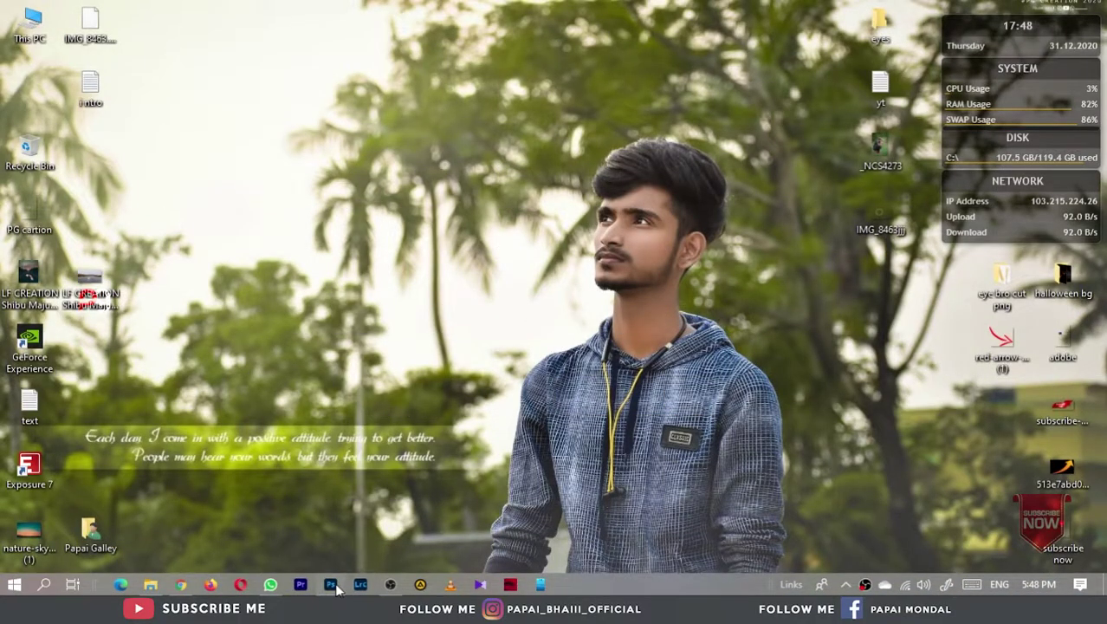
Step: Return to the Photoshop document and zoom and pan around the enlarged rider photo
{"action": "left_click", "coordinate": [331, 586]}
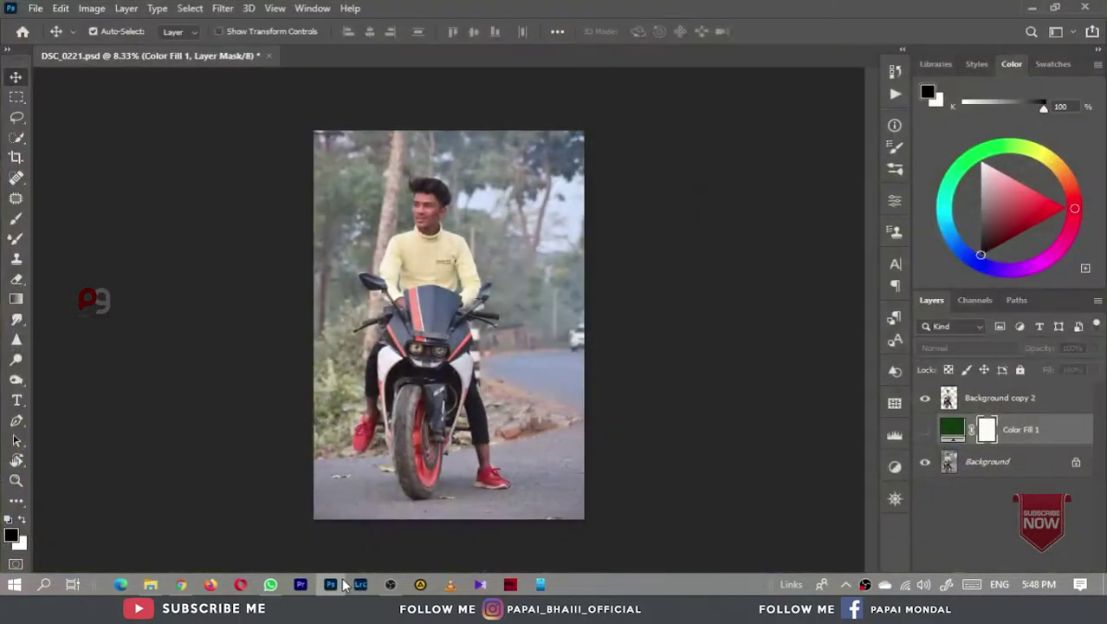
{"action": "scroll", "coordinate": [451, 329], "scroll_direction": "up", "scroll_amount": 2}
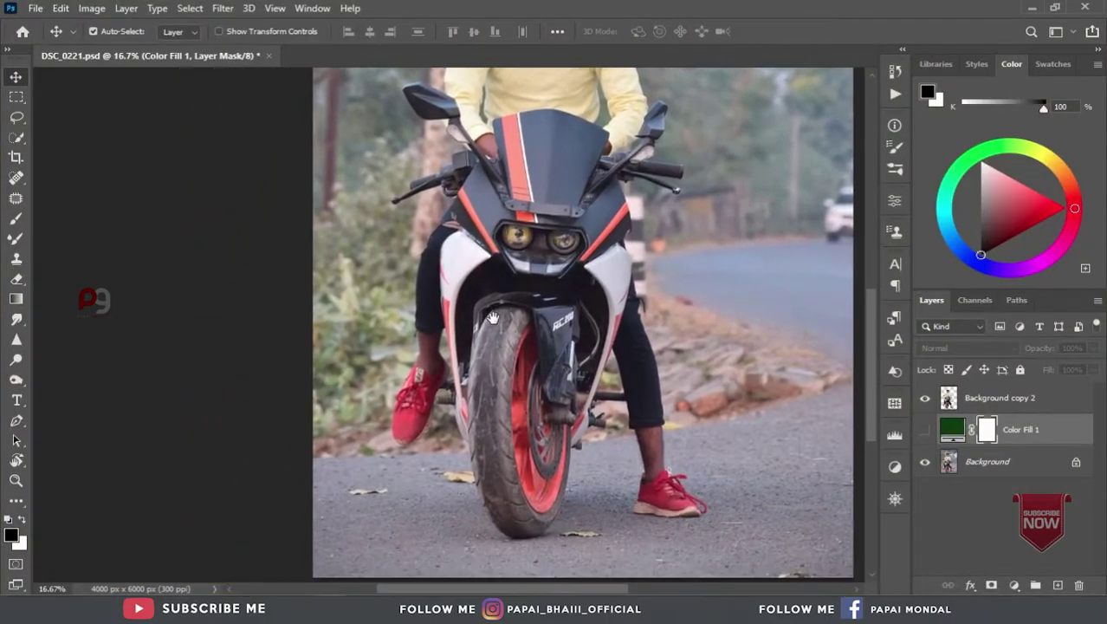
{"action": "mouse_move", "coordinate": [440, 329]}
{"action": "left_mouse_down"}
{"action": "mouse_move", "coordinate": [511, 328]}
{"action": "mouse_move", "coordinate": [507, 425]}
{"action": "left_mouse_up"}
{"action": "scroll", "coordinate": [507, 433], "scroll_direction": "up", "scroll_amount": 2}
{"action": "scroll", "coordinate": [507, 438], "scroll_direction": "down", "scroll_amount": 3}
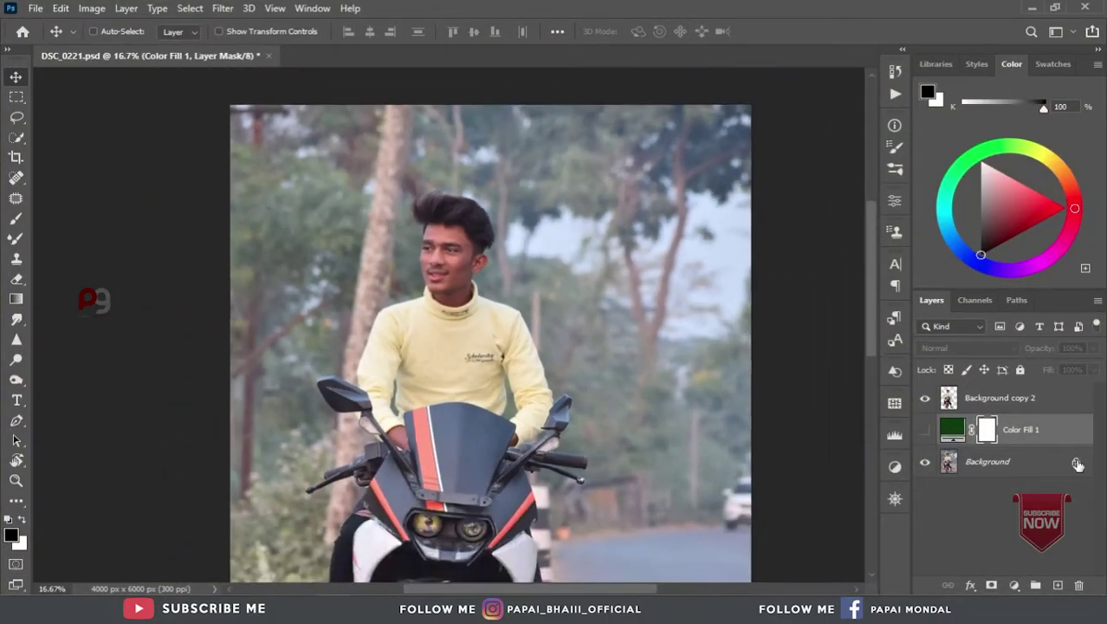
Step: Turn on the green Color Fill 1 layer behind the rider, then select Background copy 2
{"action": "left_click", "coordinate": [926, 430]}
{"action": "scroll", "coordinate": [763, 452], "scroll_direction": "down", "scroll_amount": 1}
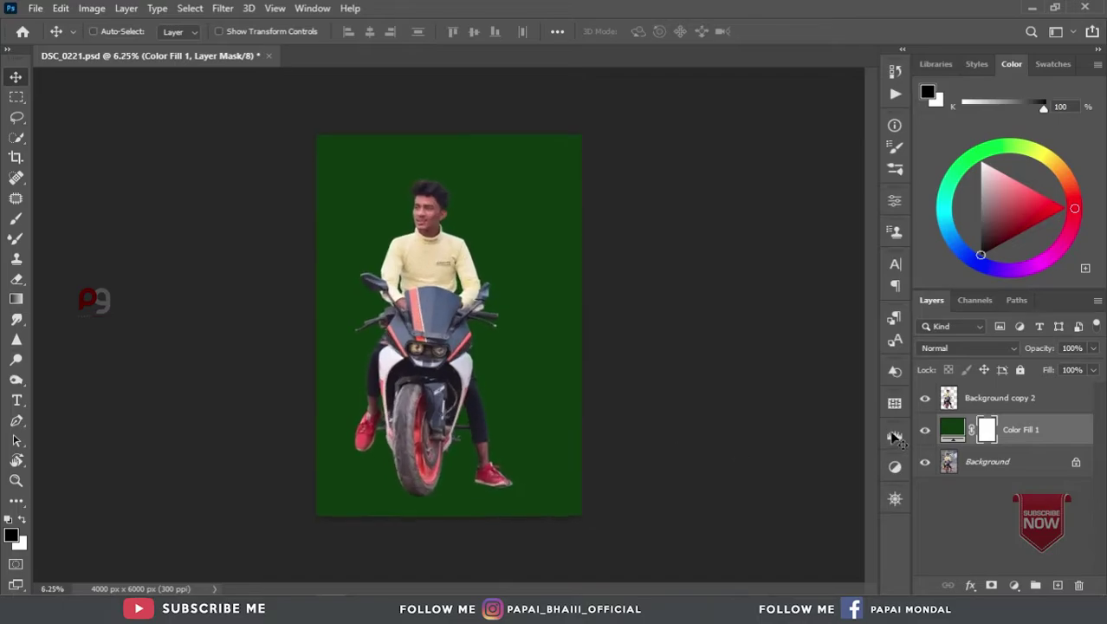
{"action": "left_click", "coordinate": [925, 429]}
{"action": "left_click", "coordinate": [925, 430]}
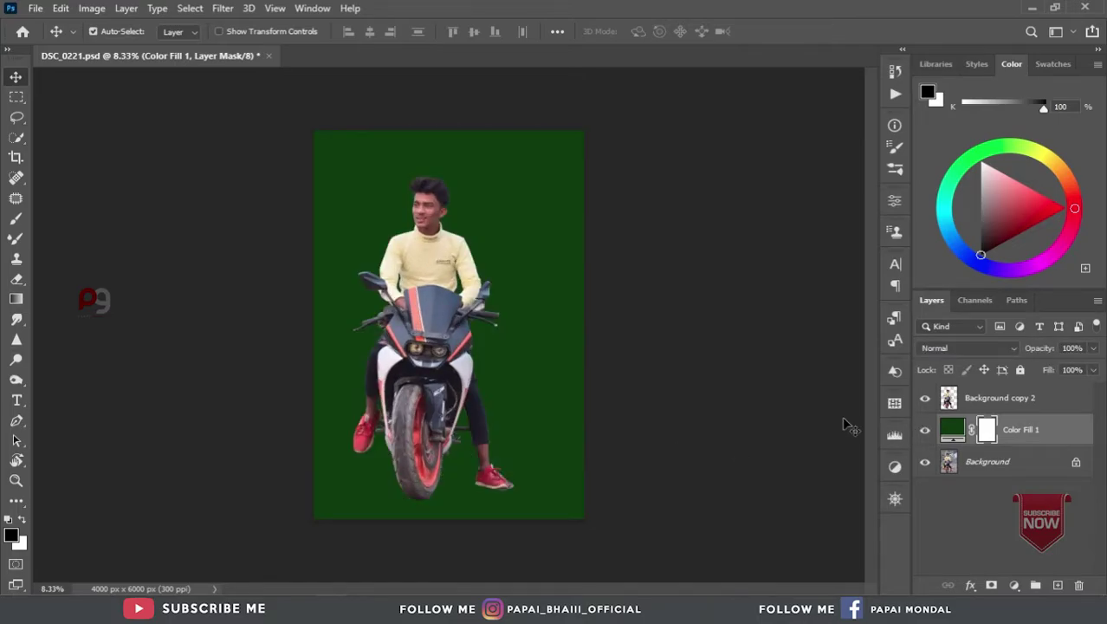
{"action": "left_click", "coordinate": [983, 403]}
Step: Scale the rider and motorbike to about 64%, lower them, commit, then open Downloads
{"action": "key", "text": "ctrl+t"}
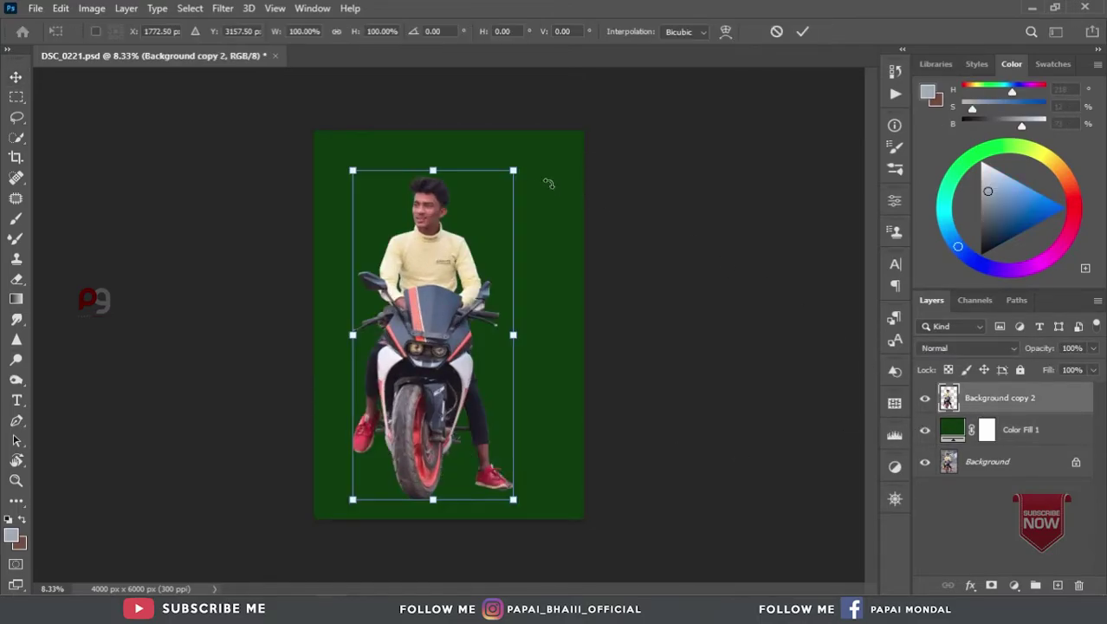
{"action": "left_click_drag", "start_coordinate": [514, 170], "coordinate": [473, 256]}
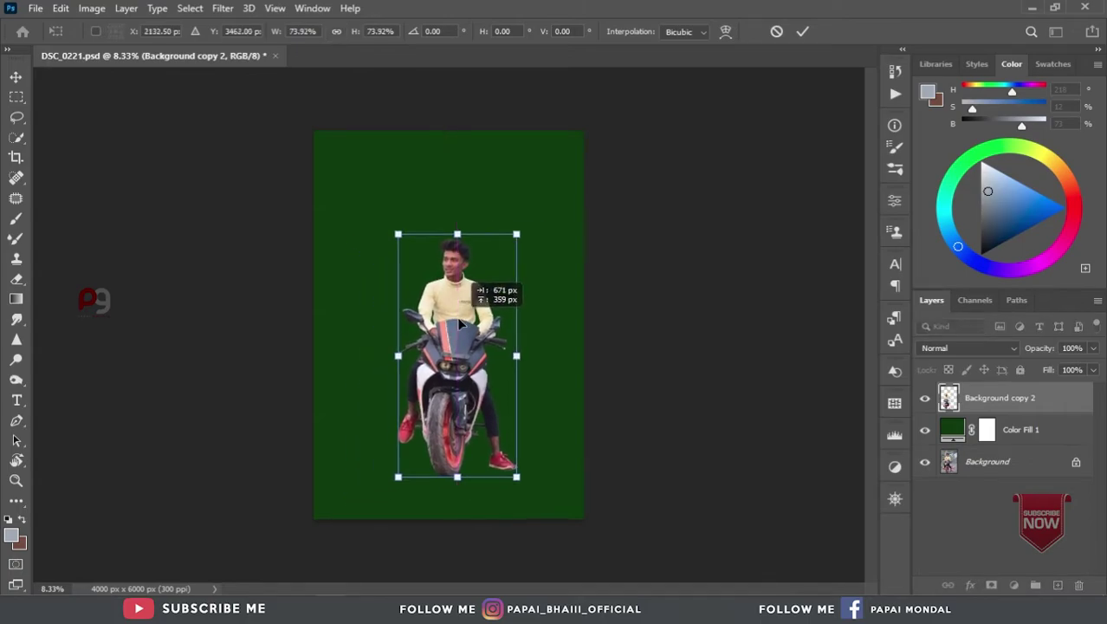
{"action": "left_click_drag", "start_coordinate": [428, 324], "coordinate": [476, 303]}
{"action": "left_click_drag", "start_coordinate": [517, 231], "coordinate": [502, 265]}
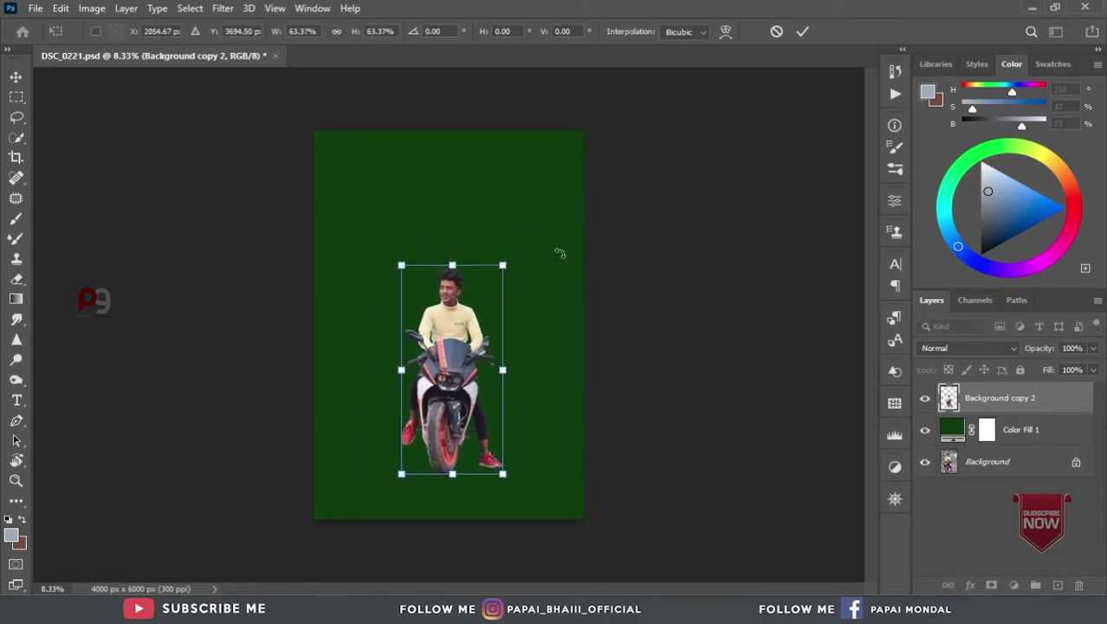
{"action": "left_click", "coordinate": [803, 32]}
{"action": "left_click", "coordinate": [713, 414]}
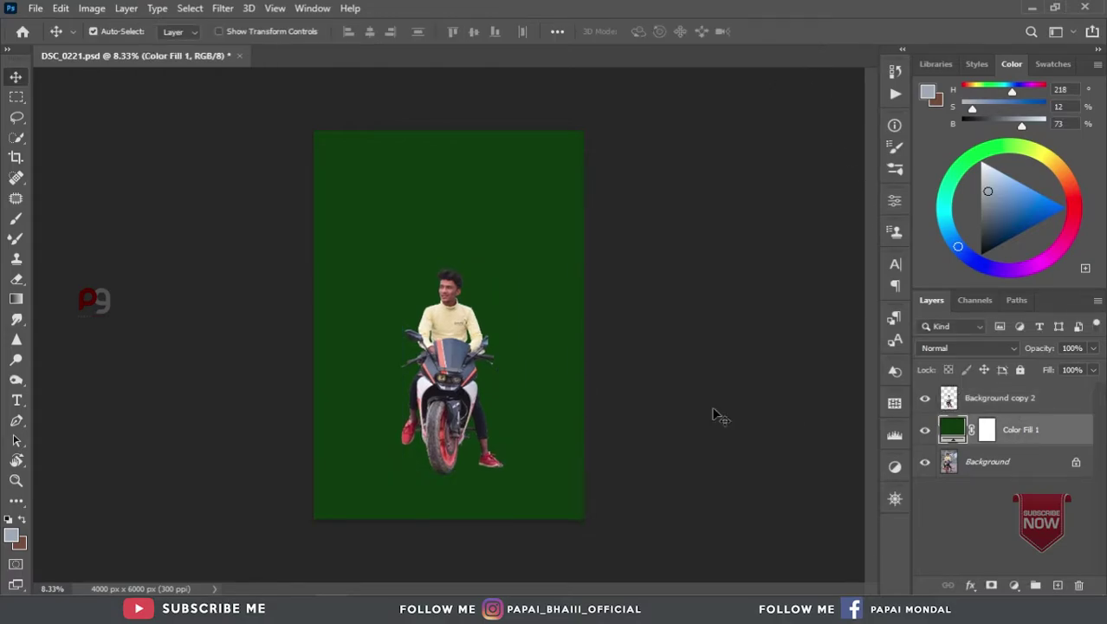
{"action": "left_click", "coordinate": [158, 589]}
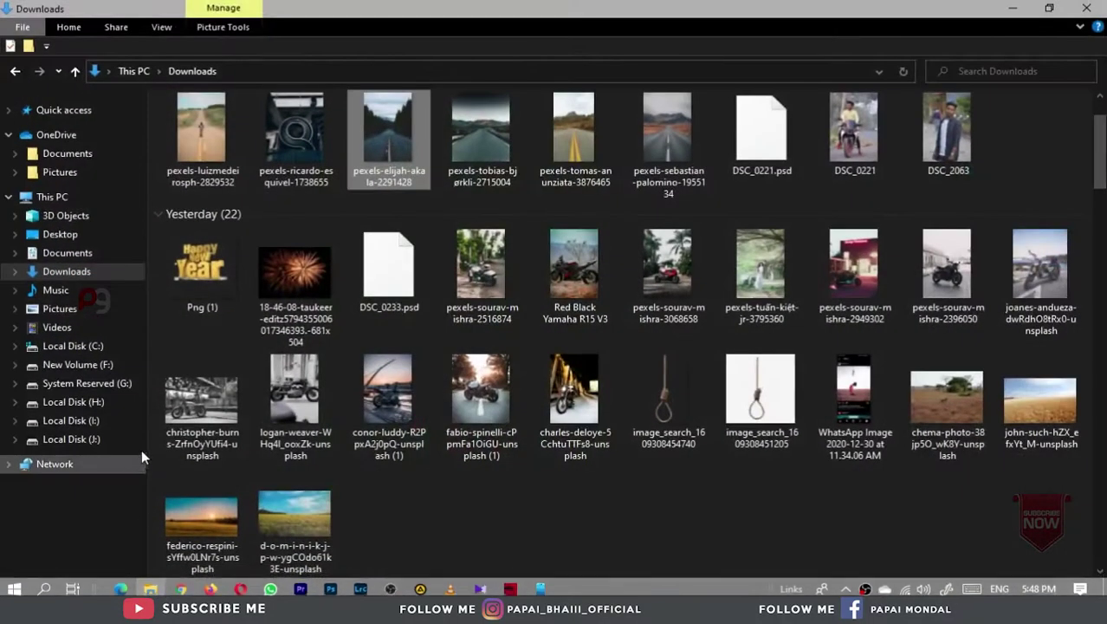
Step: Drag the pexels-elijah-akala-2291428 forest road photo from Downloads into DSC_0221.psd
{"action": "mouse_move", "coordinate": [388, 143]}
{"action": "left_mouse_down"}
{"action": "mouse_move", "coordinate": [318, 585]}
{"action": "mouse_move", "coordinate": [441, 456]}
{"action": "left_mouse_up"}
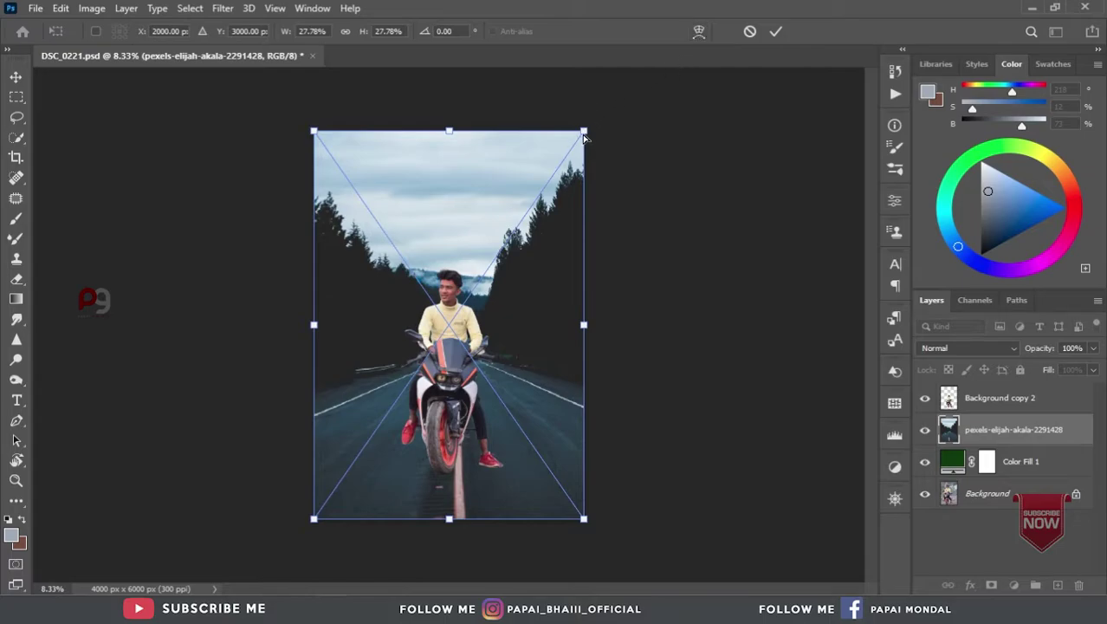
Step: Pull all four corners of the road photo out to the canvas edges
{"action": "left_click_drag", "start_coordinate": [585, 136], "coordinate": [592, 129]}
{"action": "left_click_drag", "start_coordinate": [315, 134], "coordinate": [308, 121]}
{"action": "left_click_drag", "start_coordinate": [314, 520], "coordinate": [303, 525]}
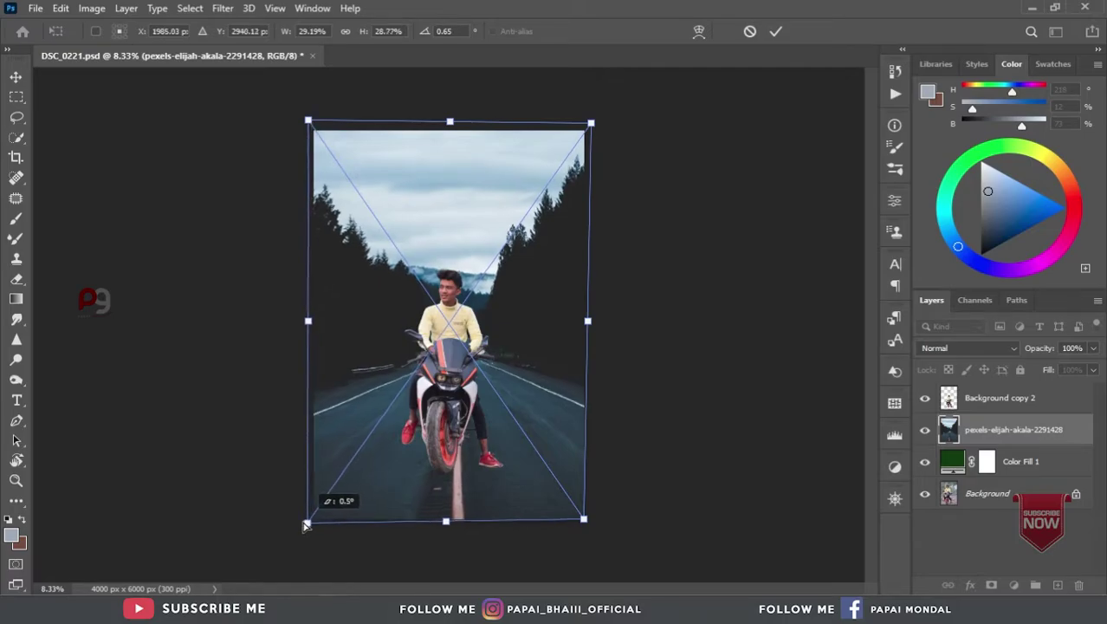
{"action": "left_click_drag", "start_coordinate": [583, 521], "coordinate": [591, 526]}
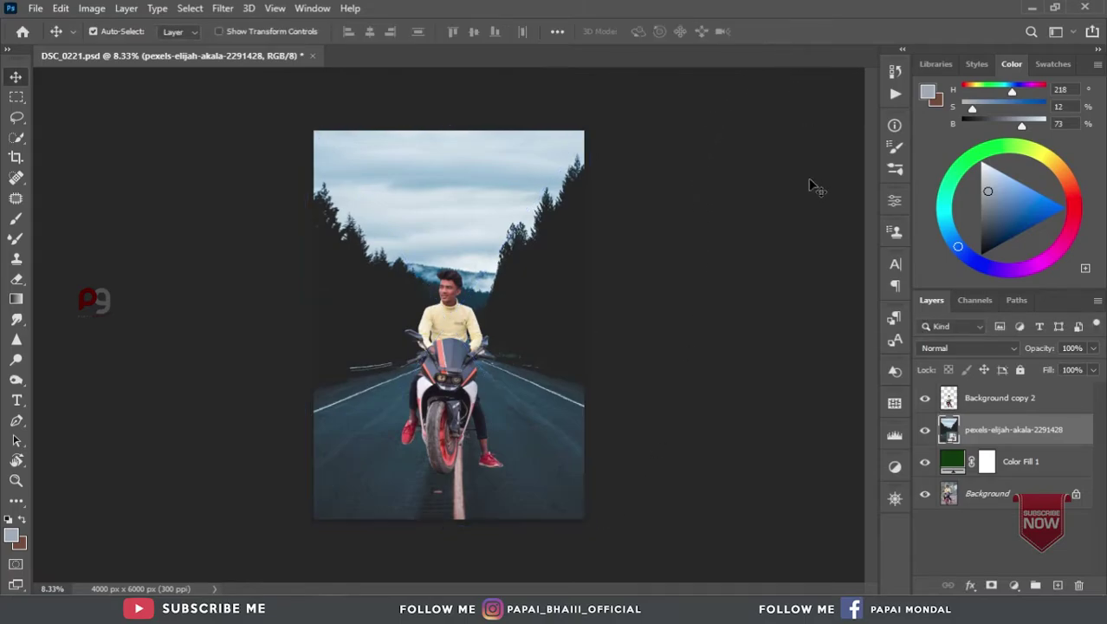
Step: Rasterize the road photo and Content-Aware fill a rectangle of road below the rider's knees
{"action": "right_click", "coordinate": [1014, 433]}
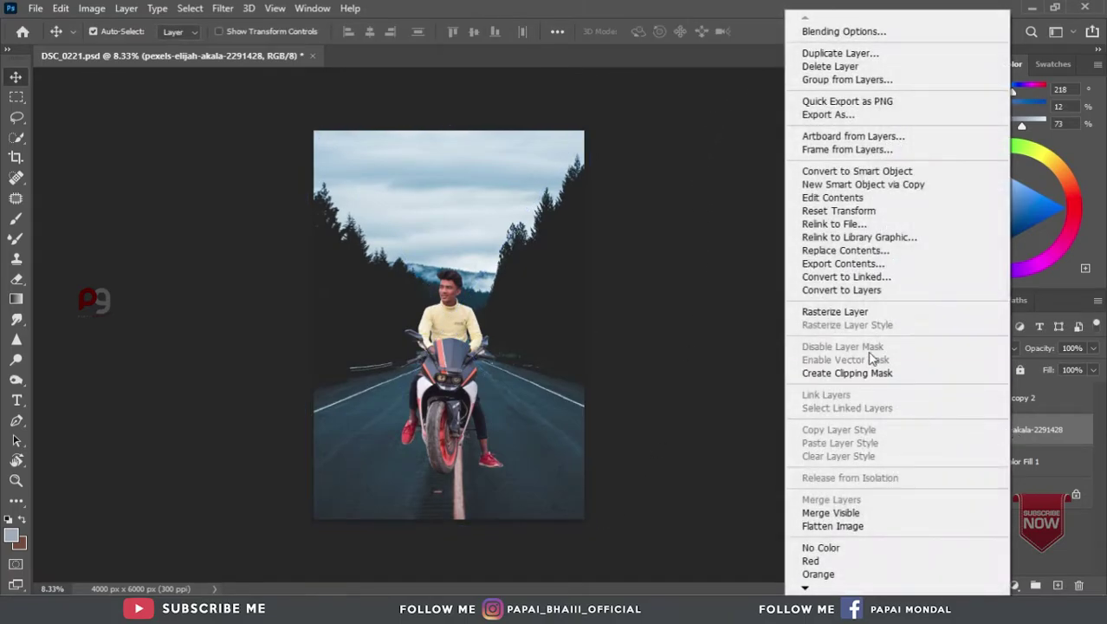
{"action": "left_click", "coordinate": [845, 311]}
{"action": "key", "text": "m"}
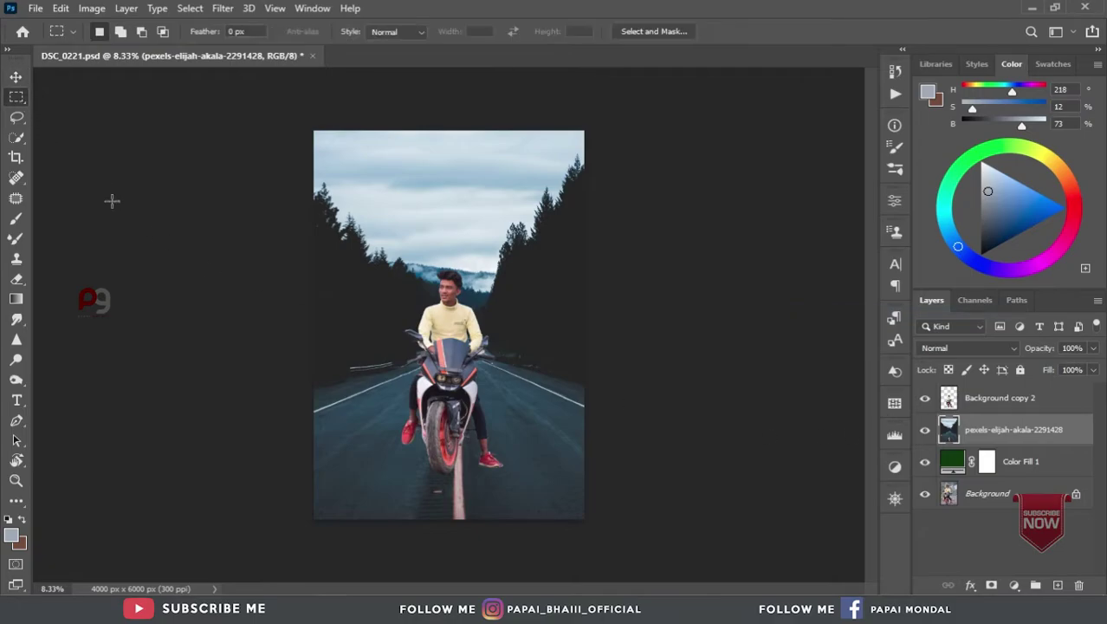
{"action": "left_click_drag", "start_coordinate": [395, 390], "coordinate": [516, 554]}
{"action": "left_click", "coordinate": [34, 8]}
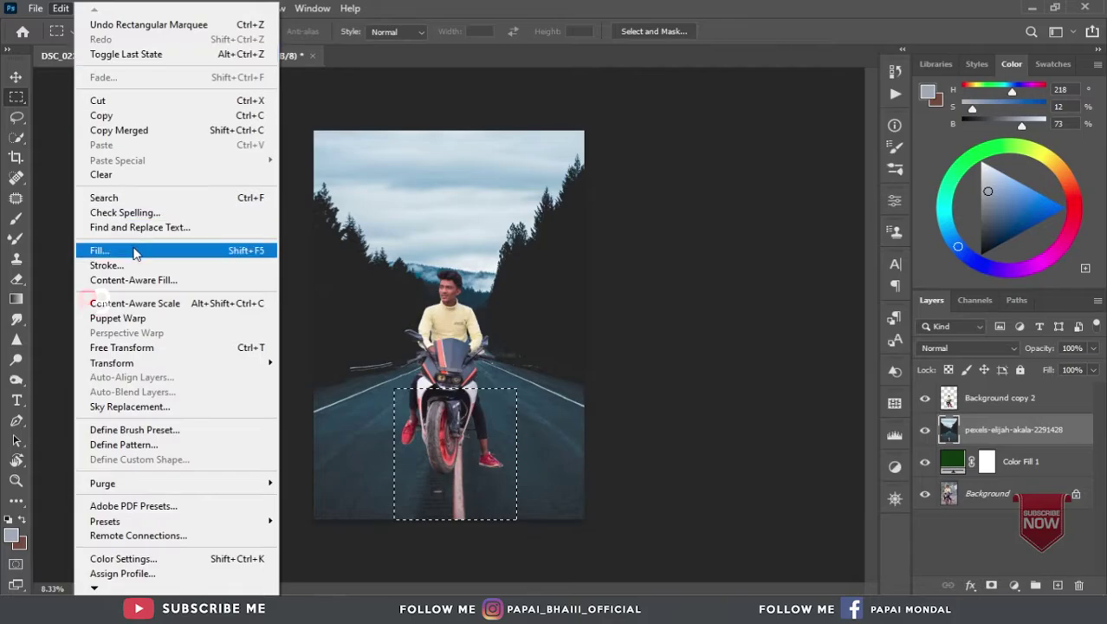
{"action": "left_click", "coordinate": [136, 249]}
{"action": "left_click", "coordinate": [655, 156]}
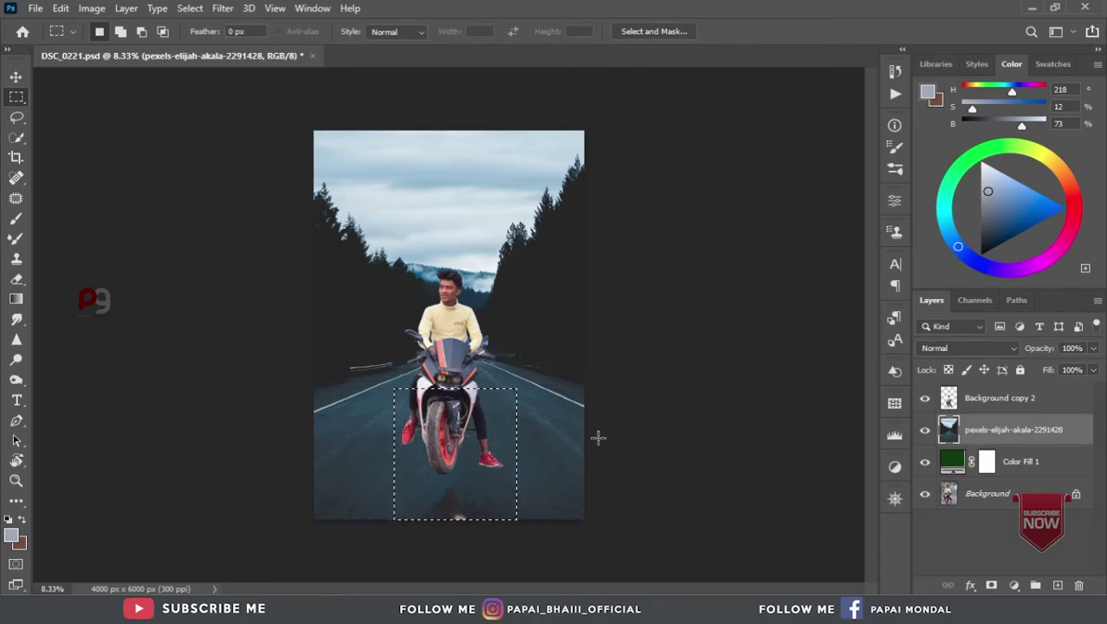
Step: Reselect the road beneath the front wheel and Content-Aware fill it again with Shift+F5
{"action": "key", "text": "ctrl+plus"}
{"action": "scroll", "coordinate": [634, 321], "scroll_direction": "down", "scroll_amount": 3}
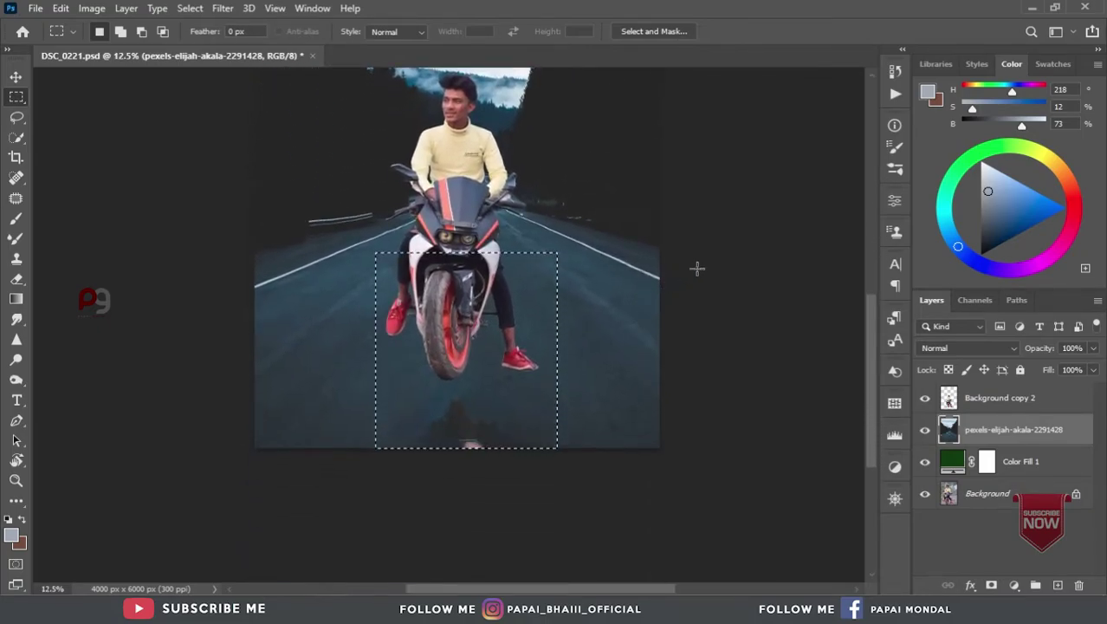
{"action": "key", "text": "ctrl+d"}
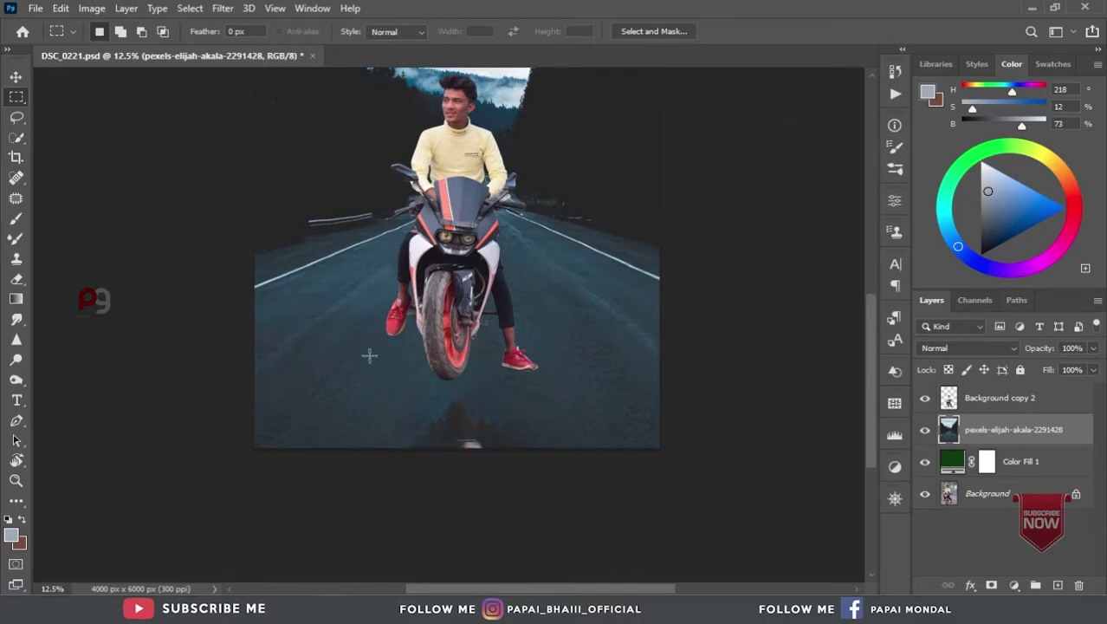
{"action": "left_click_drag", "start_coordinate": [355, 331], "coordinate": [548, 504]}
{"action": "key", "text": "shift+F5"}
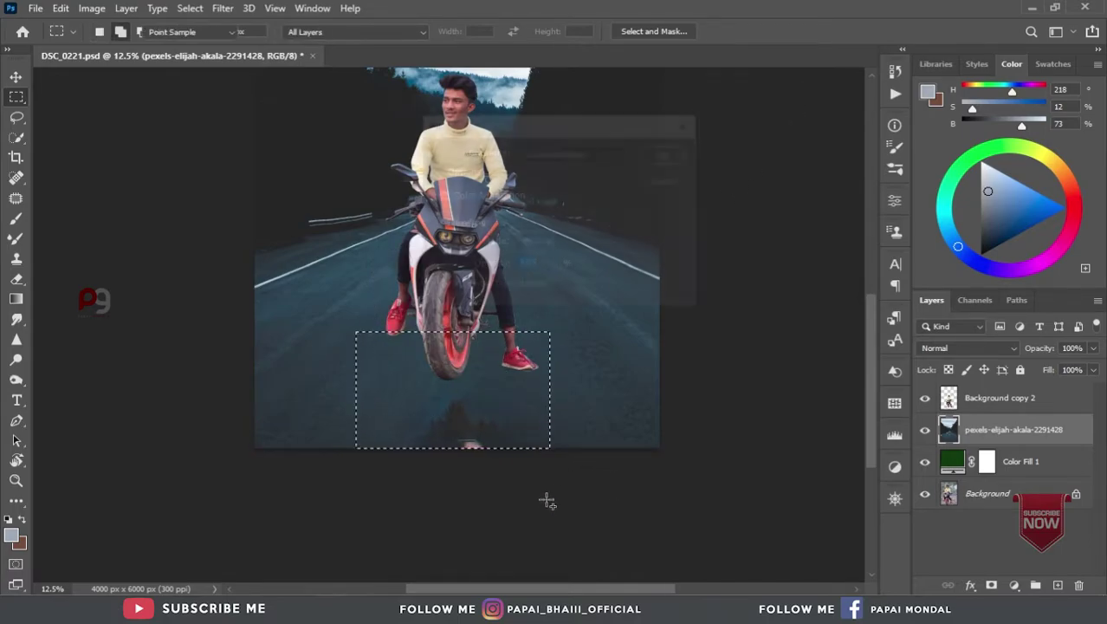
{"action": "key", "text": "Return"}
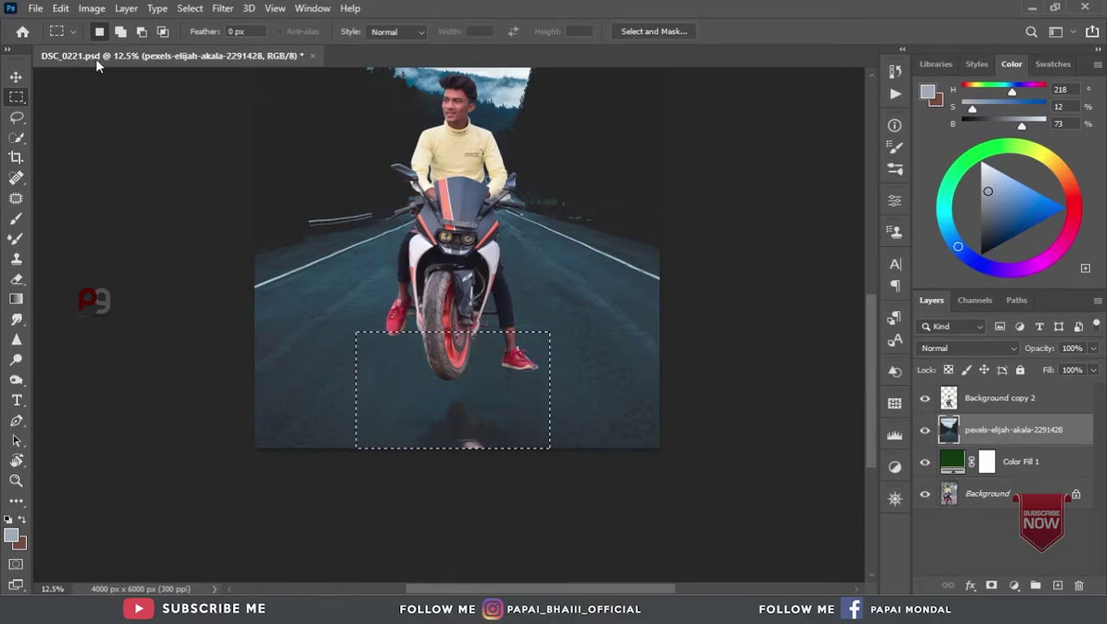
Step: Duplicate the road layer and select the dark patch below the front wheel
{"action": "left_click", "coordinate": [17, 78]}
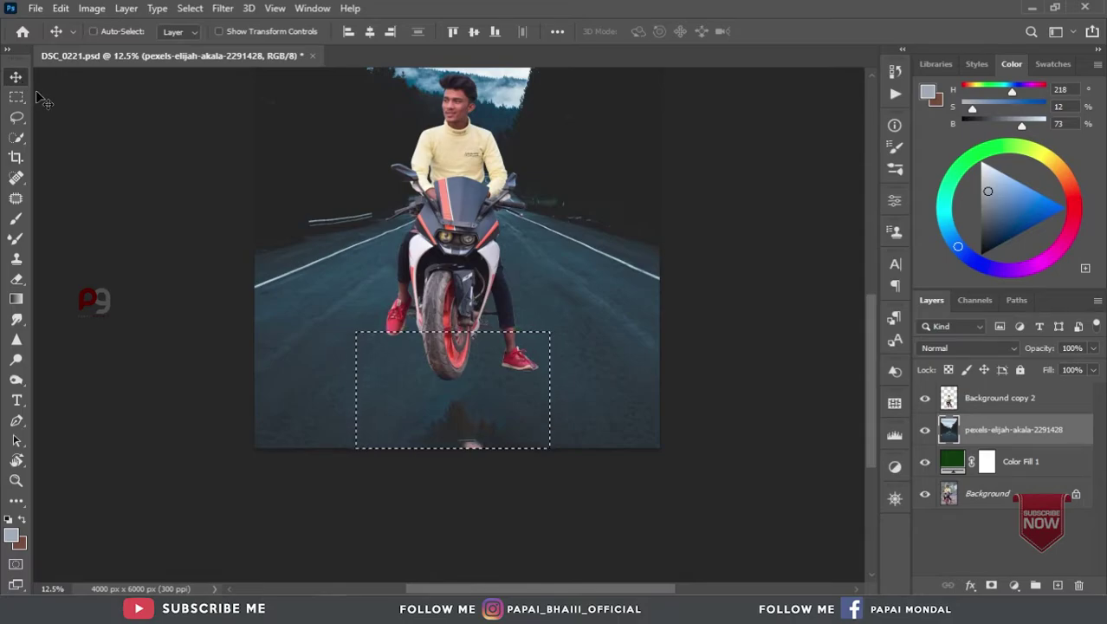
{"action": "key", "text": "ctrl+j"}
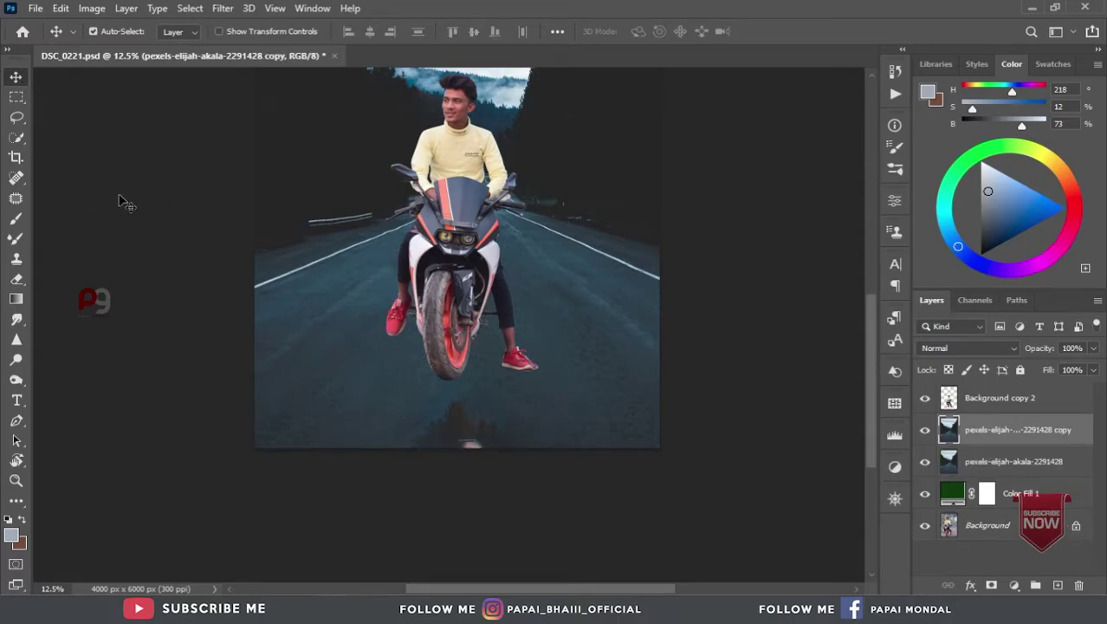
{"action": "left_click", "coordinate": [16, 97]}
{"action": "left_click_drag", "start_coordinate": [390, 367], "coordinate": [537, 502]}
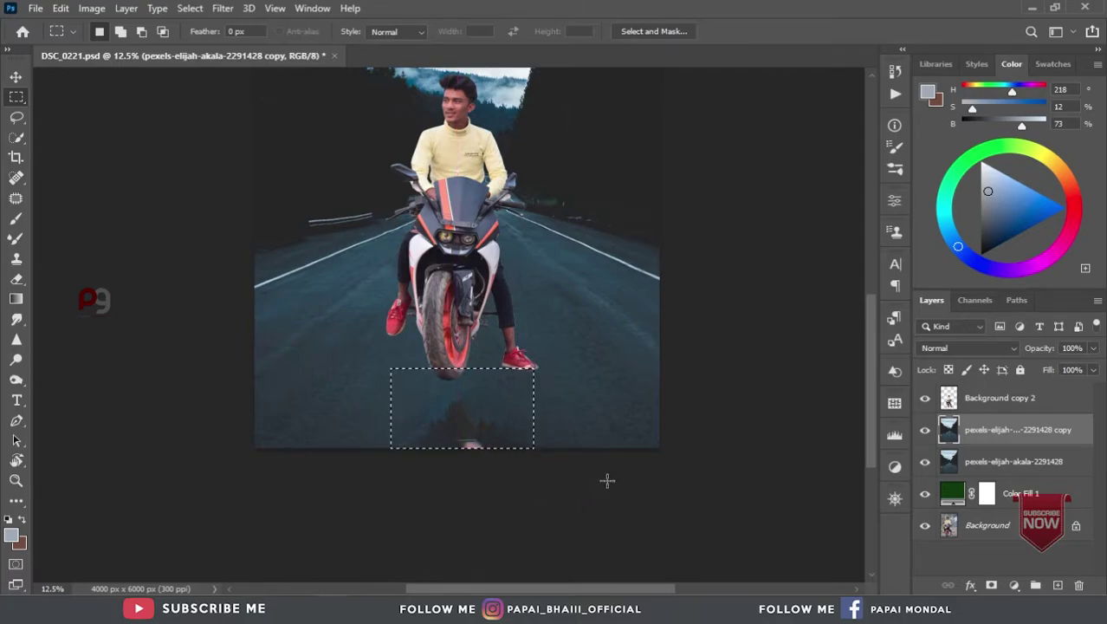
{"action": "scroll", "coordinate": [607, 481], "scroll_direction": "up", "scroll_amount": 1}
{"action": "scroll", "coordinate": [661, 453], "scroll_direction": "up", "scroll_amount": 1}
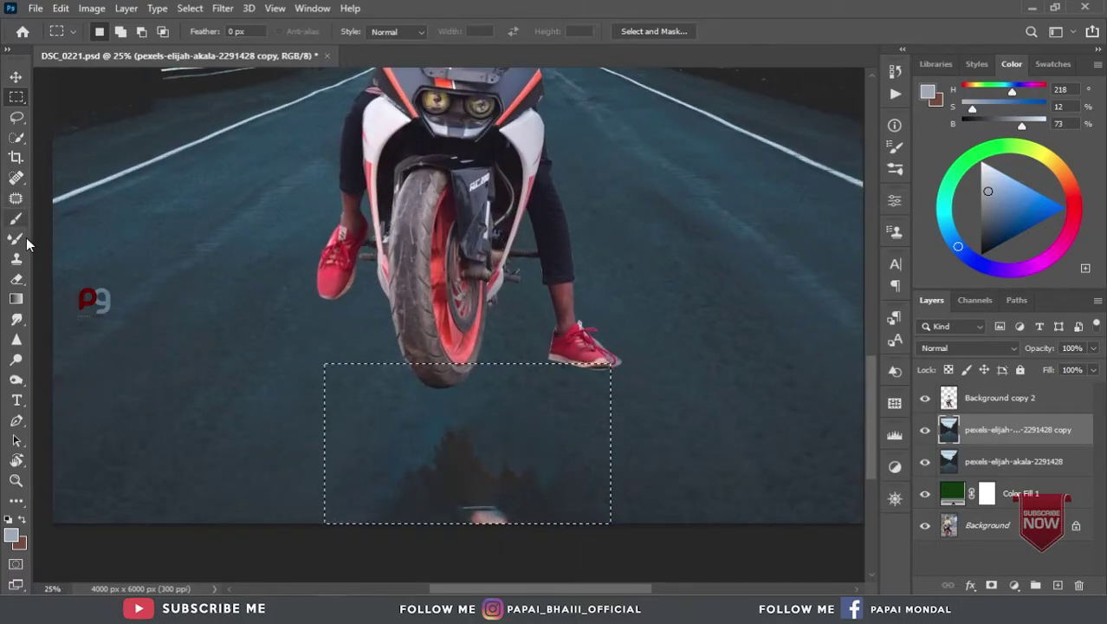
Step: Clone Stamp clean road texture over the dark shapes, then deselect
{"action": "left_click", "coordinate": [17, 258]}
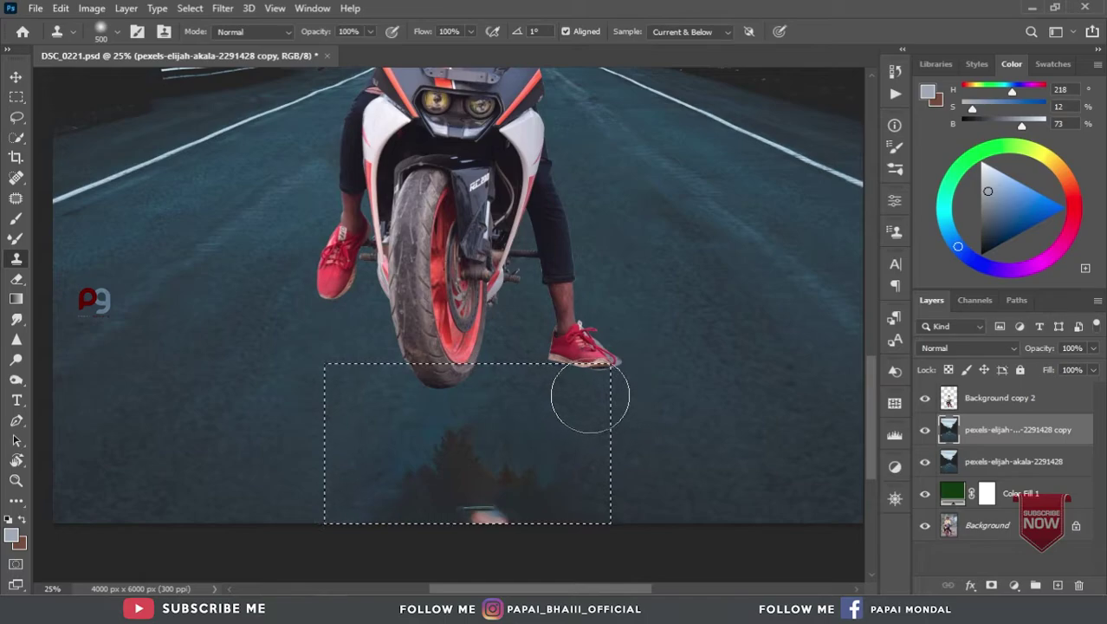
{"action": "left_click", "coordinate": [630, 417], "text": "alt"}
{"action": "mouse_move", "coordinate": [563, 494]}
{"action": "left_mouse_down"}
{"action": "mouse_move", "coordinate": [415, 489]}
{"action": "mouse_move", "coordinate": [475, 438]}
{"action": "left_mouse_up"}
{"action": "left_click", "coordinate": [314, 426], "text": "alt"}
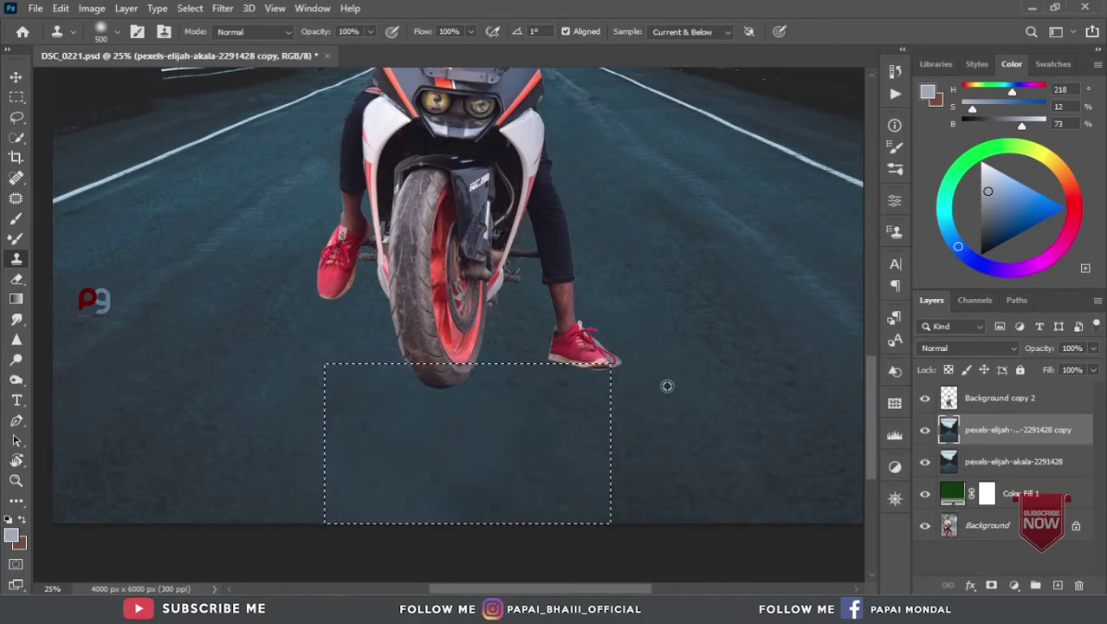
{"action": "key", "text": "v"}
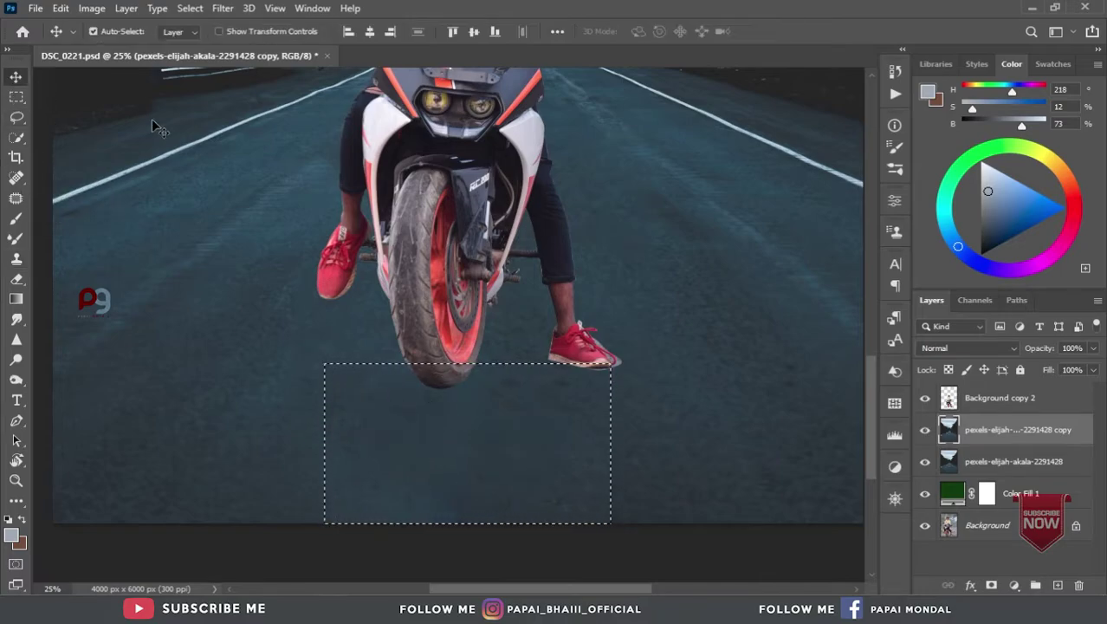
{"action": "key", "text": "ctrl+d"}
Step: Clone more road texture below the tyre, then zoom out and hide the rider to check
{"action": "left_click_drag", "start_coordinate": [679, 384], "coordinate": [645, 359]}
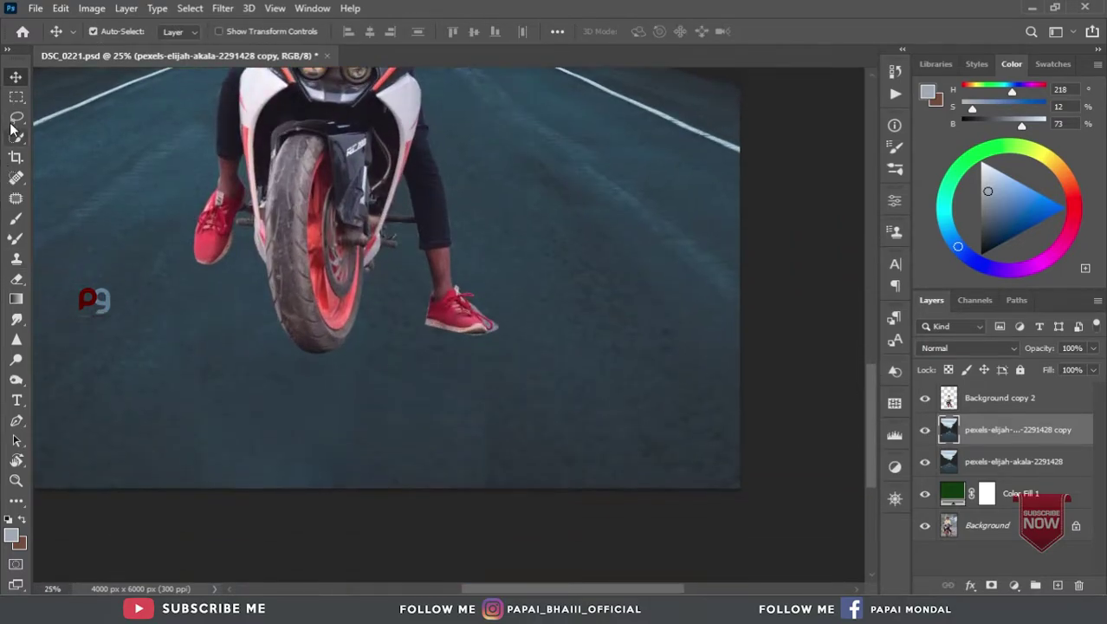
{"action": "left_click", "coordinate": [15, 260]}
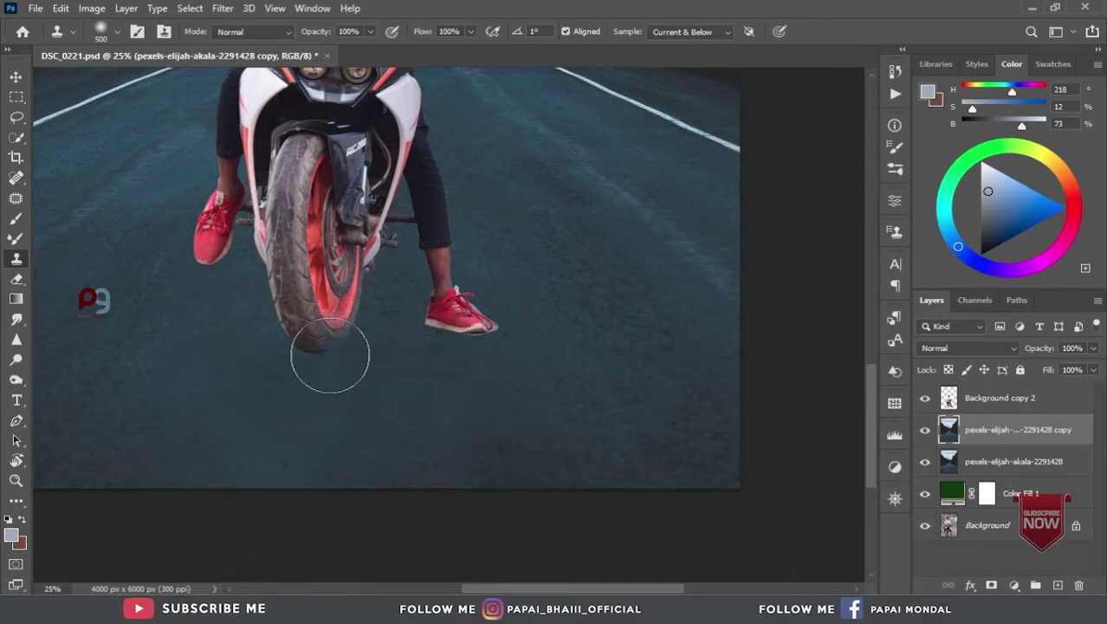
{"action": "left_click_drag", "start_coordinate": [330, 354], "coordinate": [286, 365]}
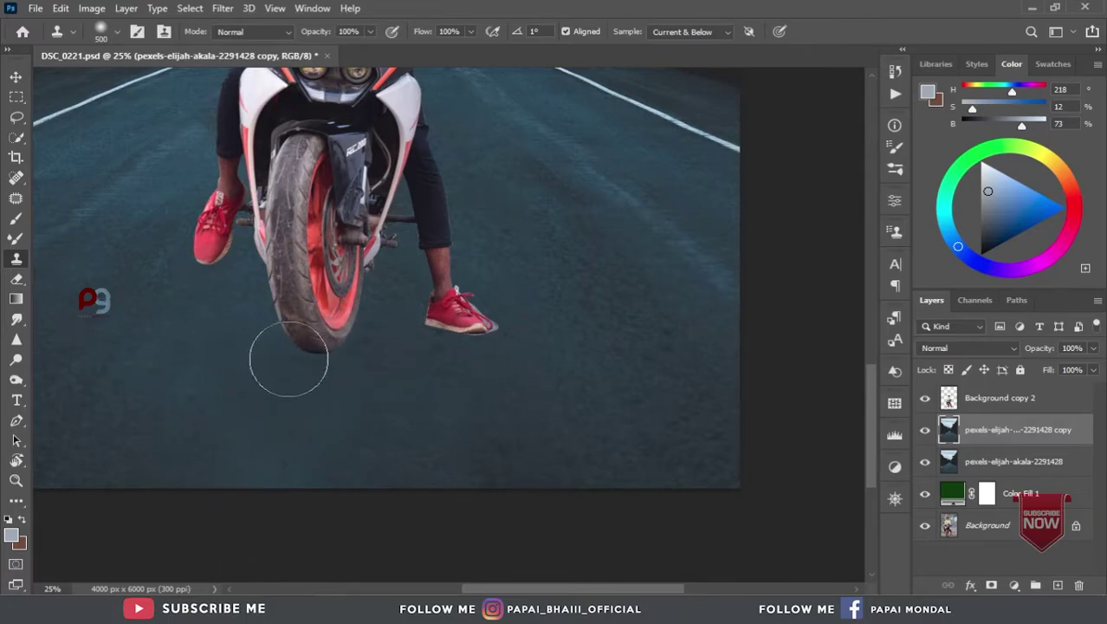
{"action": "left_click", "coordinate": [16, 78]}
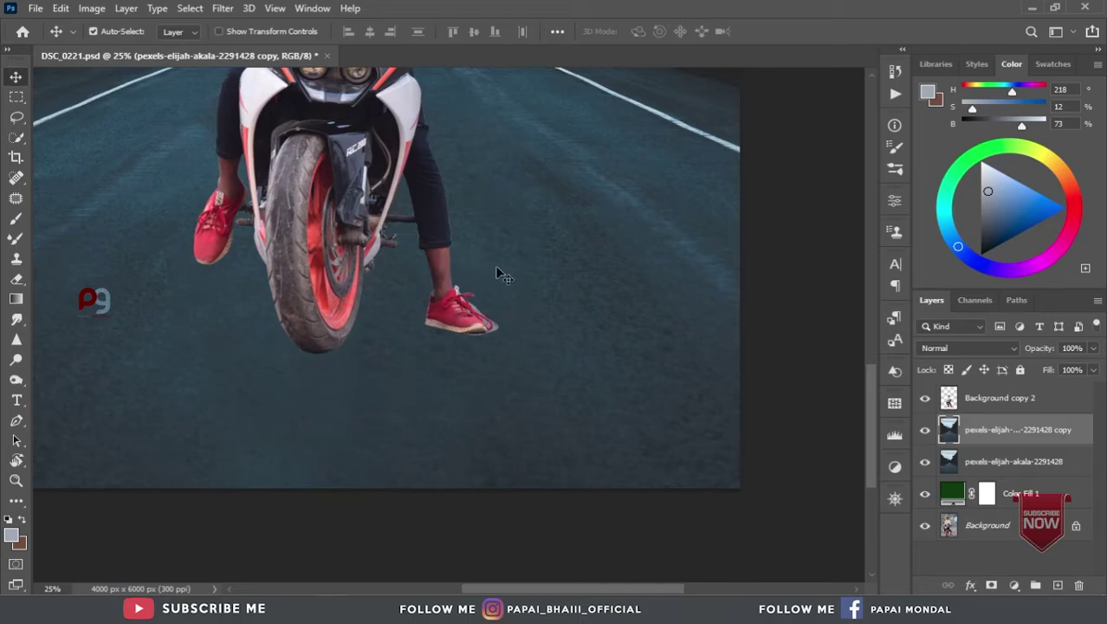
{"action": "key", "text": "ctrl+minus"}
{"action": "key", "text": "ctrl+minus"}
{"action": "left_click", "coordinate": [926, 398]}
Step: Show the rider again and duplicate the rider cut-out layer
{"action": "left_click", "coordinate": [926, 398]}
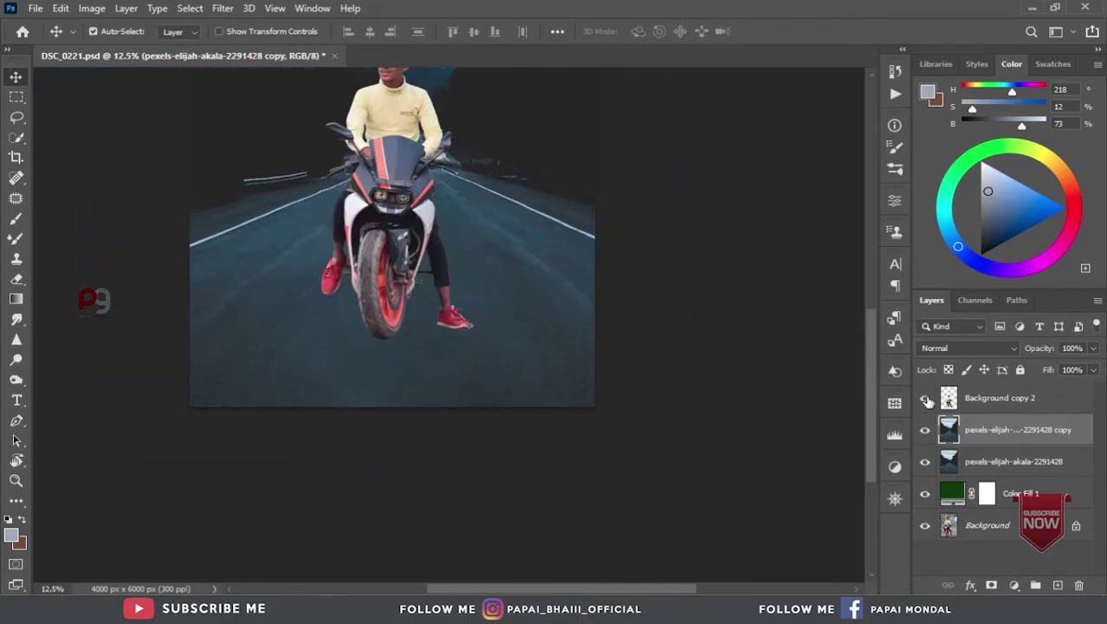
{"action": "key", "text": "ctrl+minus"}
{"action": "key", "text": "ctrl+plus"}
{"action": "key", "text": "ctrl+plus"}
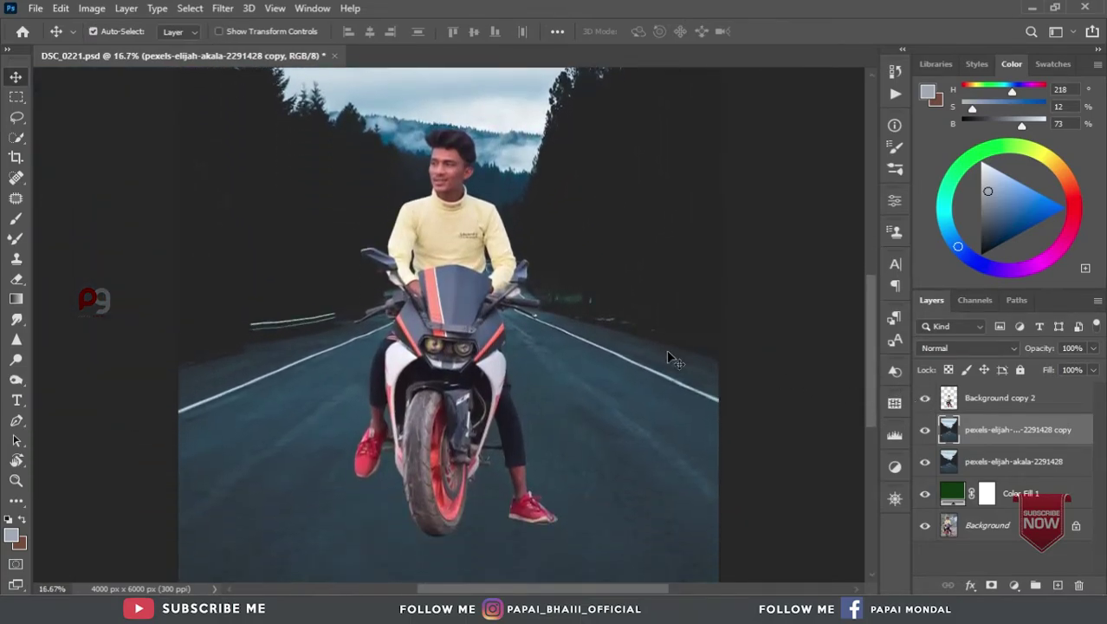
{"action": "key", "text": "ctrl+minus"}
{"action": "key", "text": "ctrl+minus"}
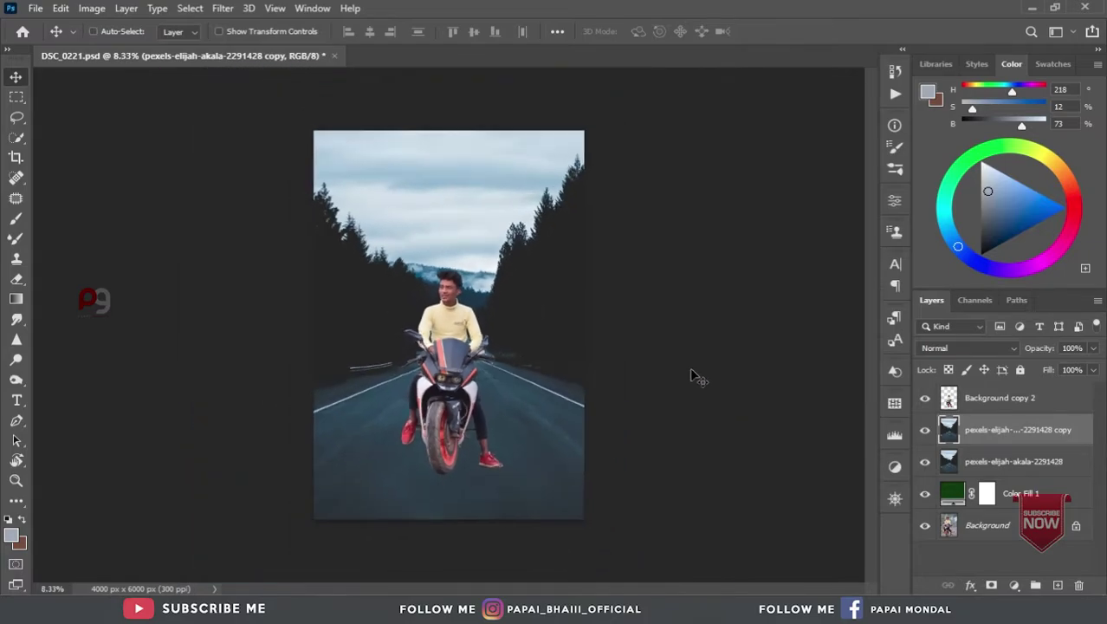
{"action": "key", "text": "ctrl+plus"}
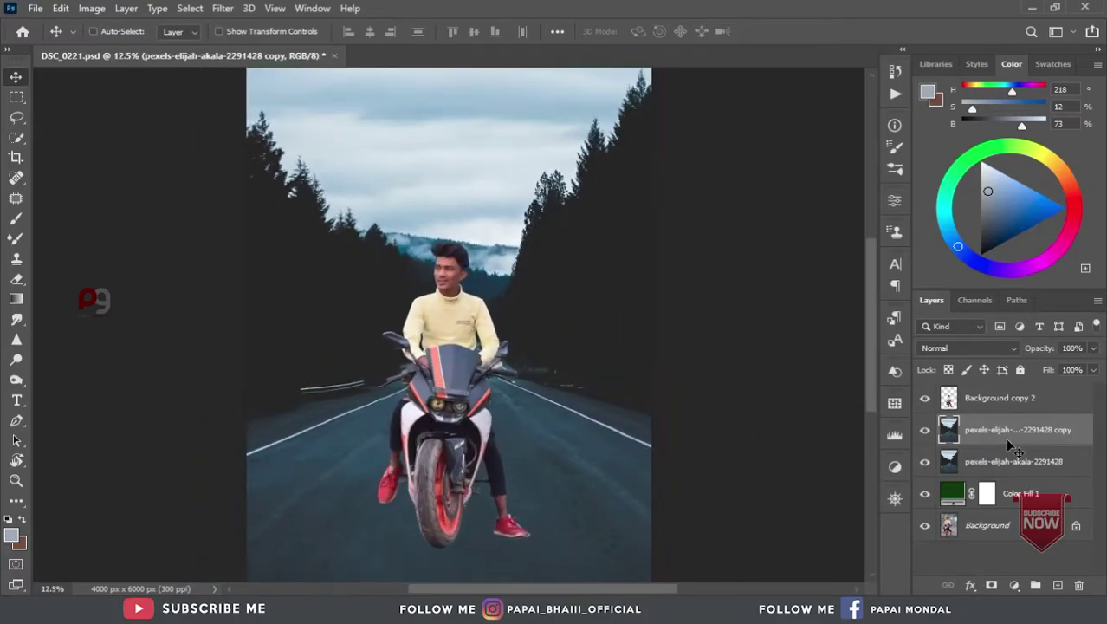
{"action": "left_click", "coordinate": [1001, 398]}
{"action": "key", "text": "ctrl+minus"}
{"action": "left_click_drag", "start_coordinate": [1001, 399], "coordinate": [1059, 585]}
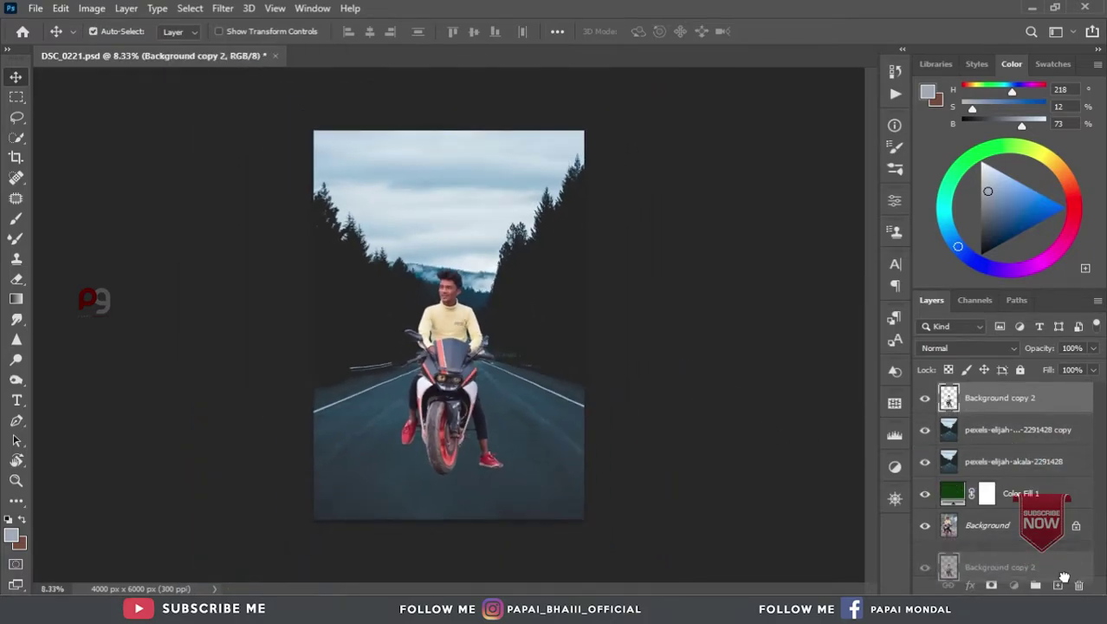
Step: Camera Raw the copy: Temperature -17, Auto, Exposure -1.15, Highlights -69, Blacks -2
{"action": "left_click", "coordinate": [223, 8]}
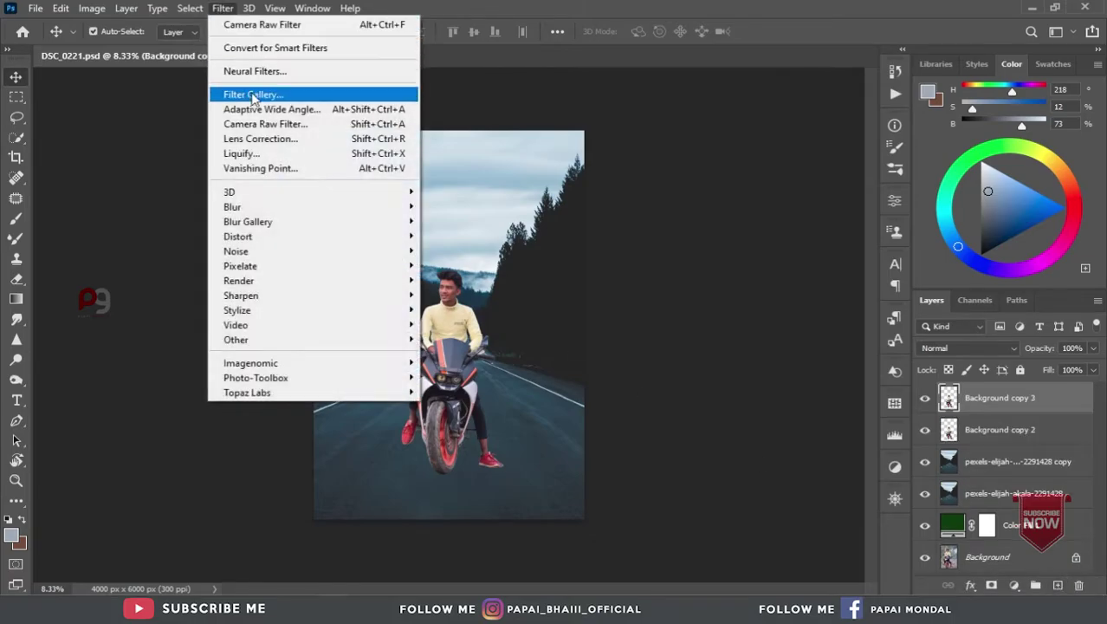
{"action": "left_click", "coordinate": [363, 124]}
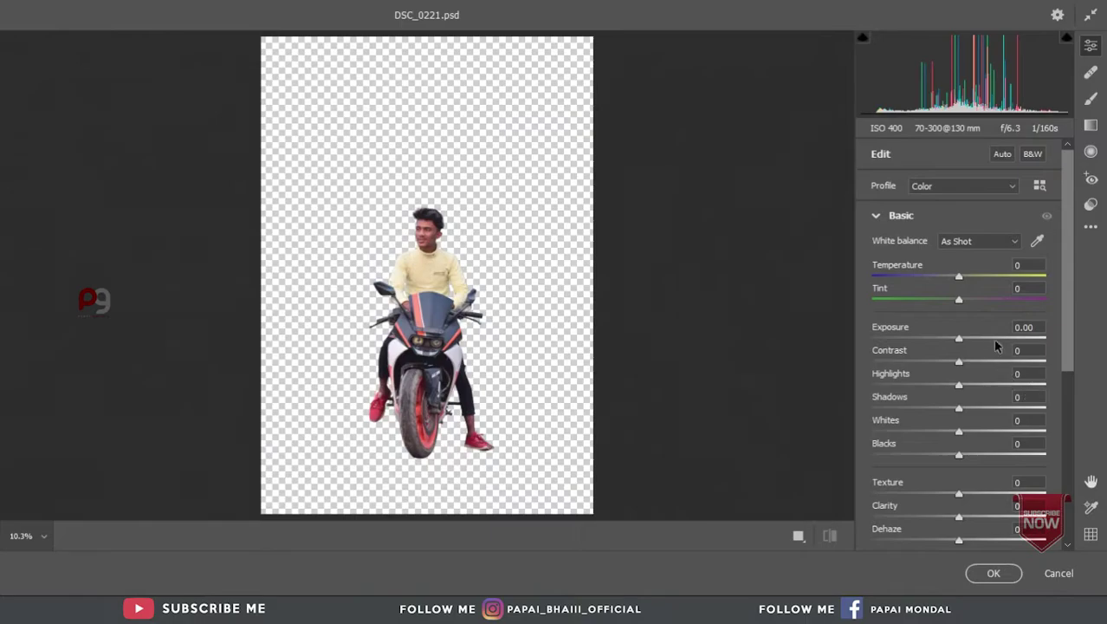
{"action": "left_click_drag", "start_coordinate": [946, 279], "coordinate": [945, 279]}
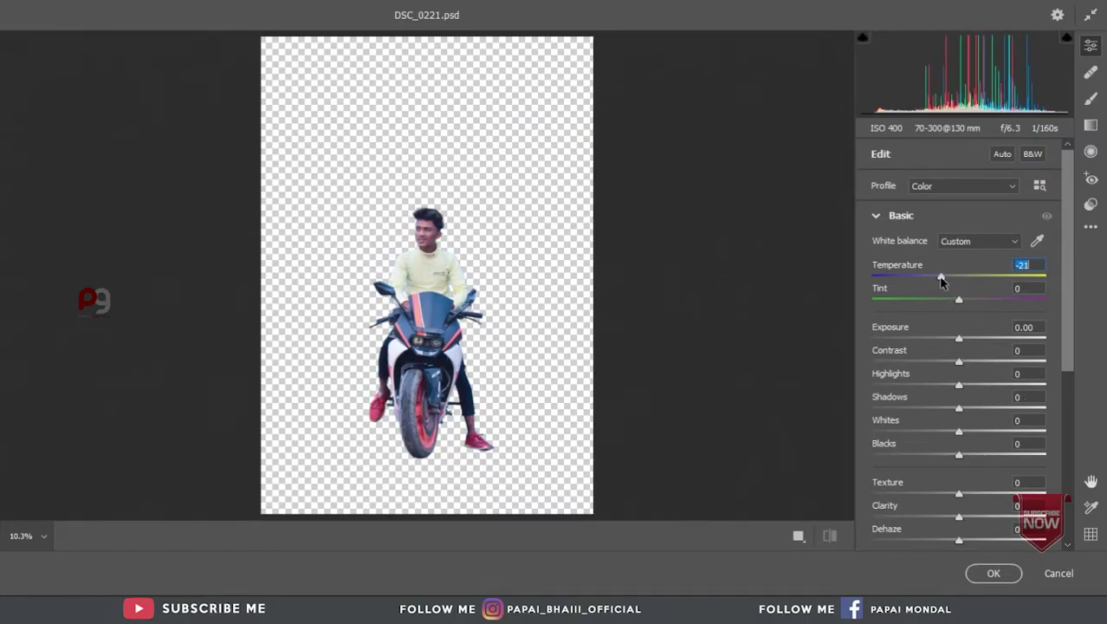
{"action": "left_click", "coordinate": [1003, 153]}
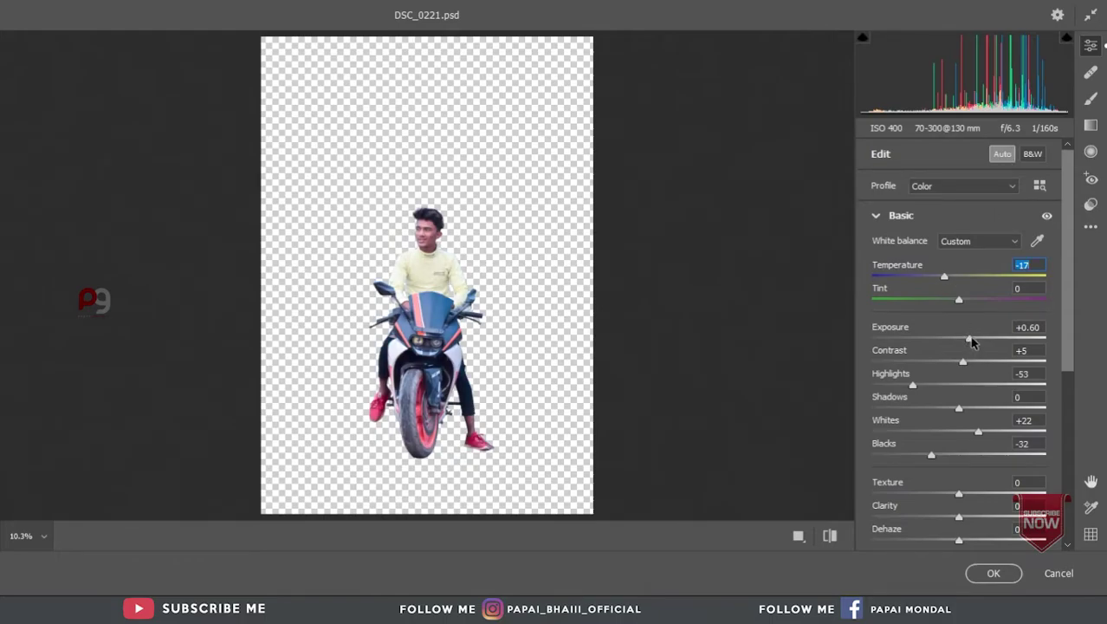
{"action": "left_click_drag", "start_coordinate": [972, 342], "coordinate": [940, 350]}
{"action": "left_click_drag", "start_coordinate": [913, 385], "coordinate": [901, 390]}
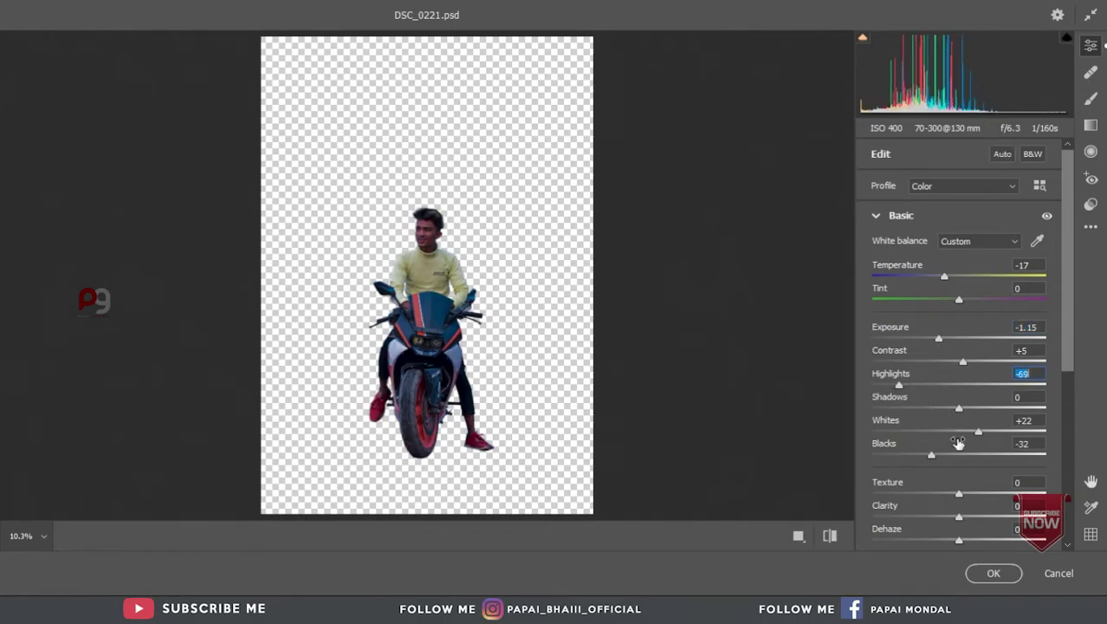
{"action": "left_click_drag", "start_coordinate": [943, 456], "coordinate": [958, 448]}
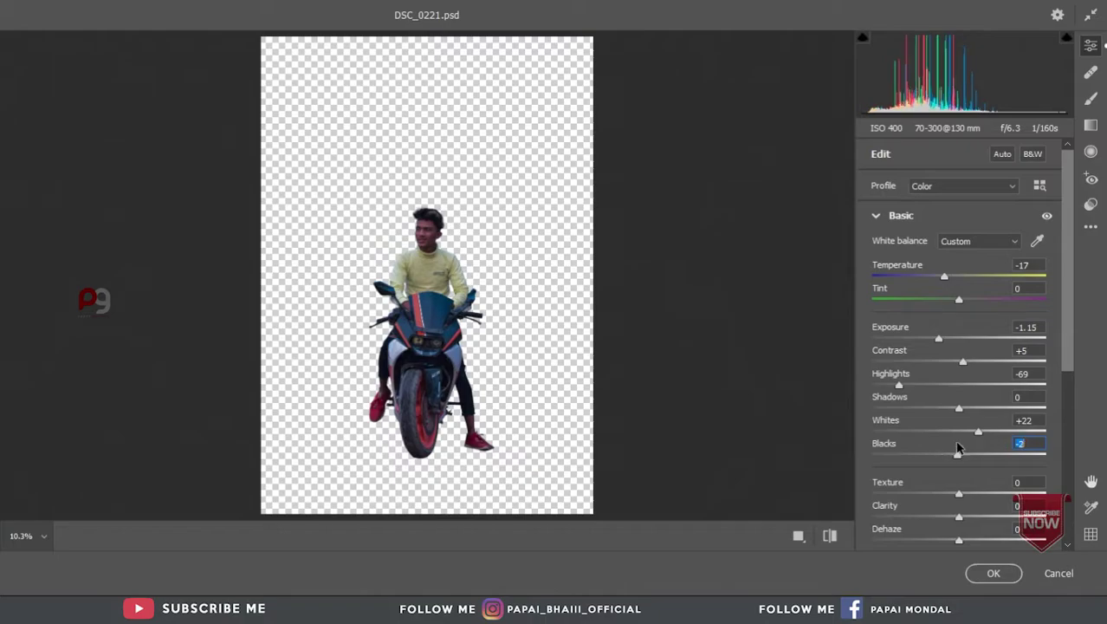
{"action": "left_click", "coordinate": [993, 572]}
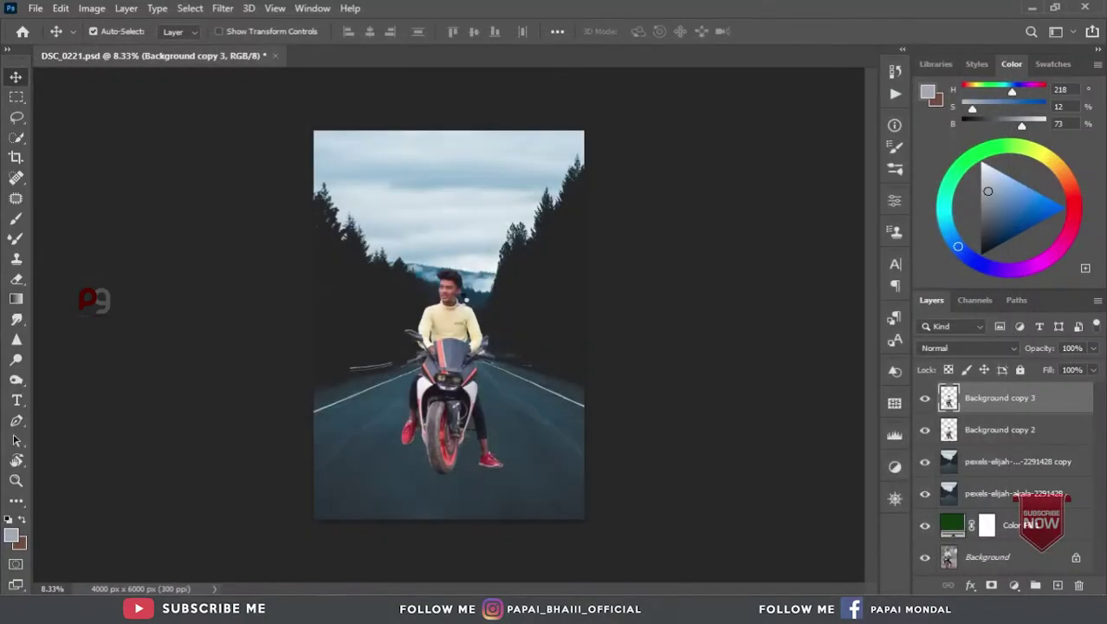
Step: Add a layer mask to the graded rider copy and brush black over the face
{"action": "key", "text": "ctrl+plus"}
{"action": "key", "text": "ctrl+plus"}
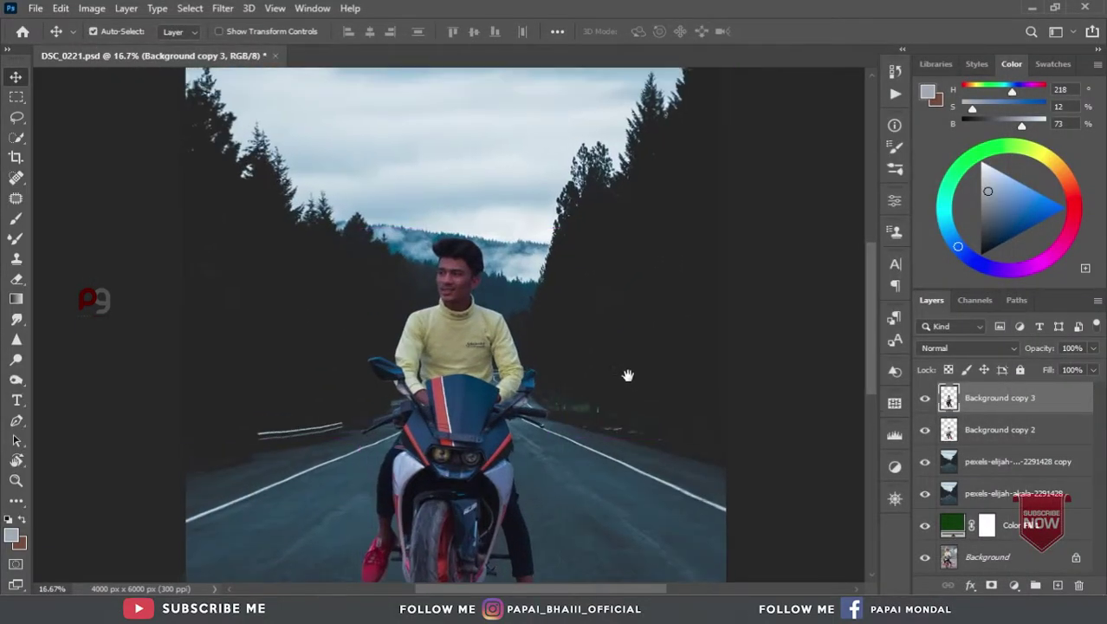
{"action": "key", "text": "ctrl+plus"}
{"action": "key", "text": "ctrl+plus"}
{"action": "left_click", "coordinate": [991, 586]}
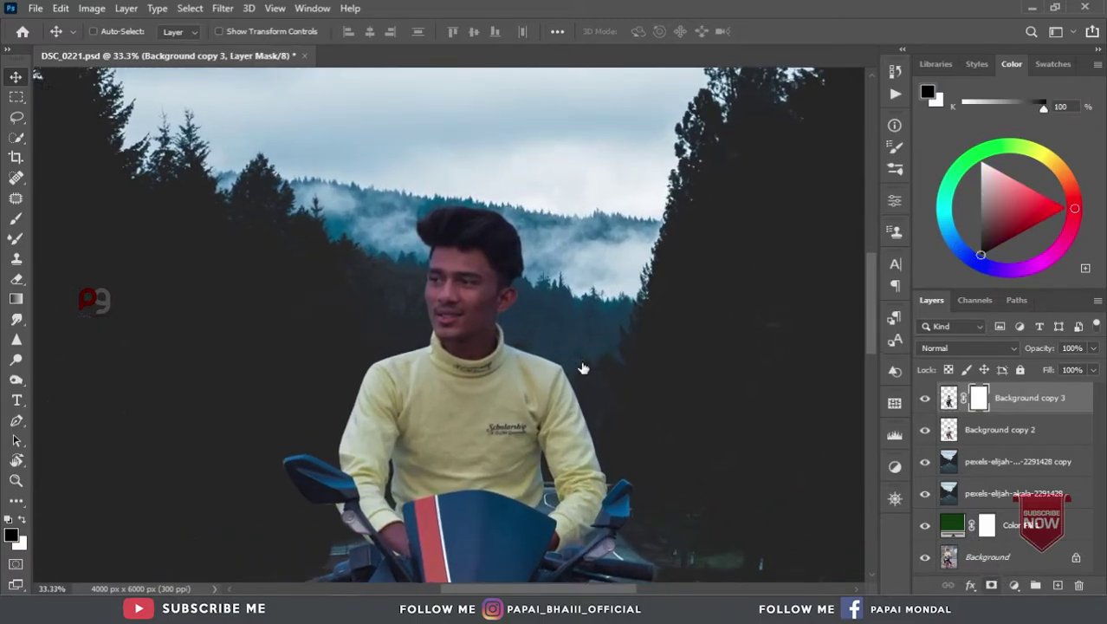
{"action": "key", "text": "ctrl+plus"}
{"action": "left_click", "coordinate": [18, 220]}
{"action": "key", "text": "ctrl+plus"}
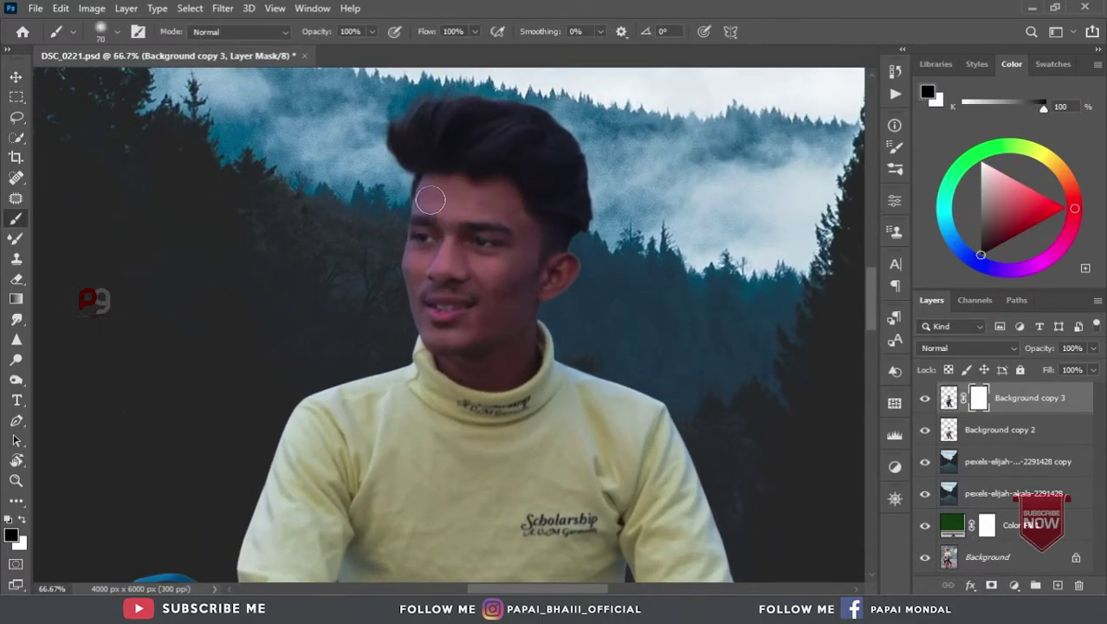
{"action": "key", "text": "bracketright"}
{"action": "key", "text": "bracketright"}
{"action": "mouse_move", "coordinate": [433, 197]}
{"action": "left_mouse_down"}
{"action": "mouse_move", "coordinate": [472, 346]}
{"action": "mouse_move", "coordinate": [509, 359]}
{"action": "mouse_move", "coordinate": [494, 235]}
{"action": "mouse_move", "coordinate": [424, 193]}
{"action": "mouse_move", "coordinate": [519, 272]}
{"action": "mouse_move", "coordinate": [507, 277]}
{"action": "mouse_move", "coordinate": [495, 333]}
{"action": "left_mouse_up"}
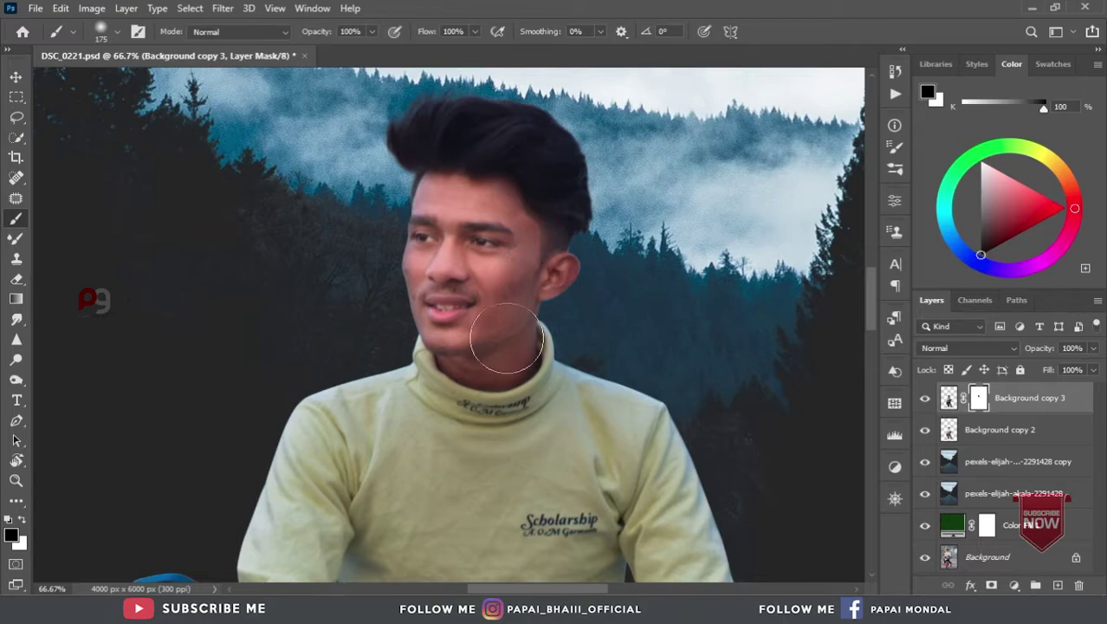
Step: Zoom out to compare the graded copy on and off, then zoom in on the bike and road
{"action": "key", "text": "ctrl+minus"}
{"action": "scroll", "coordinate": [512, 332], "scroll_direction": "down", "scroll_amount": 5}
{"action": "scroll", "coordinate": [451, 321], "scroll_direction": "down", "scroll_amount": 3}
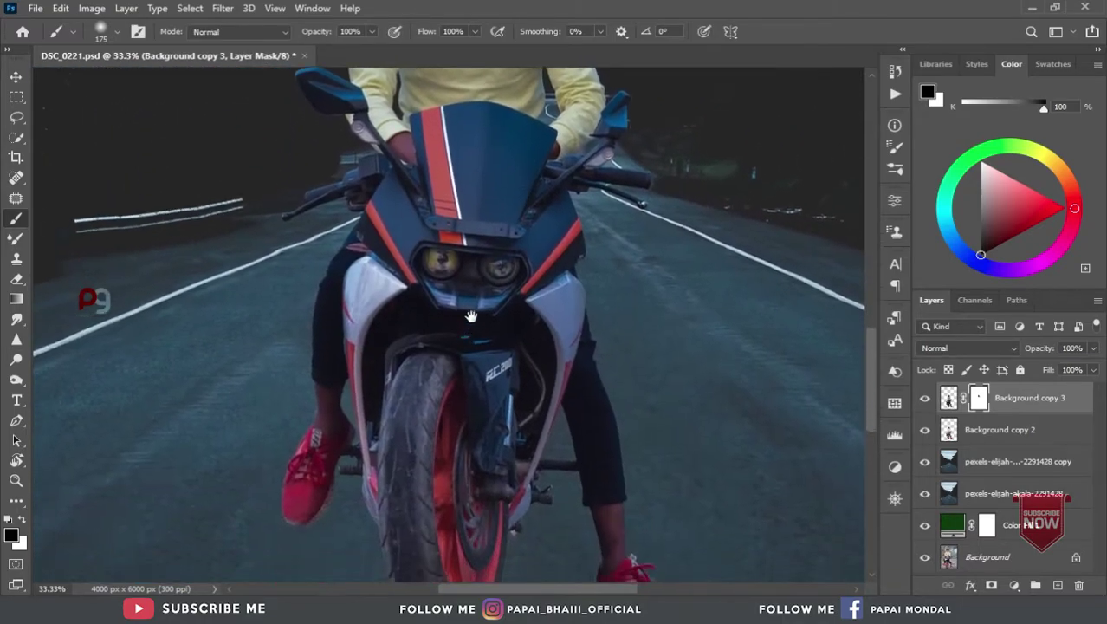
{"action": "scroll", "coordinate": [410, 305], "scroll_direction": "down", "scroll_amount": 2}
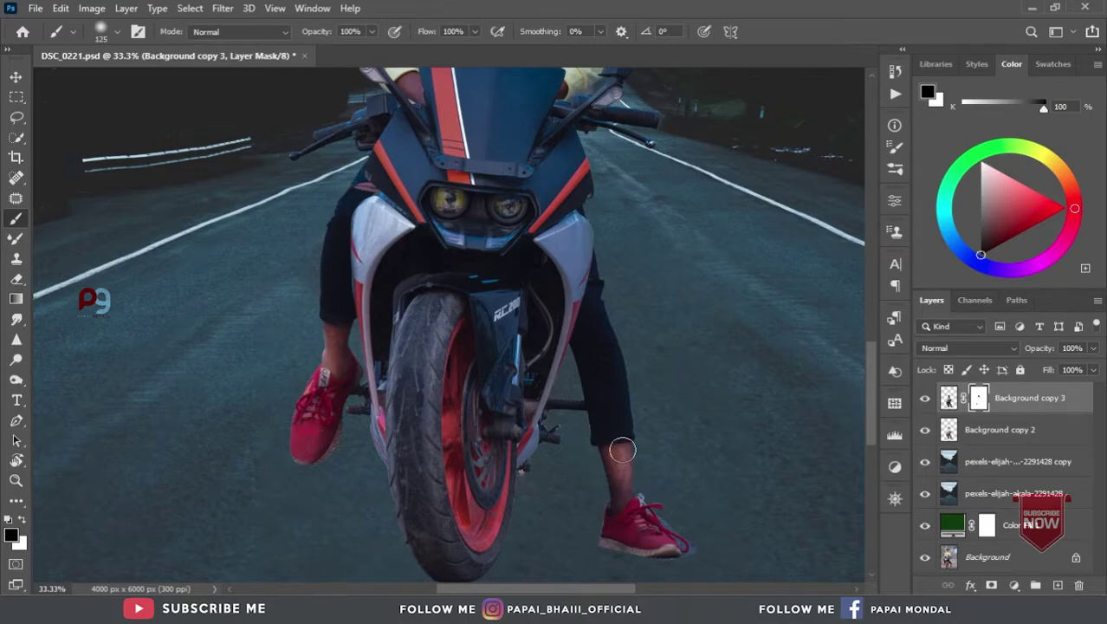
{"action": "key", "text": "ctrl+minus"}
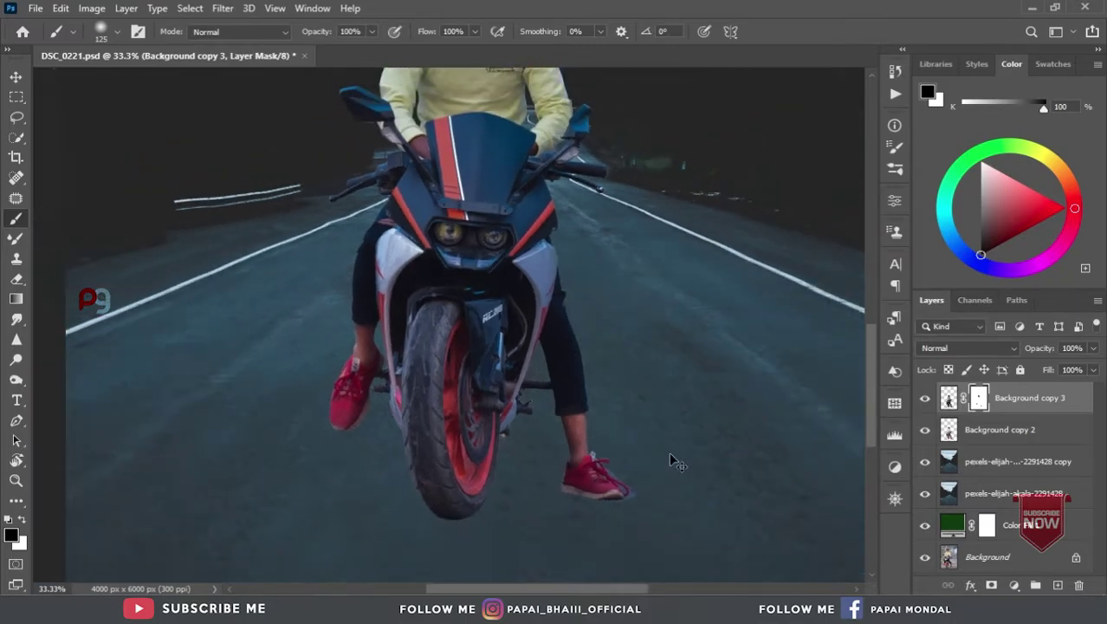
{"action": "key", "text": "ctrl+minus"}
{"action": "key", "text": "ctrl+minus"}
{"action": "key", "text": "ctrl+minus"}
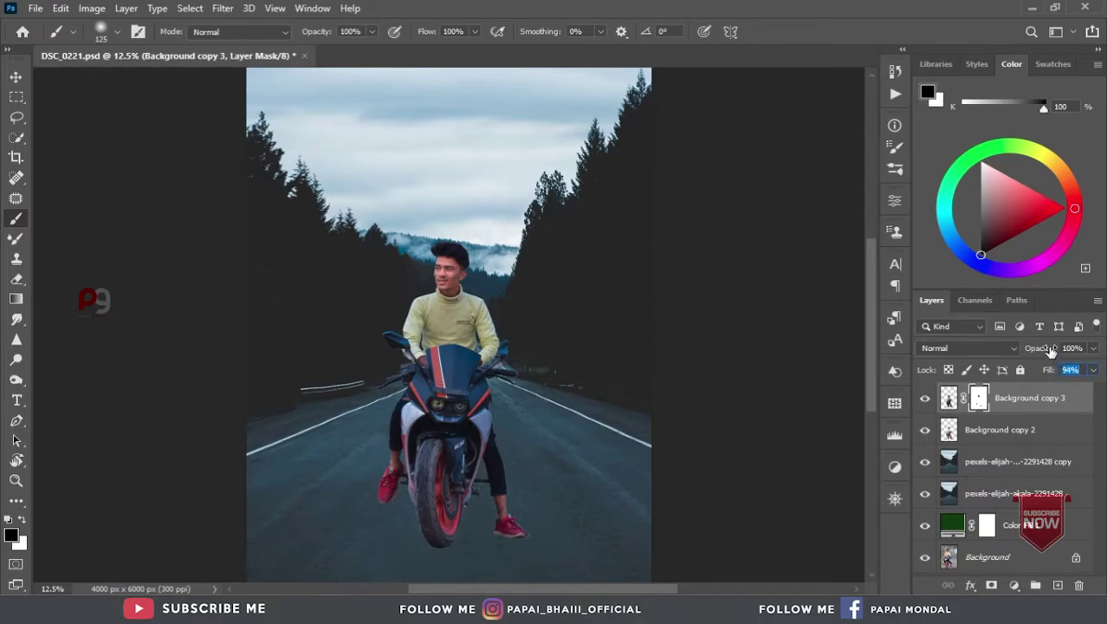
{"action": "left_click", "coordinate": [925, 398]}
{"action": "left_click", "coordinate": [925, 398]}
{"action": "key", "text": "ctrl+minus"}
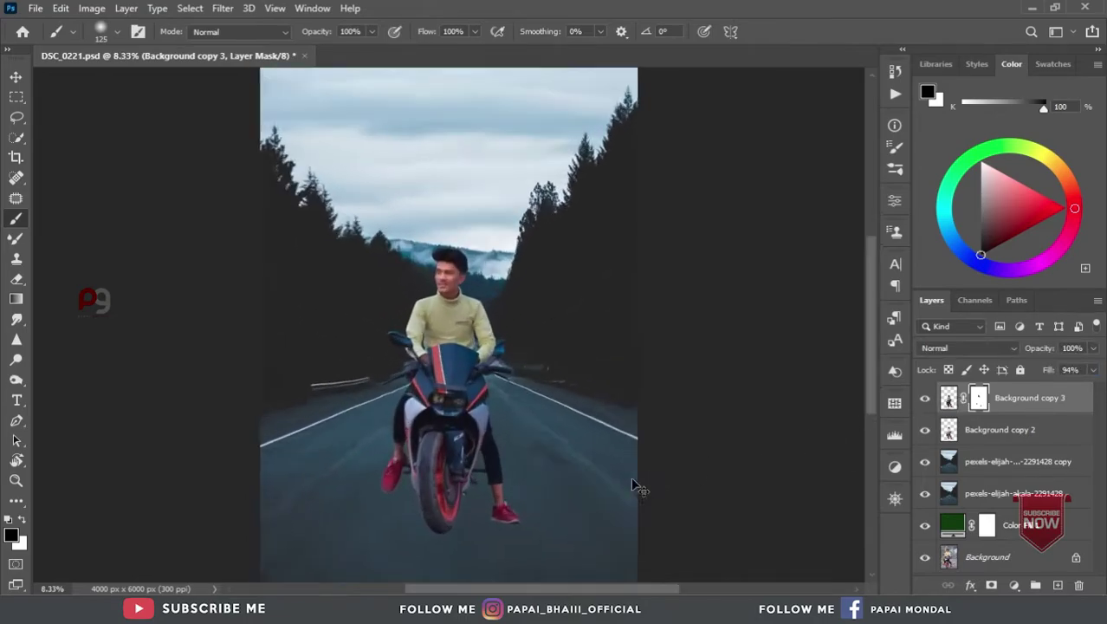
{"action": "key", "text": "ctrl+plus"}
{"action": "scroll", "coordinate": [615, 388], "scroll_direction": "down", "scroll_amount": 1}
{"action": "key", "text": "ctrl+plus"}
{"action": "left_click_drag", "start_coordinate": [638, 452], "coordinate": [626, 395]}
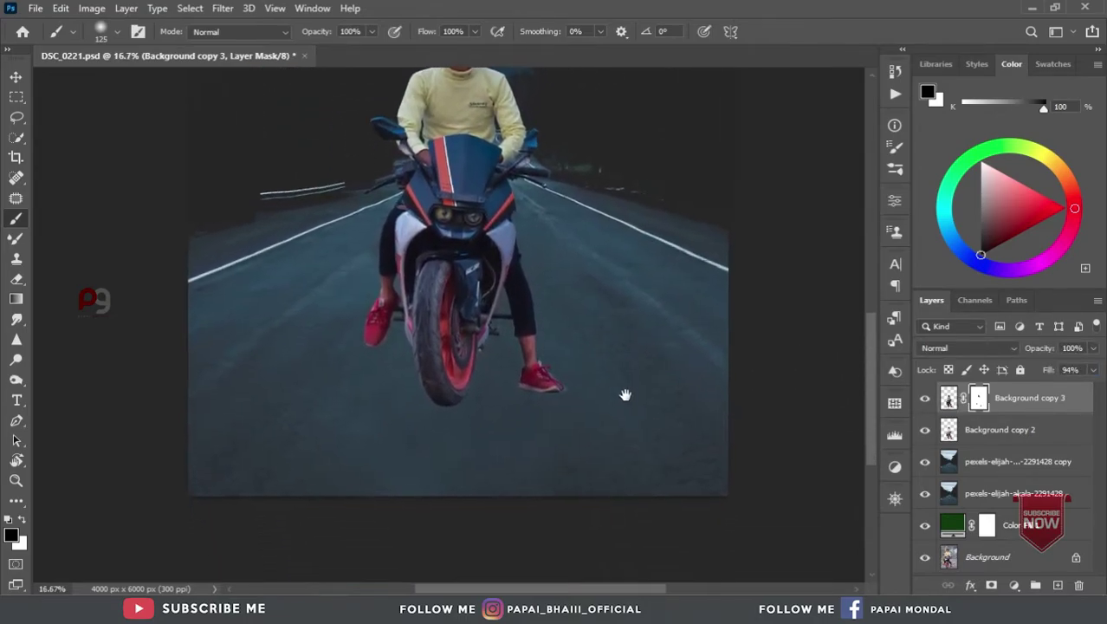
Step: Add a new layer above the road copy and set the foreground colour to black (000000)
{"action": "left_click", "coordinate": [993, 461]}
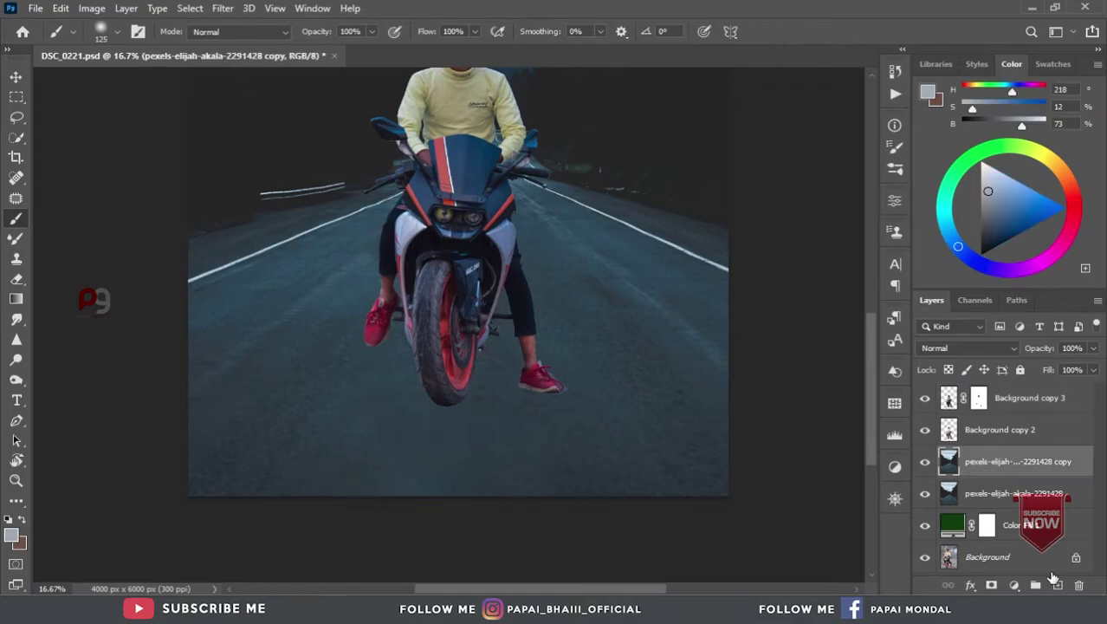
{"action": "left_click", "coordinate": [1057, 586]}
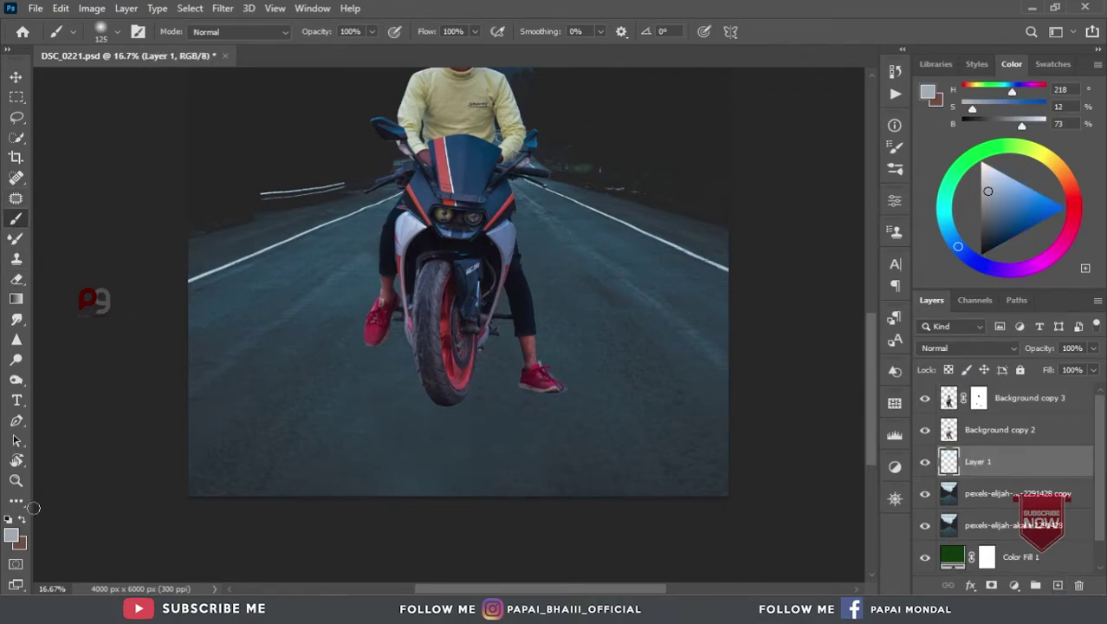
{"action": "left_click", "coordinate": [11, 535]}
{"action": "type", "text": "000000"}
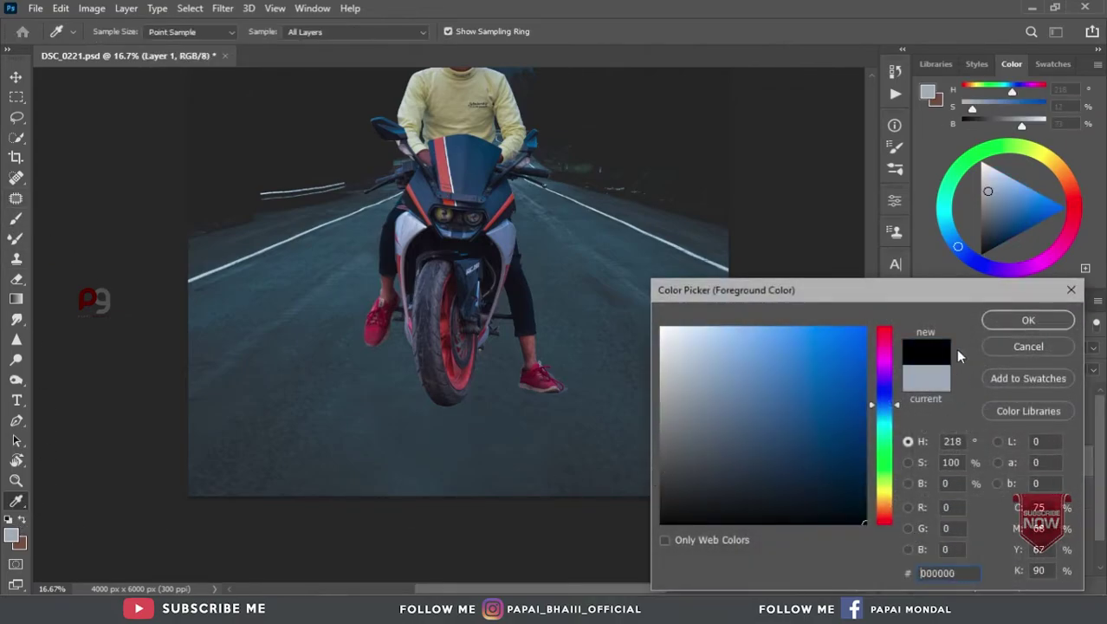
{"action": "key", "text": "Return"}
Step: With an enlarged soft brush, paint a straight shadow from under the tyre toward the lower left
{"action": "key", "text": "b"}
{"action": "scroll", "coordinate": [437, 438], "scroll_direction": "up", "scroll_amount": 2}
{"action": "scroll", "coordinate": [466, 448], "scroll_direction": "down", "scroll_amount": 2}
{"action": "key", "text": "]"}
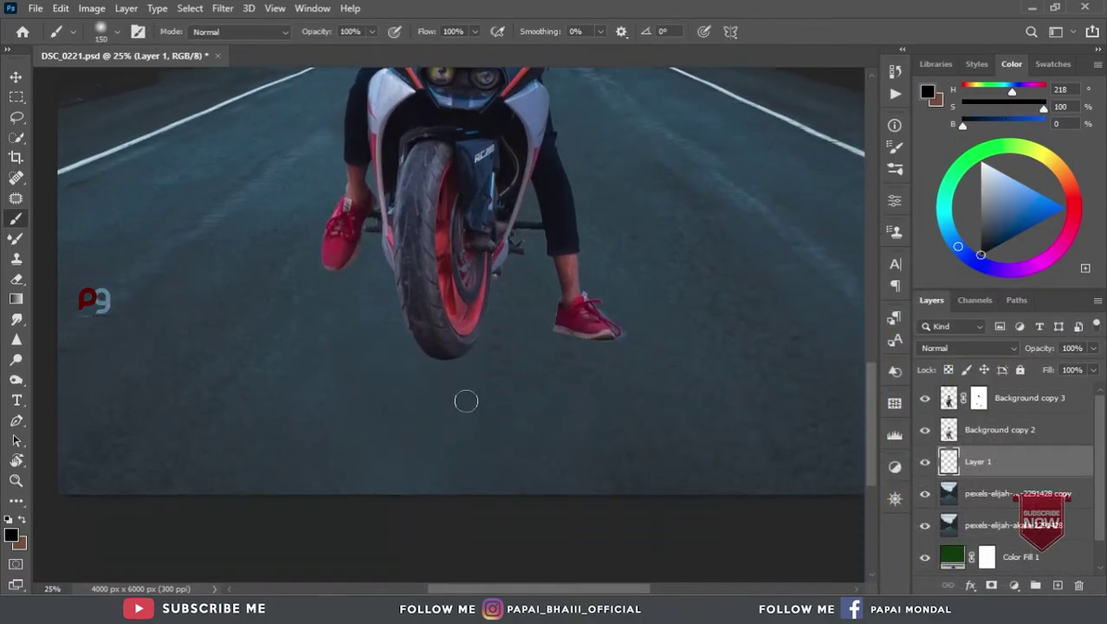
{"action": "scroll", "coordinate": [438, 348], "scroll_direction": "up", "scroll_amount": 1}
{"action": "scroll", "coordinate": [571, 355], "scroll_direction": "up", "scroll_amount": 1}
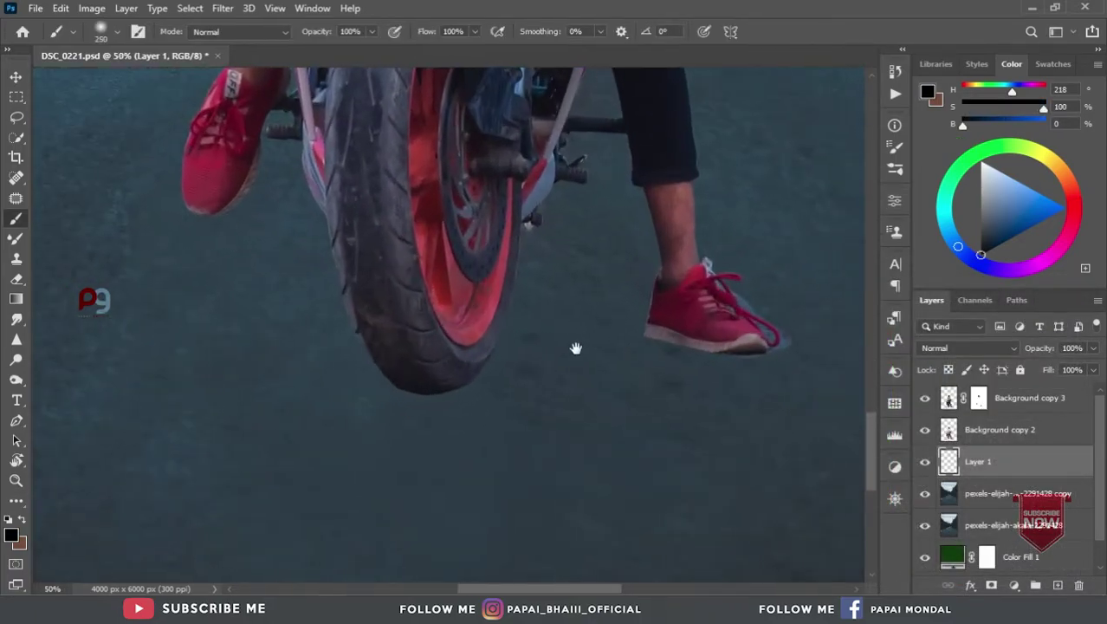
{"action": "scroll", "coordinate": [503, 345], "scroll_direction": "up", "scroll_amount": 1}
{"action": "scroll", "coordinate": [553, 353], "scroll_direction": "up", "scroll_amount": 1}
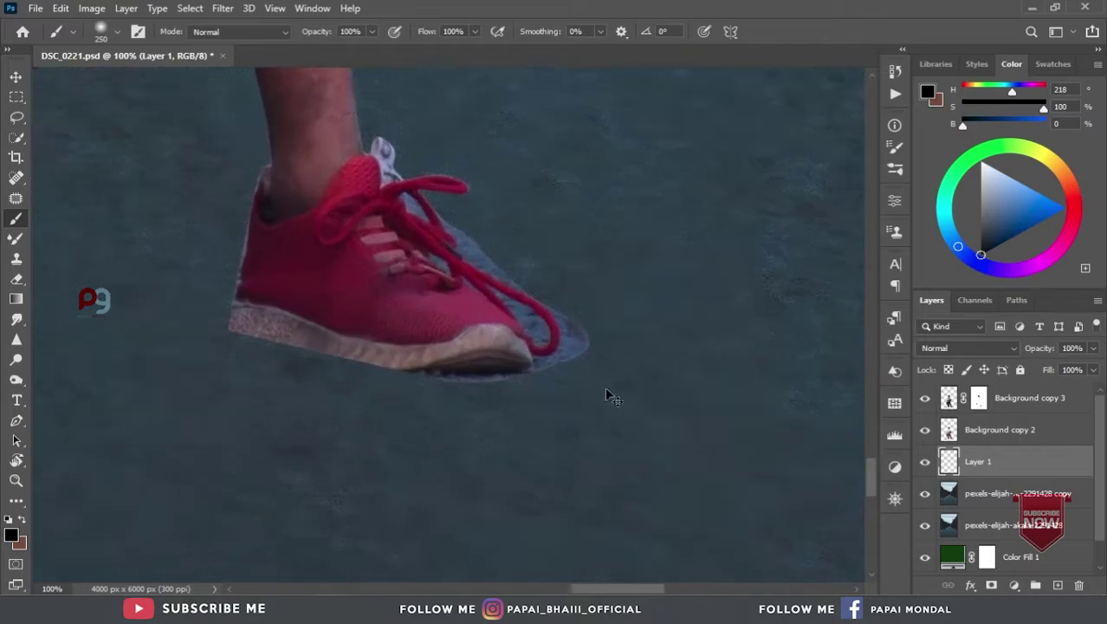
{"action": "scroll", "coordinate": [605, 387], "scroll_direction": "up", "scroll_amount": 1}
{"action": "scroll", "coordinate": [440, 460], "scroll_direction": "down", "scroll_amount": 1}
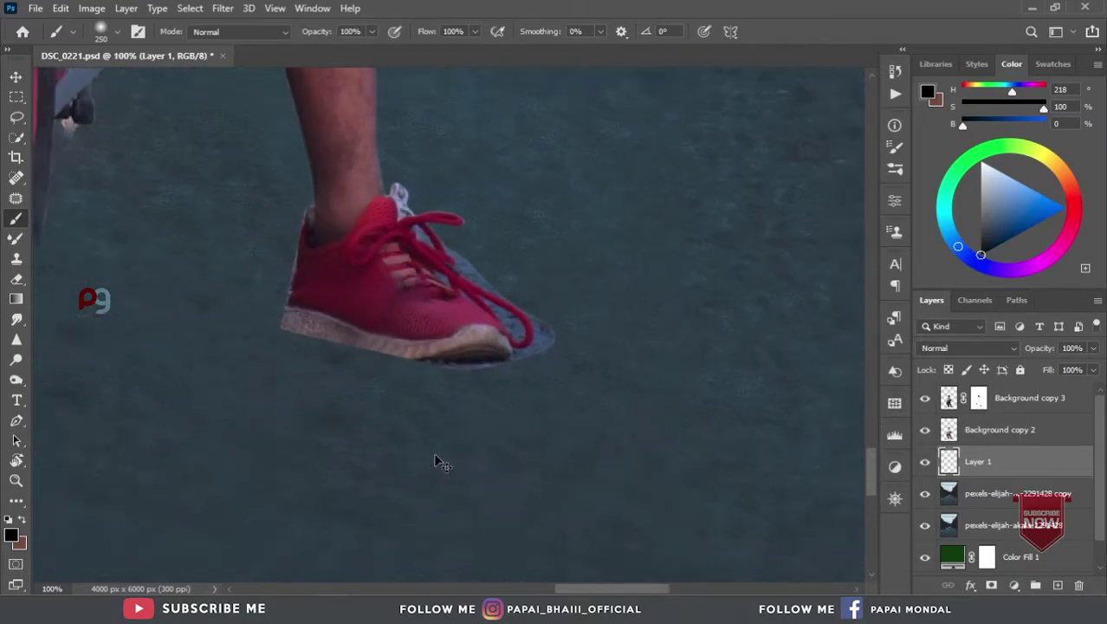
{"action": "scroll", "coordinate": [631, 371], "scroll_direction": "down", "scroll_amount": 1}
{"action": "scroll", "coordinate": [624, 368], "scroll_direction": "left", "scroll_amount": 4}
{"action": "scroll", "coordinate": [624, 368], "scroll_direction": "down", "scroll_amount": 1}
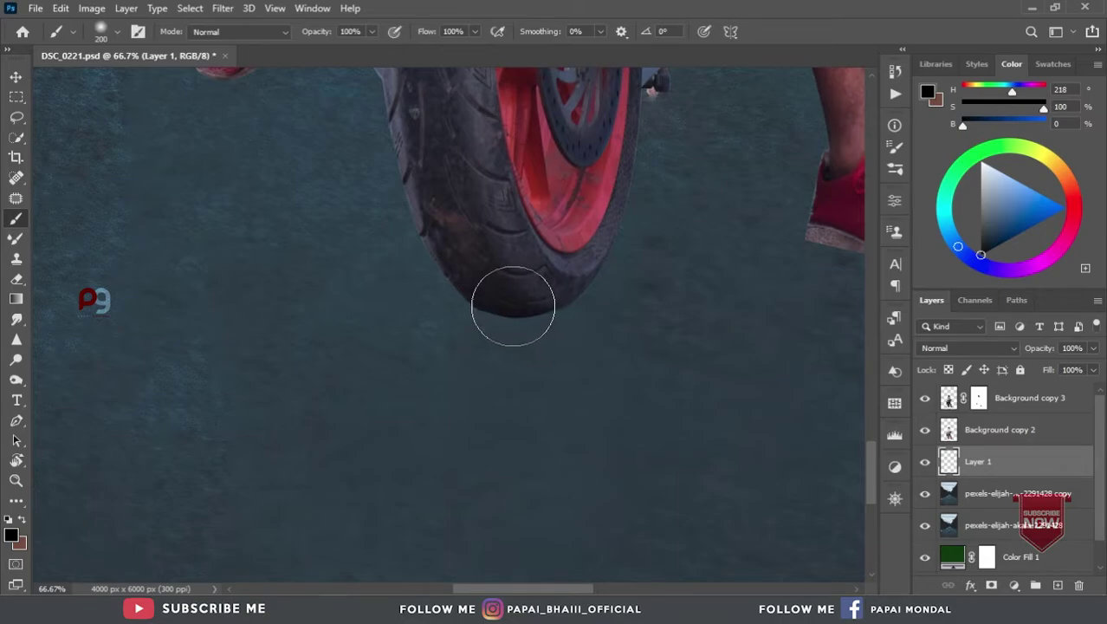
{"action": "left_click_drag", "start_coordinate": [513, 306], "coordinate": [511, 306]}
{"action": "left_click", "coordinate": [357, 550], "text": "shift"}
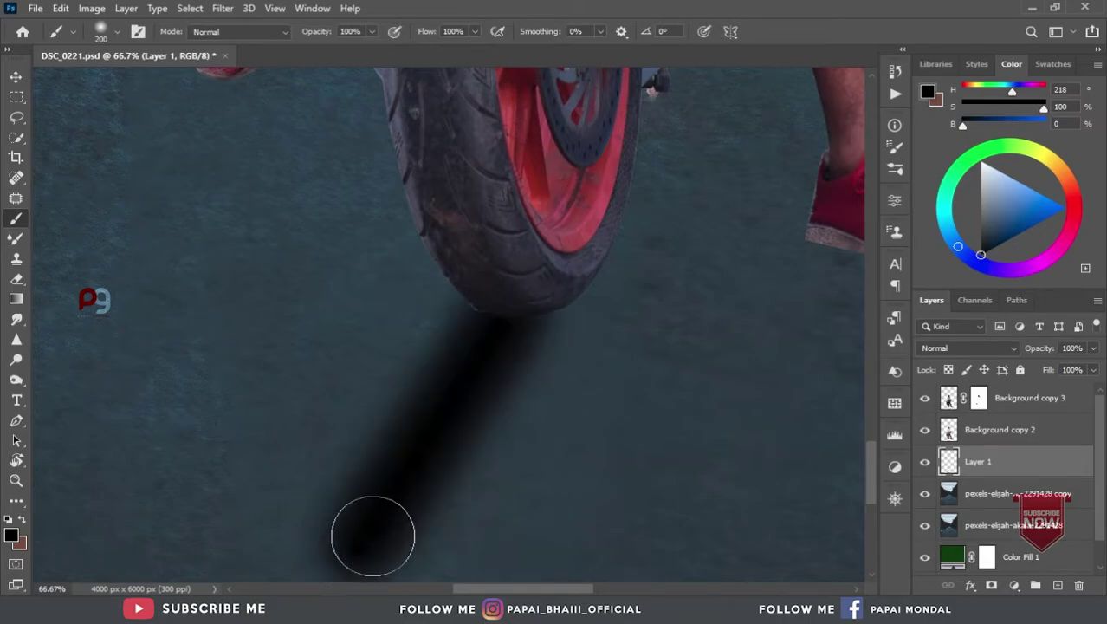
Step: Pan around the red sneakers to check the shadow, then begin free-transforming it
{"action": "mouse_move", "coordinate": [372, 535]}
{"action": "left_mouse_down"}
{"action": "mouse_move", "coordinate": [594, 508]}
{"action": "mouse_move", "coordinate": [391, 490]}
{"action": "left_mouse_up"}
{"action": "left_click_drag", "start_coordinate": [522, 460], "coordinate": [460, 410]}
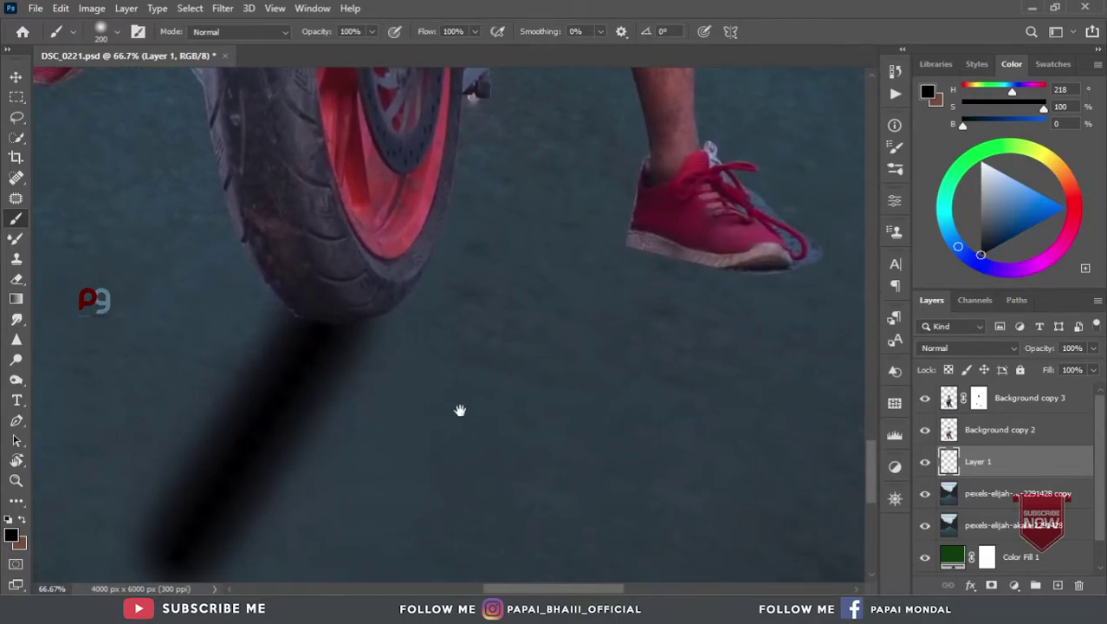
{"action": "mouse_move", "coordinate": [387, 378]}
{"action": "left_mouse_down"}
{"action": "mouse_move", "coordinate": [557, 438]}
{"action": "mouse_move", "coordinate": [561, 423]}
{"action": "left_mouse_up"}
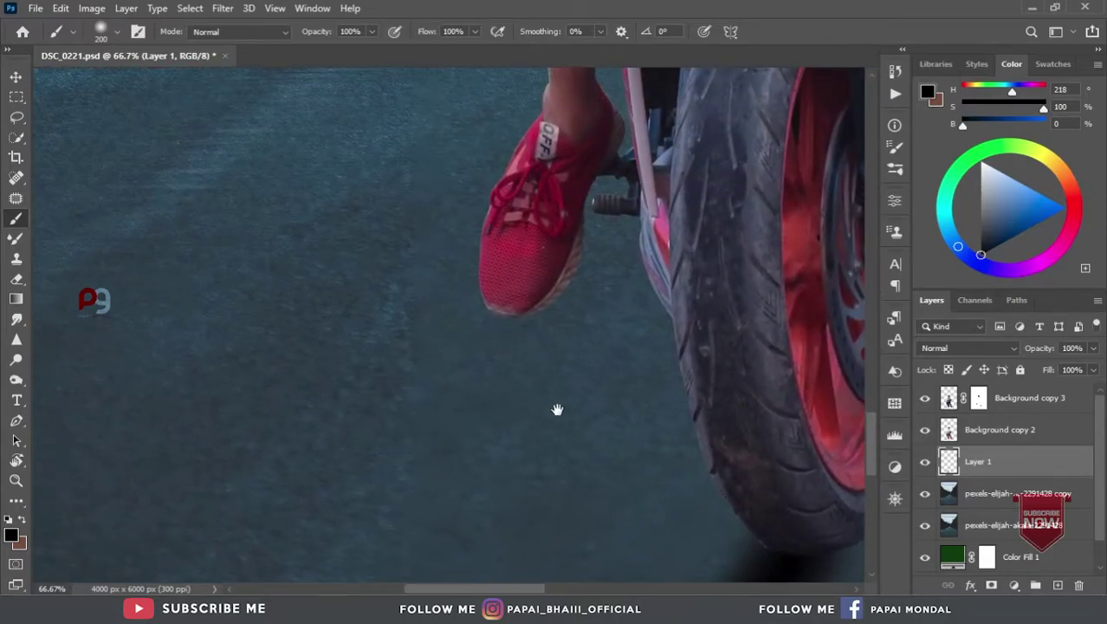
{"action": "scroll", "coordinate": [727, 438], "scroll_direction": "down", "scroll_amount": 3}
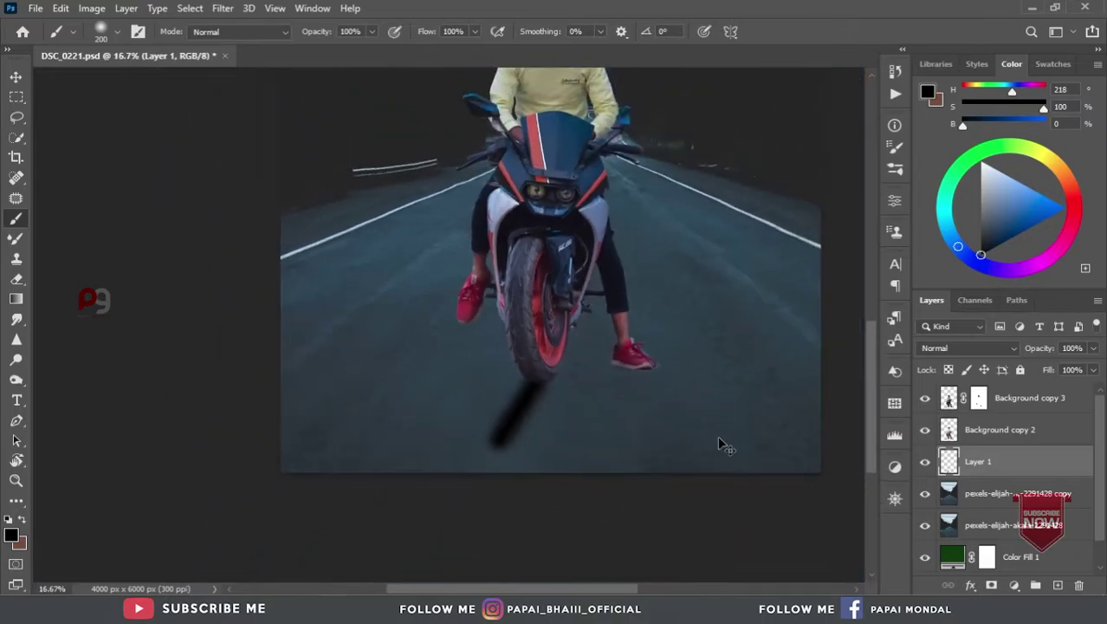
{"action": "scroll", "coordinate": [697, 434], "scroll_direction": "down", "scroll_amount": 2}
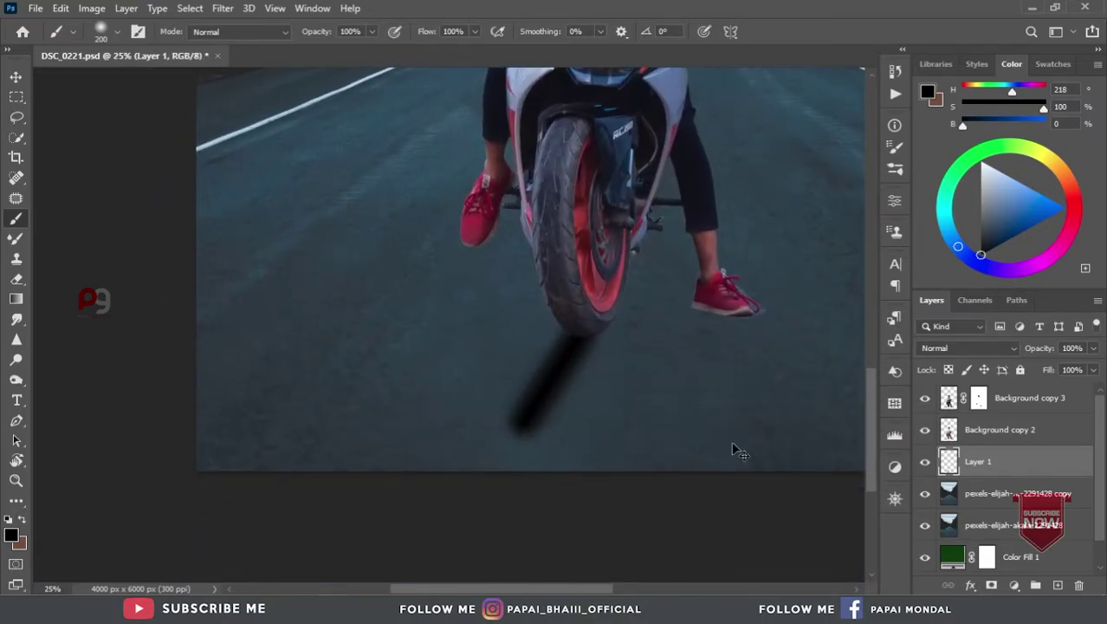
{"action": "key", "text": "ctrl+t"}
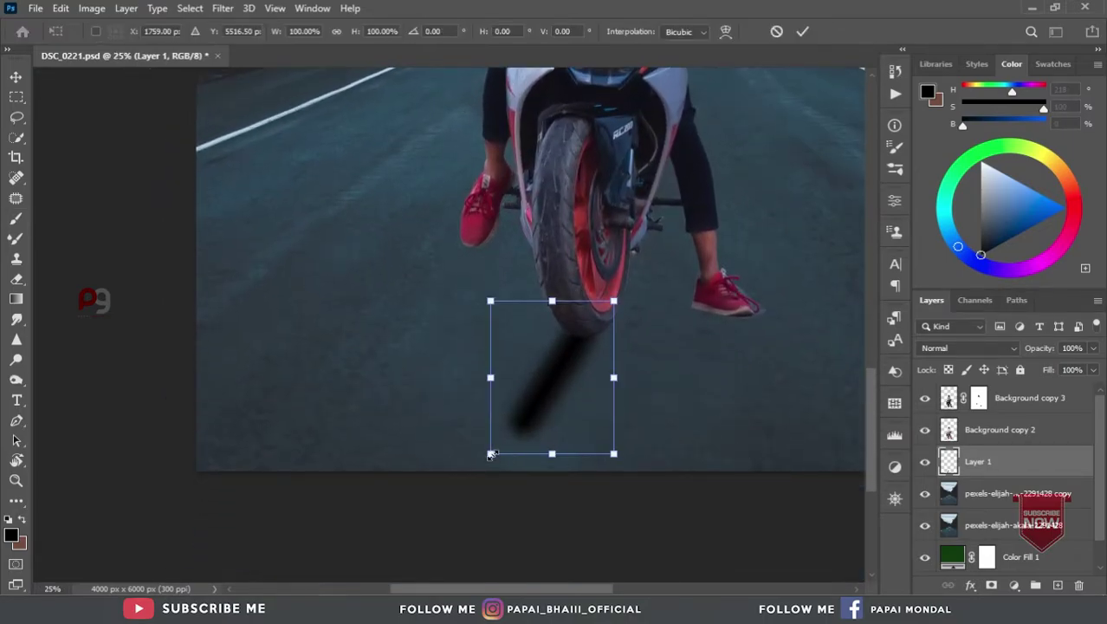
Step: Enlarge and nudge the tyre shadow, commit, and lower its fill to 80%
{"action": "left_click_drag", "start_coordinate": [490, 453], "coordinate": [447, 506]}
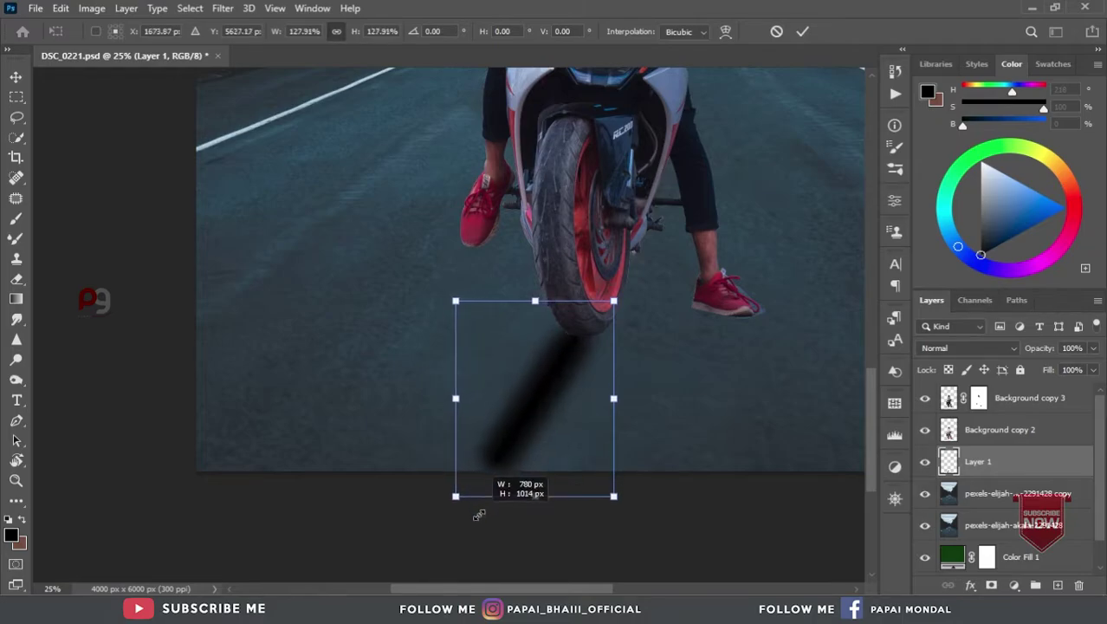
{"action": "left_click_drag", "start_coordinate": [515, 471], "coordinate": [526, 472]}
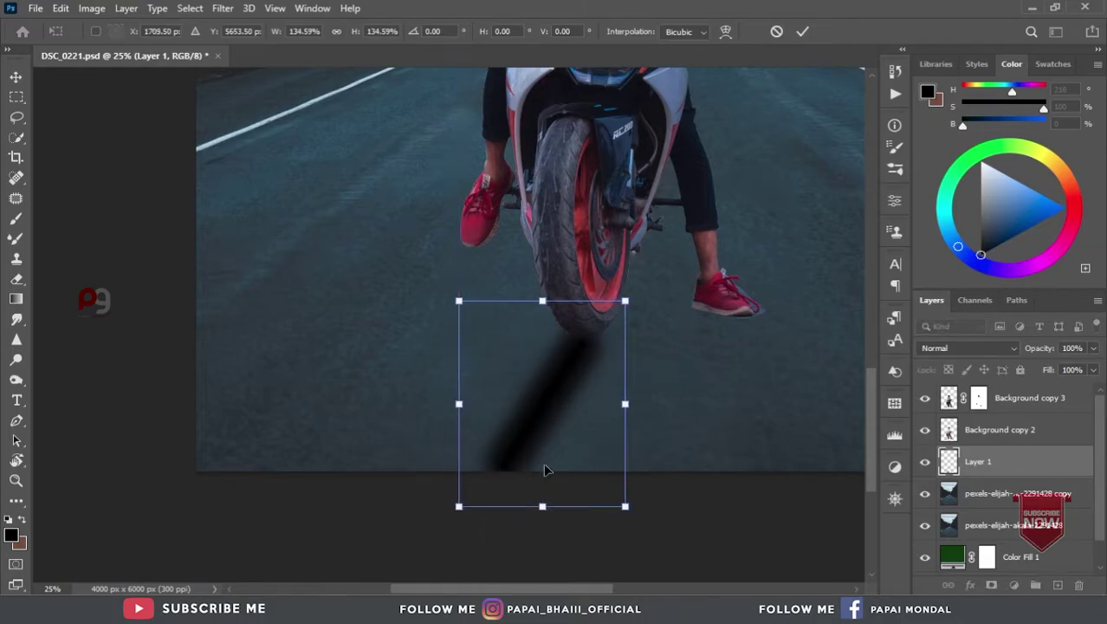
{"action": "left_click_drag", "start_coordinate": [625, 404], "coordinate": [636, 404]}
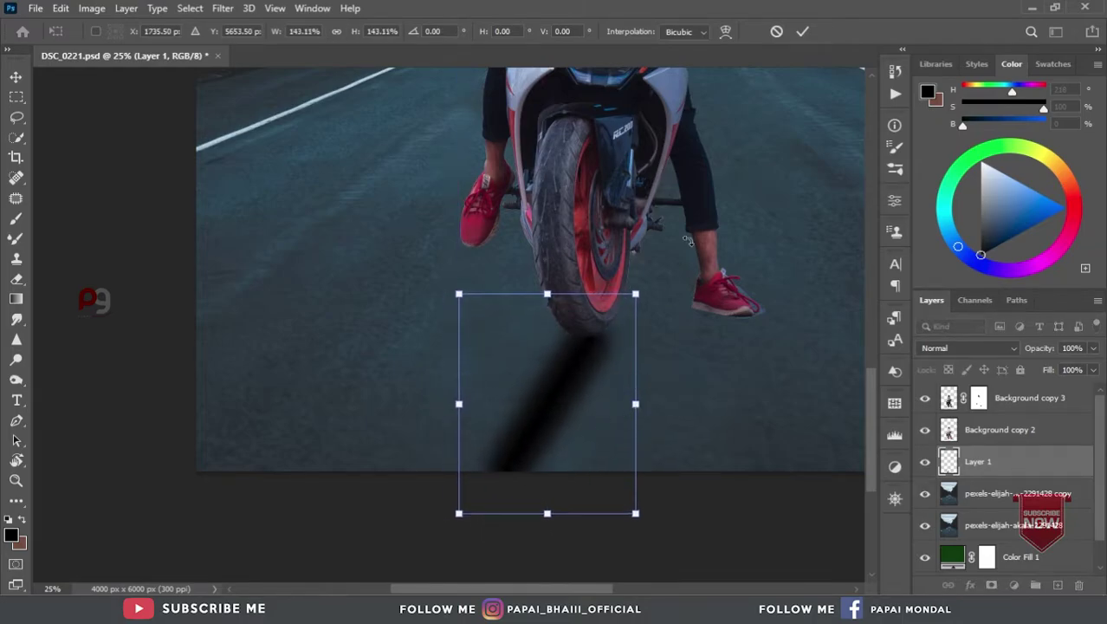
{"action": "left_click", "coordinate": [802, 33]}
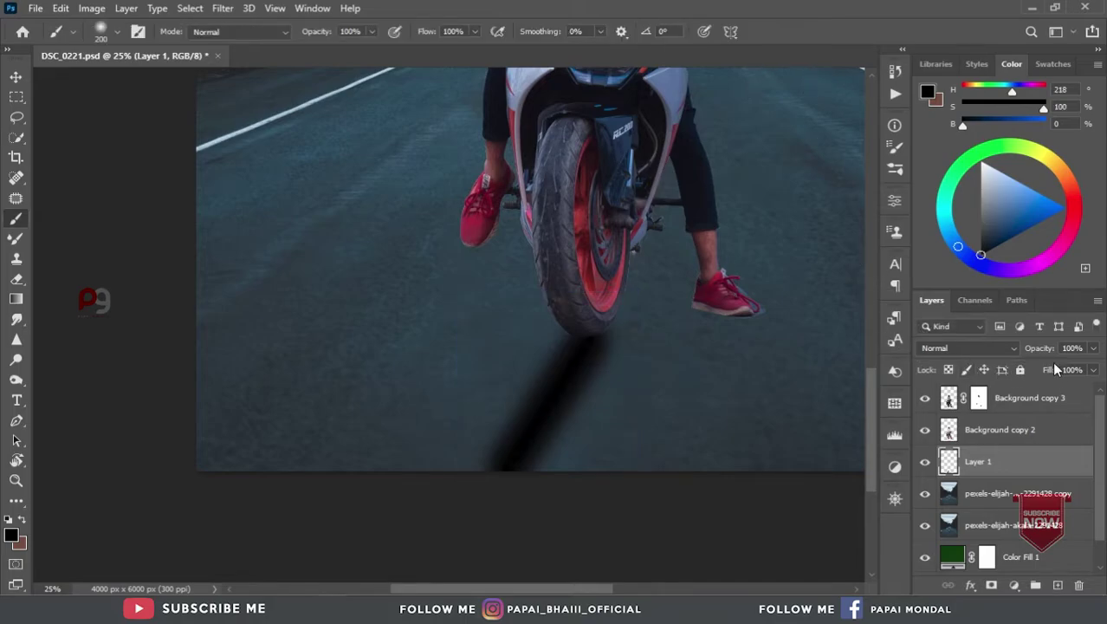
{"action": "left_click_drag", "start_coordinate": [1047, 370], "coordinate": [1050, 372]}
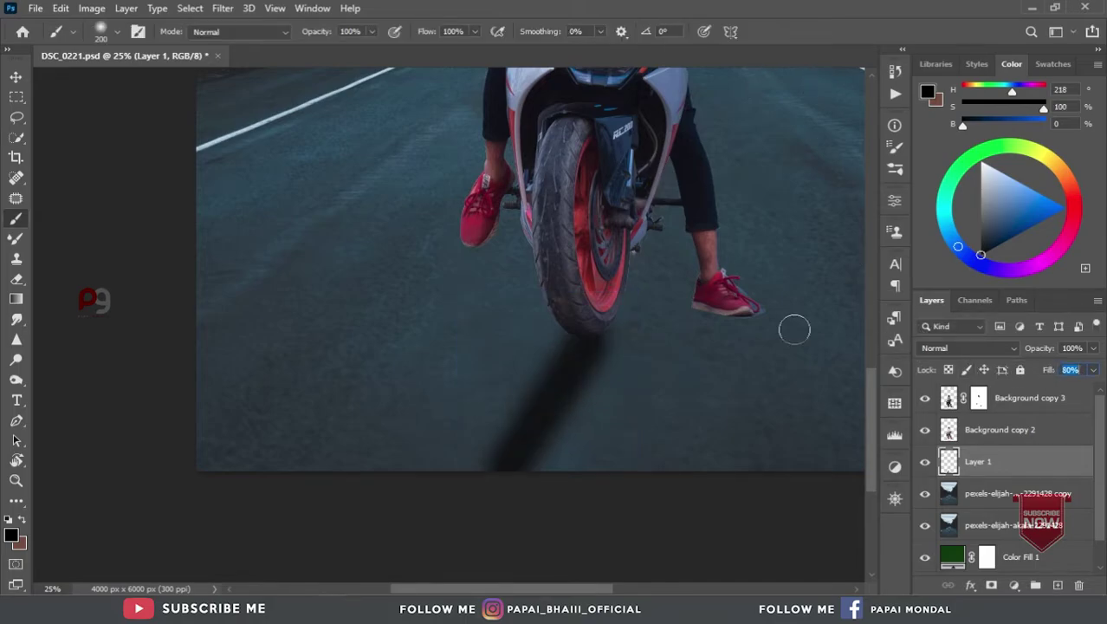
Step: Apply a Gaussian Blur of about 60 pixels to the shadow and pan back to the wheel
{"action": "left_click", "coordinate": [222, 8]}
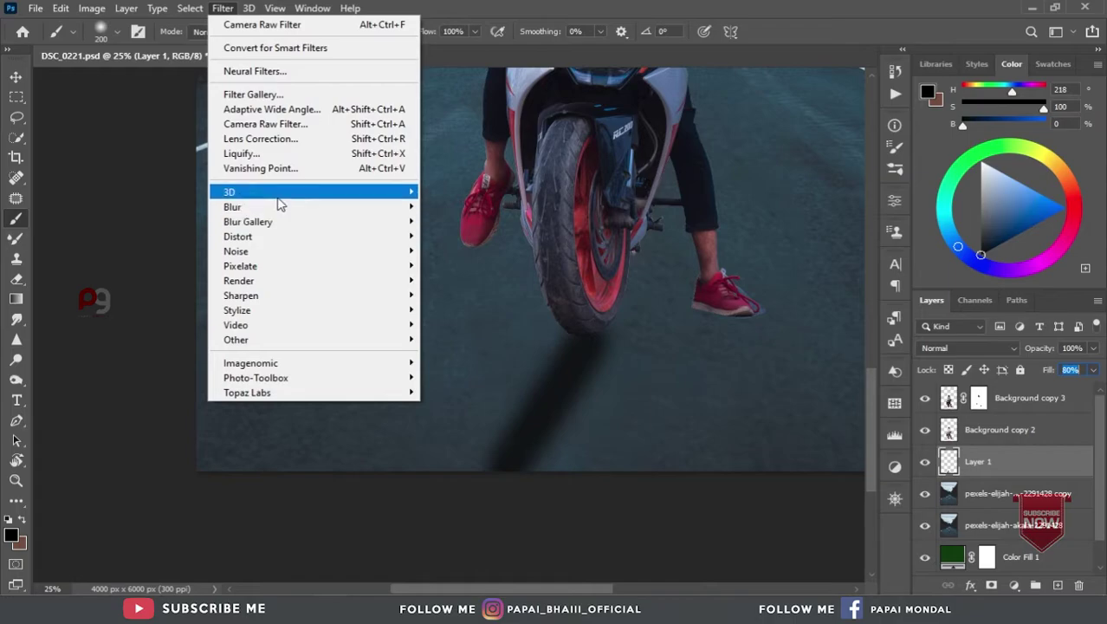
{"action": "mouse_move", "coordinate": [232, 206]}
{"action": "left_click", "coordinate": [477, 267]}
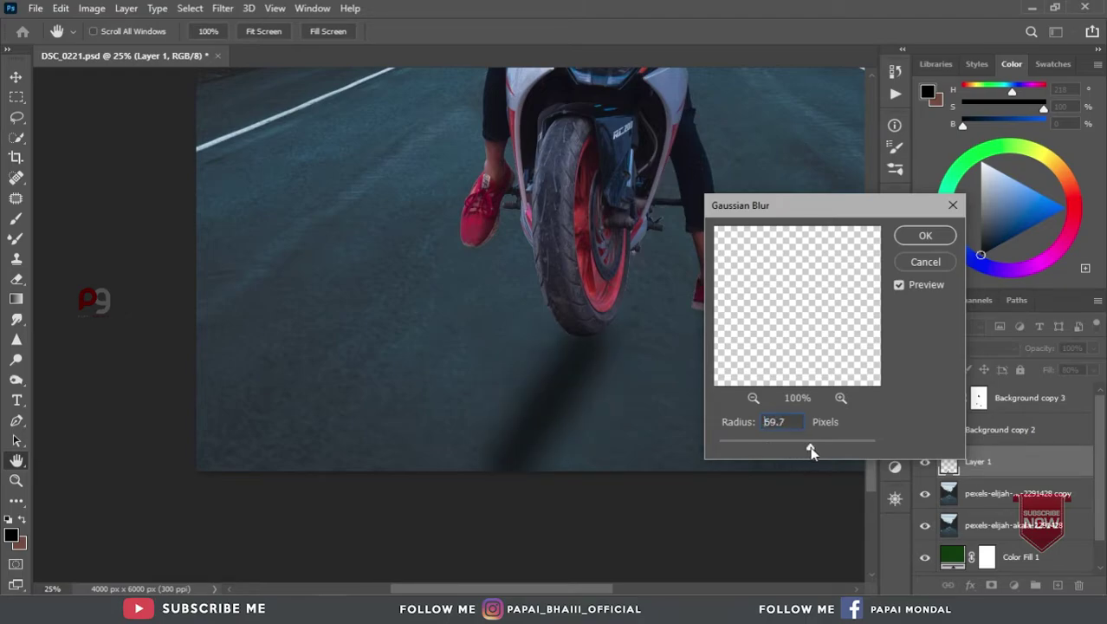
{"action": "left_click", "coordinate": [914, 236]}
{"action": "key", "text": "b"}
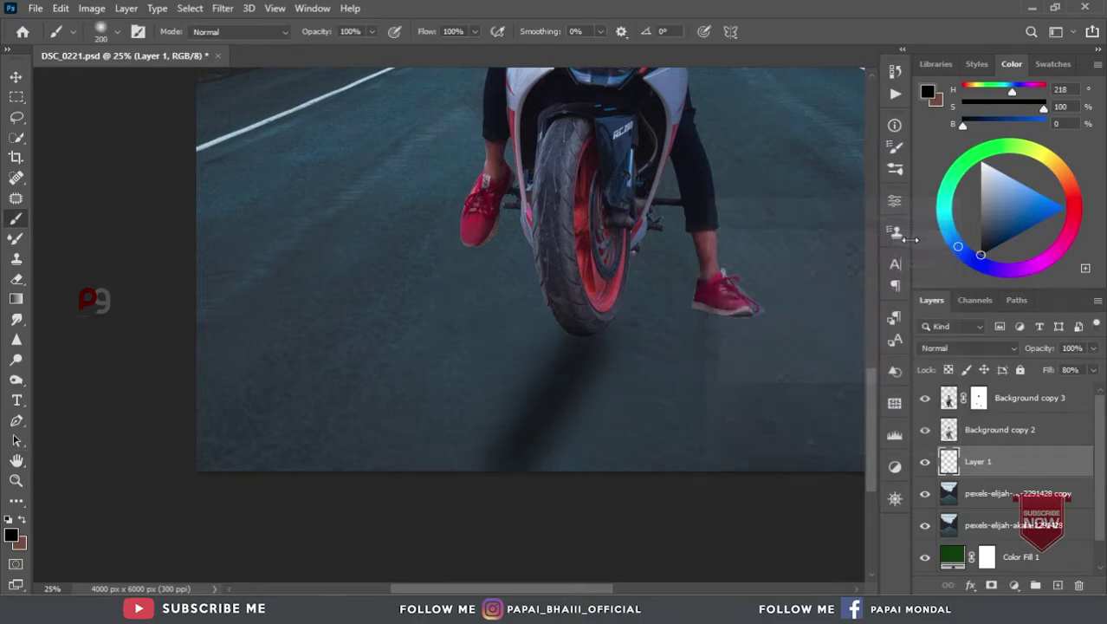
{"action": "scroll", "coordinate": [751, 394], "scroll_direction": "down", "scroll_amount": 1}
{"action": "scroll", "coordinate": [753, 372], "scroll_direction": "down", "scroll_amount": 1}
{"action": "scroll", "coordinate": [735, 378], "scroll_direction": "up", "scroll_amount": 1}
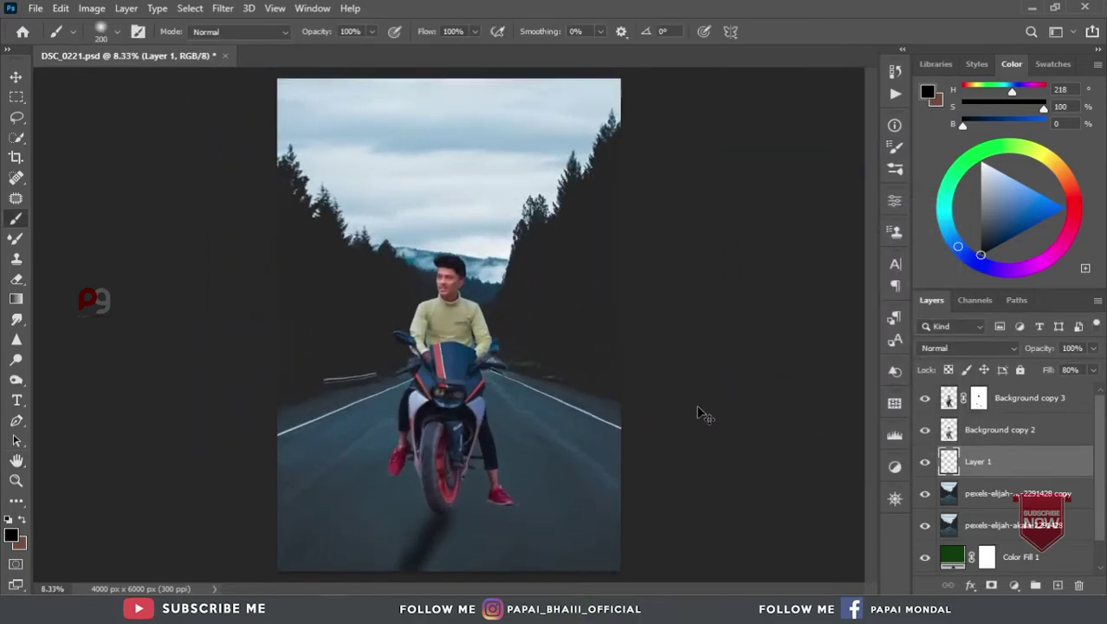
{"action": "left_click_drag", "start_coordinate": [687, 335], "coordinate": [698, 315]}
{"action": "scroll", "coordinate": [693, 338], "scroll_direction": "up", "scroll_amount": 1}
Step: Apply Background copy 3's layer mask permanently, then toggle the layer's visibility to compare
{"action": "left_click_drag", "start_coordinate": [687, 359], "coordinate": [631, 260]}
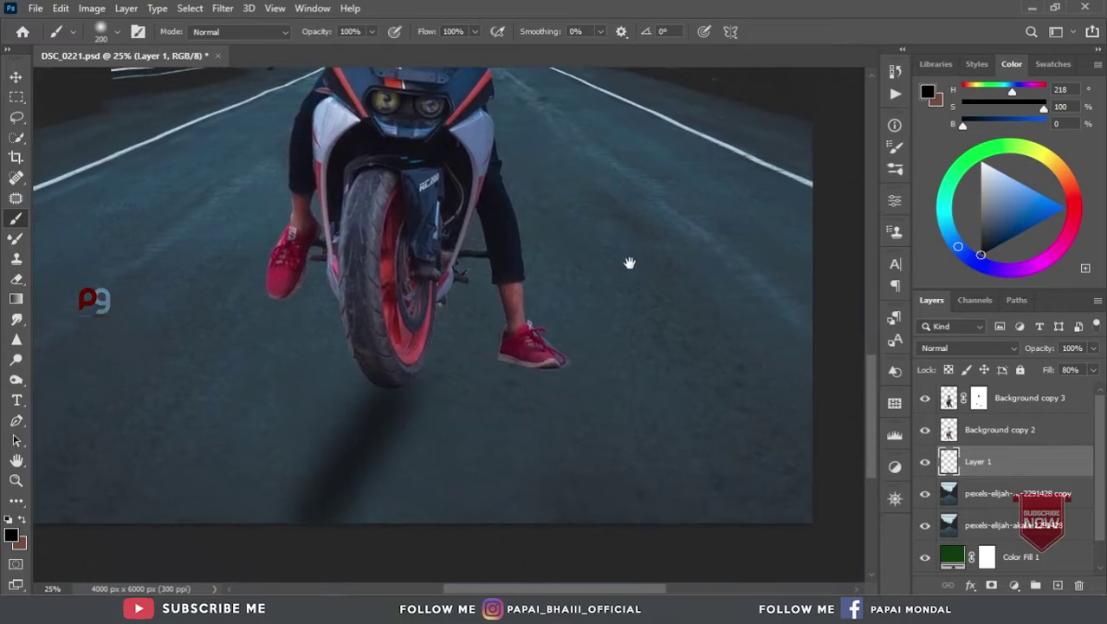
{"action": "key", "text": "ctrl+plus"}
{"action": "left_click", "coordinate": [979, 398]}
{"action": "right_click", "coordinate": [979, 398]}
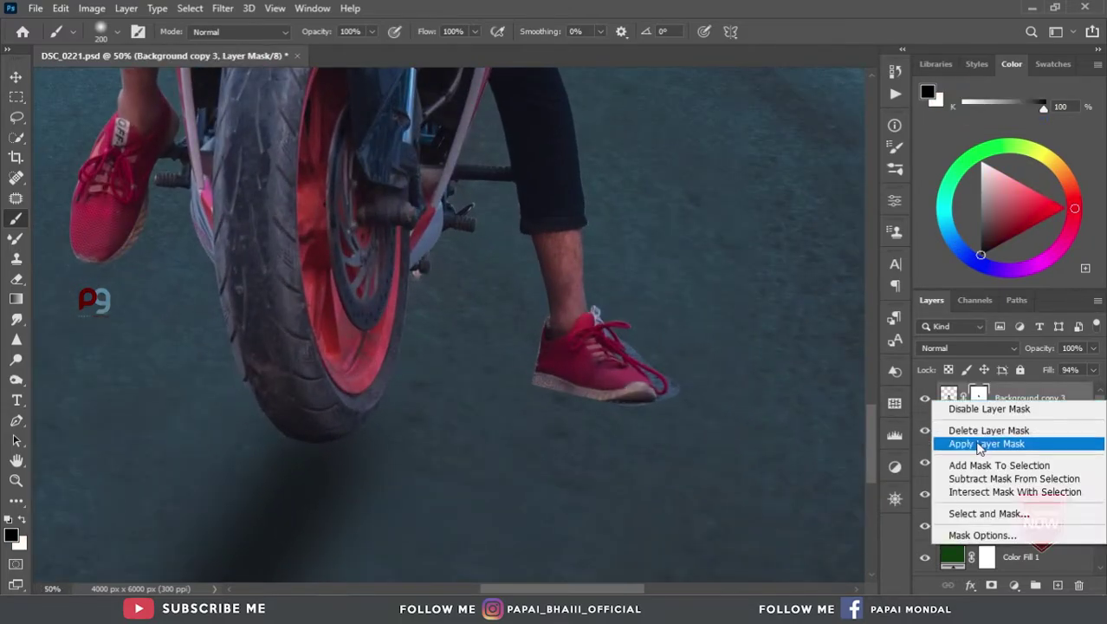
{"action": "left_click", "coordinate": [973, 444]}
{"action": "left_click", "coordinate": [925, 397]}
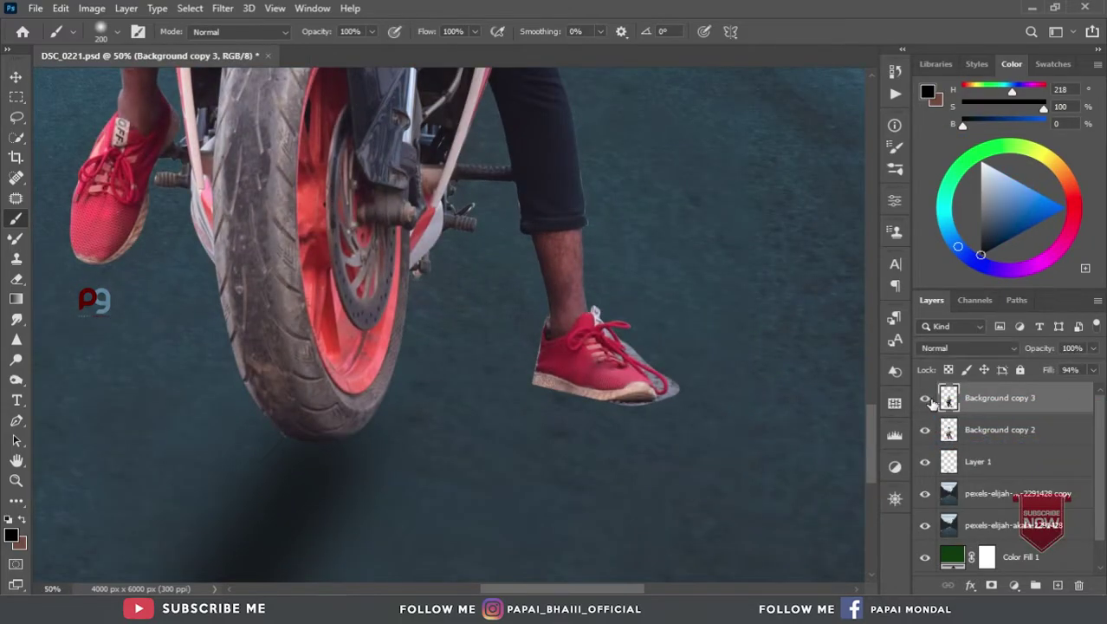
{"action": "left_click", "coordinate": [925, 399]}
Step: Merge Background copy 2 into Background copy 3 with Ctrl+E
{"action": "key", "text": "ctrl+minus"}
{"action": "key", "text": "ctrl+minus"}
{"action": "key", "text": "ctrl+minus"}
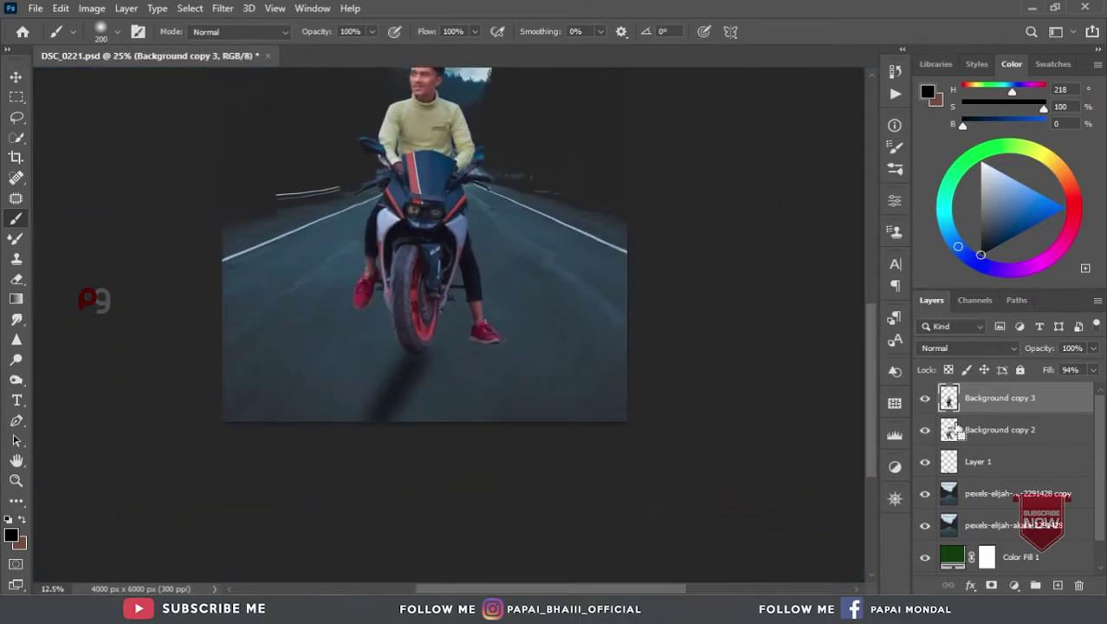
{"action": "key", "text": "ctrl+minus"}
{"action": "key", "text": "ctrl+minus"}
{"action": "key", "text": "ctrl+minus"}
{"action": "key", "text": "ctrl+plus"}
{"action": "key", "text": "ctrl+plus"}
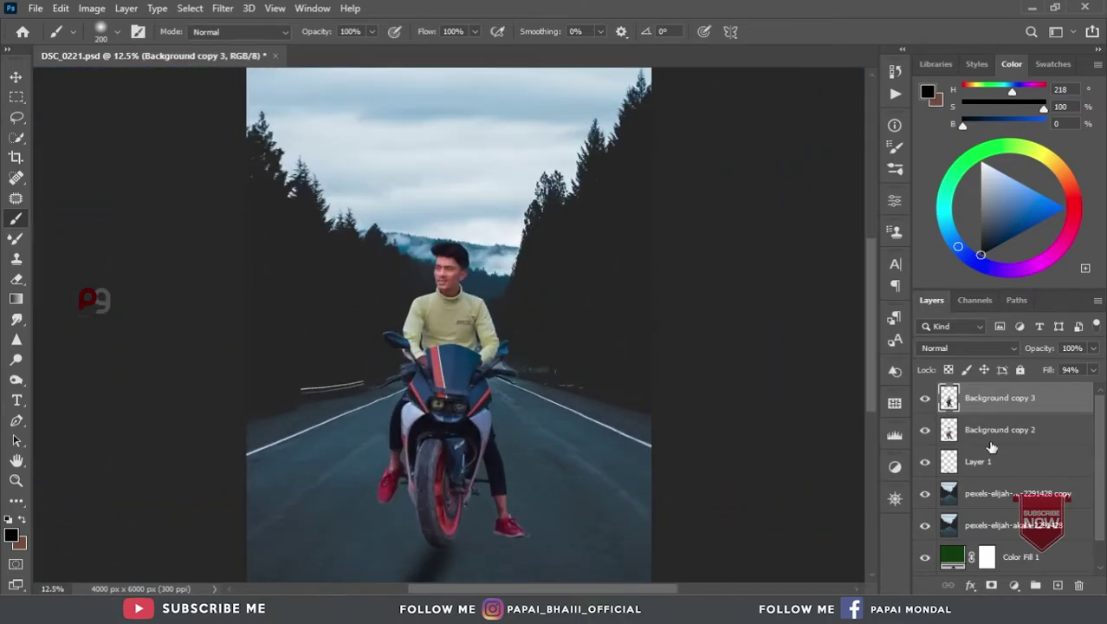
{"action": "left_click", "coordinate": [993, 445], "text": "shift"}
{"action": "key", "text": "ctrl+e"}
{"action": "scroll", "coordinate": [555, 460], "scroll_direction": "up", "scroll_amount": 2}
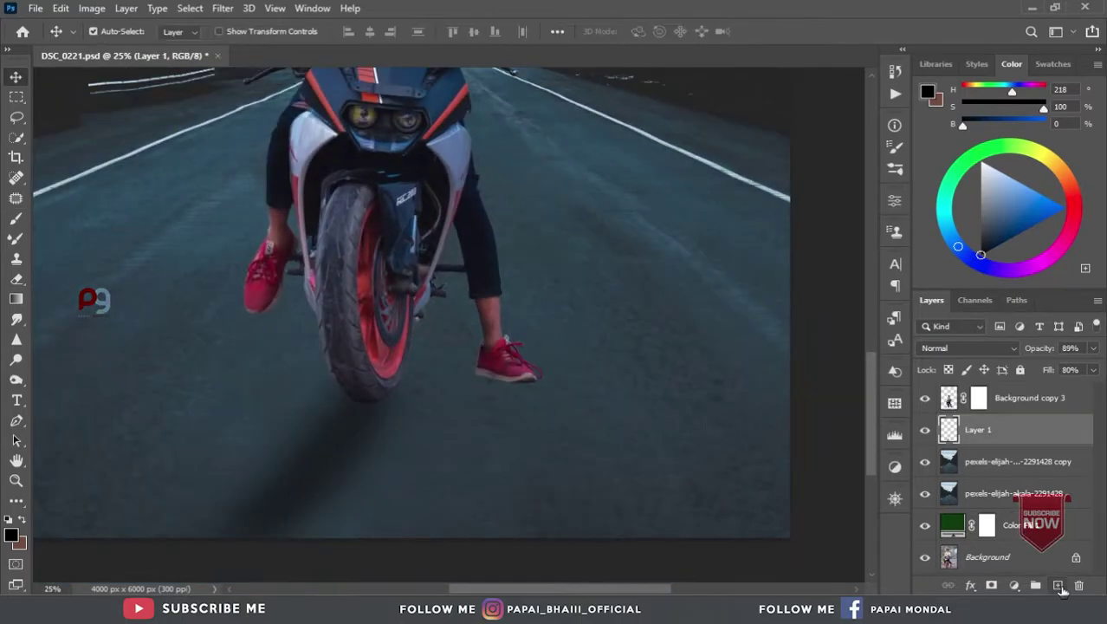
Step: Brush a dark contact shadow under the shoe sole and check the tyre's underside
{"action": "left_click", "coordinate": [17, 223]}
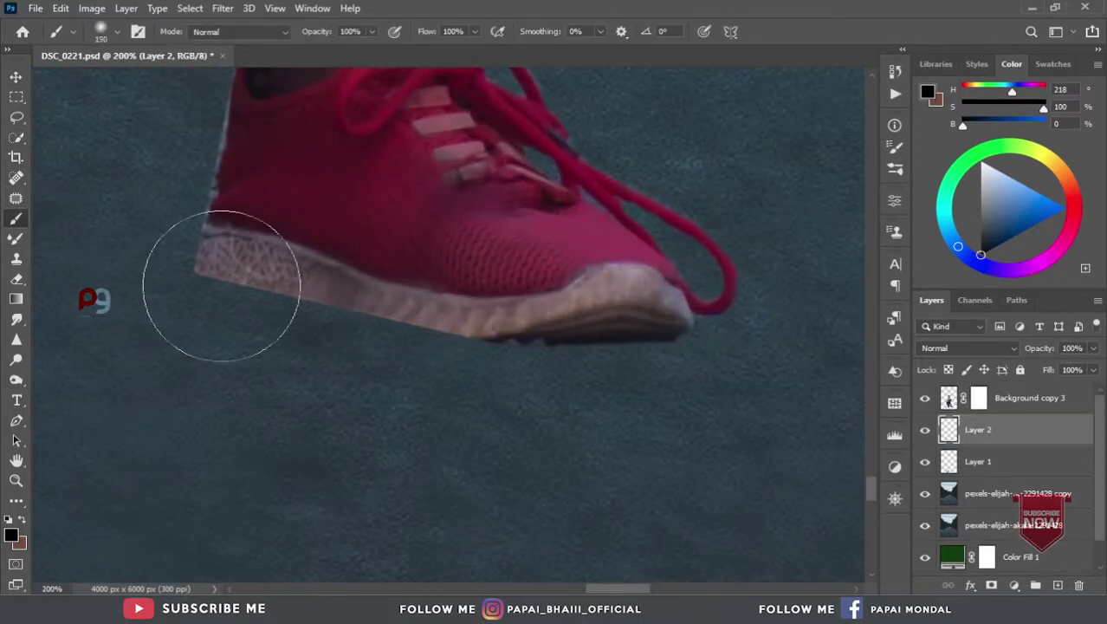
{"action": "mouse_move", "coordinate": [216, 276]}
{"action": "left_mouse_down"}
{"action": "mouse_move", "coordinate": [452, 332]}
{"action": "mouse_move", "coordinate": [583, 346]}
{"action": "mouse_move", "coordinate": [657, 341]}
{"action": "left_mouse_up"}
{"action": "scroll", "coordinate": [491, 336], "scroll_direction": "left", "scroll_amount": 5}
{"action": "scroll", "coordinate": [441, 299], "scroll_direction": "left", "scroll_amount": 5}
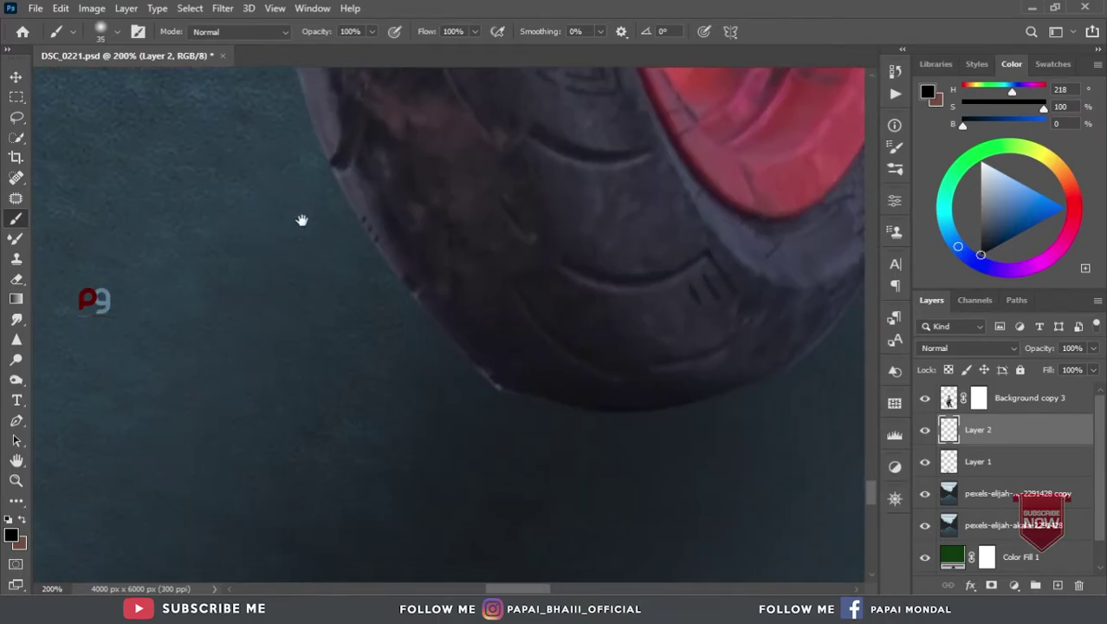
{"action": "left_click_drag", "start_coordinate": [613, 405], "coordinate": [412, 401]}
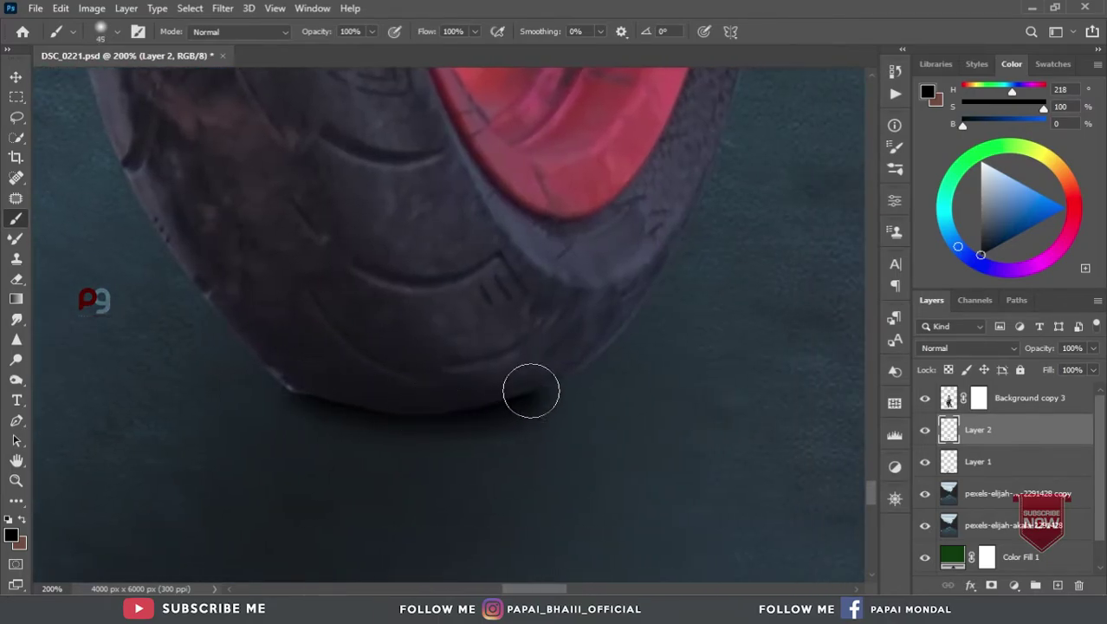
{"action": "mouse_move", "coordinate": [531, 389]}
{"action": "left_mouse_down"}
{"action": "mouse_move", "coordinate": [324, 344]}
{"action": "mouse_move", "coordinate": [416, 401]}
{"action": "left_mouse_up"}
{"action": "scroll", "coordinate": [705, 500], "scroll_direction": "down", "scroll_amount": 3}
{"action": "scroll", "coordinate": [693, 500], "scroll_direction": "down", "scroll_amount": 2}
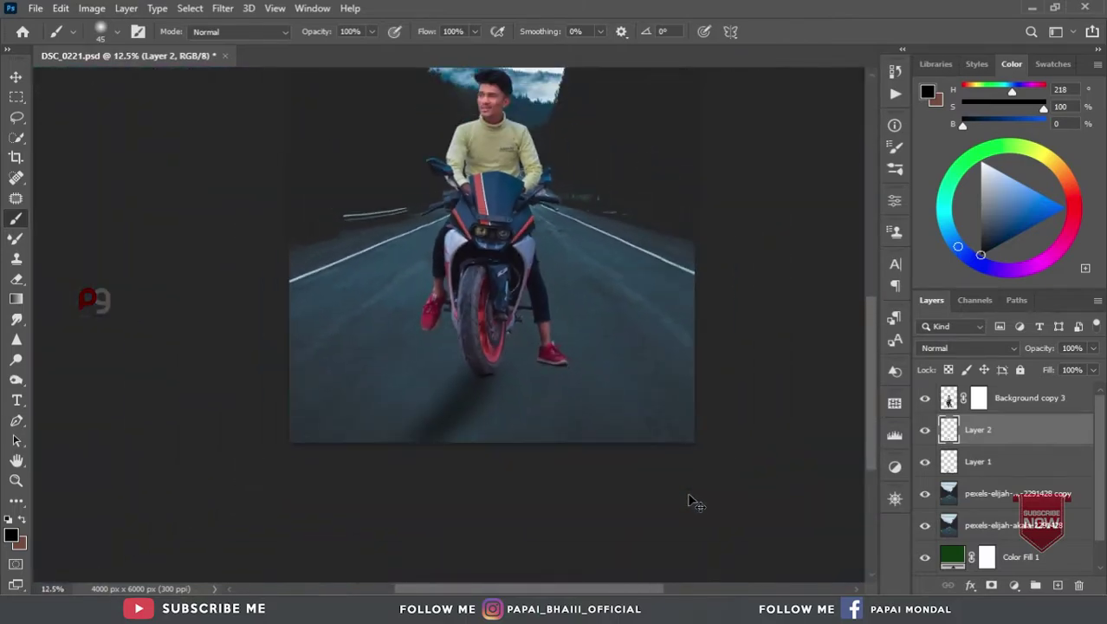
{"action": "scroll", "coordinate": [573, 460], "scroll_direction": "up", "scroll_amount": 2}
{"action": "scroll", "coordinate": [573, 460], "scroll_direction": "up", "scroll_amount": 1}
Step: Set Layer 2's blend mode to Hard Light and add a white layer mask
{"action": "left_click", "coordinate": [944, 354]}
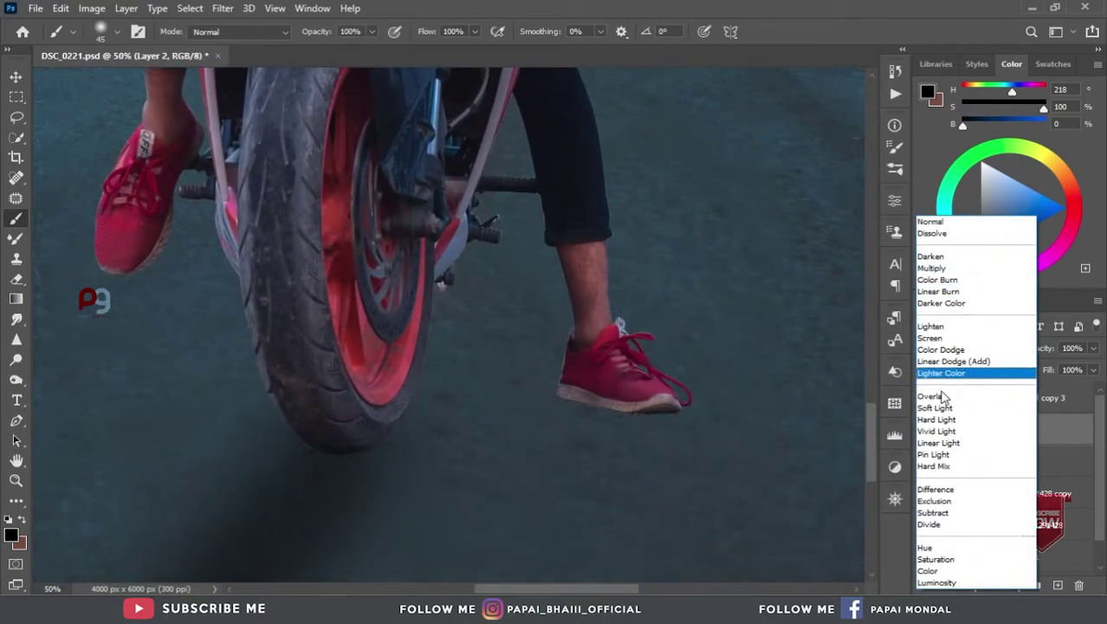
{"action": "left_click", "coordinate": [943, 424]}
{"action": "scroll", "coordinate": [680, 395], "scroll_direction": "down", "scroll_amount": 3}
{"action": "scroll", "coordinate": [623, 487], "scroll_direction": "down", "scroll_amount": 1}
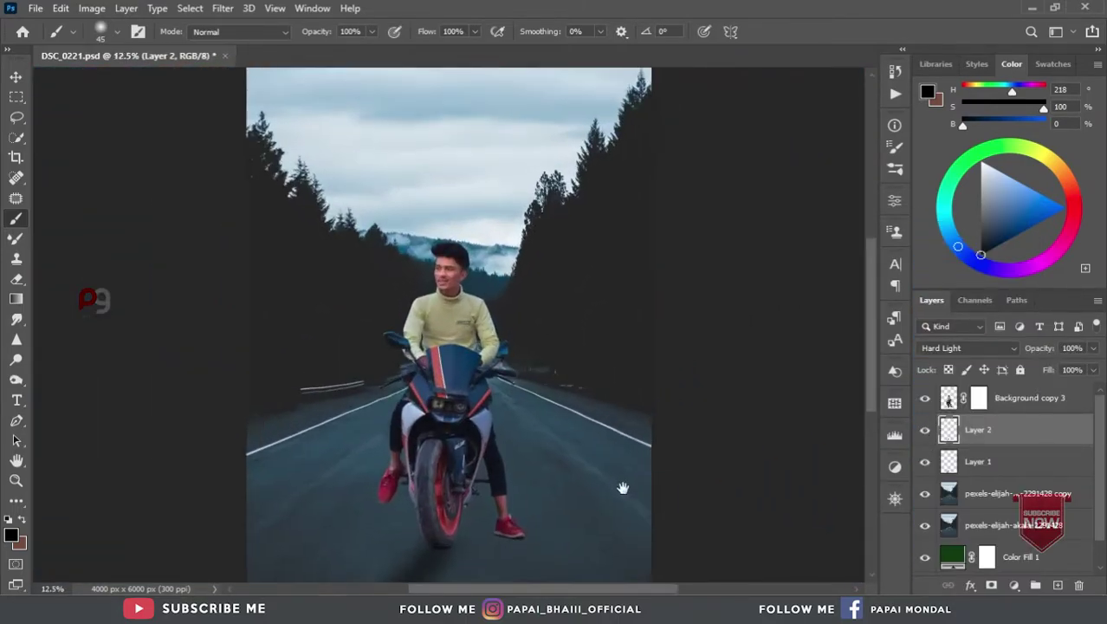
{"action": "scroll", "coordinate": [659, 390], "scroll_direction": "up", "scroll_amount": 1}
{"action": "scroll", "coordinate": [675, 319], "scroll_direction": "up", "scroll_amount": 1}
{"action": "left_click", "coordinate": [996, 587]}
{"action": "key", "text": "ctrl+plus"}
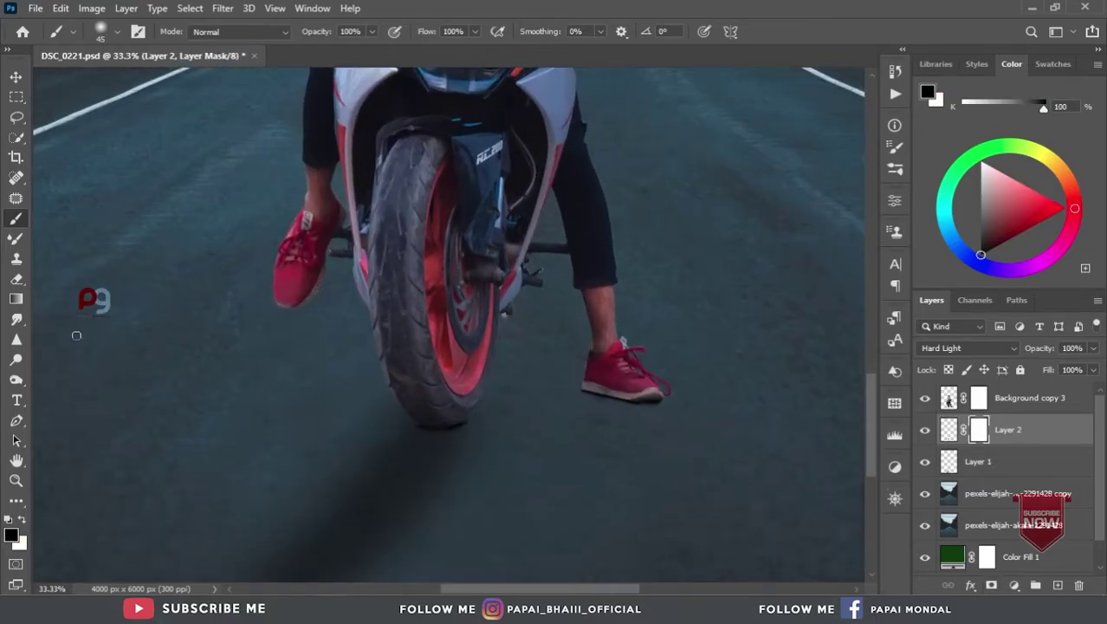
Step: On a new layer, stretch and skew the wheel shadow outward behind the tyre
{"action": "left_click", "coordinate": [1058, 586]}
{"action": "scroll", "coordinate": [469, 419], "scroll_direction": "up", "scroll_amount": 4}
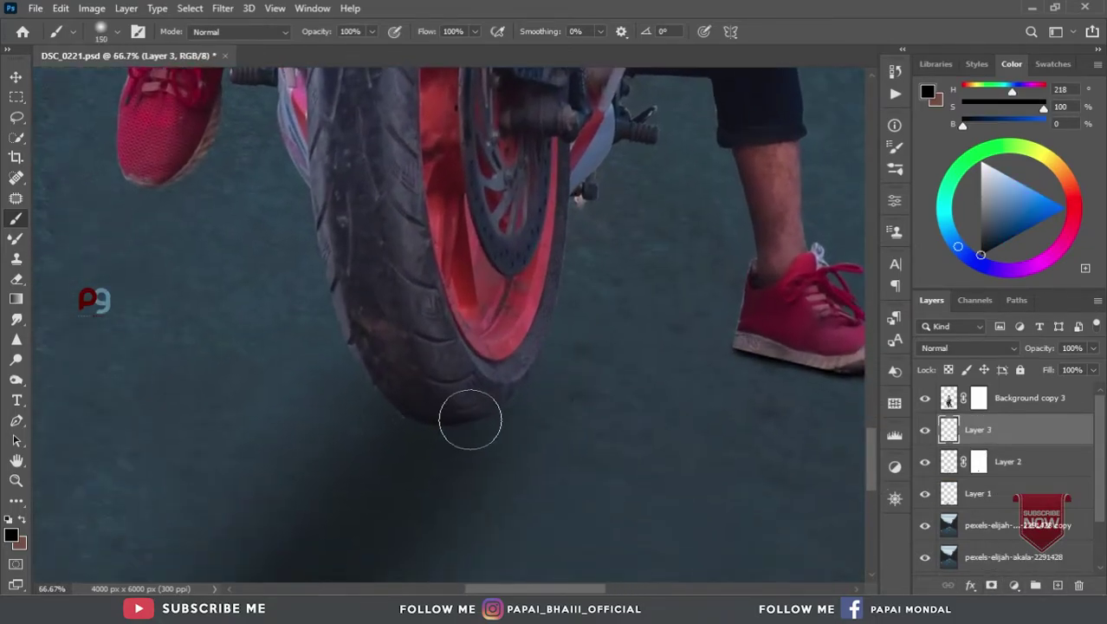
{"action": "key", "text": "ctrl+t"}
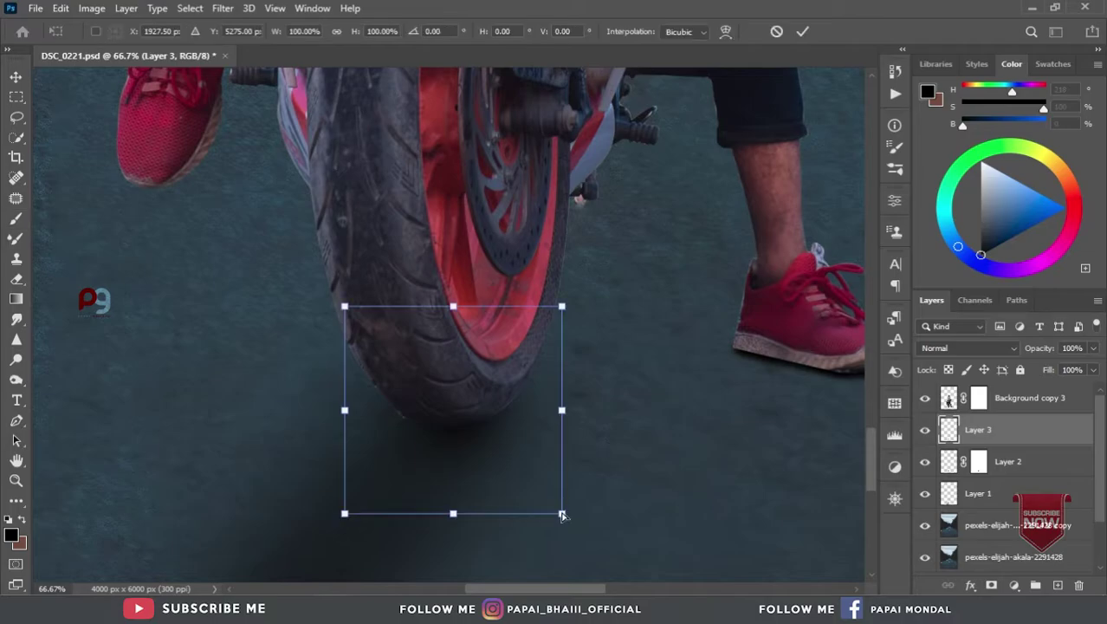
{"action": "left_click_drag", "start_coordinate": [563, 511], "coordinate": [662, 564]}
{"action": "left_click_drag", "start_coordinate": [549, 315], "coordinate": [608, 272]}
{"action": "left_click_drag", "start_coordinate": [586, 445], "coordinate": [548, 460]}
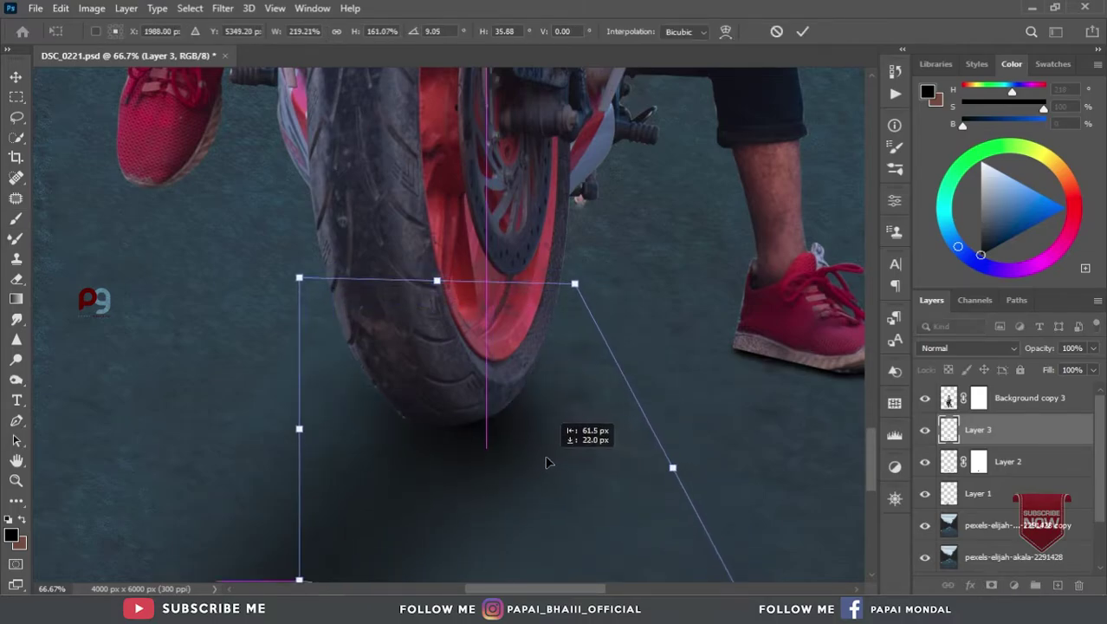
{"action": "left_click", "coordinate": [802, 31]}
{"action": "key", "text": "b"}
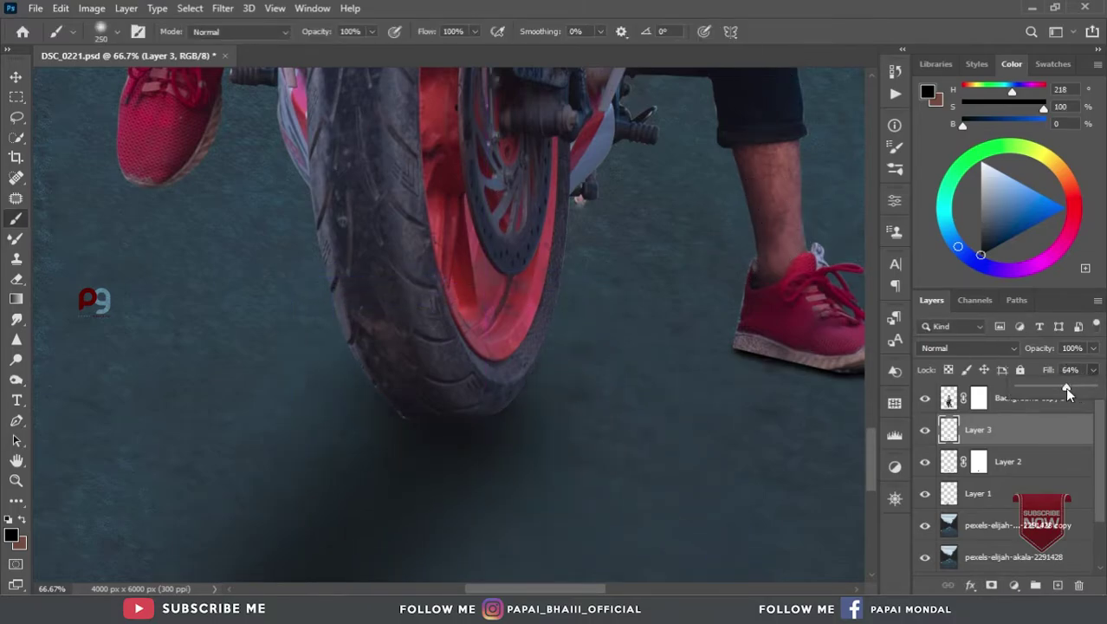
{"action": "key", "text": "ctrl+minus"}
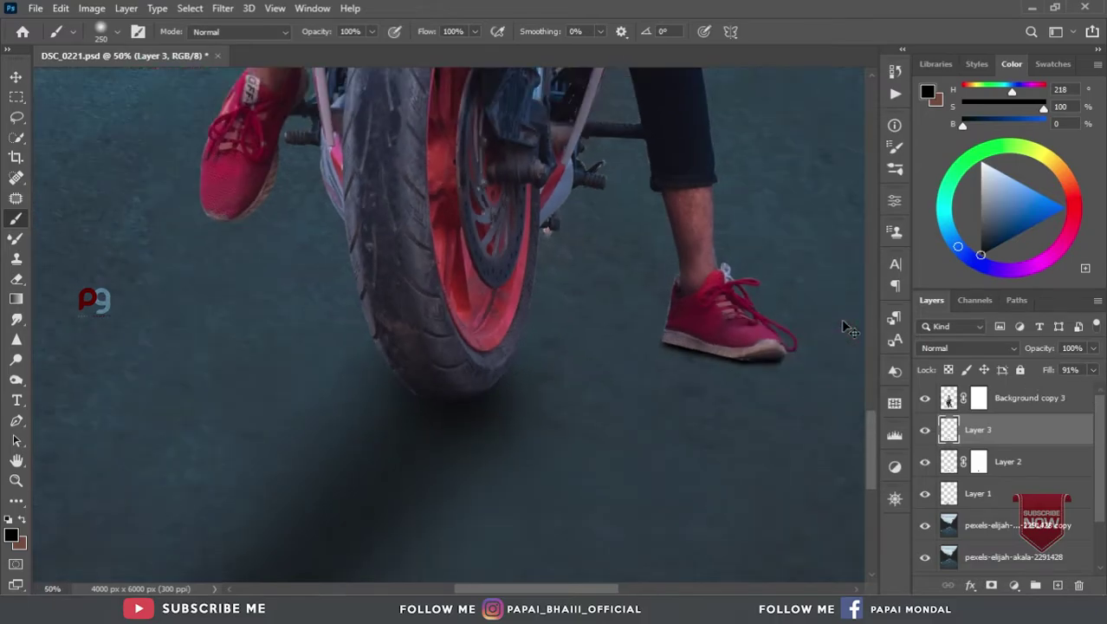
{"action": "scroll", "coordinate": [837, 318], "scroll_direction": "up", "scroll_amount": 2}
{"action": "scroll", "coordinate": [643, 371], "scroll_direction": "down", "scroll_amount": 3}
{"action": "scroll", "coordinate": [796, 433], "scroll_direction": "up", "scroll_amount": 2}
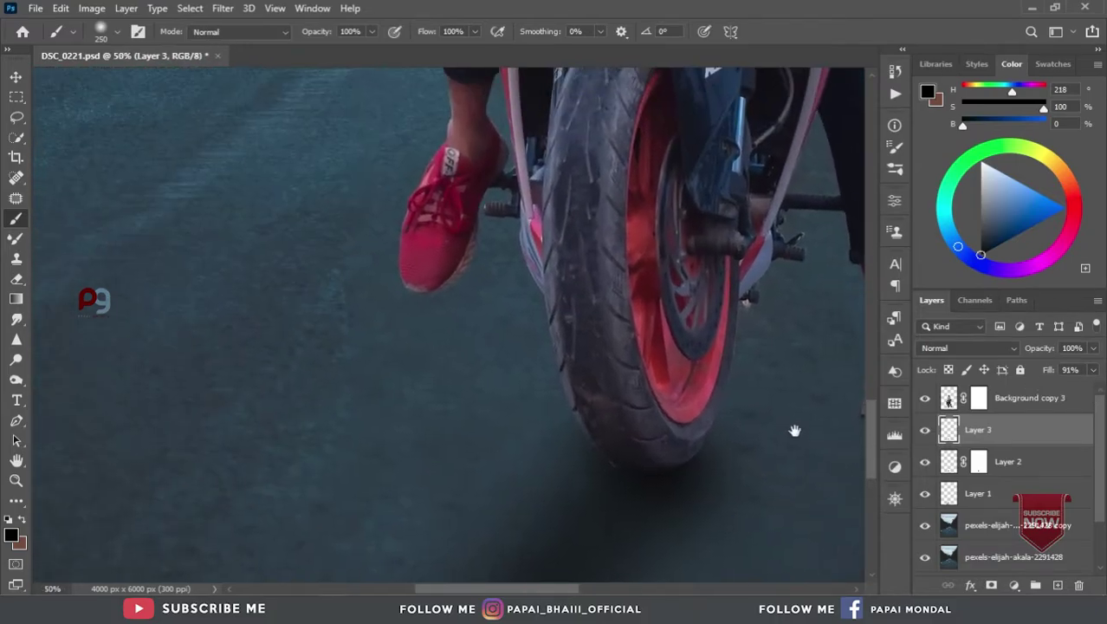
{"action": "scroll", "coordinate": [796, 433], "scroll_direction": "up", "scroll_amount": 1}
Step: On another new layer, skew and stretch the shoe shadow down and to the right
{"action": "left_click", "coordinate": [1059, 586]}
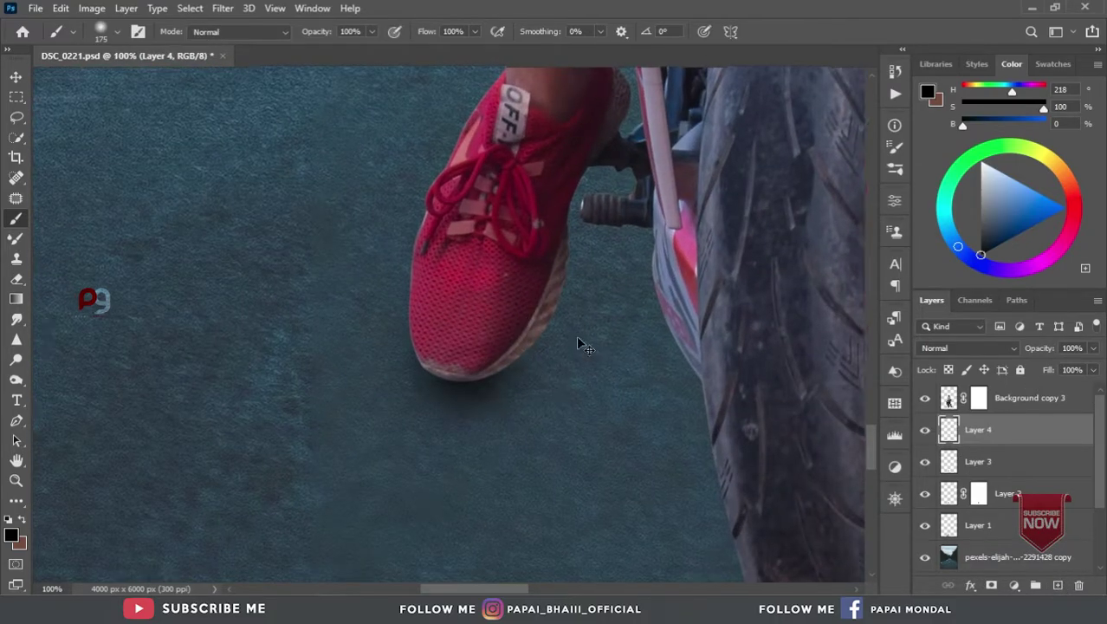
{"action": "scroll", "coordinate": [585, 347], "scroll_direction": "down", "scroll_amount": 3}
{"action": "scroll", "coordinate": [618, 381], "scroll_direction": "up", "scroll_amount": 1}
{"action": "key", "text": "ctrl+t"}
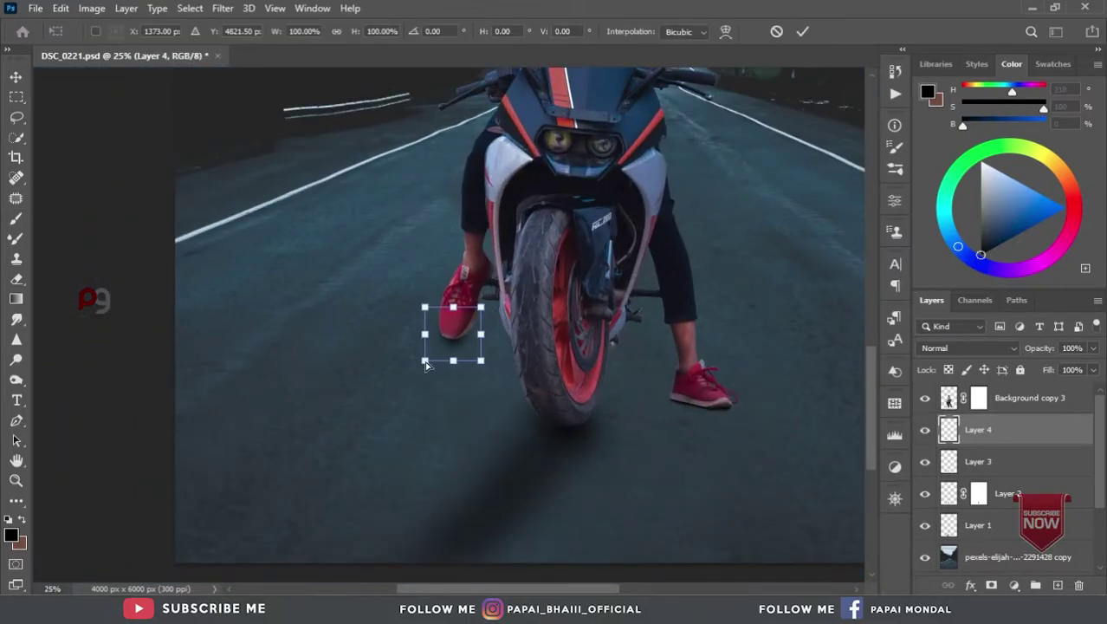
{"action": "left_click_drag", "start_coordinate": [426, 367], "coordinate": [417, 378]}
{"action": "mouse_move", "coordinate": [484, 366]}
{"action": "left_mouse_down"}
{"action": "mouse_move", "coordinate": [499, 379]}
{"action": "mouse_move", "coordinate": [464, 357]}
{"action": "left_mouse_up"}
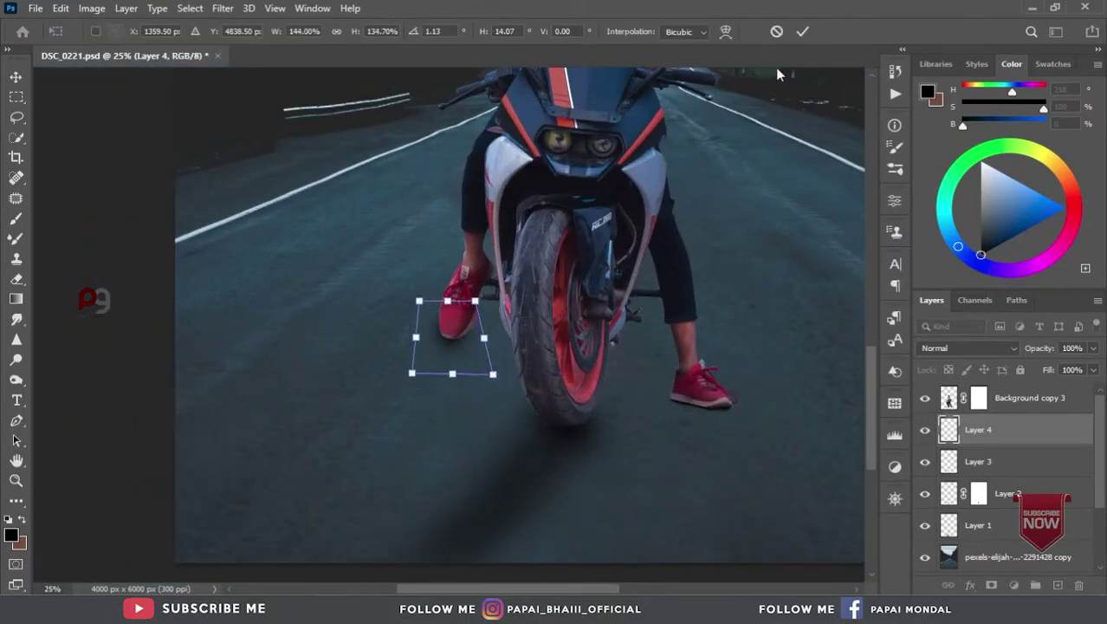
{"action": "left_click", "coordinate": [802, 32]}
{"action": "left_click", "coordinate": [16, 77]}
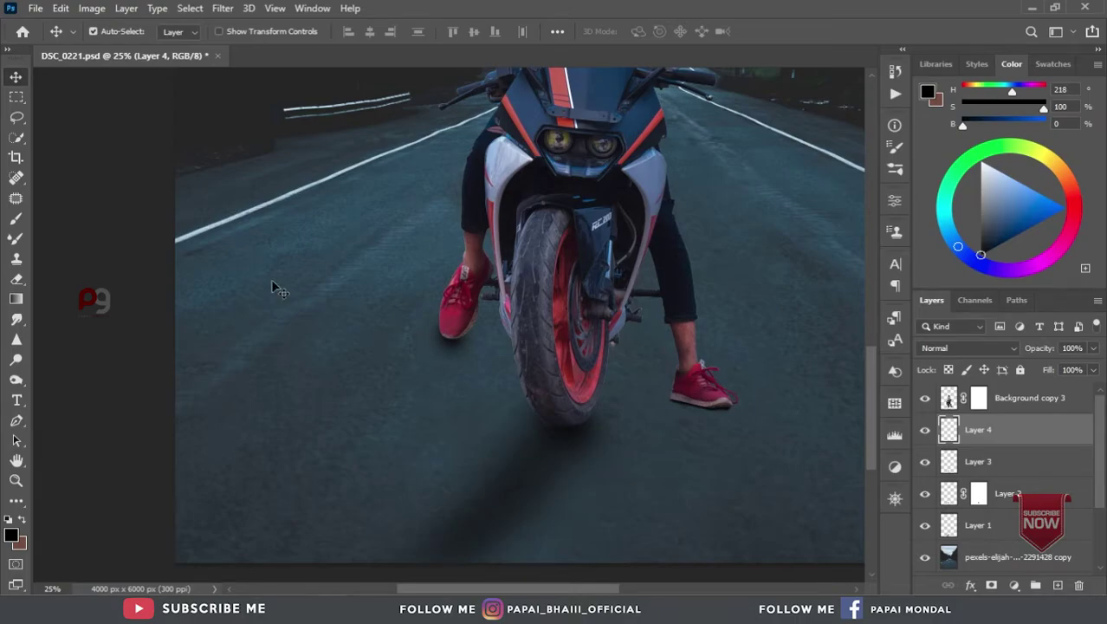
{"action": "scroll", "coordinate": [272, 278], "scroll_direction": "down", "scroll_amount": 3}
{"action": "scroll", "coordinate": [662, 470], "scroll_direction": "up", "scroll_amount": 1}
{"action": "scroll", "coordinate": [620, 341], "scroll_direction": "up", "scroll_amount": 2}
Step: On new Layer 5, brush a long shadow from the right shoe down-left and enlarge it to about 113%
{"action": "left_click", "coordinate": [1057, 584]}
{"action": "scroll", "coordinate": [576, 428], "scroll_direction": "up", "scroll_amount": 1}
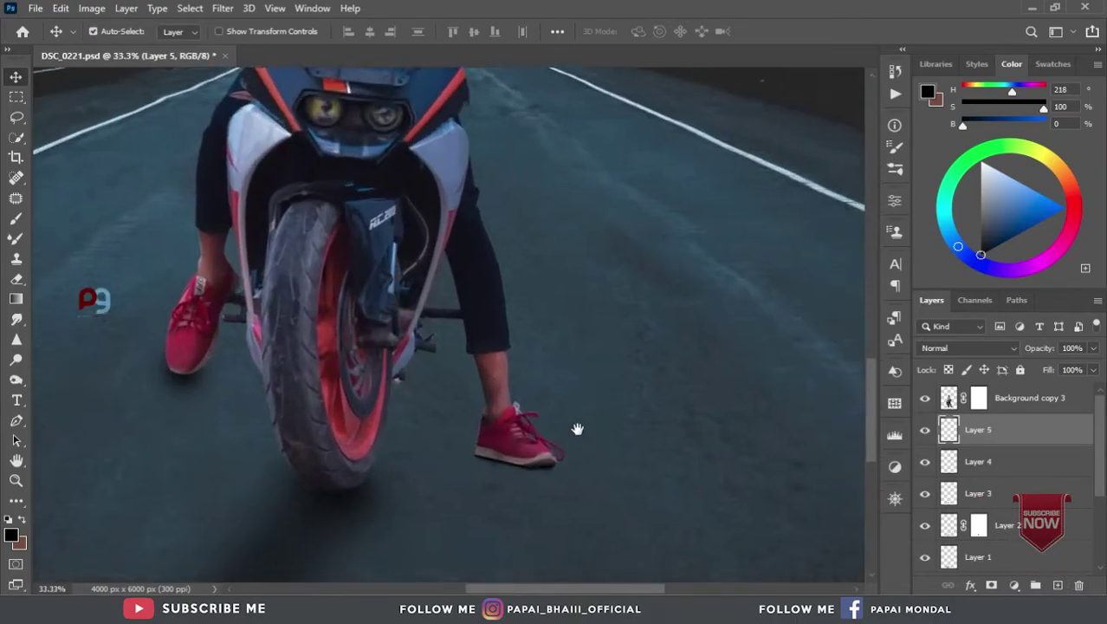
{"action": "scroll", "coordinate": [577, 428], "scroll_direction": "up", "scroll_amount": 1}
{"action": "key", "text": "b"}
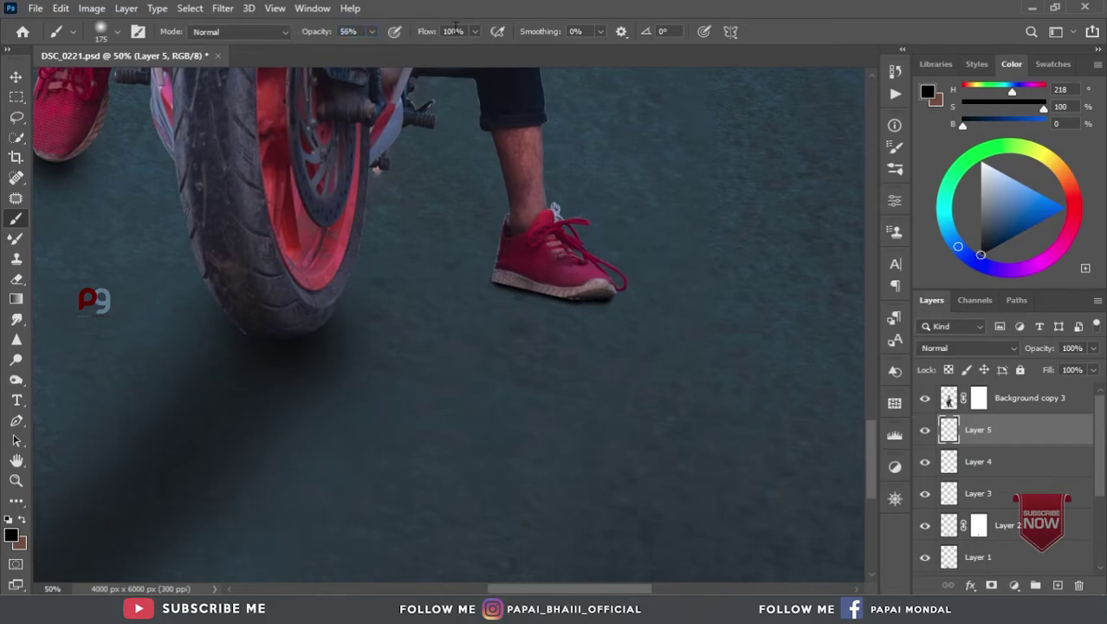
{"action": "scroll", "coordinate": [425, 413], "scroll_direction": "down", "scroll_amount": 1}
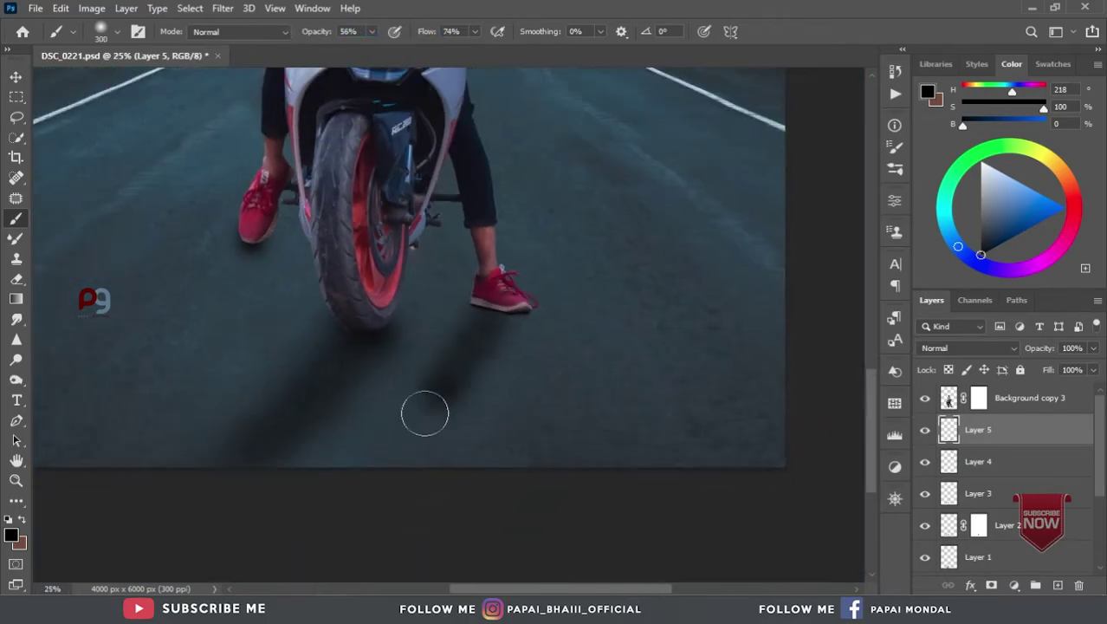
{"action": "scroll", "coordinate": [627, 460], "scroll_direction": "down", "scroll_amount": 1}
{"action": "scroll", "coordinate": [593, 444], "scroll_direction": "down", "scroll_amount": 1}
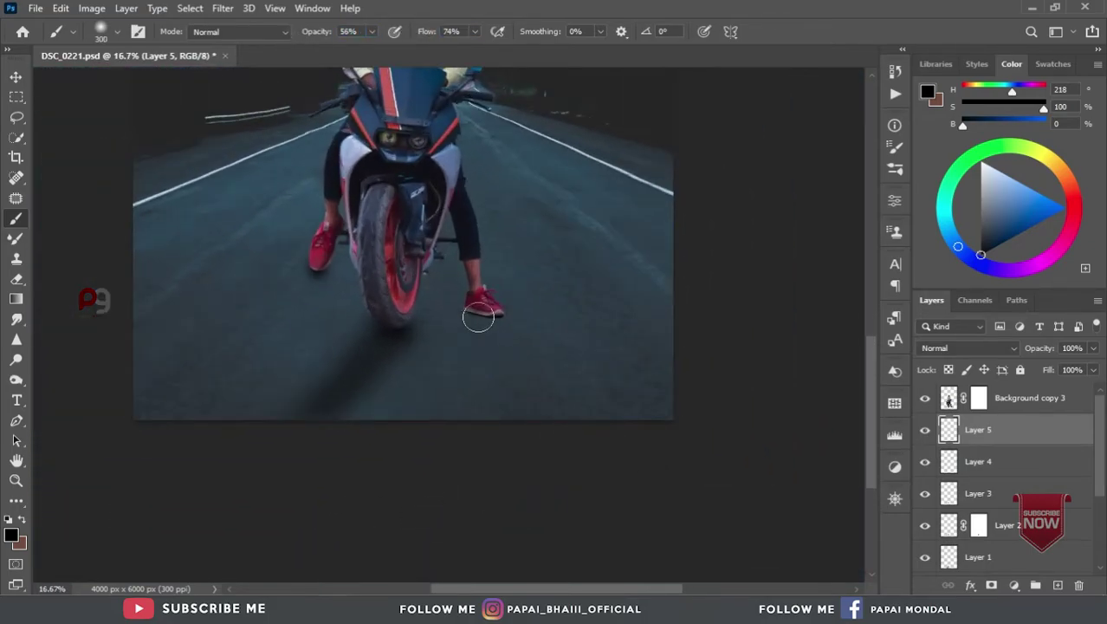
{"action": "left_click_drag", "start_coordinate": [478, 318], "coordinate": [407, 418]}
{"action": "scroll", "coordinate": [553, 426], "scroll_direction": "up", "scroll_amount": 1}
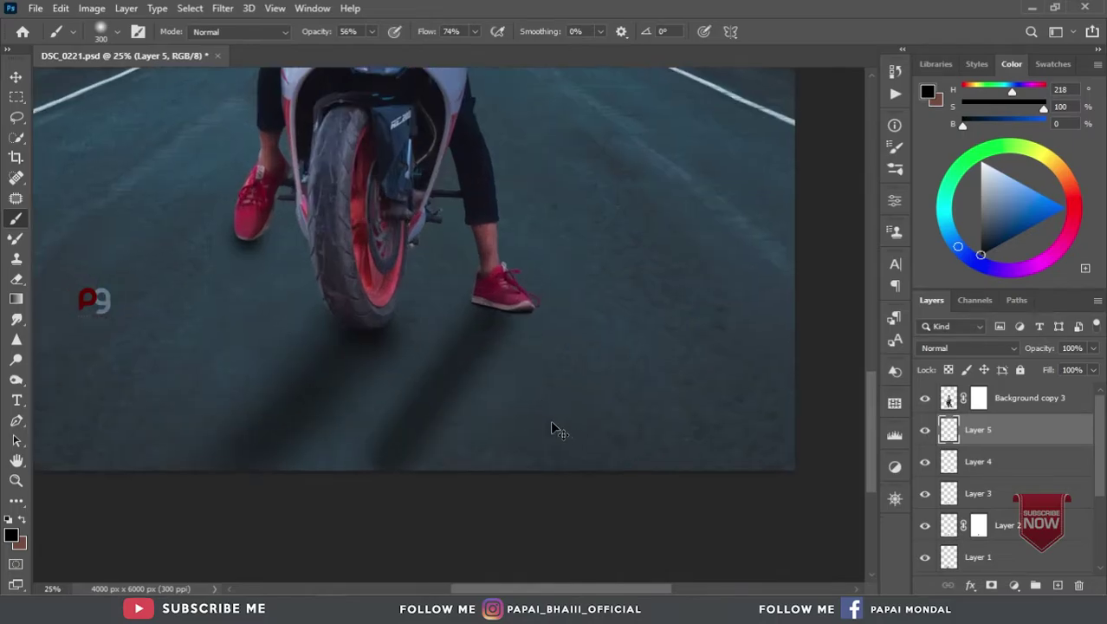
{"action": "scroll", "coordinate": [574, 431], "scroll_direction": "up", "scroll_amount": 1}
{"action": "key", "text": "ctrl+t"}
{"action": "left_click_drag", "start_coordinate": [579, 378], "coordinate": [519, 390]}
Step: Commit the shadow's scaling and blur it with a Gaussian Blur of about 81.2 px
{"action": "left_click", "coordinate": [802, 31]}
{"action": "left_click", "coordinate": [223, 8]}
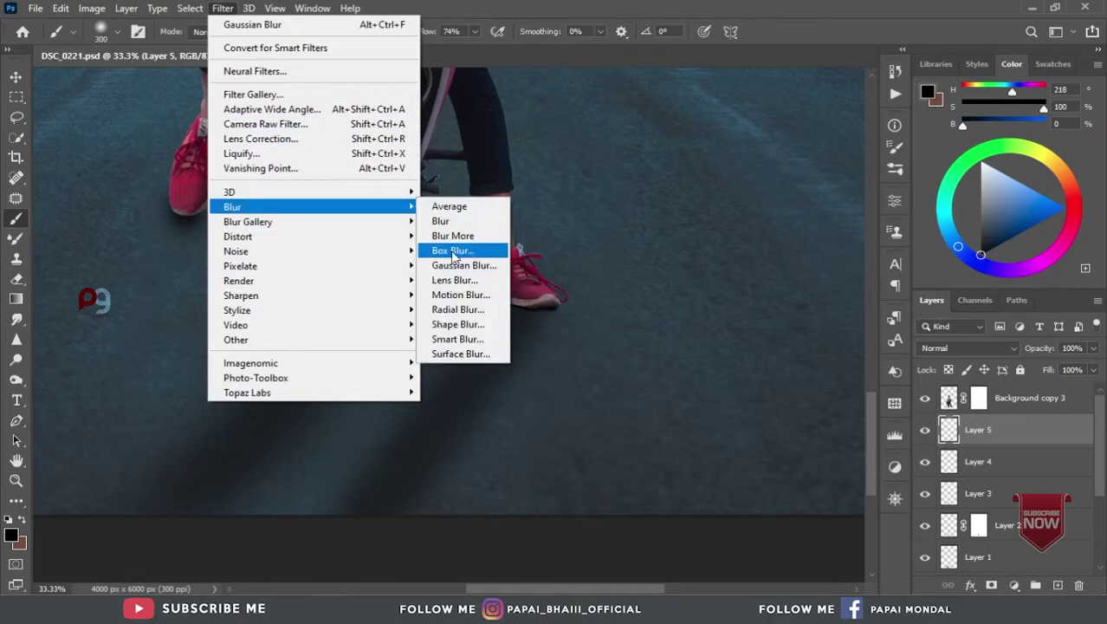
{"action": "left_click", "coordinate": [455, 264]}
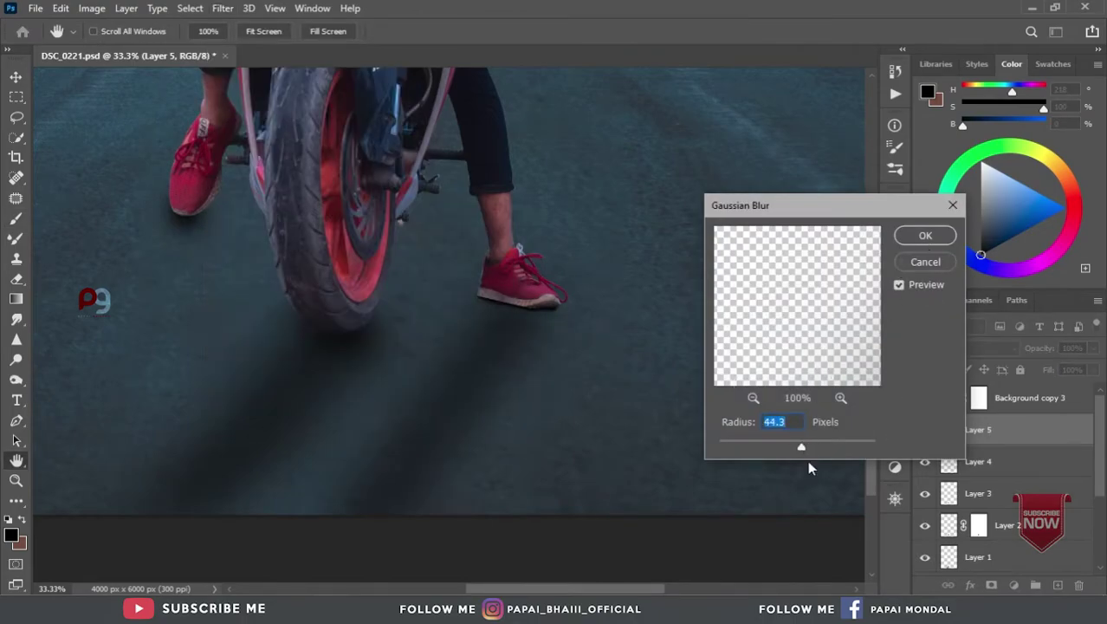
{"action": "left_click", "coordinate": [916, 243]}
{"action": "scroll", "coordinate": [677, 418], "scroll_direction": "down", "scroll_amount": 2}
{"action": "scroll", "coordinate": [672, 431], "scroll_direction": "down", "scroll_amount": 2}
{"action": "scroll", "coordinate": [666, 451], "scroll_direction": "up", "scroll_amount": 1}
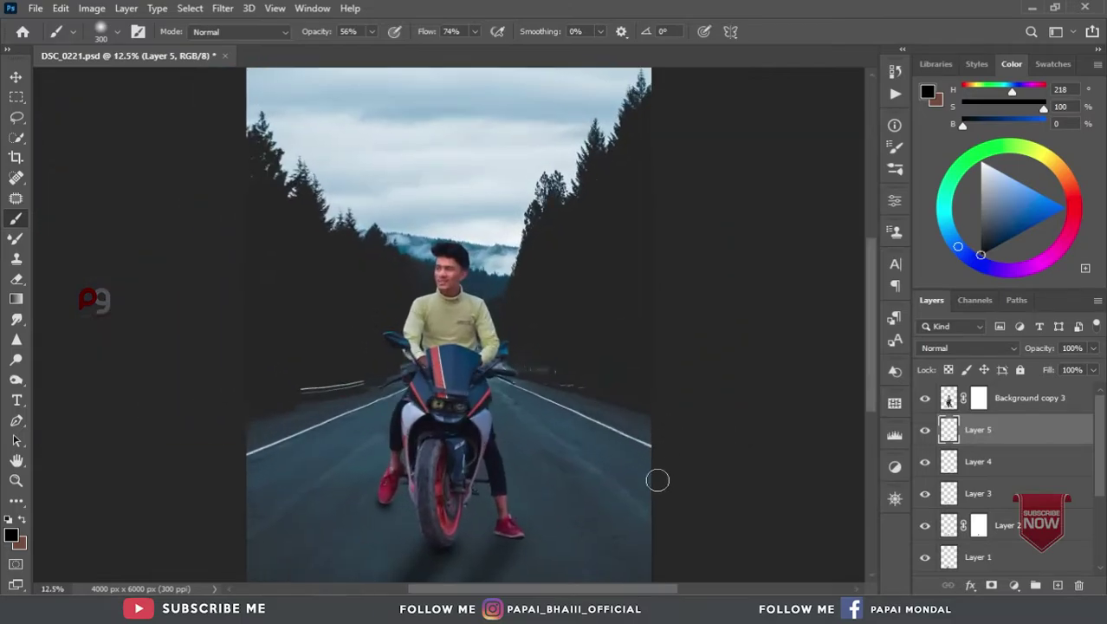
{"action": "left_click_drag", "start_coordinate": [658, 479], "coordinate": [610, 383]}
{"action": "scroll", "coordinate": [979, 519], "scroll_direction": "down", "scroll_amount": 1}
{"action": "scroll", "coordinate": [975, 524], "scroll_direction": "down", "scroll_amount": 1}
Step: Add a Camera Raw graduated filter rising from the road copy's bottom, with Exposure -0.40
{"action": "left_click", "coordinate": [970, 526]}
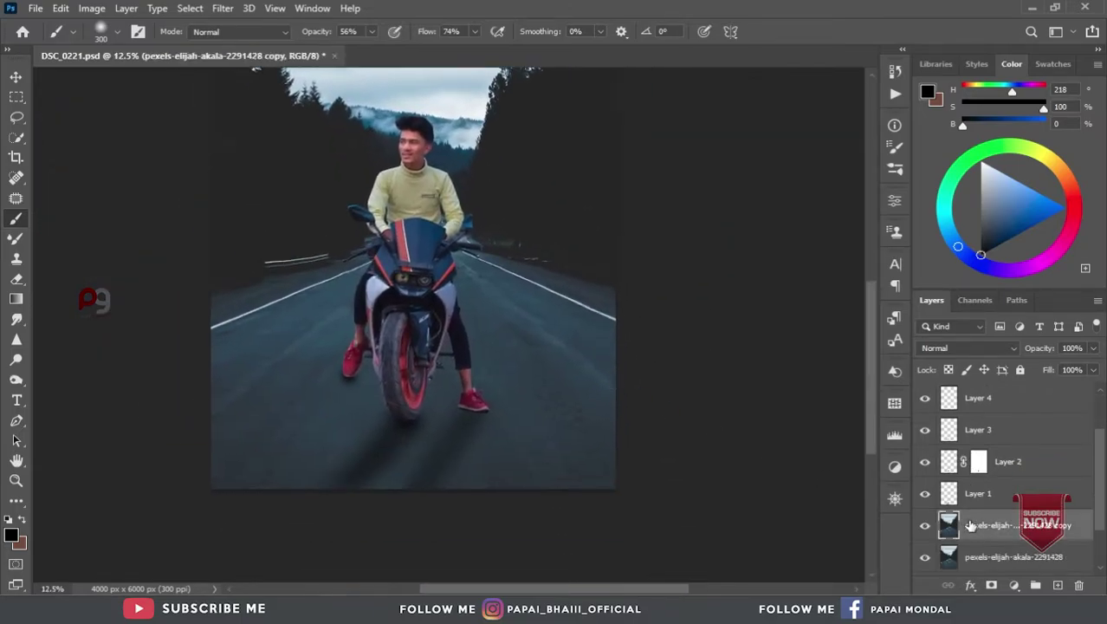
{"action": "left_click", "coordinate": [227, 9]}
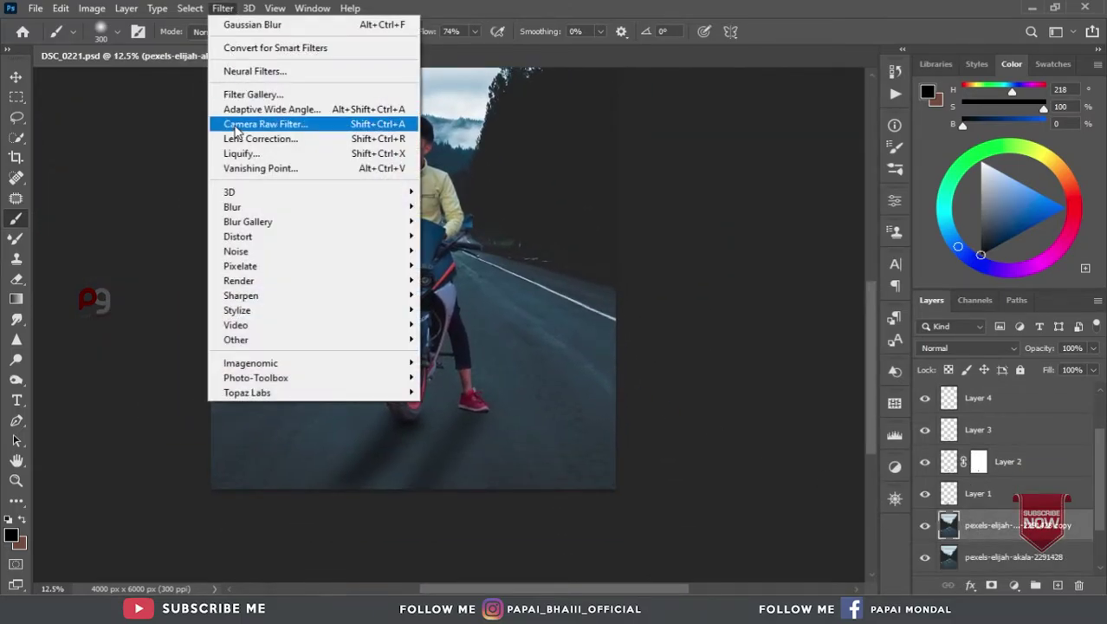
{"action": "left_click", "coordinate": [235, 128]}
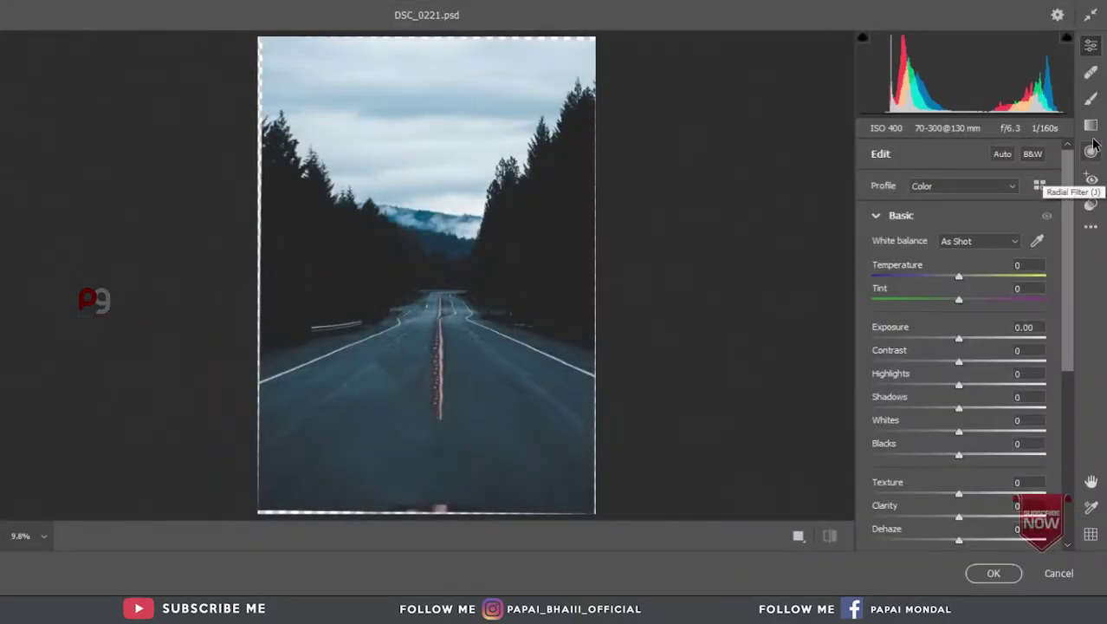
{"action": "left_click", "coordinate": [1091, 125]}
{"action": "left_click_drag", "start_coordinate": [437, 490], "coordinate": [439, 382]}
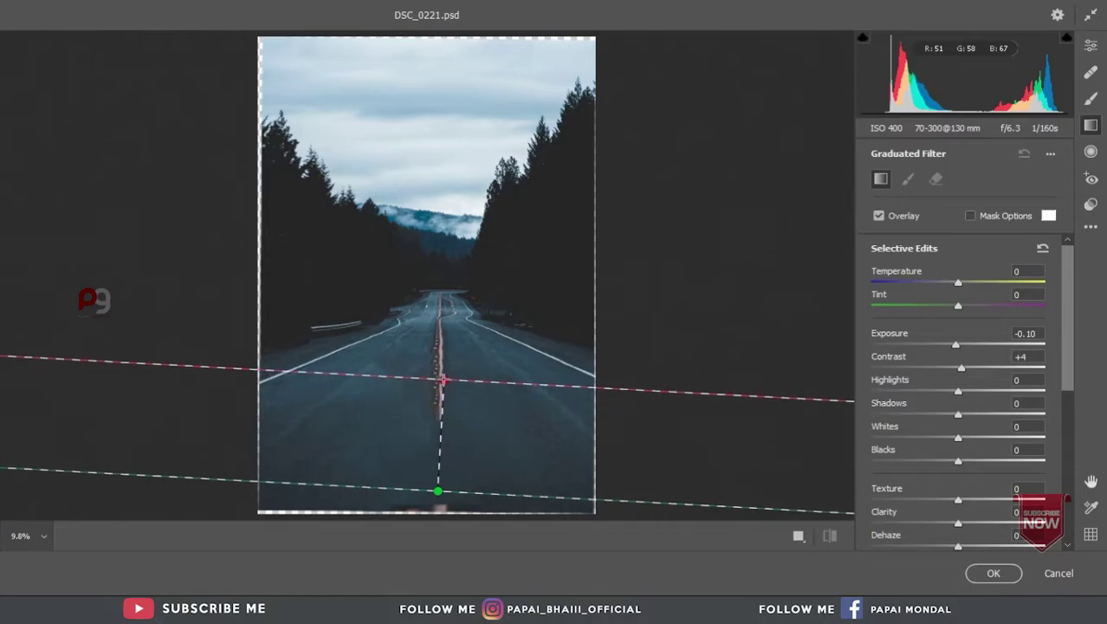
{"action": "left_click_drag", "start_coordinate": [955, 345], "coordinate": [943, 345]}
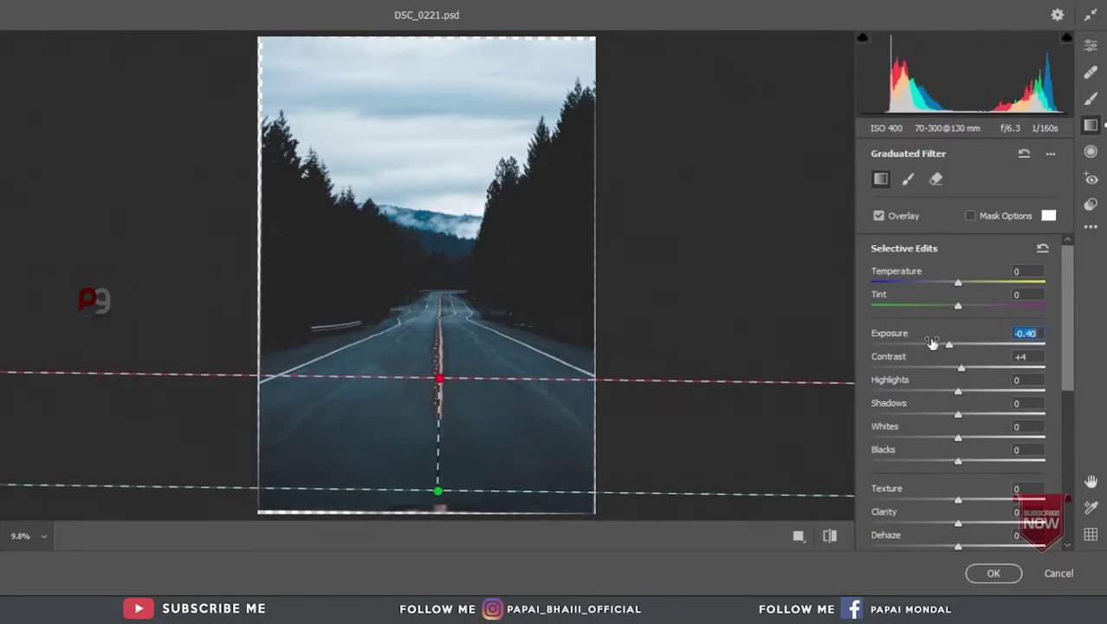
{"action": "left_click", "coordinate": [993, 573]}
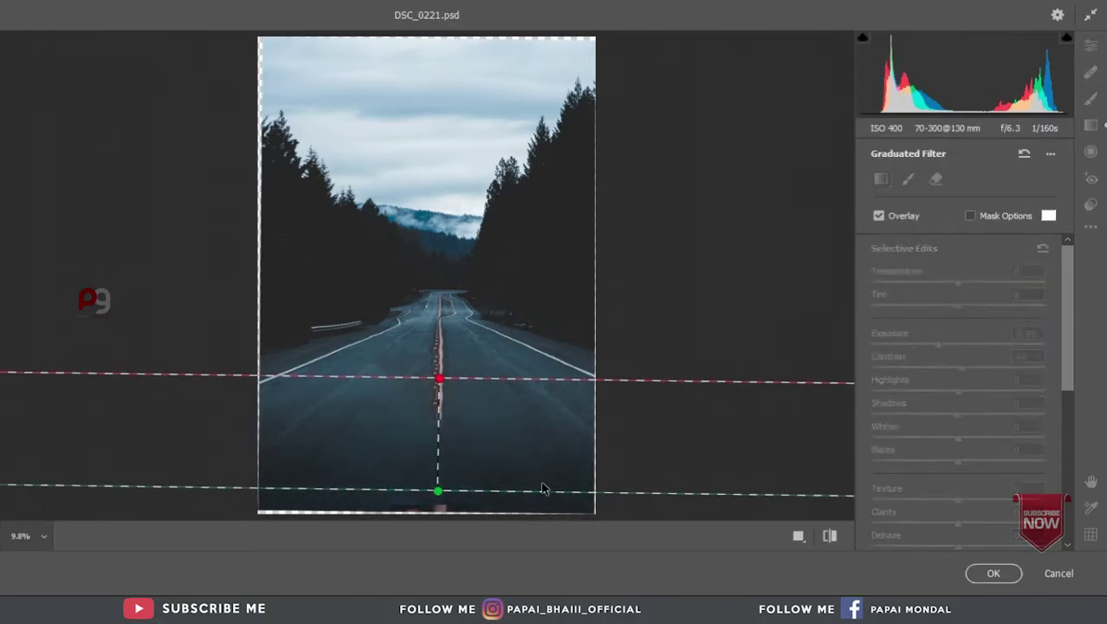
Step: Add a layer mask to the Layer 5 shadow and enlarge the brush for soft masking
{"action": "scroll", "coordinate": [554, 480], "scroll_direction": "down", "scroll_amount": 1}
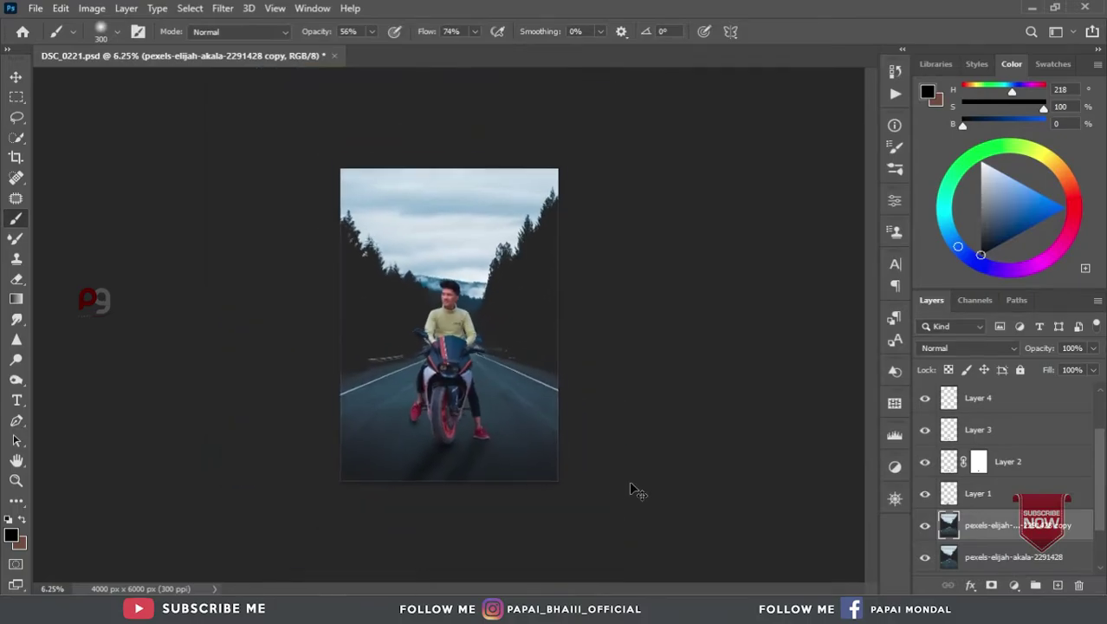
{"action": "scroll", "coordinate": [627, 487], "scroll_direction": "up", "scroll_amount": 1}
{"action": "scroll", "coordinate": [610, 445], "scroll_direction": "up", "scroll_amount": 1}
{"action": "key", "text": "ctrl+shift+alt+n"}
{"action": "scroll", "coordinate": [999, 461], "scroll_direction": "up", "scroll_amount": 1}
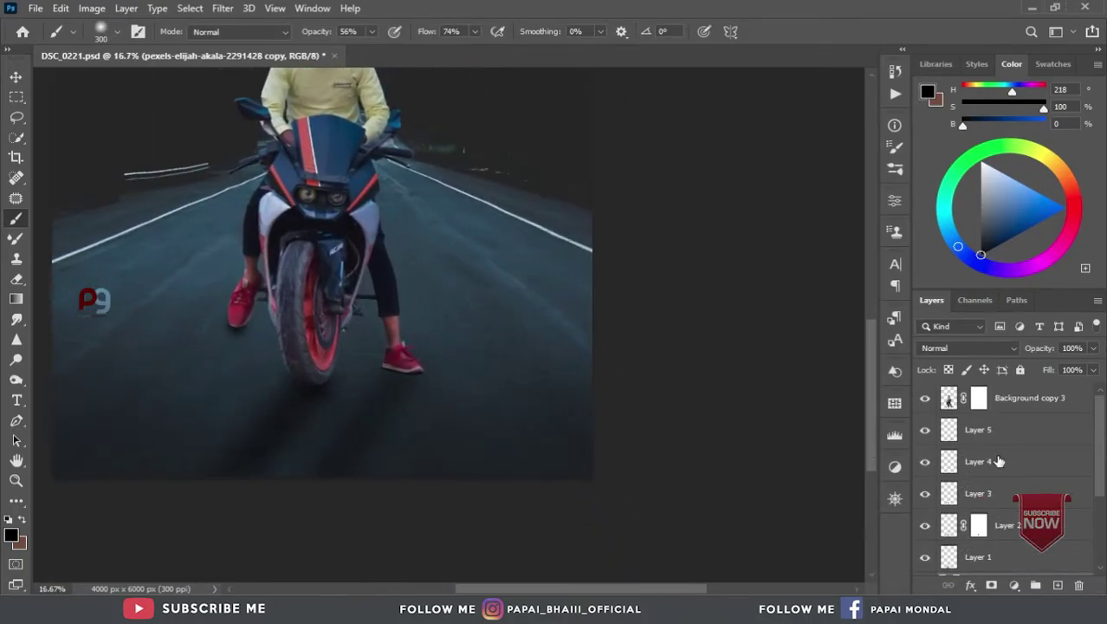
{"action": "left_click", "coordinate": [987, 433]}
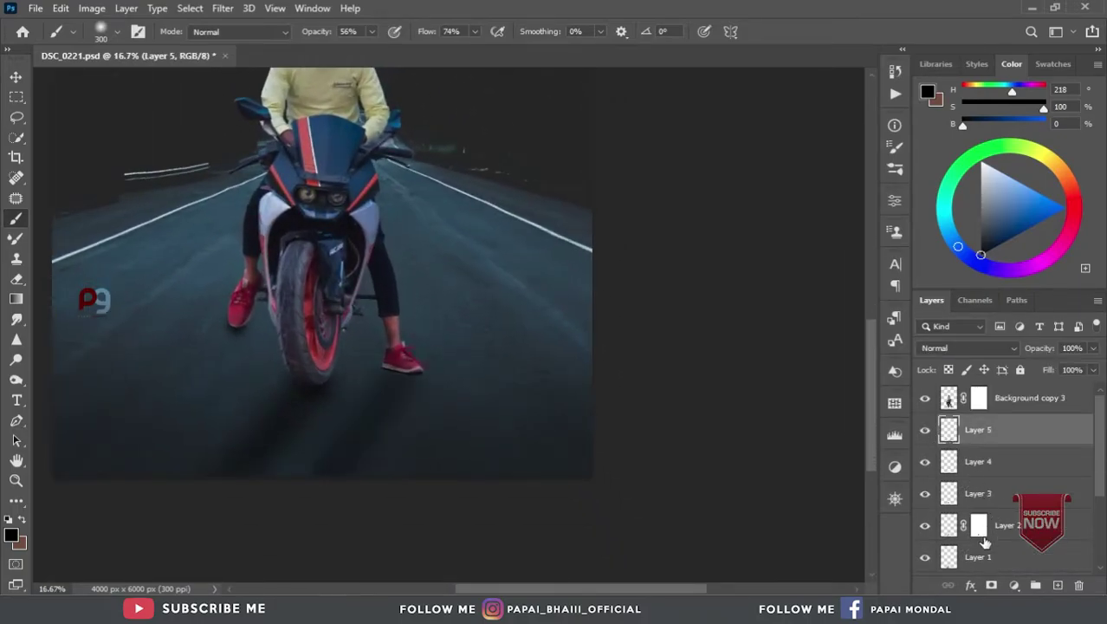
{"action": "left_click", "coordinate": [990, 585]}
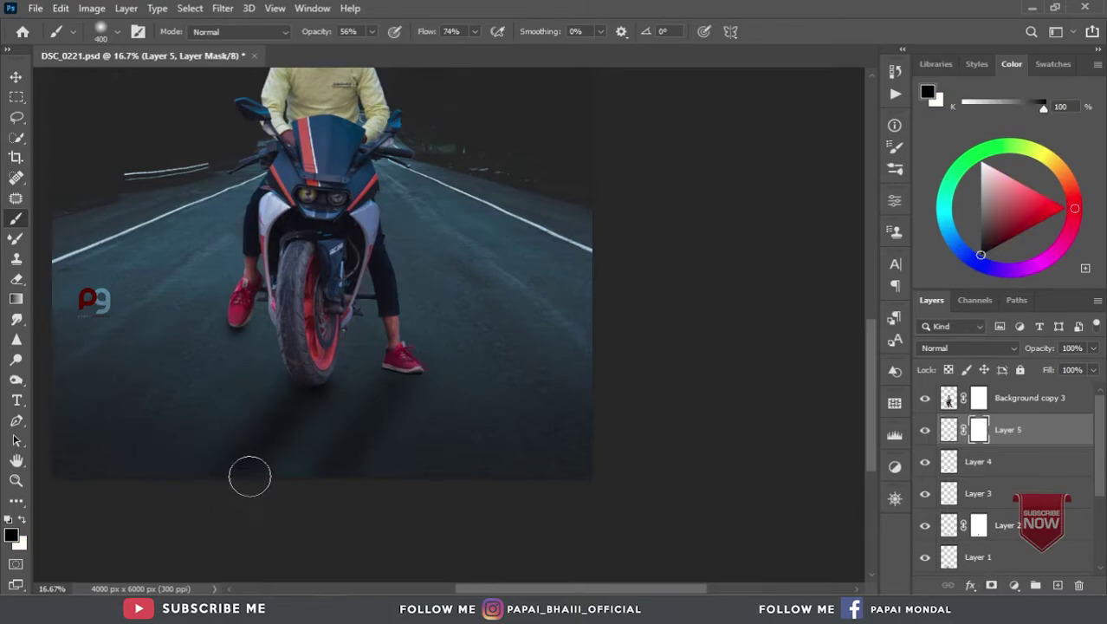
{"action": "key", "text": "bracketright"}
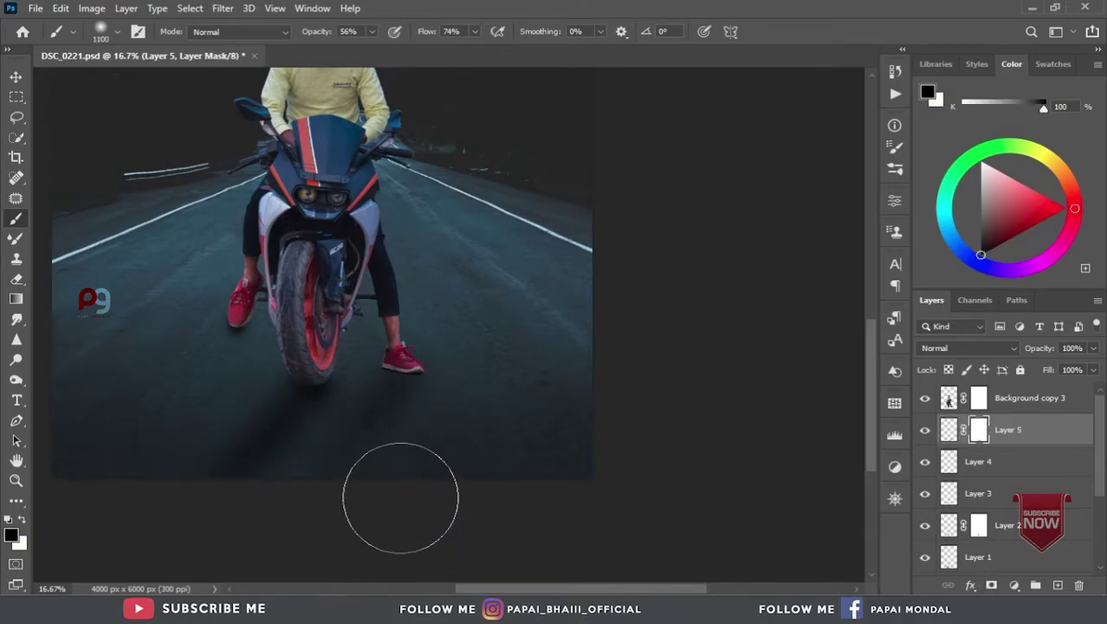
Step: Add a layer mask to Layer 1 and mask it with a 1300 px brush
{"action": "left_click", "coordinate": [985, 467]}
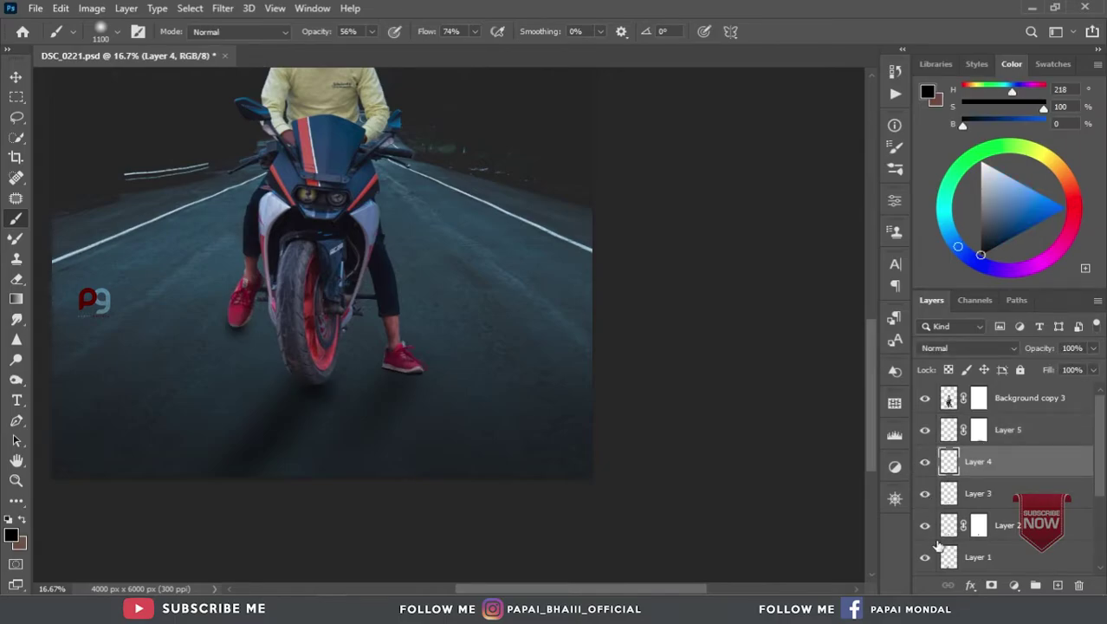
{"action": "scroll", "coordinate": [934, 518], "scroll_direction": "down", "scroll_amount": 1}
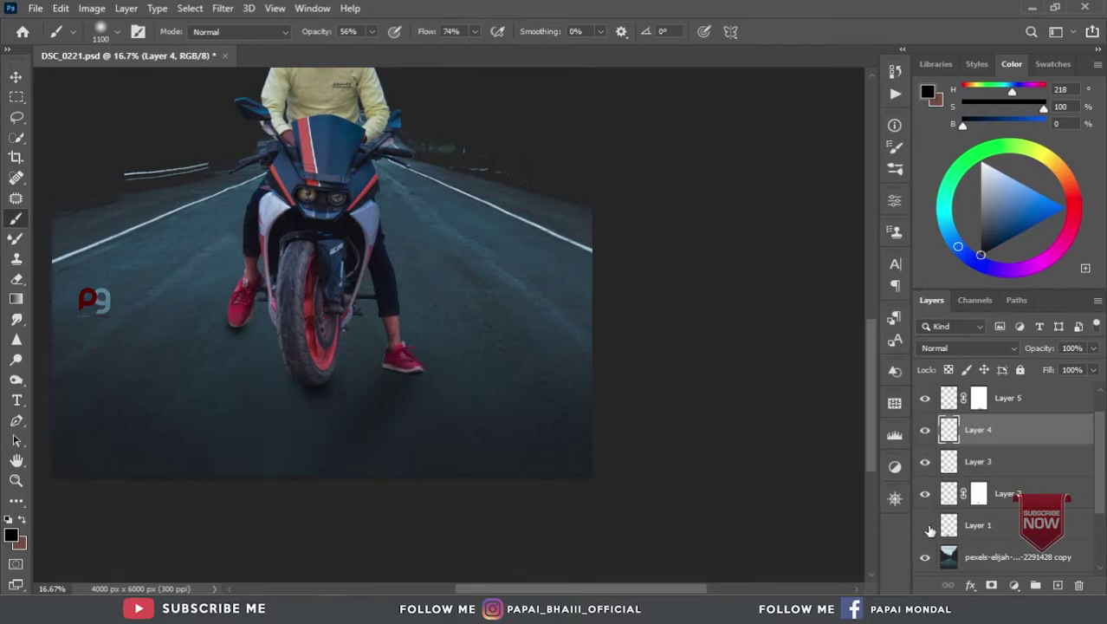
{"action": "left_click", "coordinate": [988, 529]}
{"action": "left_click", "coordinate": [993, 585]}
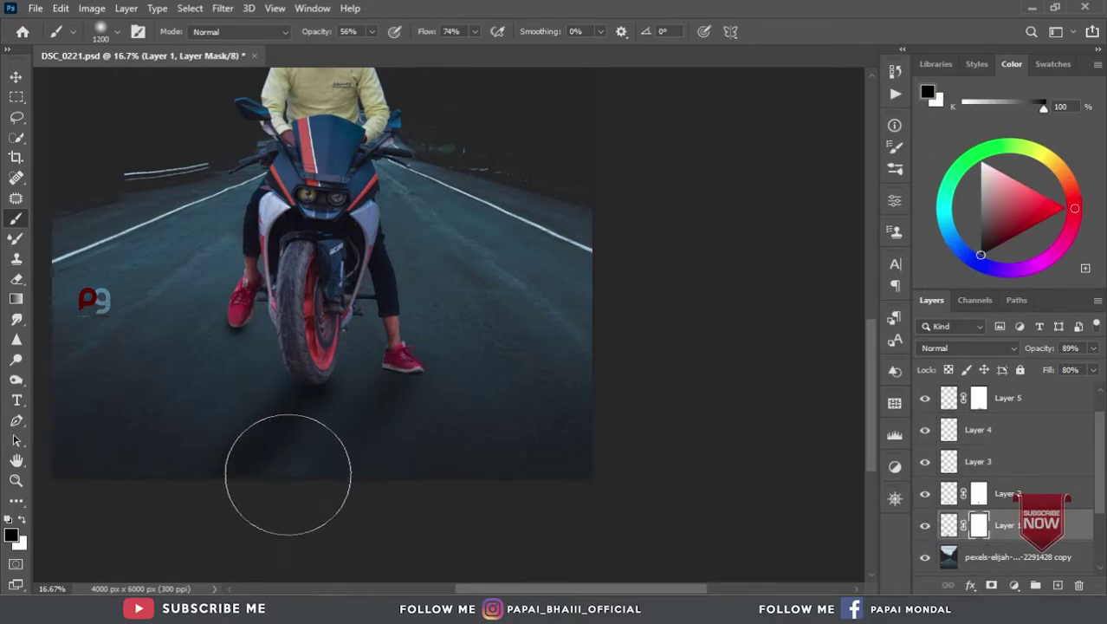
{"action": "key", "text": "bracketright"}
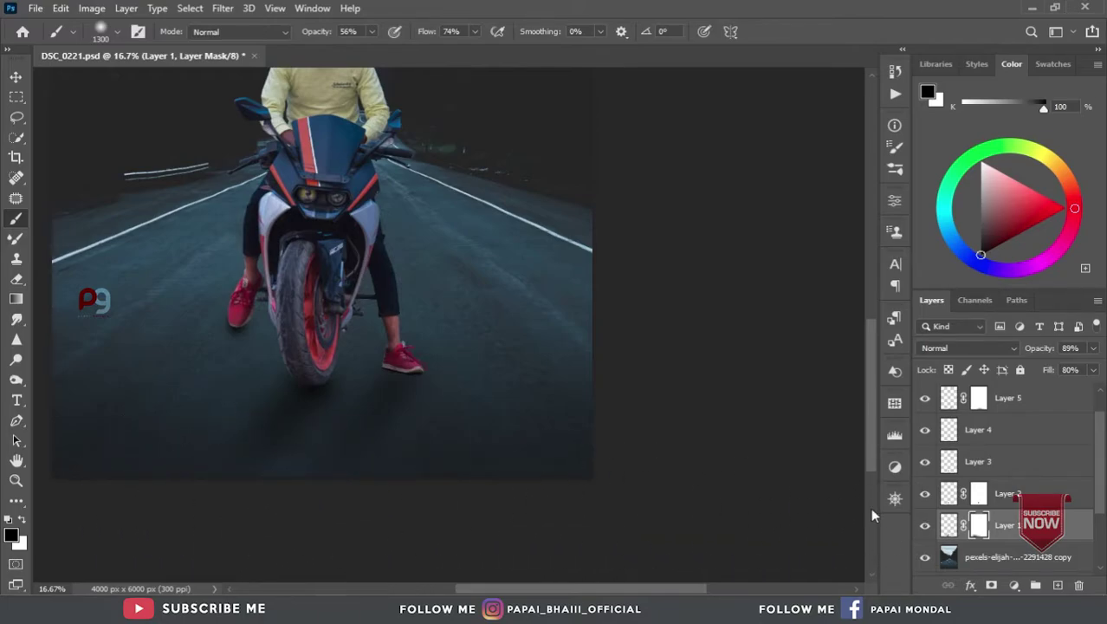
{"action": "left_click", "coordinate": [950, 526]}
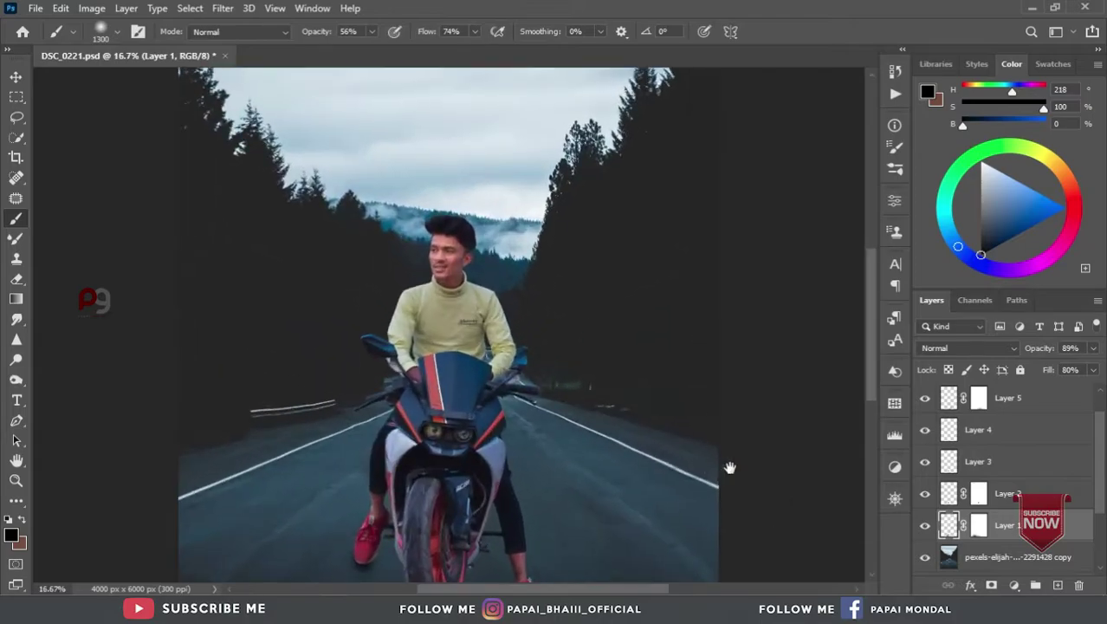
{"action": "scroll", "coordinate": [1042, 467], "scroll_direction": "up", "scroll_amount": 1}
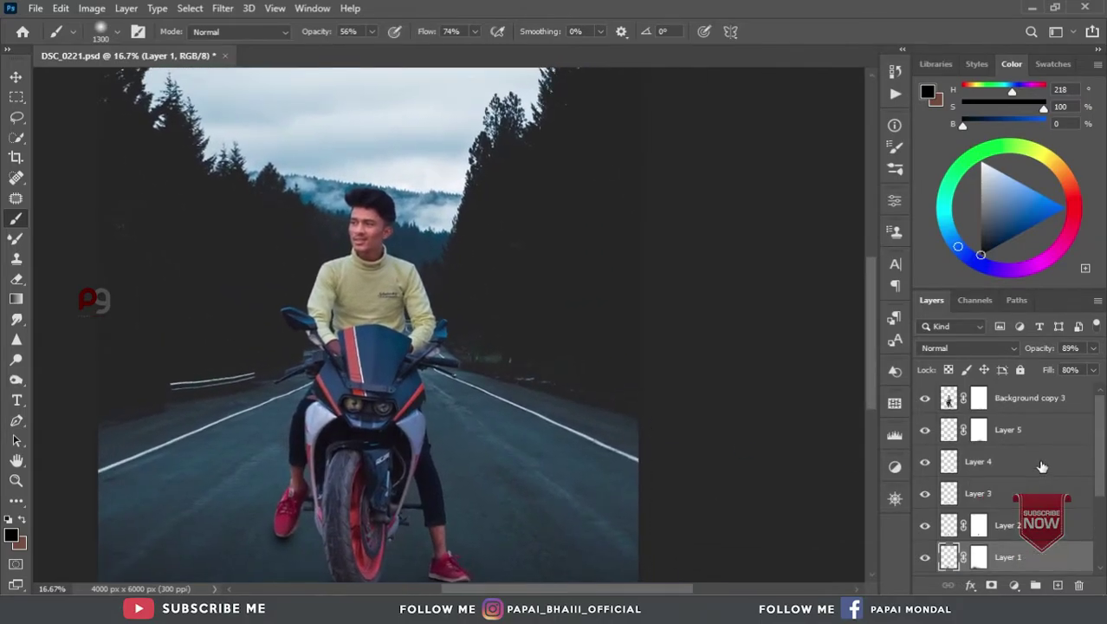
Step: Apply Background copy 3's mask and add a new Layer 6 clipped to it
{"action": "left_click", "coordinate": [1029, 405]}
{"action": "right_click", "coordinate": [974, 405]}
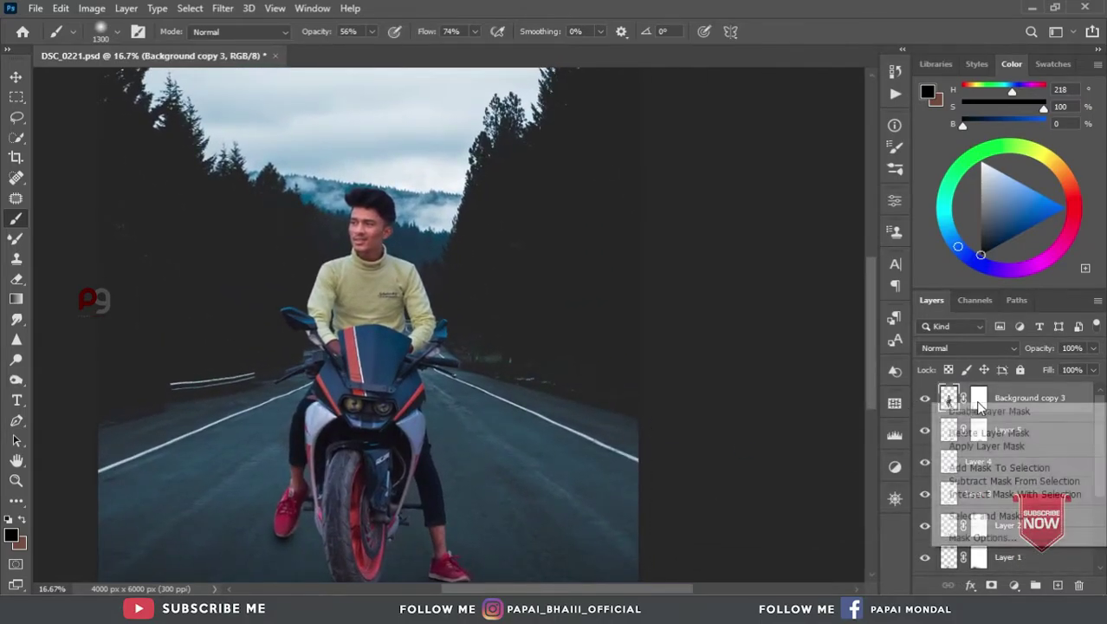
{"action": "left_click", "coordinate": [986, 445]}
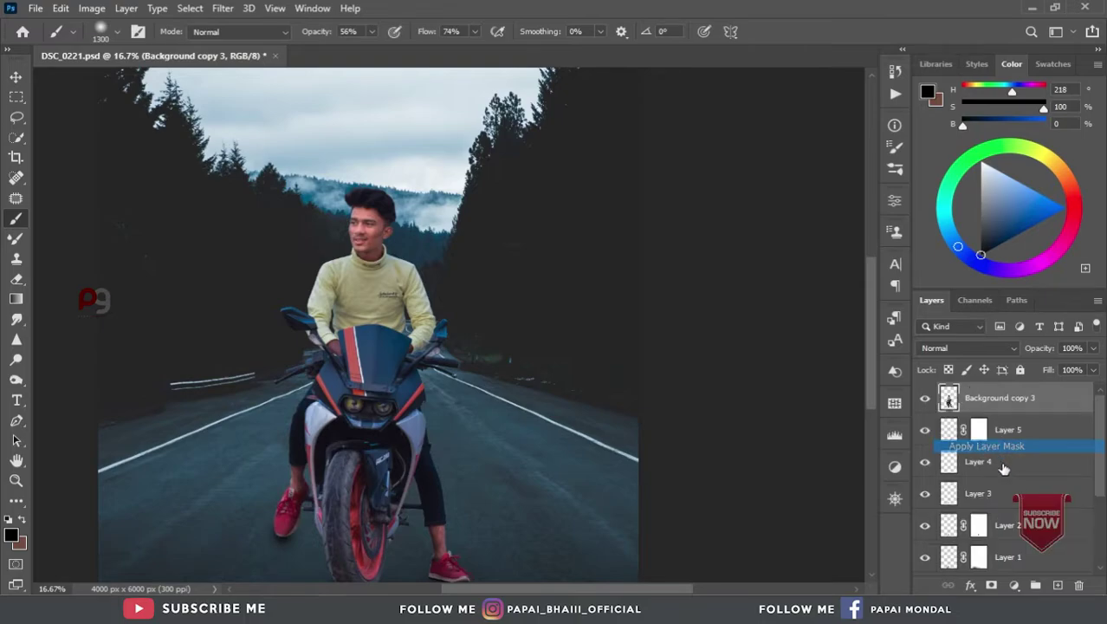
{"action": "left_click", "coordinate": [1057, 585]}
{"action": "right_click", "coordinate": [992, 407]}
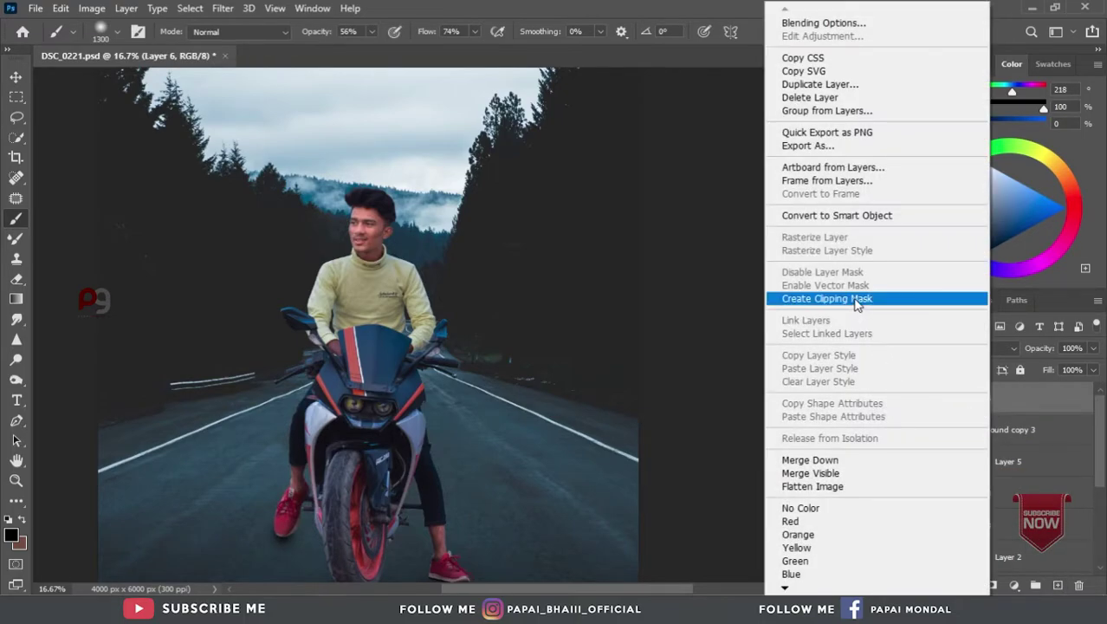
{"action": "left_click", "coordinate": [858, 305]}
Step: Sample a dark grey from the shadowed trees and paint it onto Layer 6
{"action": "key", "text": "ctrl+plus"}
{"action": "left_click_drag", "start_coordinate": [598, 344], "coordinate": [611, 409]}
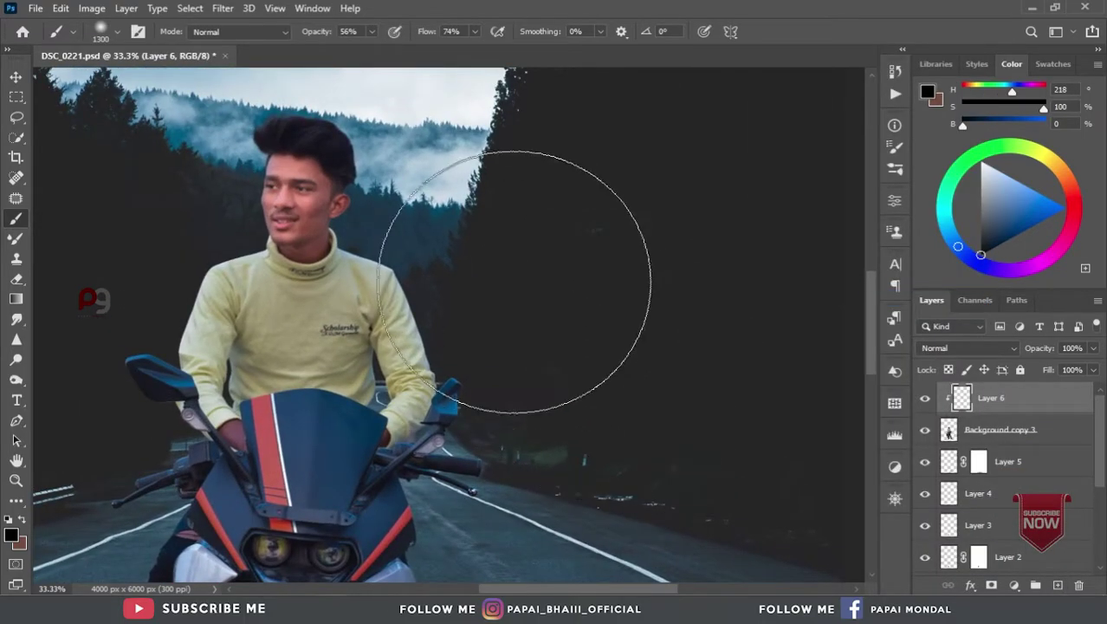
{"action": "left_click", "coordinate": [514, 272], "text": "alt"}
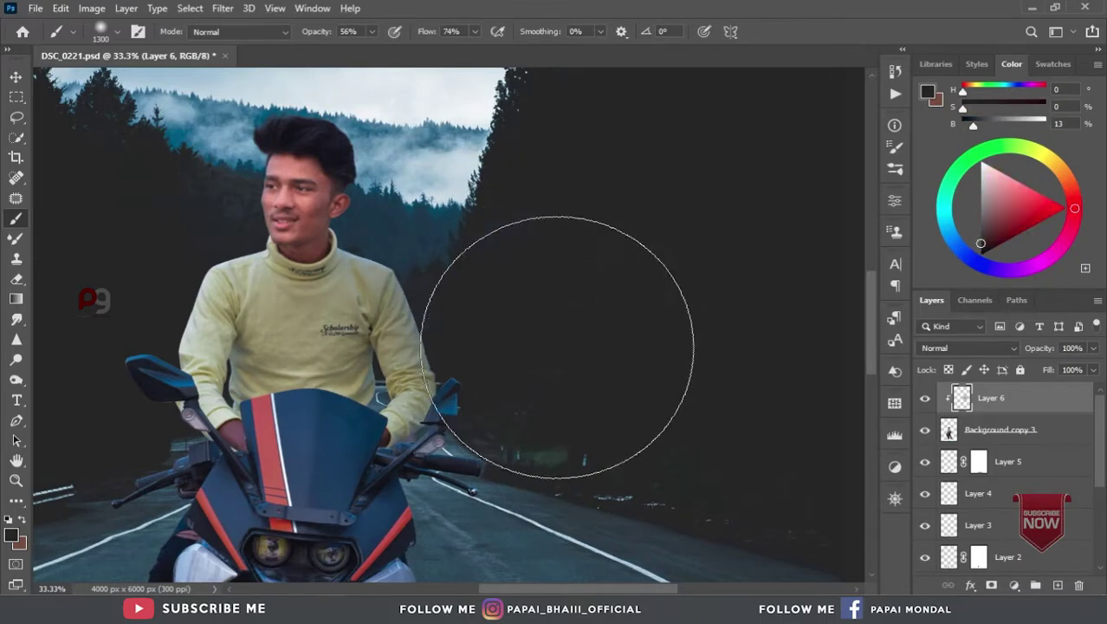
{"action": "scroll", "coordinate": [556, 395], "scroll_direction": "down", "scroll_amount": 3}
{"action": "scroll", "coordinate": [529, 388], "scroll_direction": "down", "scroll_amount": 3}
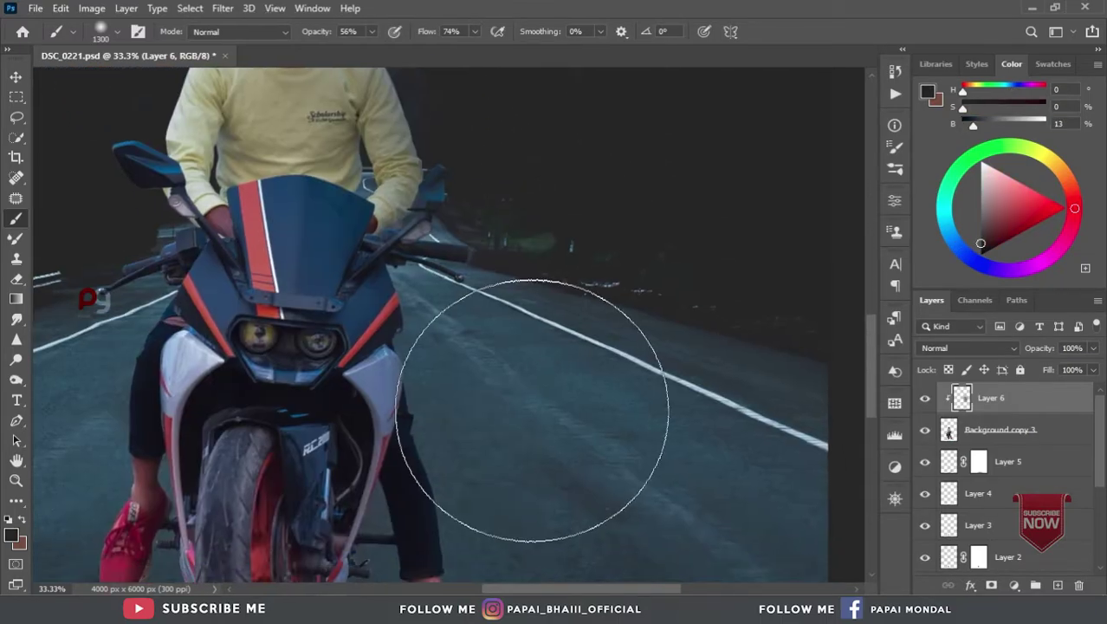
{"action": "scroll", "coordinate": [520, 368], "scroll_direction": "down", "scroll_amount": 3}
{"action": "scroll", "coordinate": [578, 422], "scroll_direction": "down", "scroll_amount": 2}
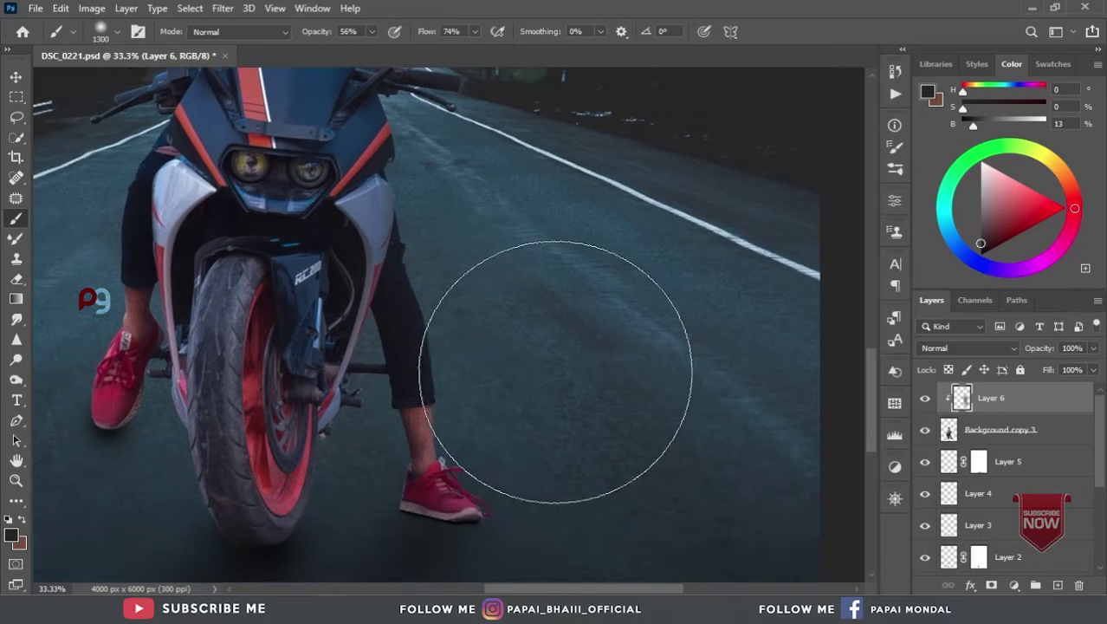
{"action": "left_click_drag", "start_coordinate": [569, 427], "coordinate": [629, 488]}
{"action": "scroll", "coordinate": [636, 459], "scroll_direction": "up", "scroll_amount": 5}
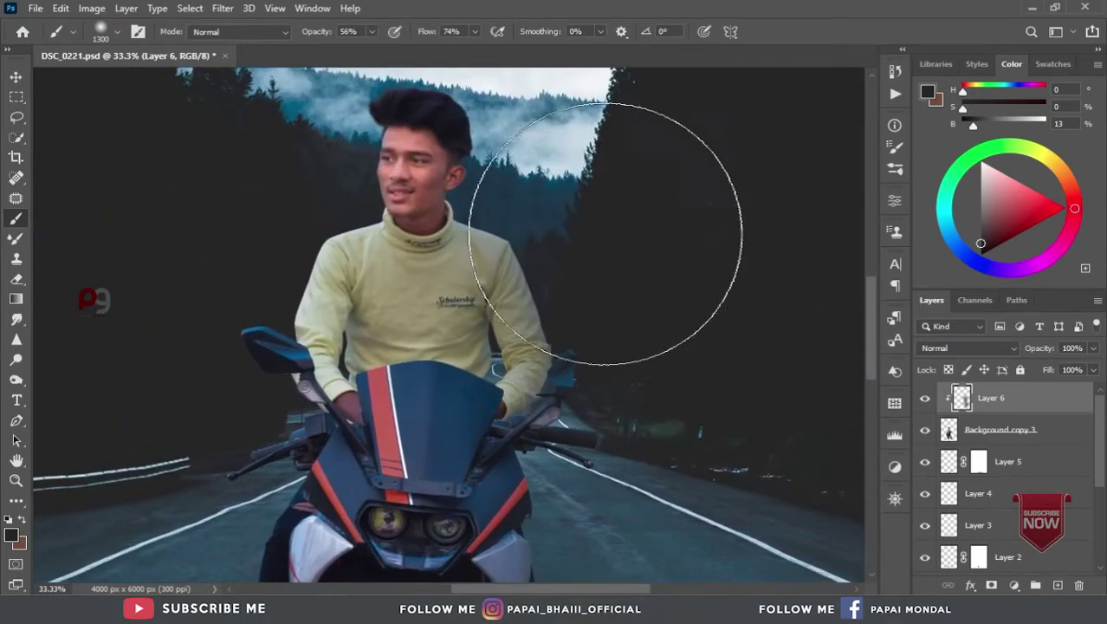
{"action": "scroll", "coordinate": [641, 230], "scroll_direction": "down", "scroll_amount": 4}
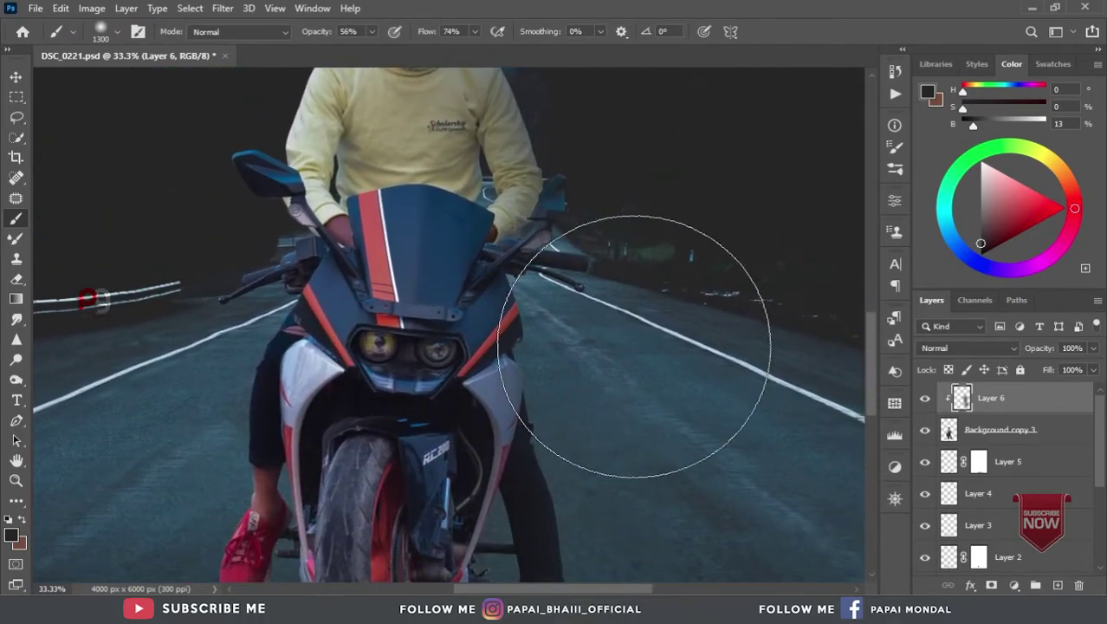
{"action": "scroll", "coordinate": [694, 364], "scroll_direction": "down", "scroll_amount": 1}
{"action": "scroll", "coordinate": [709, 376], "scroll_direction": "down", "scroll_amount": 1}
{"action": "scroll", "coordinate": [709, 375], "scroll_direction": "down", "scroll_amount": 2}
{"action": "scroll", "coordinate": [705, 401], "scroll_direction": "up", "scroll_amount": 1}
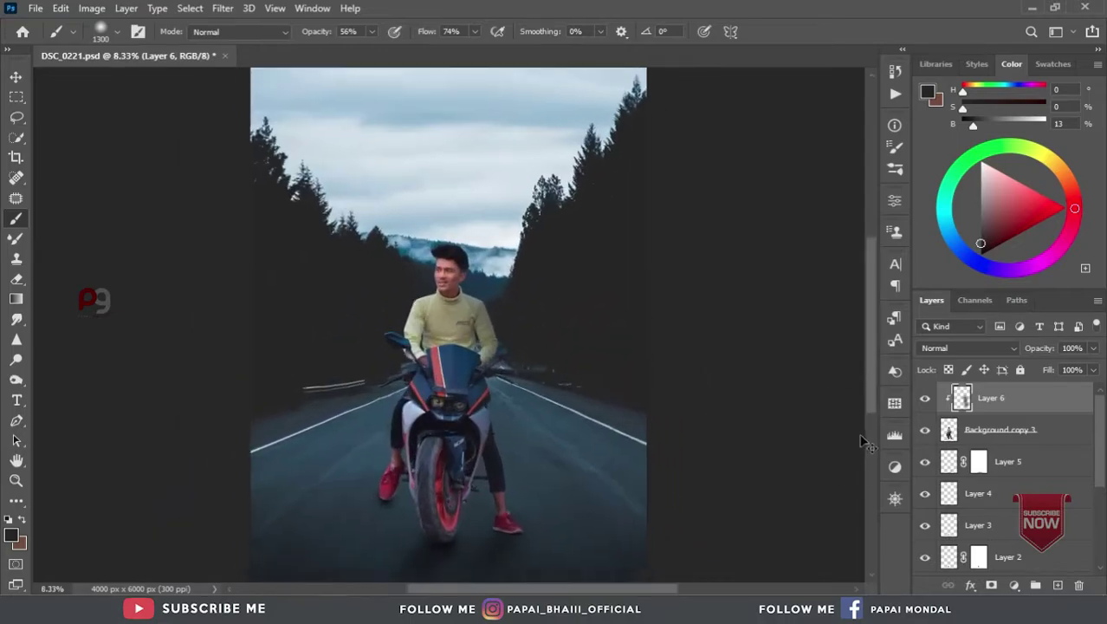
Step: Set Layer 6's blend mode to Overlay
{"action": "left_click", "coordinate": [971, 348]}
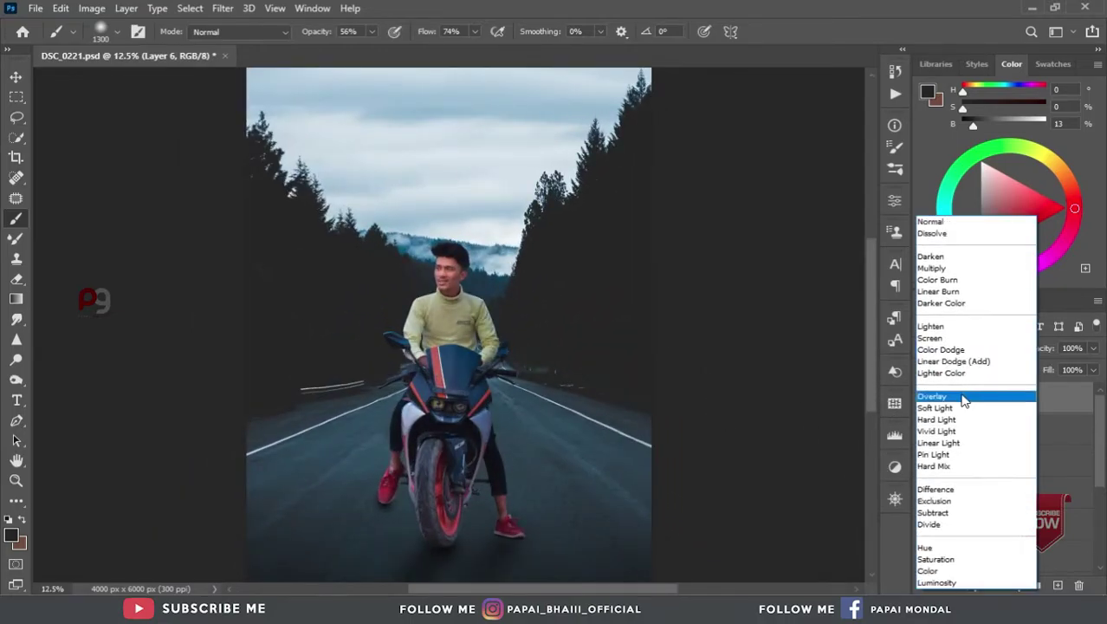
{"action": "left_click", "coordinate": [964, 399]}
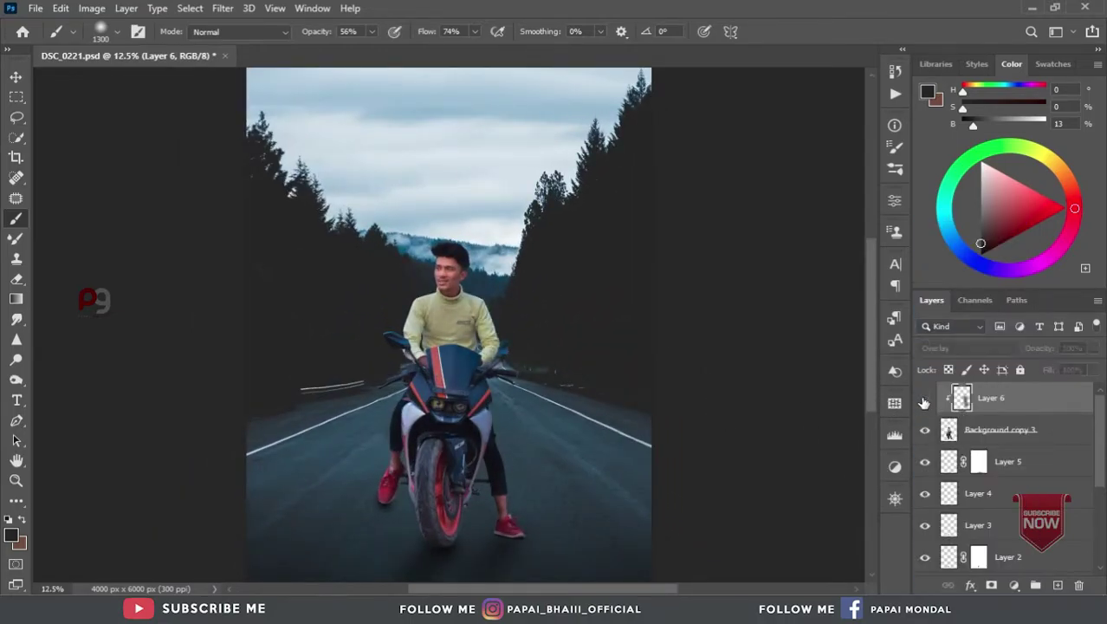
{"action": "scroll", "coordinate": [730, 403], "scroll_direction": "down", "scroll_amount": 1}
{"action": "scroll", "coordinate": [693, 391], "scroll_direction": "up", "scroll_amount": 1}
{"action": "scroll", "coordinate": [667, 389], "scroll_direction": "up", "scroll_amount": 1}
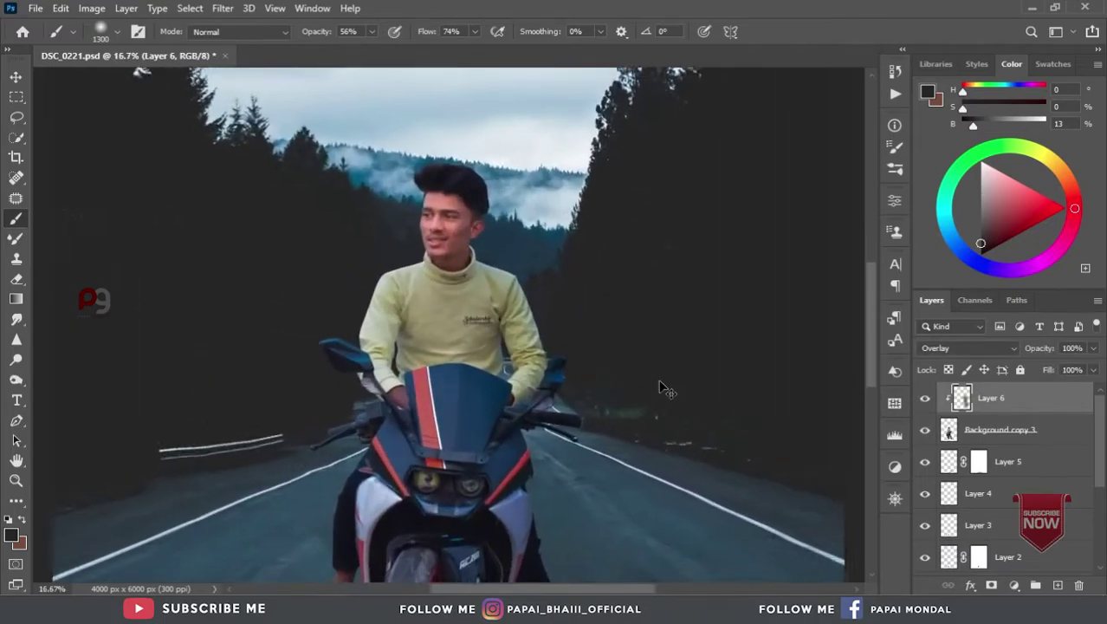
{"action": "scroll", "coordinate": [660, 386], "scroll_direction": "up", "scroll_amount": 1}
{"action": "scroll", "coordinate": [629, 382], "scroll_direction": "up", "scroll_amount": 1}
Step: Add a new Layer 7 clipped above Background copy 3 and sample the sky's light blue
{"action": "left_click", "coordinate": [1010, 438]}
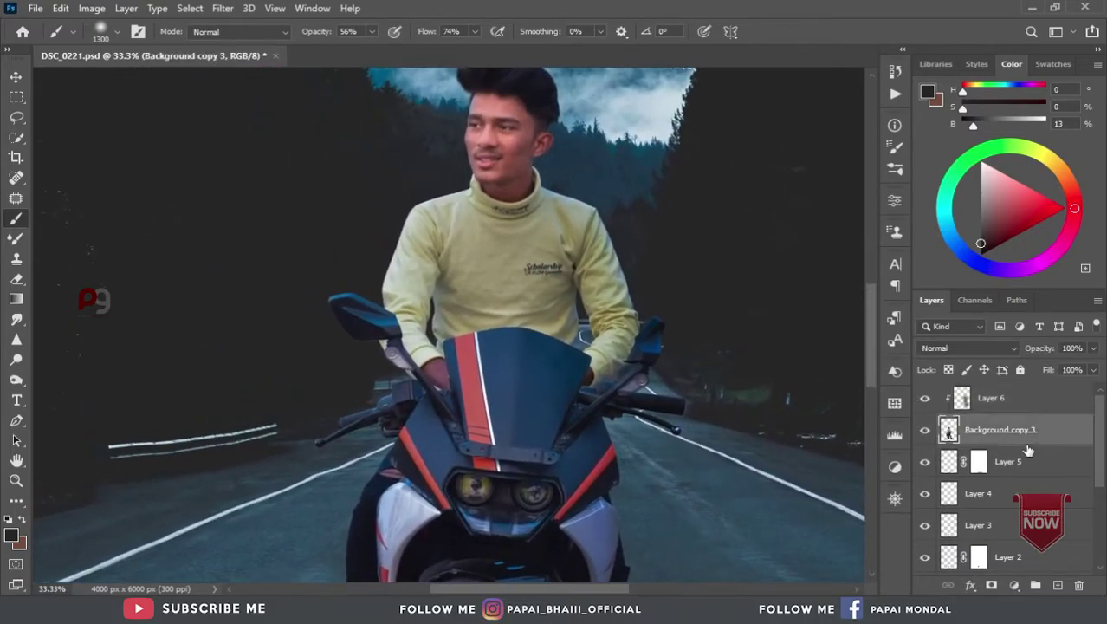
{"action": "left_click", "coordinate": [1057, 576]}
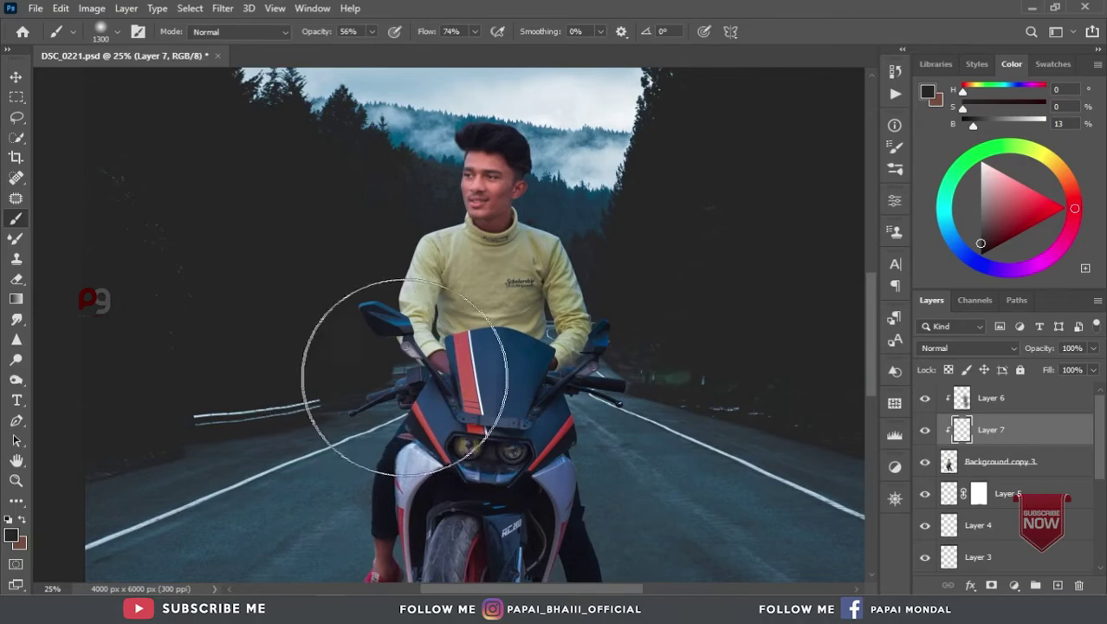
{"action": "left_click", "coordinate": [397, 93], "text": "alt"}
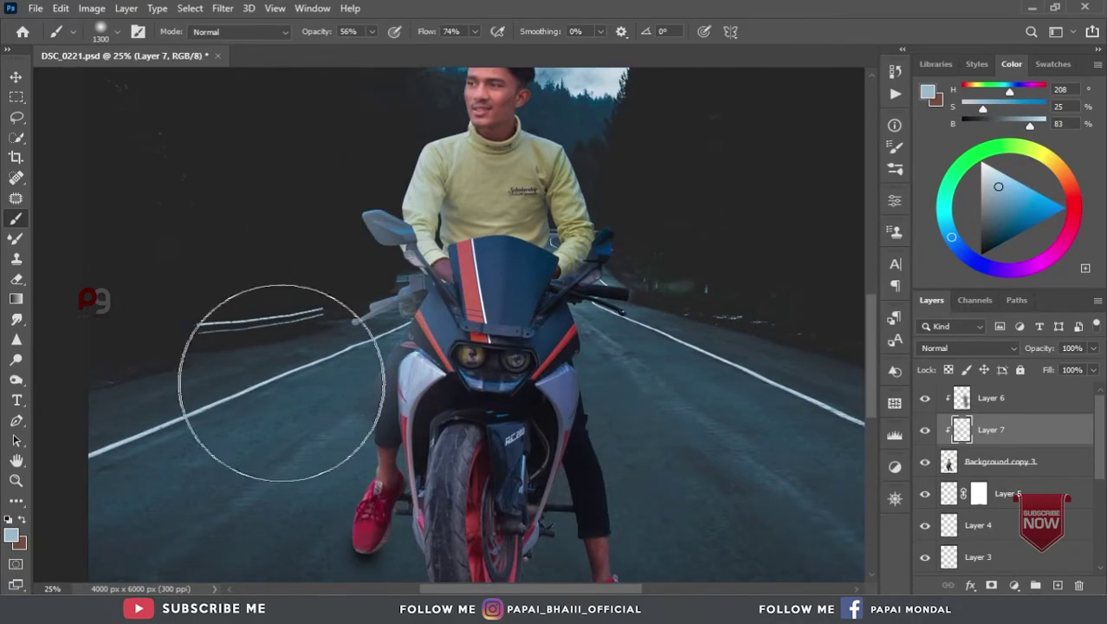
{"action": "left_click_drag", "start_coordinate": [324, 339], "coordinate": [297, 358]}
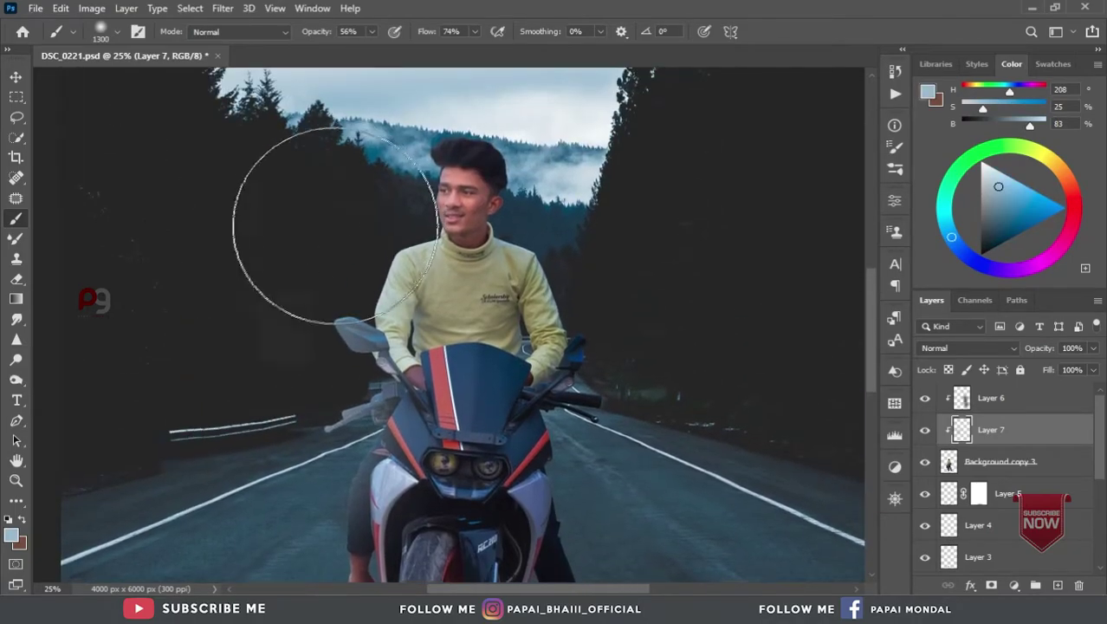
{"action": "scroll", "coordinate": [284, 210], "scroll_direction": "down", "scroll_amount": 3}
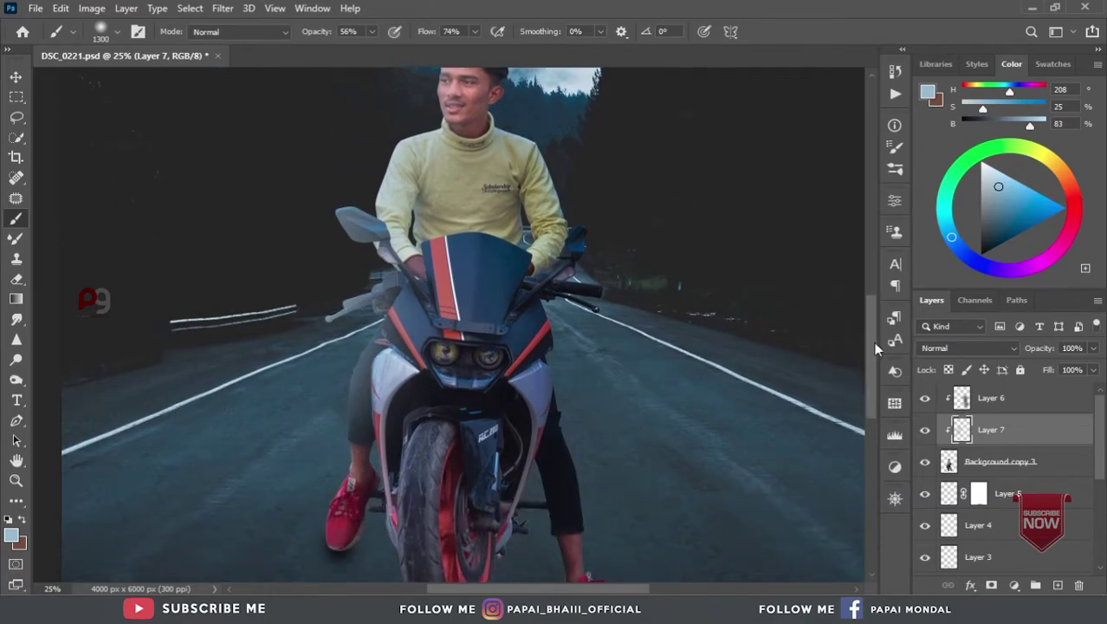
Step: Blend Layer 7 as Overlay at 65% fill, toggling it to compare the effect
{"action": "left_click", "coordinate": [925, 349]}
{"action": "left_click", "coordinate": [931, 398]}
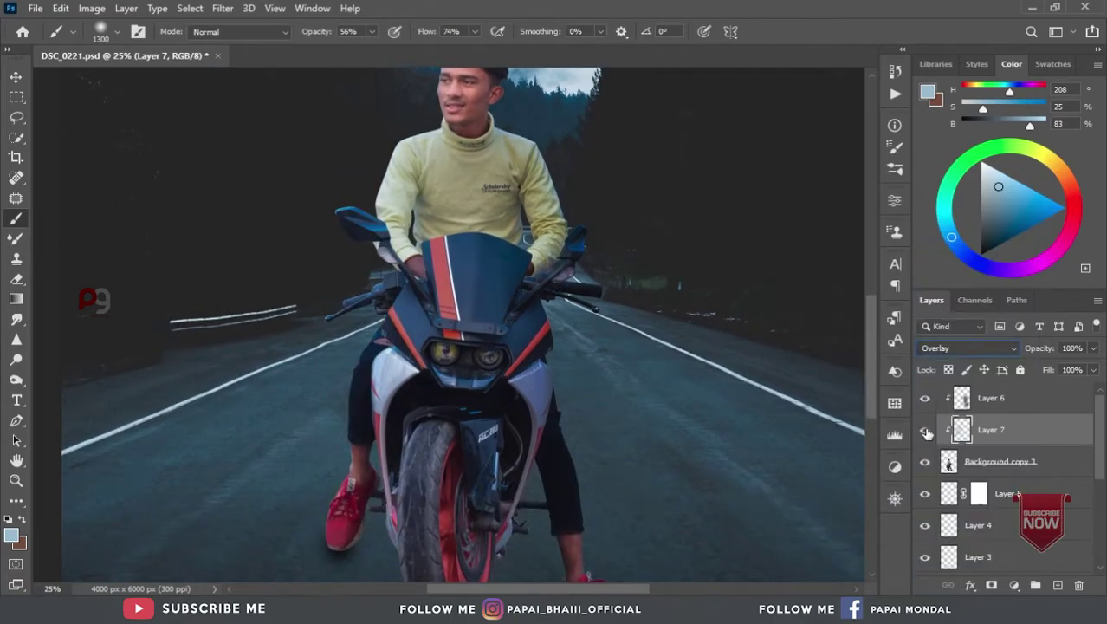
{"action": "left_click", "coordinate": [924, 429]}
{"action": "left_click", "coordinate": [924, 430]}
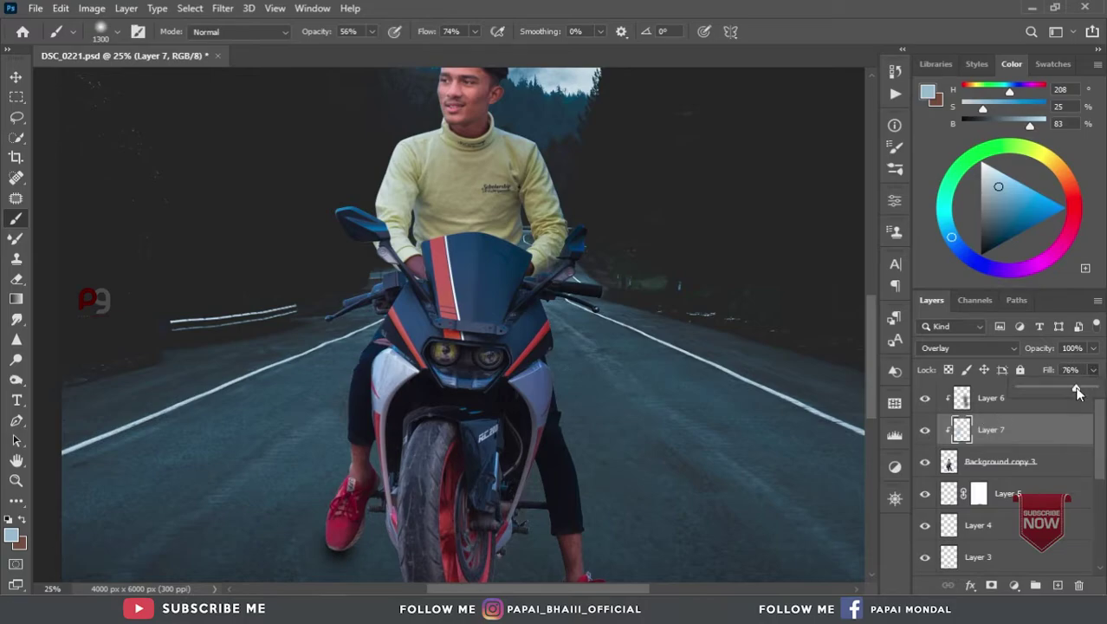
{"action": "scroll", "coordinate": [638, 407], "scroll_direction": "down", "scroll_amount": 2}
{"action": "scroll", "coordinate": [641, 419], "scroll_direction": "down", "scroll_amount": 2}
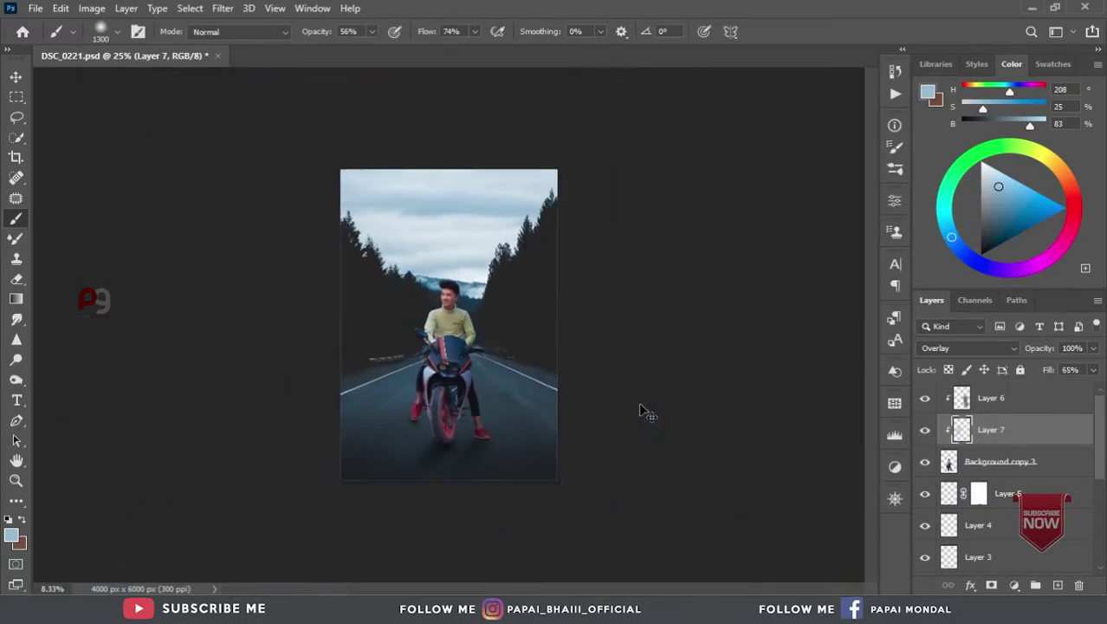
{"action": "scroll", "coordinate": [642, 419], "scroll_direction": "down", "scroll_amount": 1}
{"action": "scroll", "coordinate": [642, 419], "scroll_direction": "up", "scroll_amount": 1}
{"action": "scroll", "coordinate": [641, 419], "scroll_direction": "up", "scroll_amount": 2}
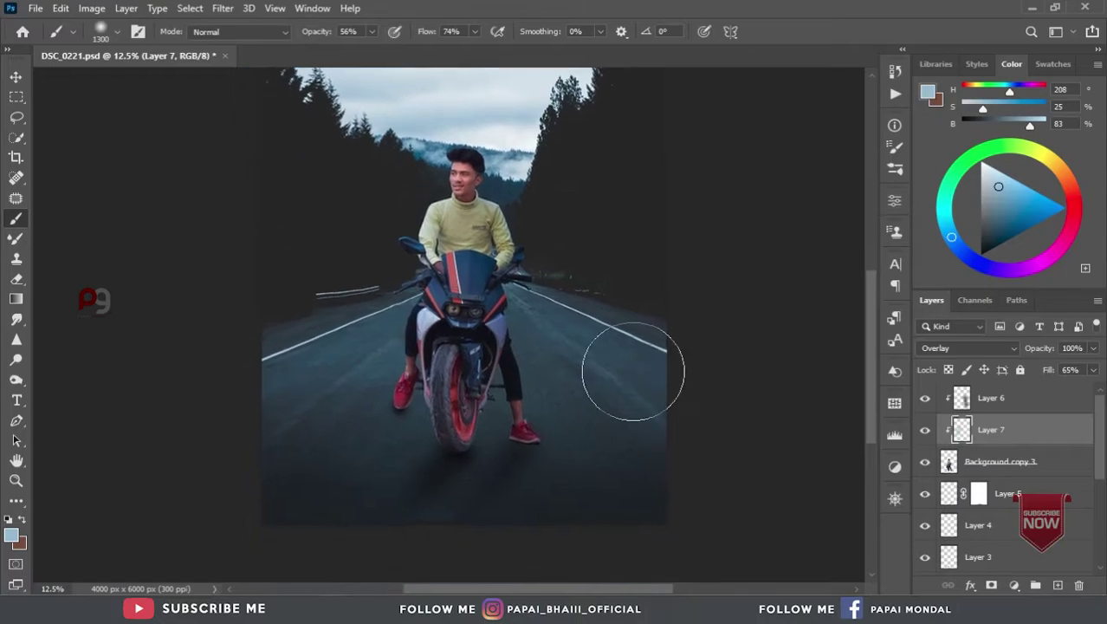
{"action": "scroll", "coordinate": [630, 370], "scroll_direction": "up", "scroll_amount": 1}
{"action": "mouse_move", "coordinate": [617, 420]}
{"action": "left_mouse_down"}
{"action": "mouse_move", "coordinate": [629, 334]}
{"action": "mouse_move", "coordinate": [616, 413]}
{"action": "left_mouse_up"}
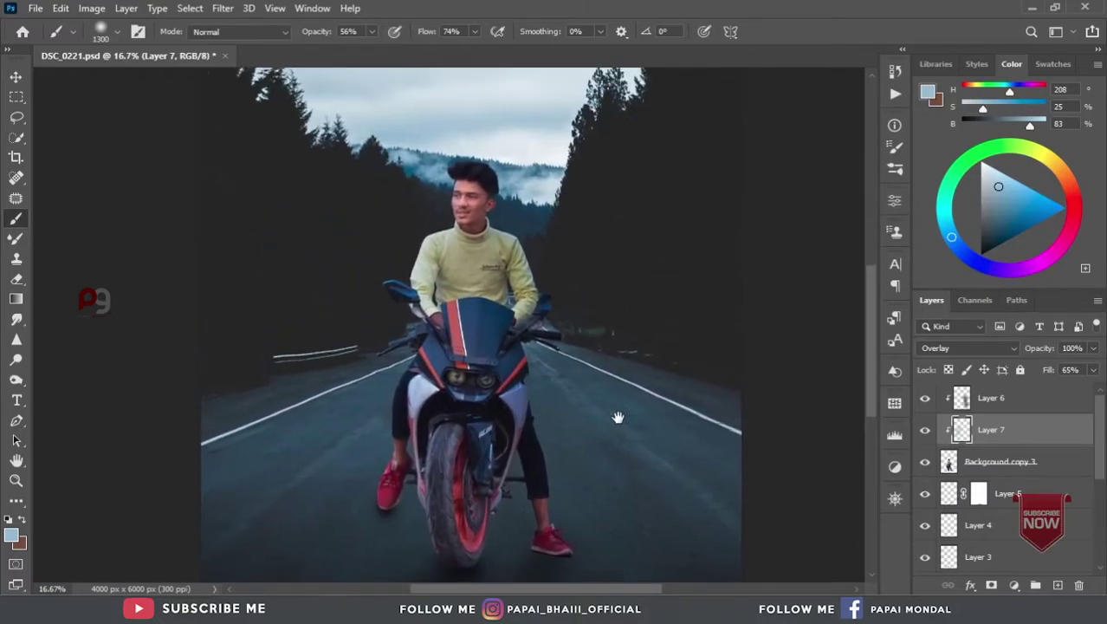
{"action": "scroll", "coordinate": [607, 396], "scroll_direction": "down", "scroll_amount": 1}
{"action": "scroll", "coordinate": [607, 396], "scroll_direction": "down", "scroll_amount": 2}
{"action": "scroll", "coordinate": [593, 376], "scroll_direction": "up", "scroll_amount": 1}
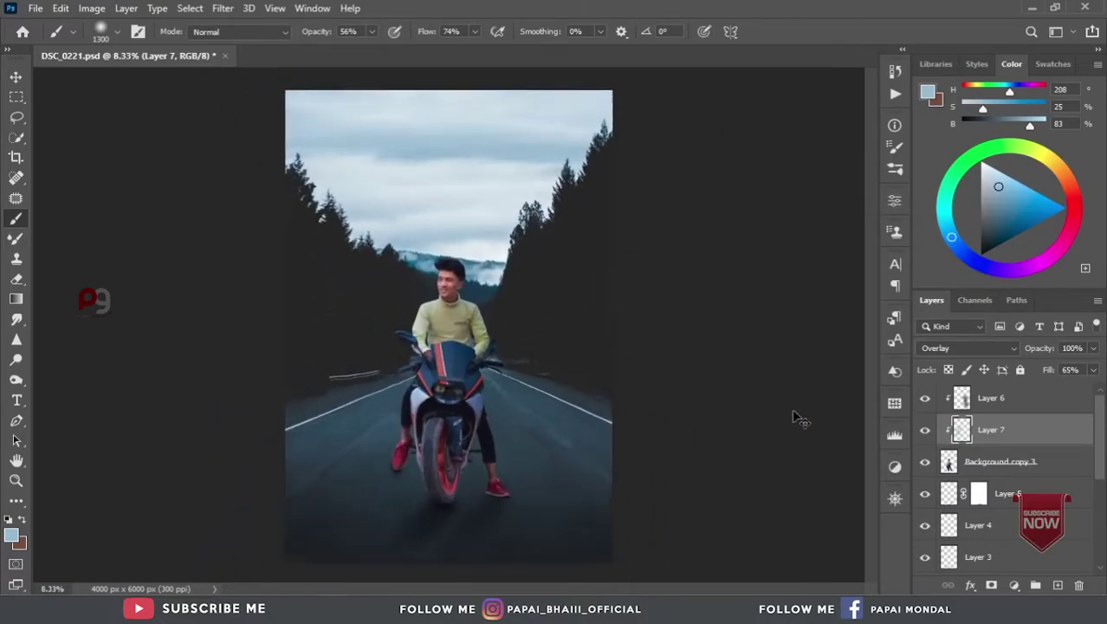
Step: Add a Color Balance adjustment to Background copy 3, shifting the midtones toward blue
{"action": "left_click", "coordinate": [998, 473]}
{"action": "left_click", "coordinate": [1014, 585]}
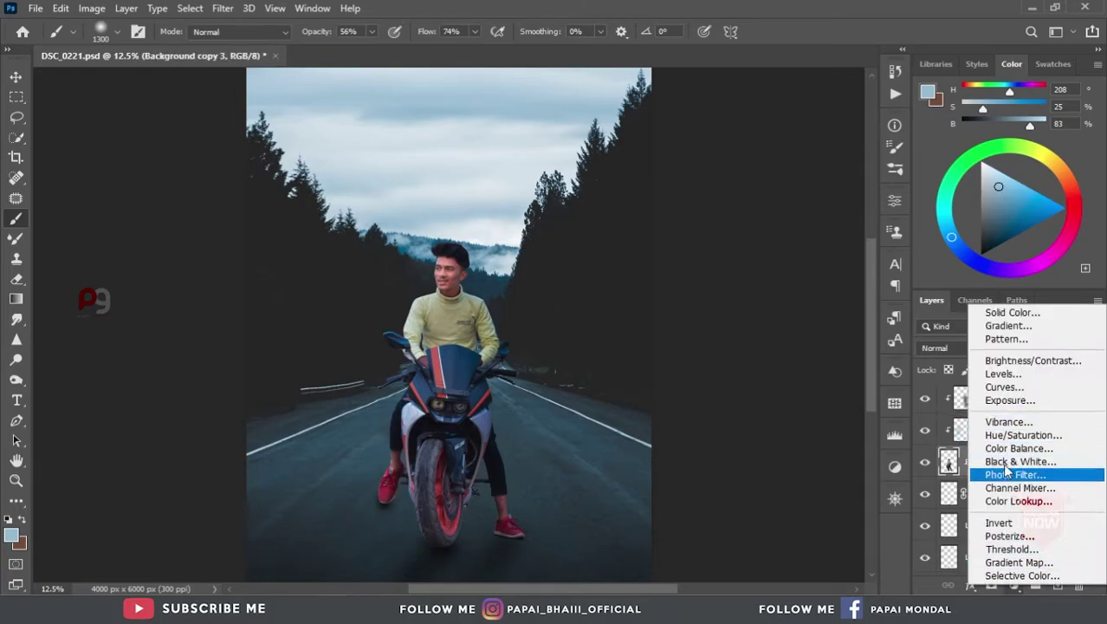
{"action": "left_click", "coordinate": [1009, 448]}
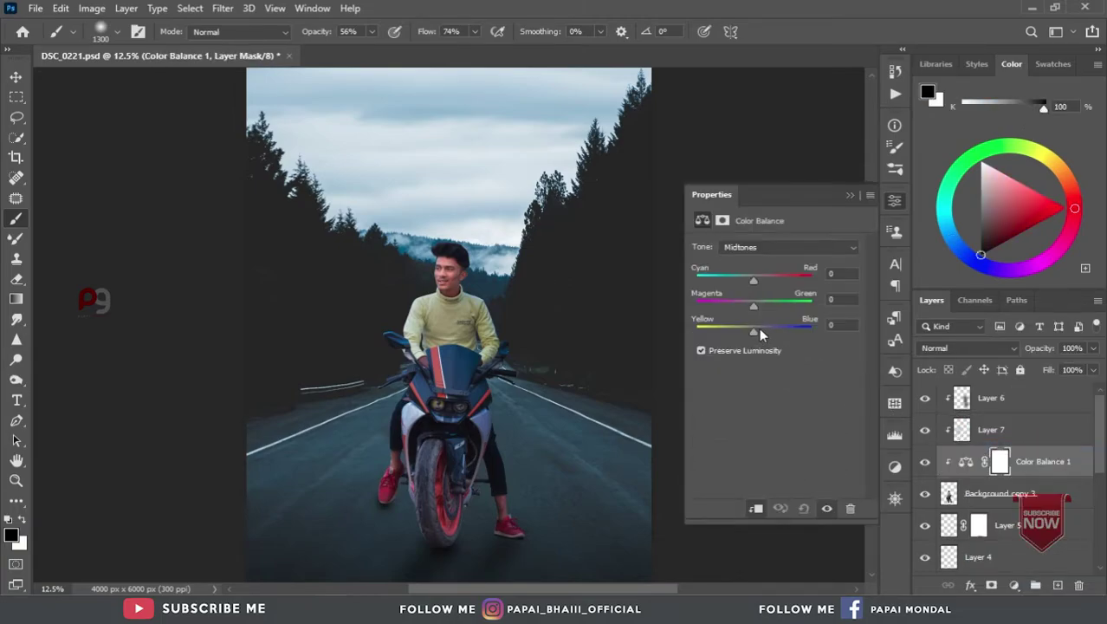
{"action": "left_click_drag", "start_coordinate": [761, 330], "coordinate": [778, 329]}
{"action": "mouse_move", "coordinate": [727, 278]}
{"action": "left_mouse_down"}
{"action": "mouse_move", "coordinate": [773, 333]}
{"action": "mouse_move", "coordinate": [738, 279]}
{"action": "mouse_move", "coordinate": [748, 277]}
{"action": "left_mouse_up"}
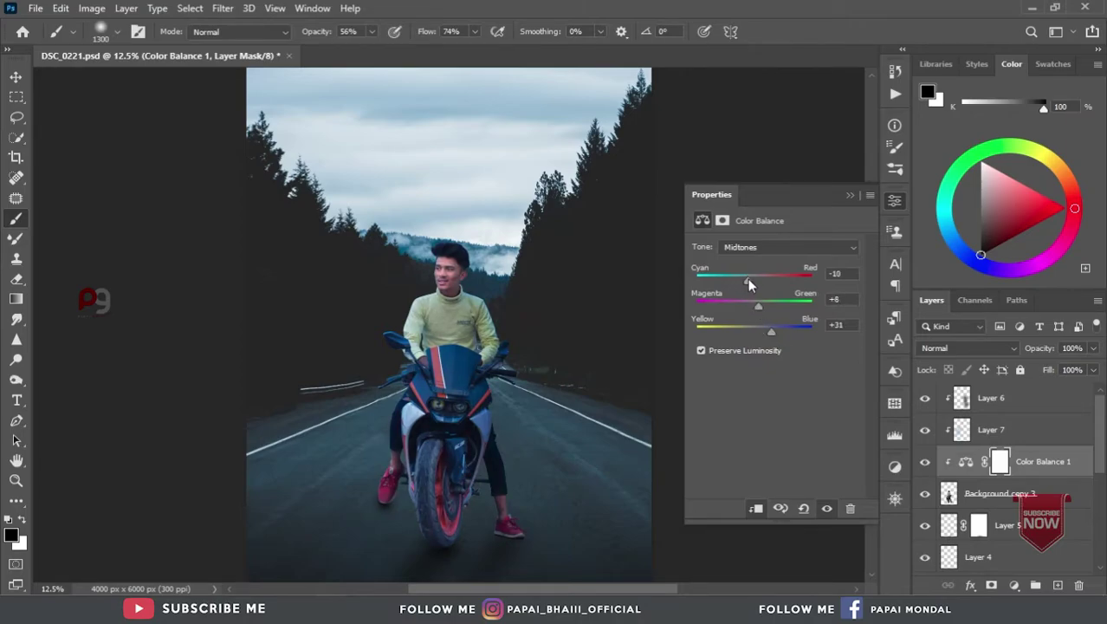
{"action": "left_click", "coordinate": [851, 196]}
Step: Set Color Balance 1 to Color mode and mask it from the wheel up to the face
{"action": "left_click", "coordinate": [931, 347]}
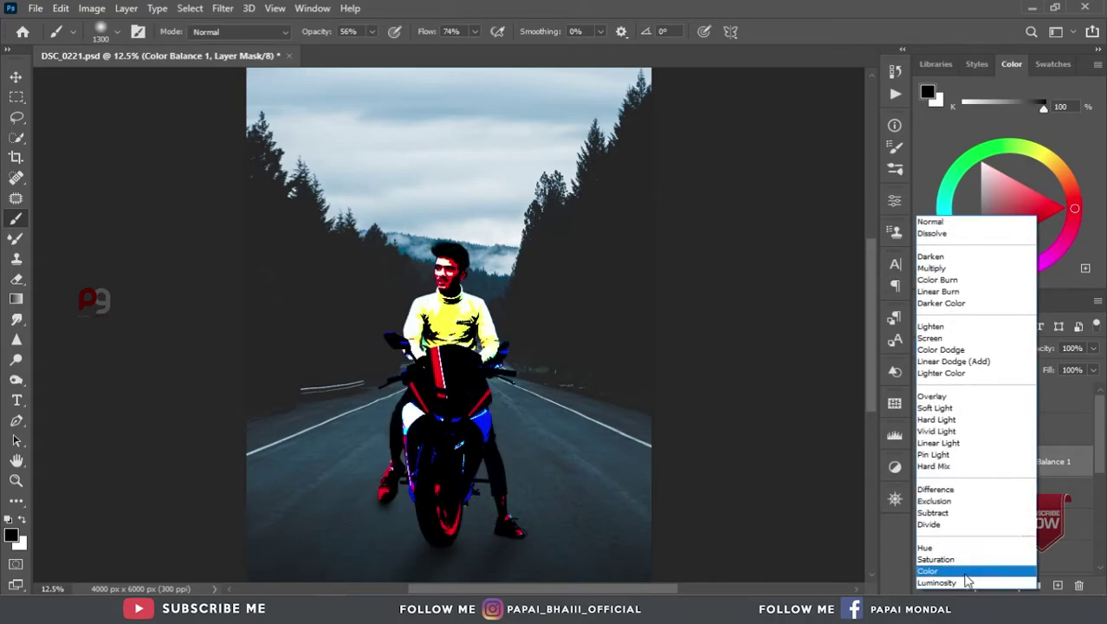
{"action": "left_click", "coordinate": [965, 574]}
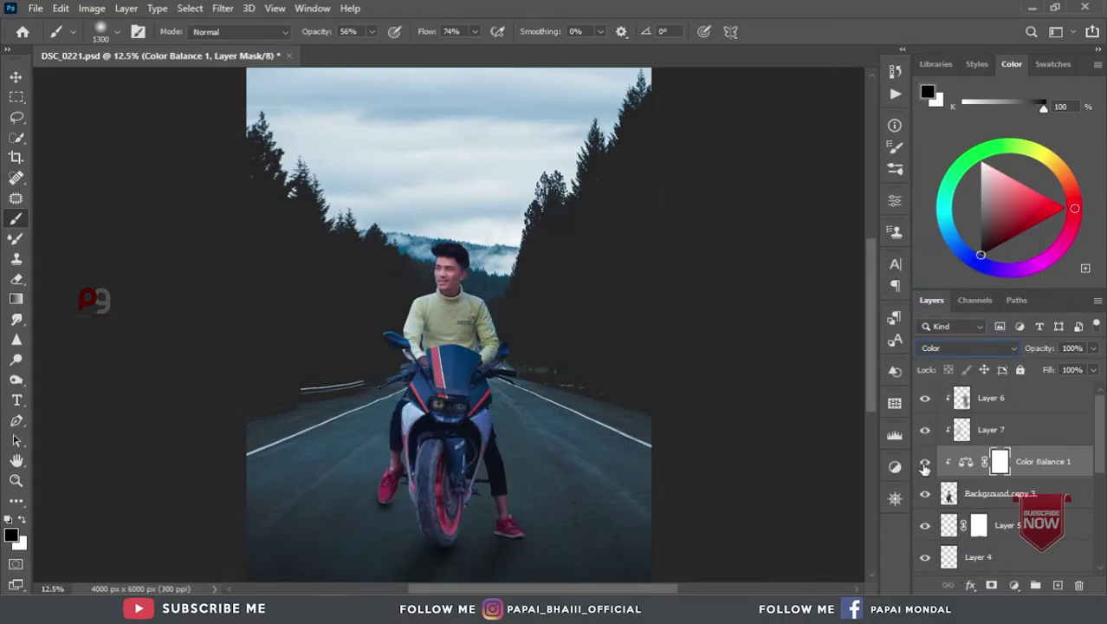
{"action": "left_click", "coordinate": [926, 468]}
{"action": "key", "text": "ctrl+plus"}
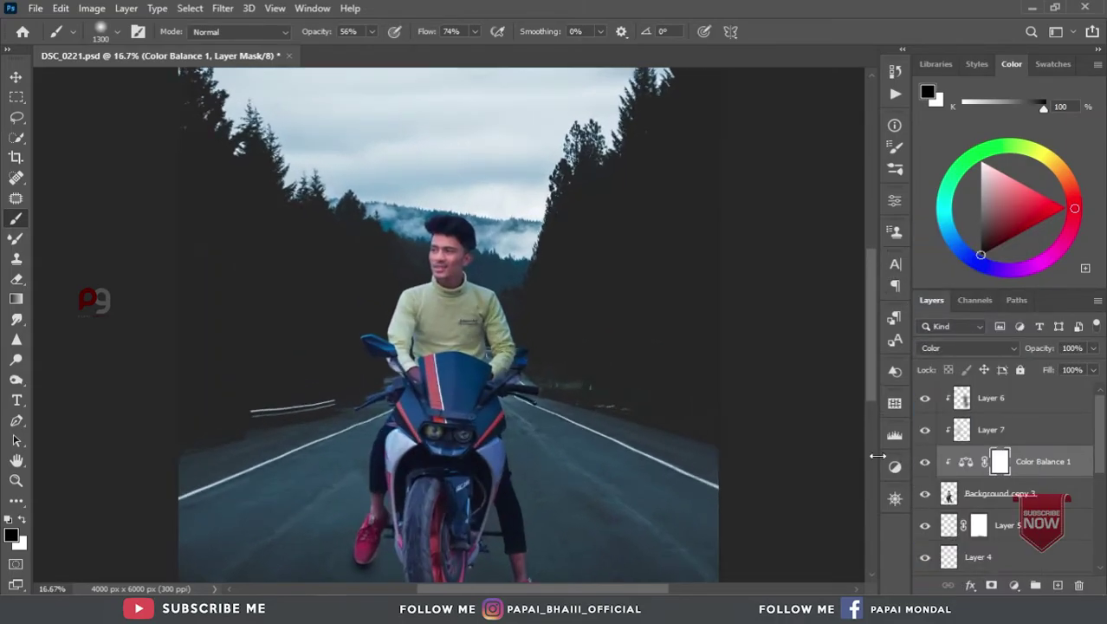
{"action": "scroll", "coordinate": [684, 346], "scroll_direction": "down", "scroll_amount": 2}
{"action": "left_click_drag", "start_coordinate": [474, 391], "coordinate": [420, 126]}
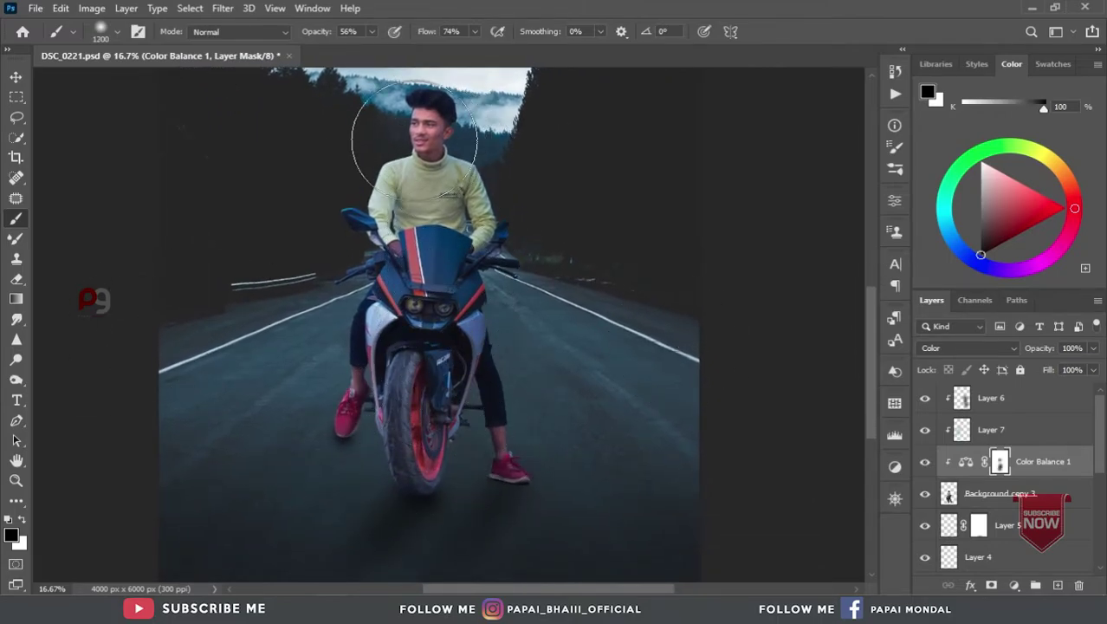
{"action": "key", "text": "bracketleft"}
{"action": "key", "text": "bracketleft"}
{"action": "key", "text": "bracketleft"}
{"action": "key", "text": "ctrl+minus"}
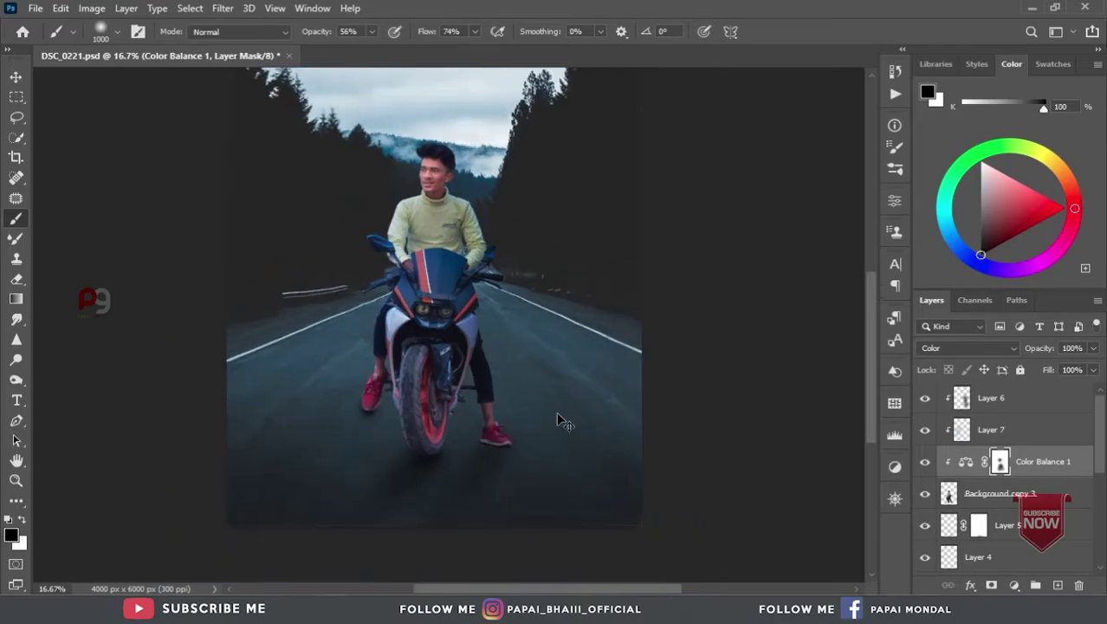
{"action": "key", "text": "ctrl+minus"}
{"action": "key", "text": "ctrl+minus"}
{"action": "key", "text": "ctrl+plus"}
{"action": "key", "text": "ctrl+plus"}
Step: Apply a Camera Raw graduated filter rising from below the wheel with Exposure -1.55
{"action": "left_click", "coordinate": [982, 494]}
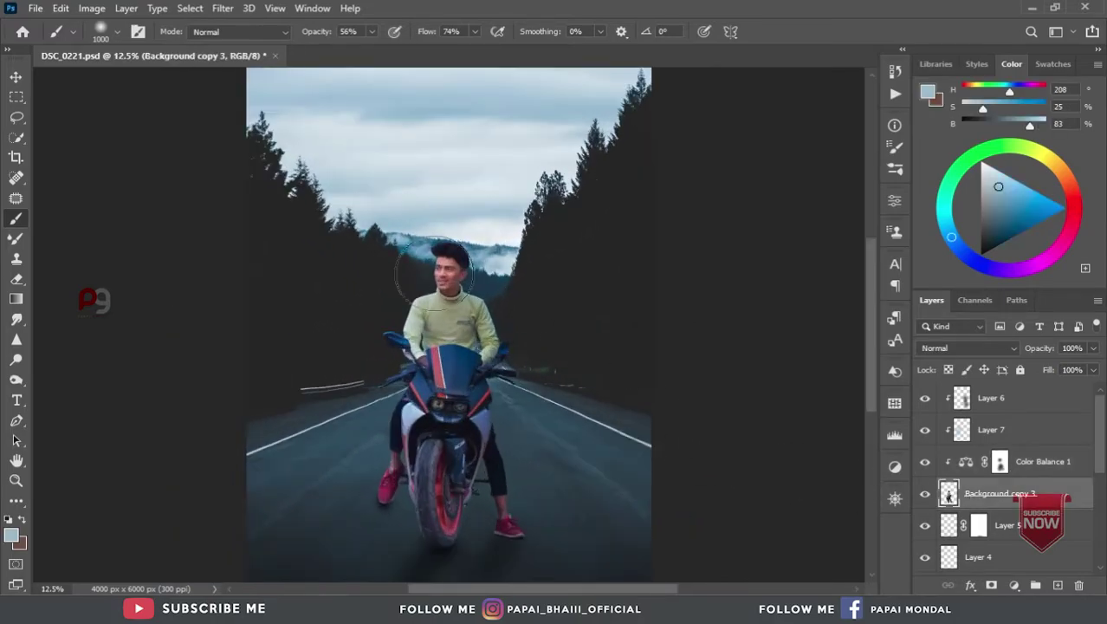
{"action": "left_click", "coordinate": [223, 8]}
{"action": "left_click", "coordinate": [252, 124]}
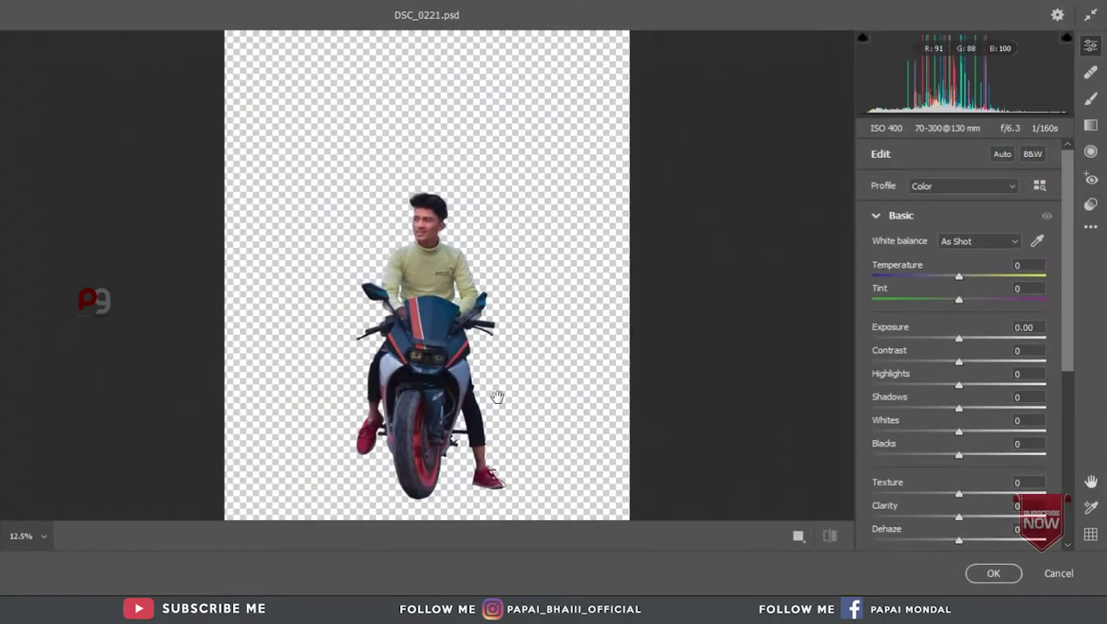
{"action": "left_click_drag", "start_coordinate": [496, 395], "coordinate": [500, 236]}
{"action": "key", "text": "ctrl+plus"}
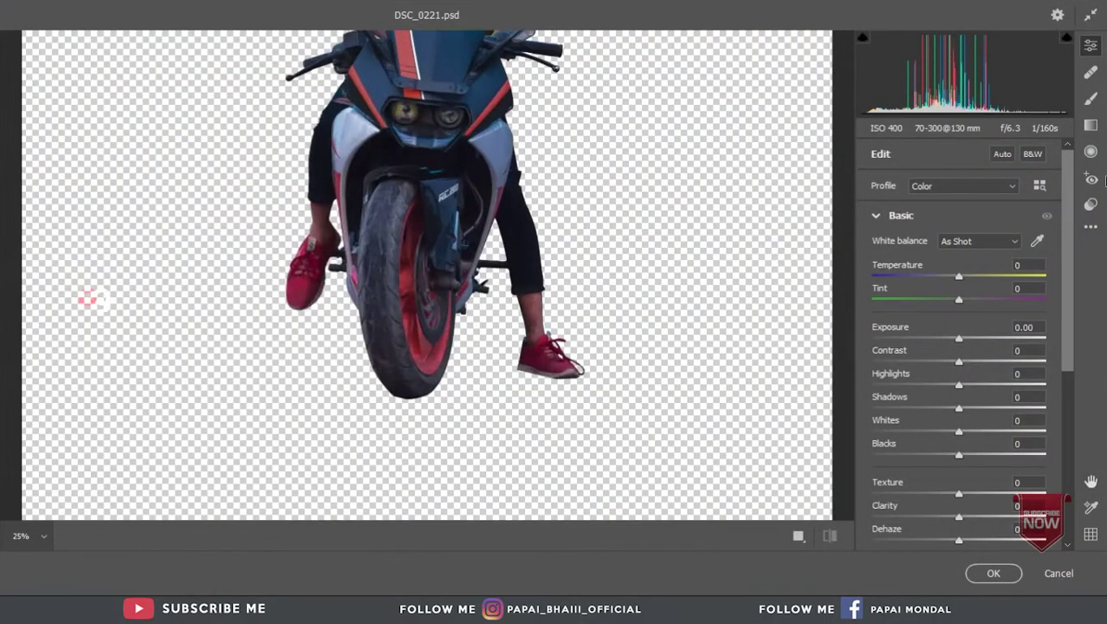
{"action": "left_click", "coordinate": [1091, 126]}
{"action": "left_click_drag", "start_coordinate": [436, 409], "coordinate": [448, 326]}
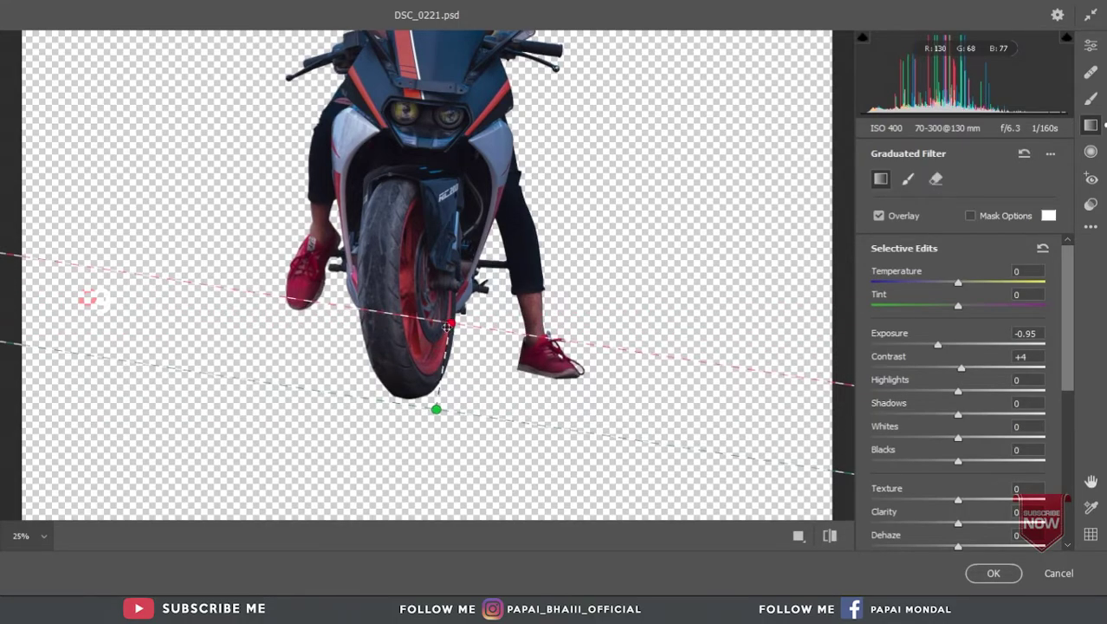
{"action": "left_click_drag", "start_coordinate": [938, 345], "coordinate": [892, 346]}
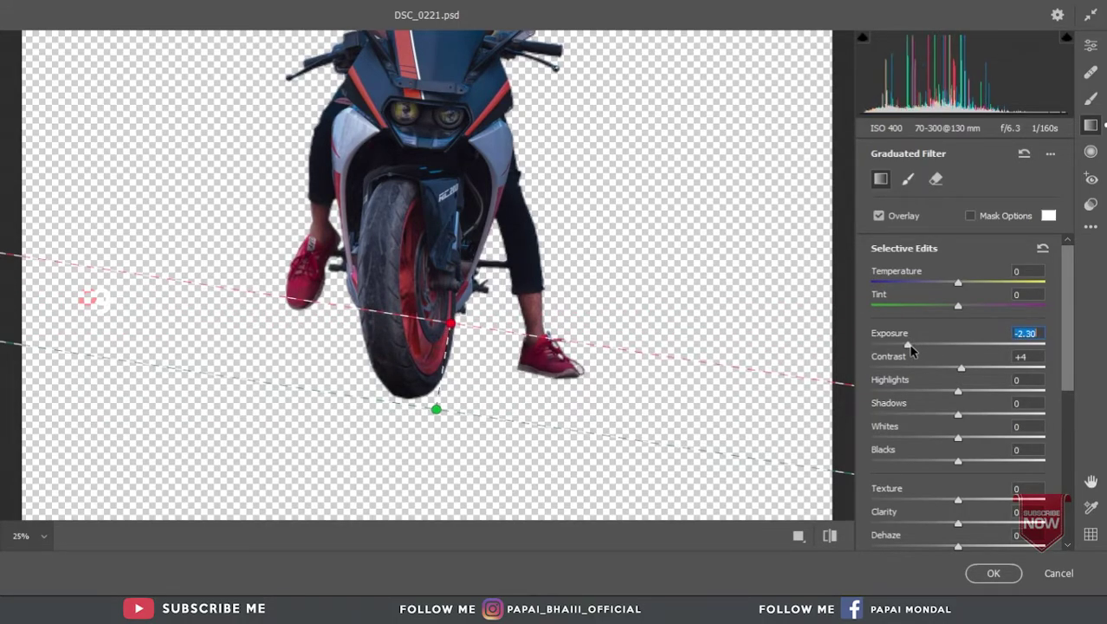
{"action": "left_click", "coordinate": [994, 573]}
Step: Add Layer 8 above Layer 5 and brush a soft pale-blue haze behind the rider's head
{"action": "scroll", "coordinate": [584, 409], "scroll_direction": "down", "scroll_amount": 1}
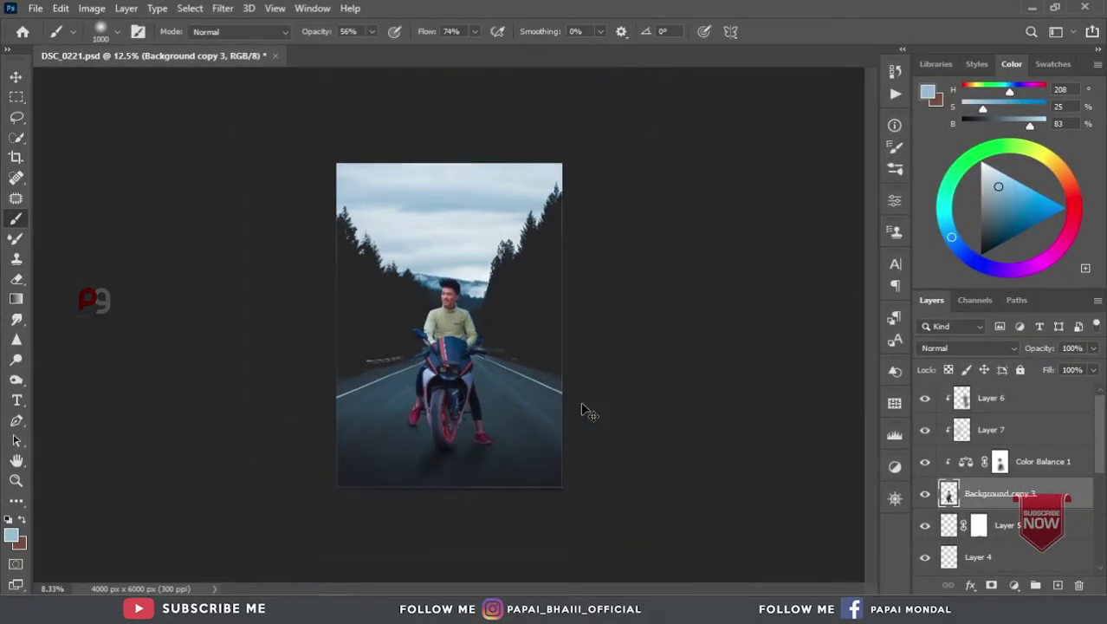
{"action": "scroll", "coordinate": [583, 404], "scroll_direction": "up", "scroll_amount": 1}
{"action": "scroll", "coordinate": [581, 397], "scroll_direction": "up", "scroll_amount": 1}
{"action": "scroll", "coordinate": [576, 408], "scroll_direction": "up", "scroll_amount": 2}
{"action": "scroll", "coordinate": [572, 420], "scroll_direction": "up", "scroll_amount": 2}
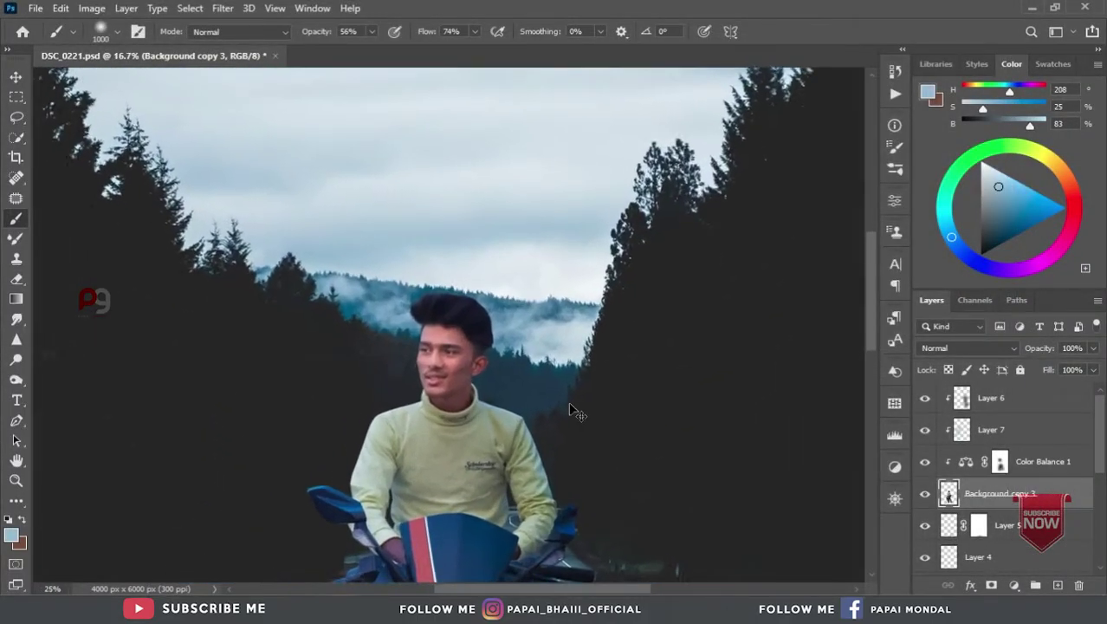
{"action": "scroll", "coordinate": [573, 420], "scroll_direction": "up", "scroll_amount": 1}
{"action": "scroll", "coordinate": [575, 364], "scroll_direction": "down", "scroll_amount": 1}
{"action": "scroll", "coordinate": [583, 365], "scroll_direction": "down", "scroll_amount": 2}
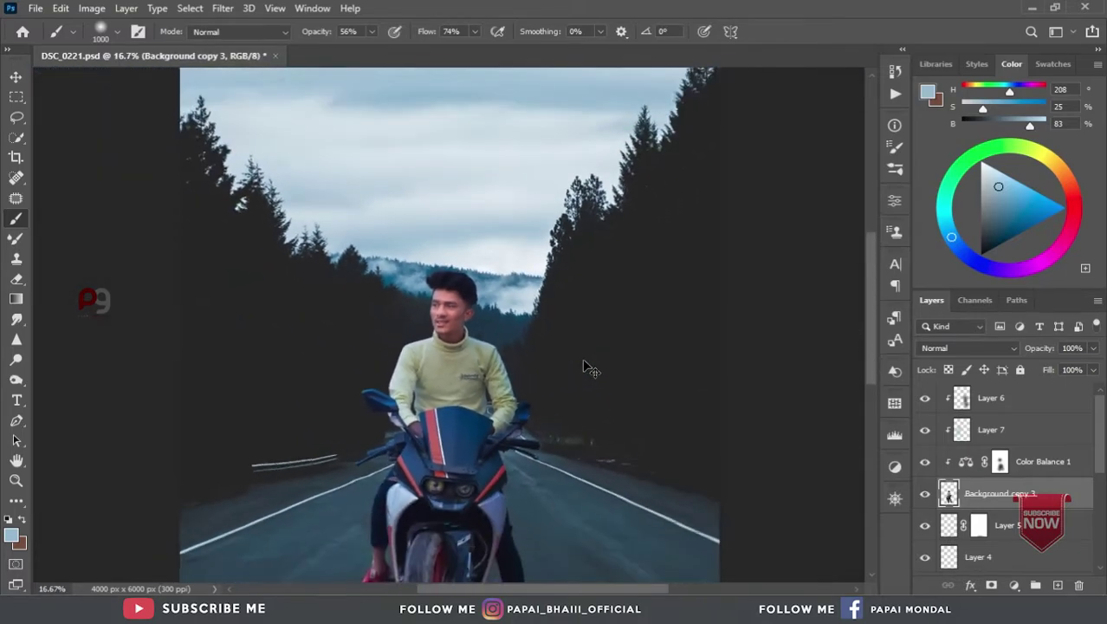
{"action": "left_click", "coordinate": [1021, 535]}
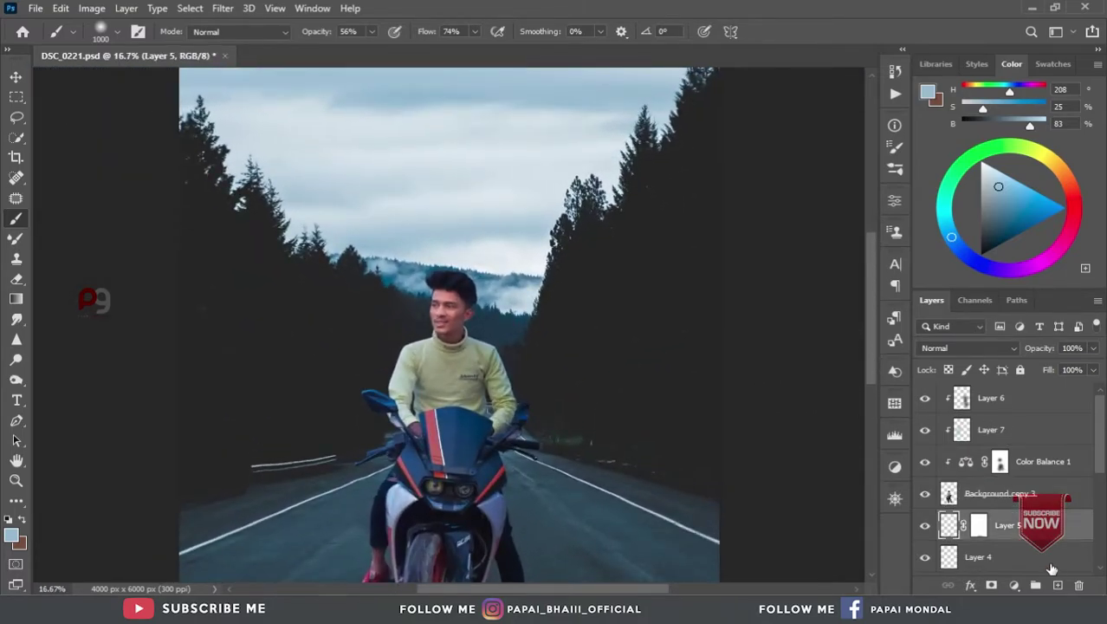
{"action": "left_click", "coordinate": [1058, 587]}
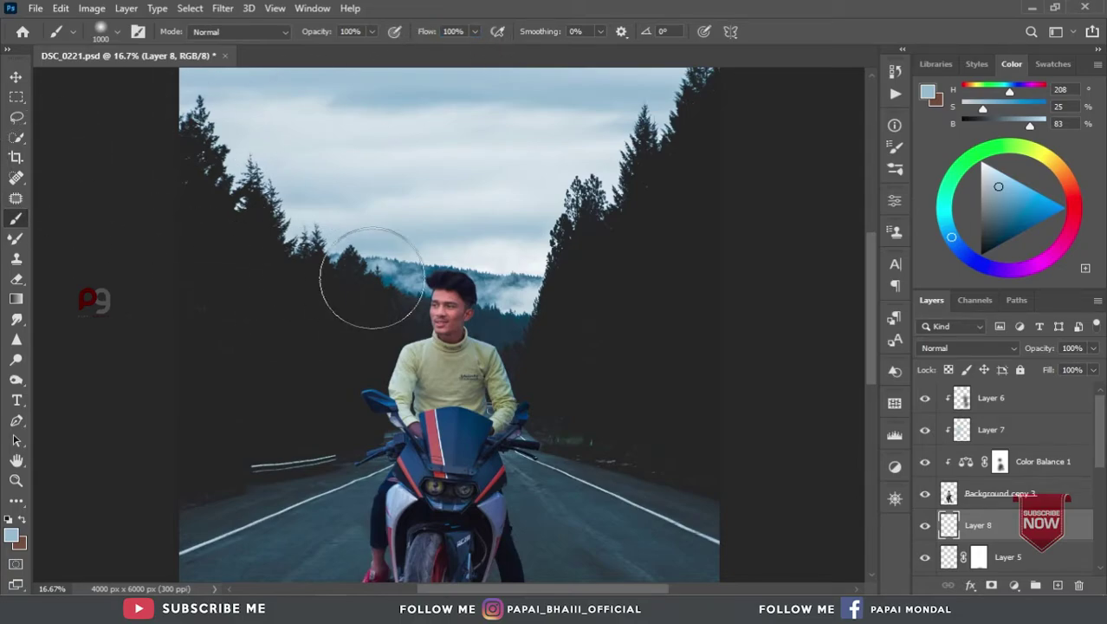
{"action": "left_click", "coordinate": [510, 297], "text": "alt"}
{"action": "left_click_drag", "start_coordinate": [498, 330], "coordinate": [475, 334]}
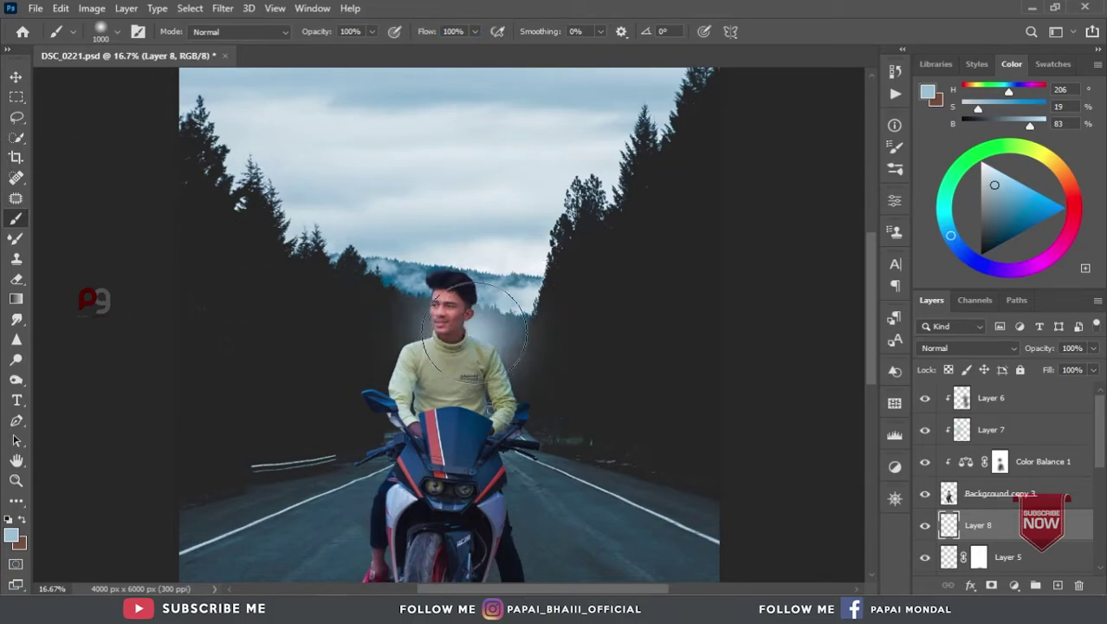
Step: Set Layer 8 to Screen and enlarge the glow to about 185%, centred behind the rider
{"action": "left_click", "coordinate": [966, 349]}
{"action": "left_click", "coordinate": [956, 338]}
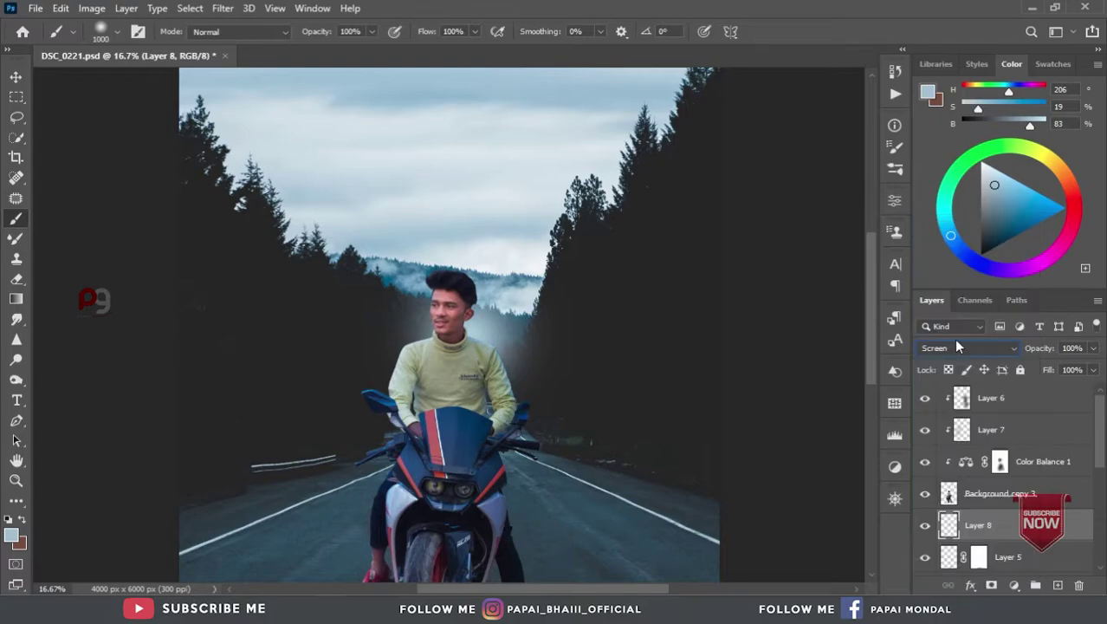
{"action": "key", "text": "ctrl+t"}
{"action": "left_click_drag", "start_coordinate": [579, 443], "coordinate": [717, 573]}
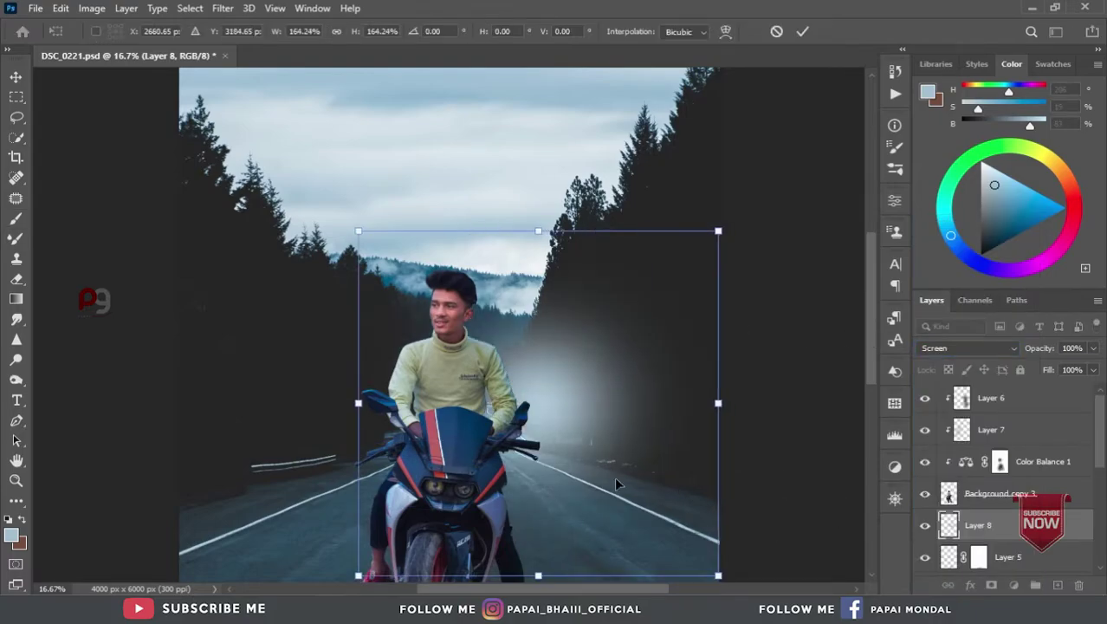
{"action": "left_click_drag", "start_coordinate": [604, 481], "coordinate": [539, 376]}
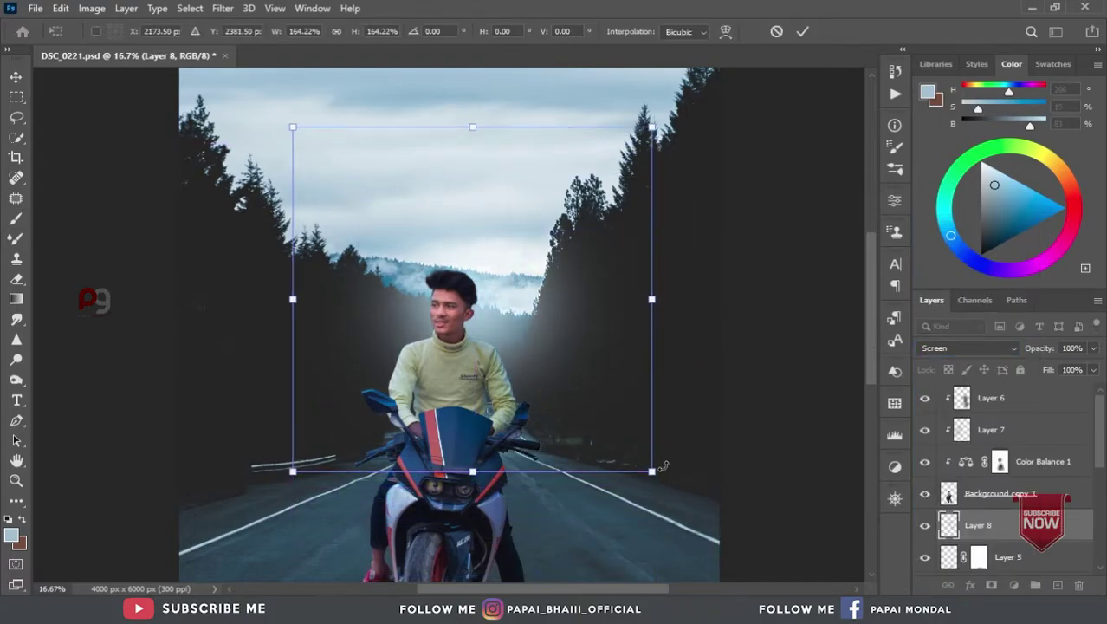
{"action": "left_click_drag", "start_coordinate": [652, 471], "coordinate": [696, 515]}
{"action": "mouse_move", "coordinate": [596, 438]}
{"action": "left_mouse_down"}
{"action": "mouse_move", "coordinate": [574, 389]}
{"action": "mouse_move", "coordinate": [564, 405]}
{"action": "left_mouse_up"}
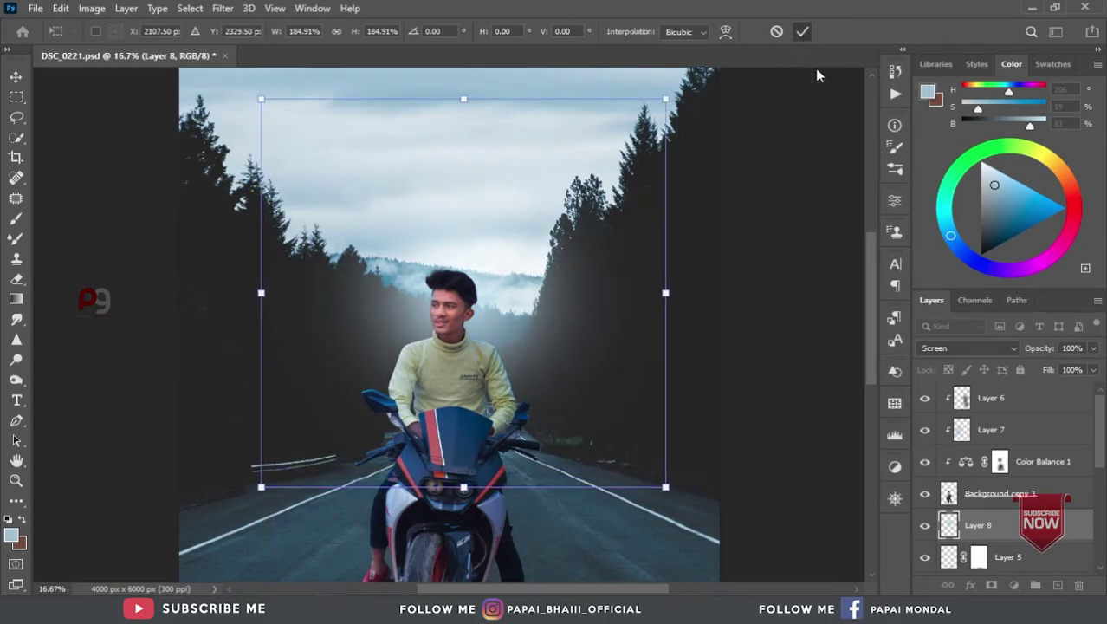
{"action": "key", "text": "Return"}
{"action": "key", "text": "b"}
Step: Switch Layer 8 to Lighter Color at 72% fill and move the glow down behind the rider
{"action": "left_click", "coordinate": [994, 351]}
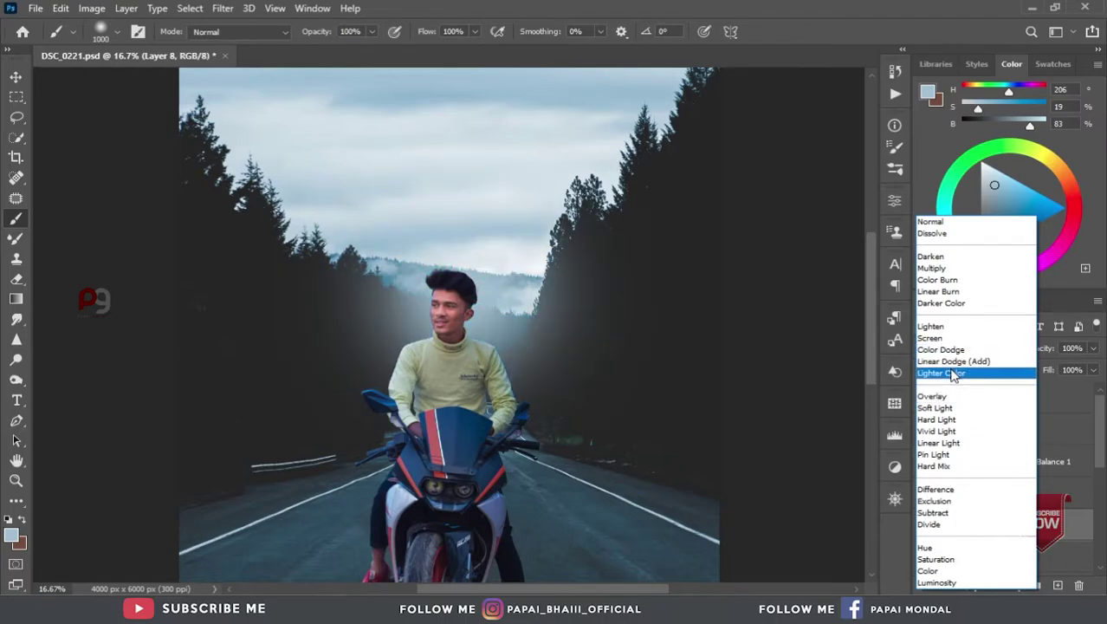
{"action": "left_click", "coordinate": [954, 374]}
{"action": "key", "text": "ctrl+minus"}
{"action": "key", "text": "ctrl+minus"}
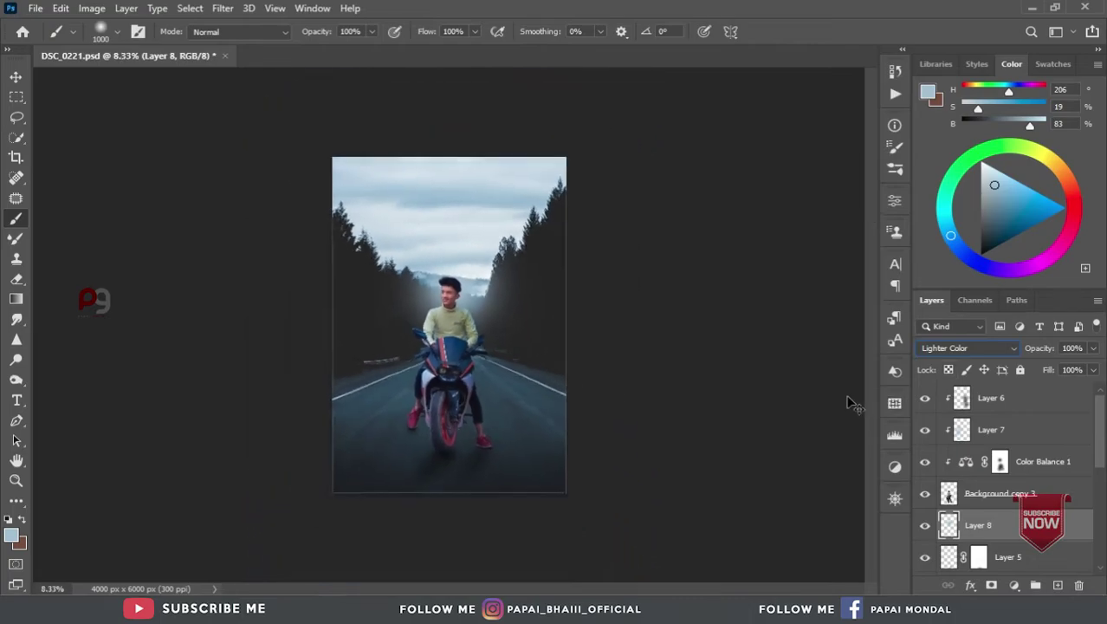
{"action": "key", "text": "ctrl+plus"}
{"action": "left_click_drag", "start_coordinate": [1084, 392], "coordinate": [1089, 371]}
{"action": "left_click", "coordinate": [1093, 348]}
{"action": "key", "text": "ctrl+minus"}
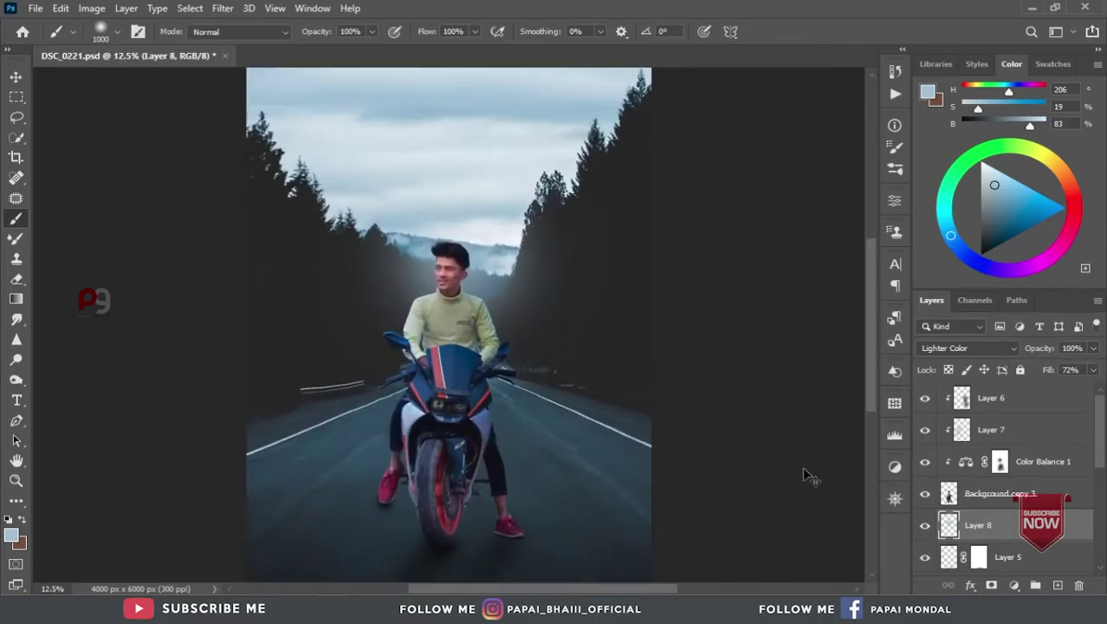
{"action": "key", "text": "ctrl+t"}
{"action": "mouse_move", "coordinate": [552, 361]}
{"action": "left_mouse_down"}
{"action": "mouse_move", "coordinate": [559, 398]}
{"action": "mouse_move", "coordinate": [559, 343]}
{"action": "left_mouse_up"}
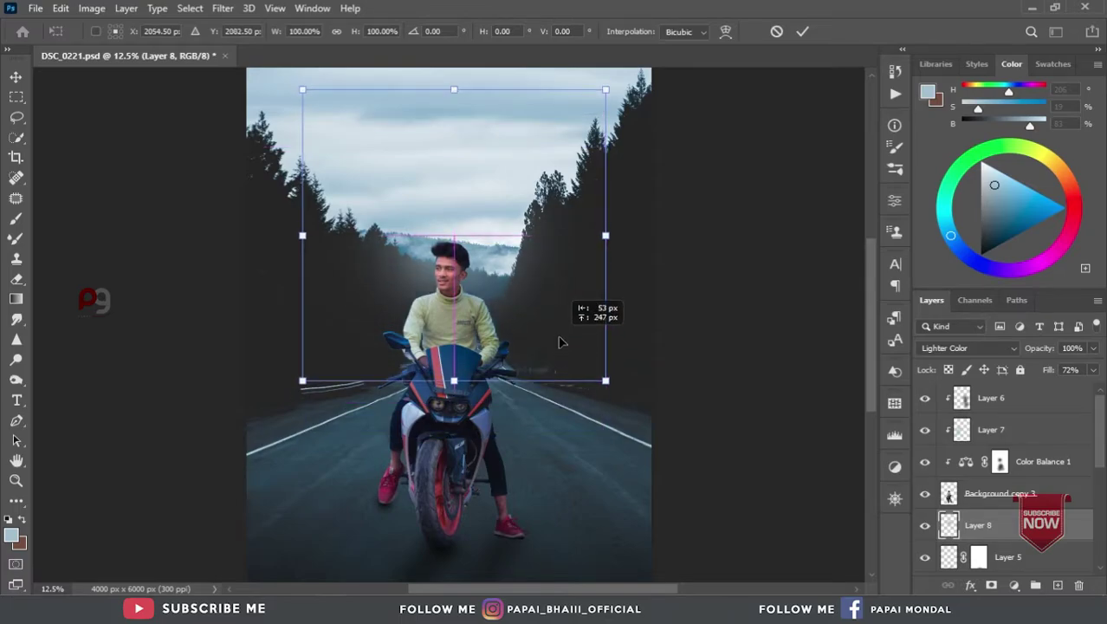
{"action": "left_click", "coordinate": [802, 32]}
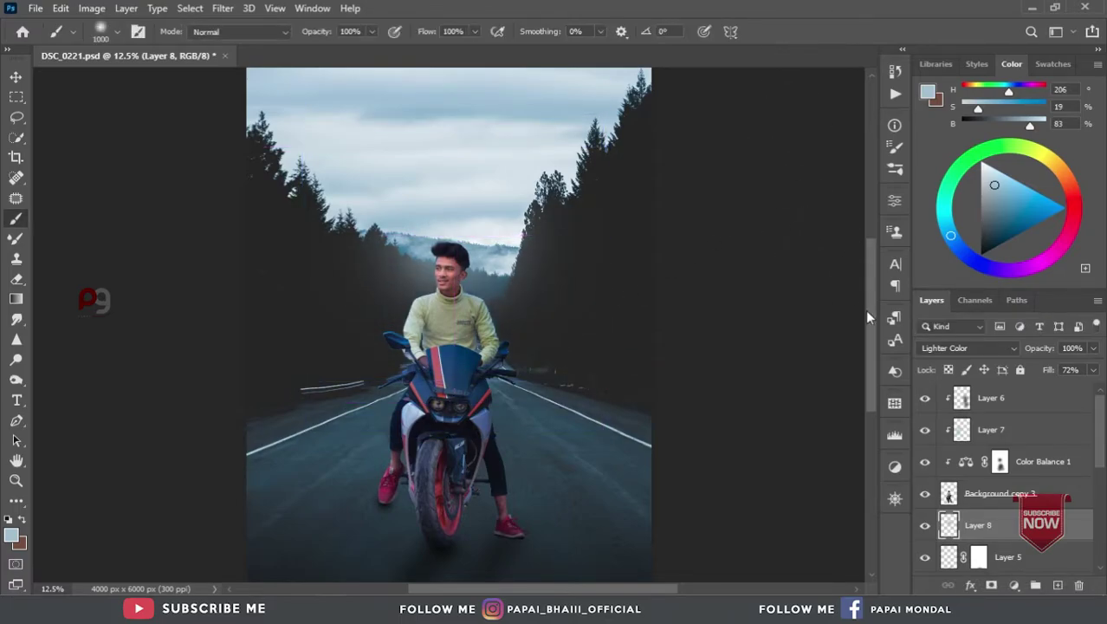
{"action": "key", "text": "ctrl+minus"}
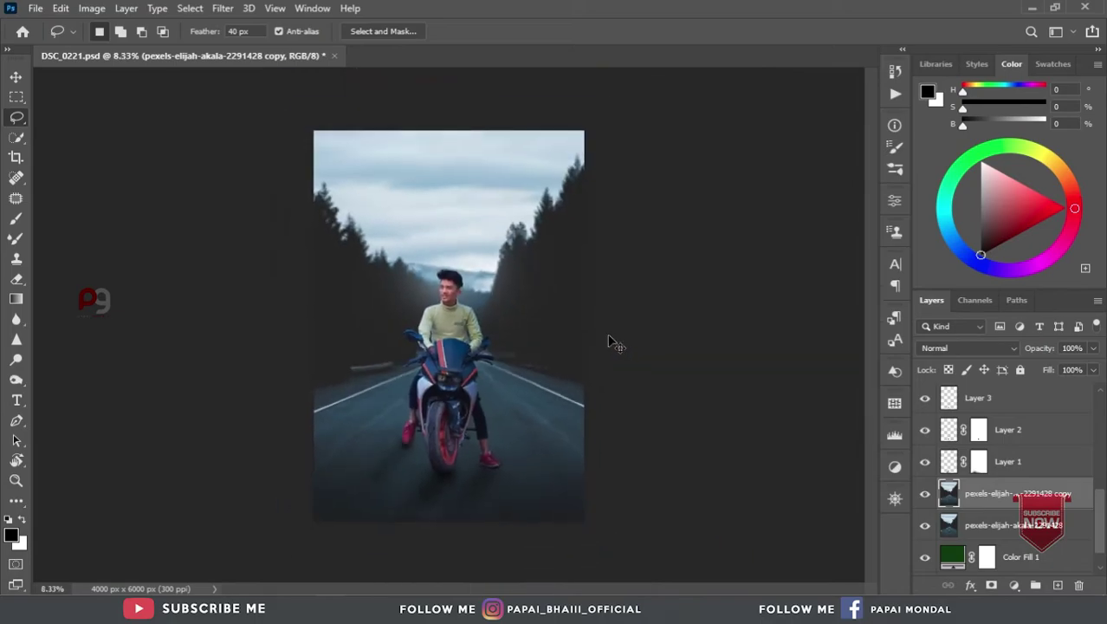
Step: Rotate the Layer 5 shadow about -6.8° and nudge it slightly down and right
{"action": "key", "text": "ctrl+plus"}
{"action": "left_click_drag", "start_coordinate": [564, 425], "coordinate": [584, 266]}
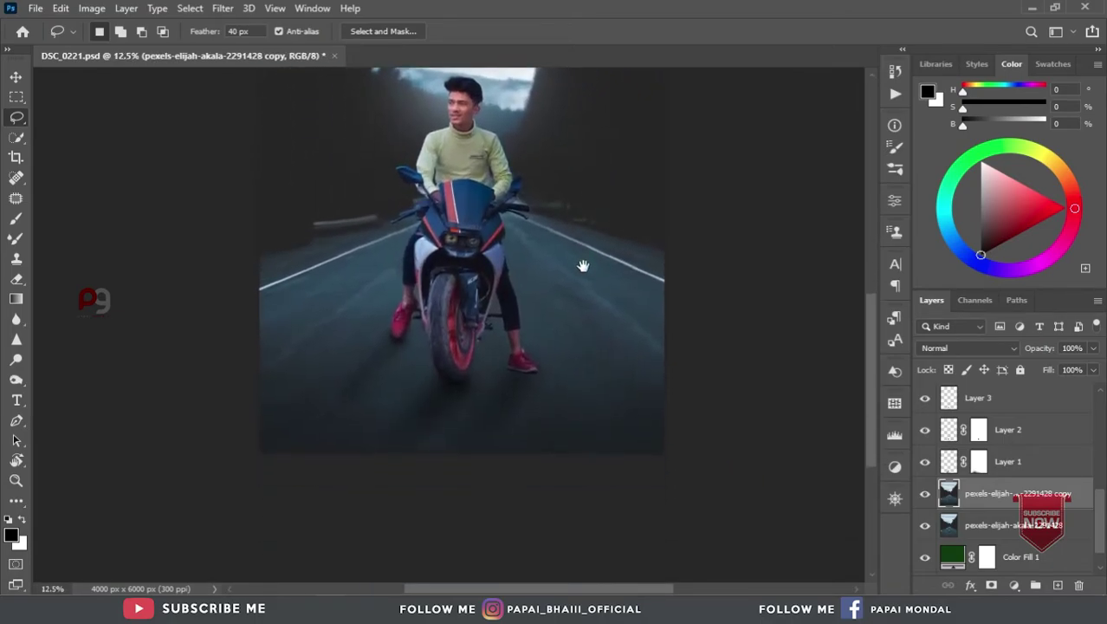
{"action": "scroll", "coordinate": [984, 491], "scroll_direction": "up", "scroll_amount": 2}
{"action": "scroll", "coordinate": [984, 491], "scroll_direction": "up", "scroll_amount": 2}
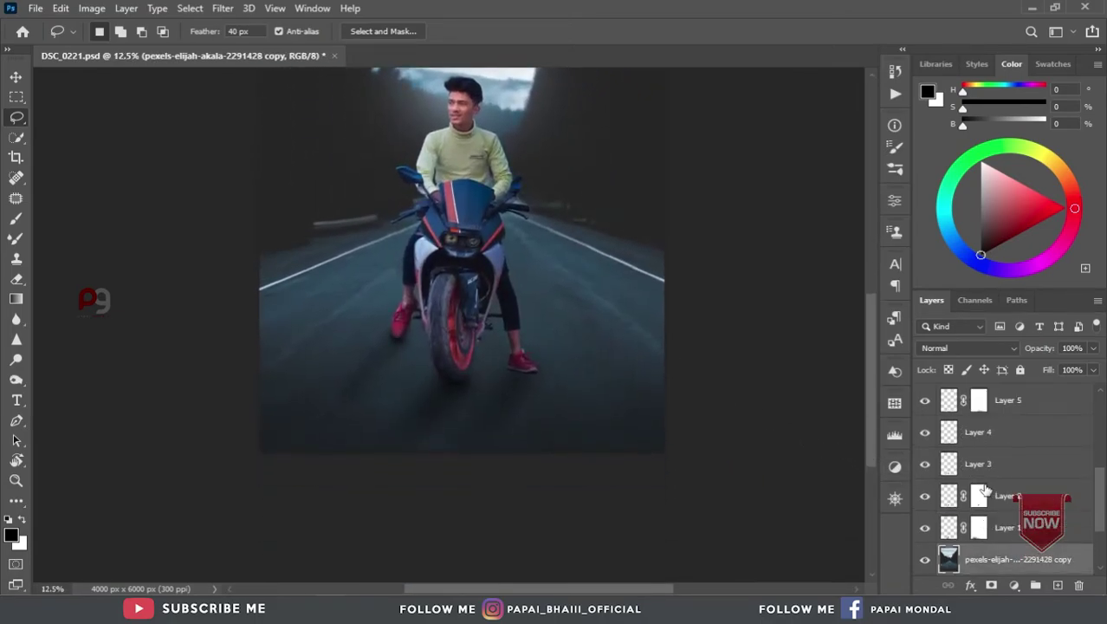
{"action": "scroll", "coordinate": [984, 491], "scroll_direction": "up", "scroll_amount": 1}
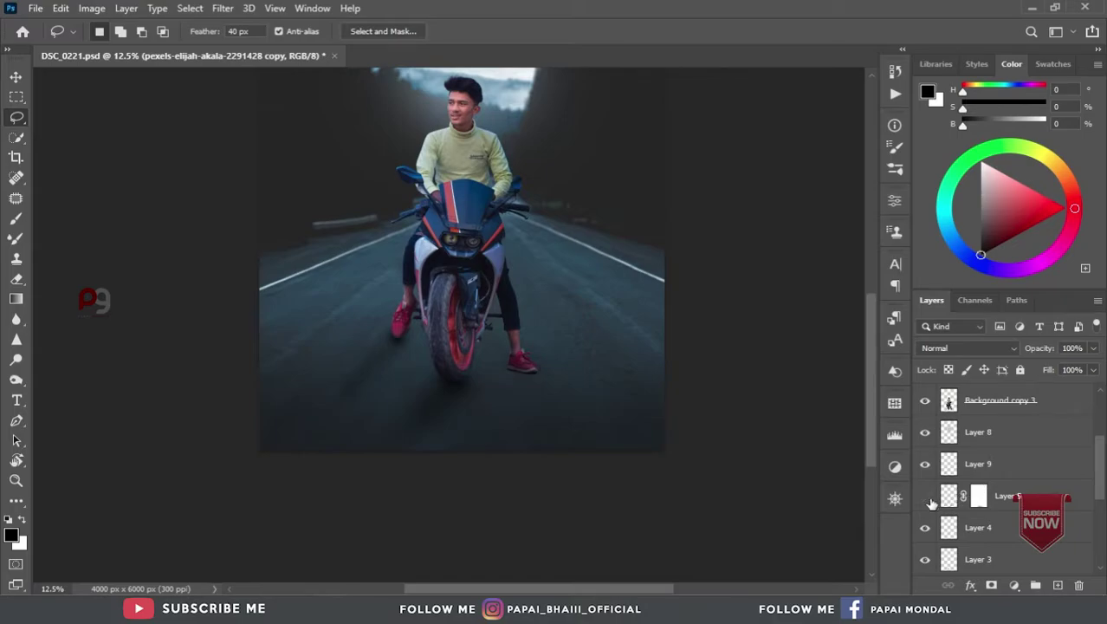
{"action": "left_click", "coordinate": [950, 498]}
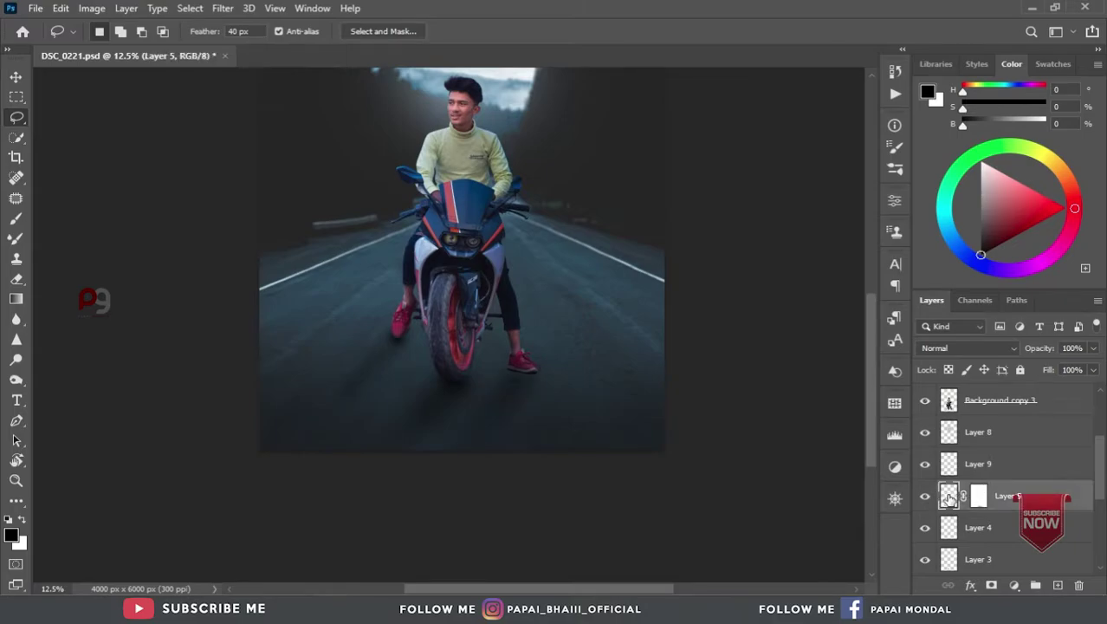
{"action": "key", "text": "ctrl+t"}
{"action": "left_click_drag", "start_coordinate": [405, 488], "coordinate": [411, 492]}
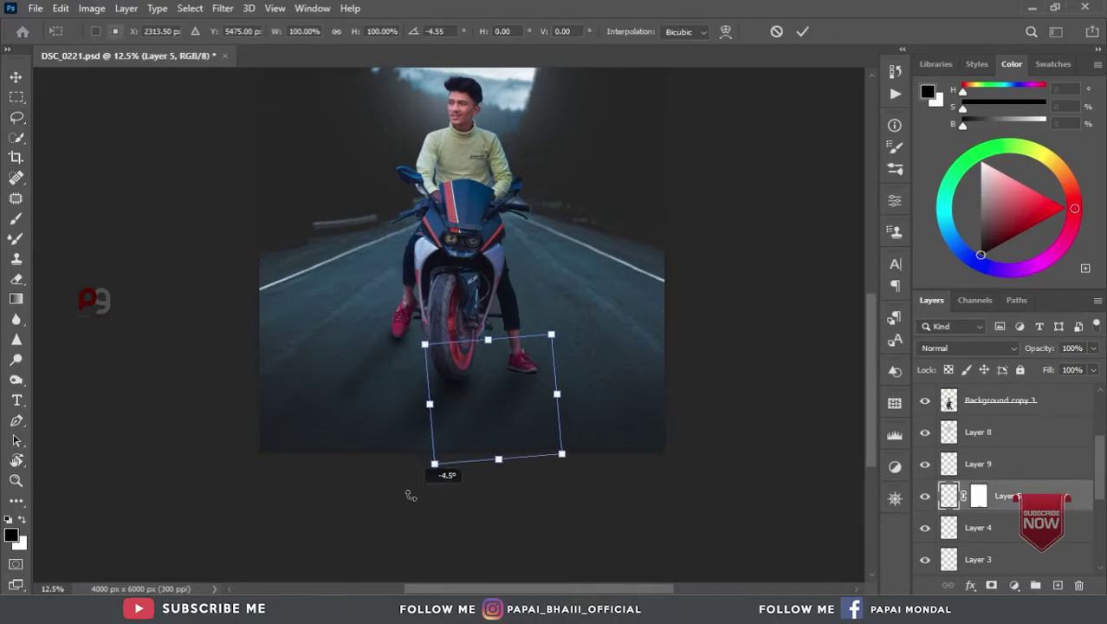
{"action": "left_click_drag", "start_coordinate": [485, 454], "coordinate": [487, 460]}
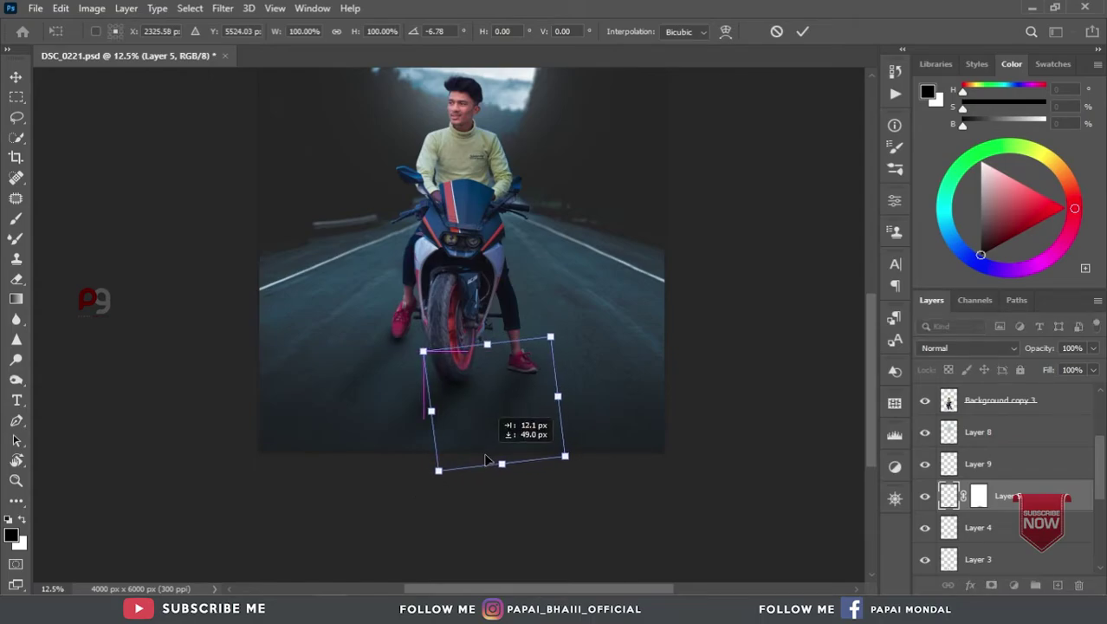
{"action": "left_click", "coordinate": [803, 32]}
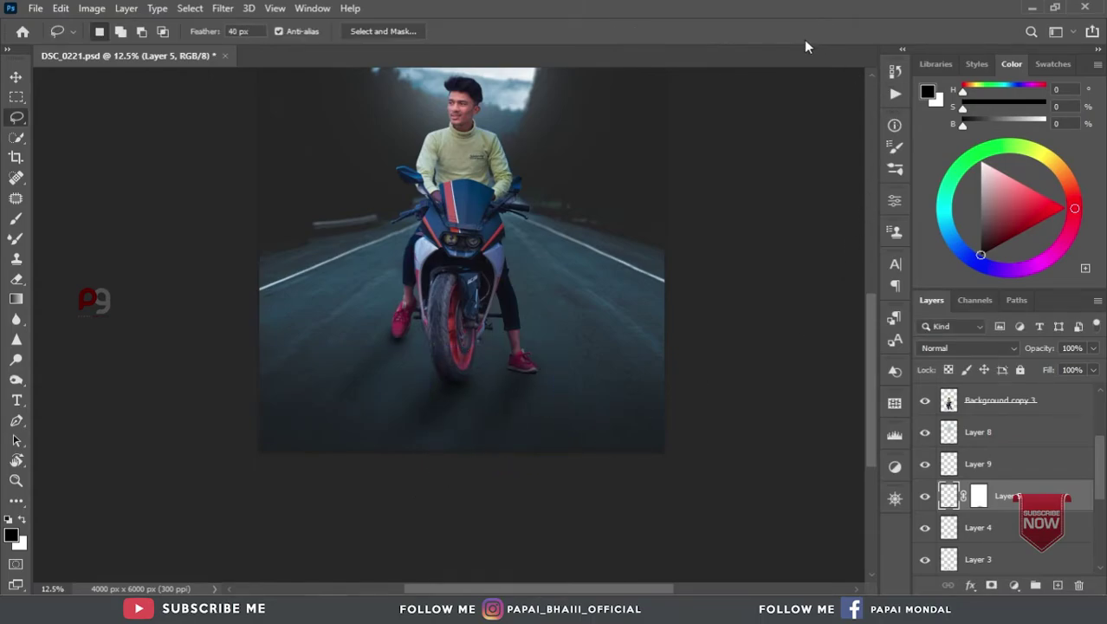
{"action": "key", "text": "ctrl+minus"}
{"action": "key", "text": "ctrl+minus"}
{"action": "key", "text": "ctrl+minus"}
{"action": "key", "text": "ctrl+plus"}
{"action": "key", "text": "ctrl+plus"}
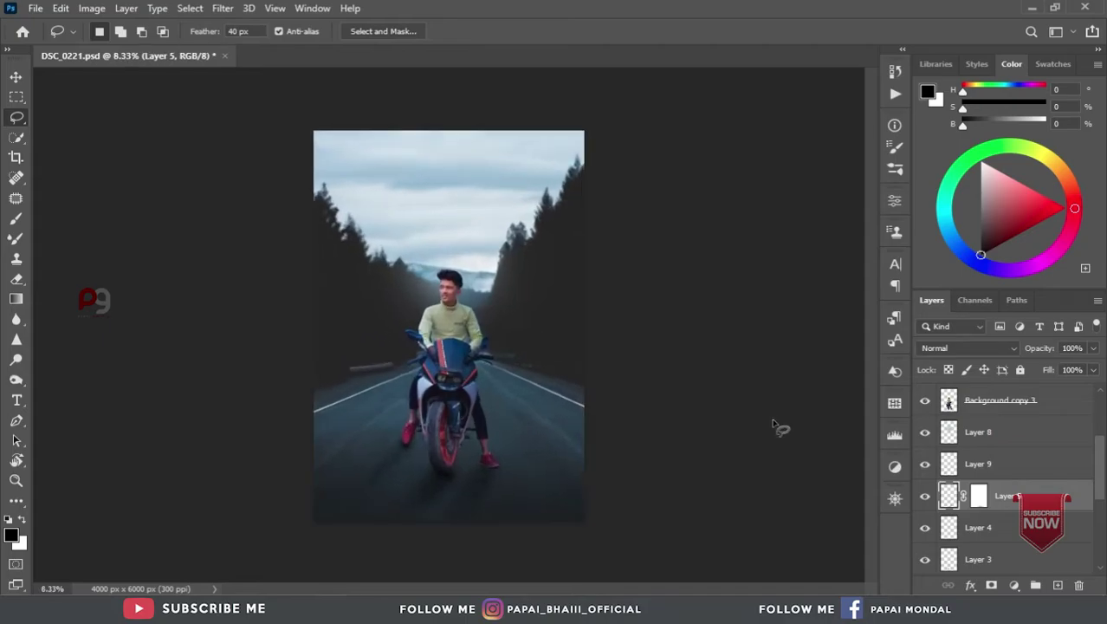
Step: Add a layer mask to Layer 9 and pick the Brush tool
{"action": "left_click", "coordinate": [981, 465]}
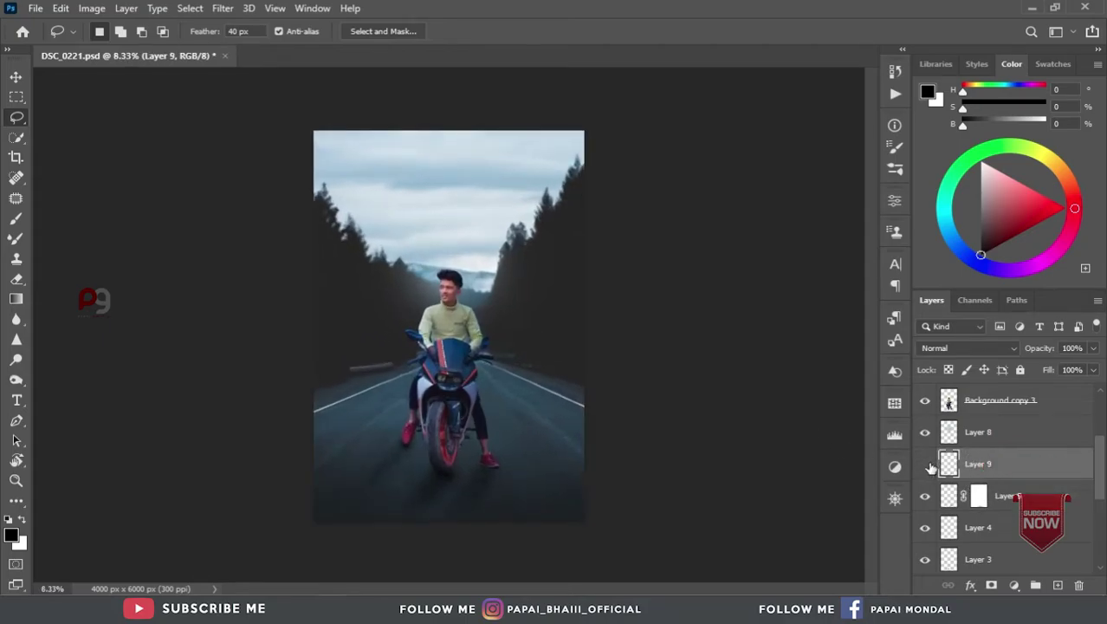
{"action": "left_click", "coordinate": [993, 586]}
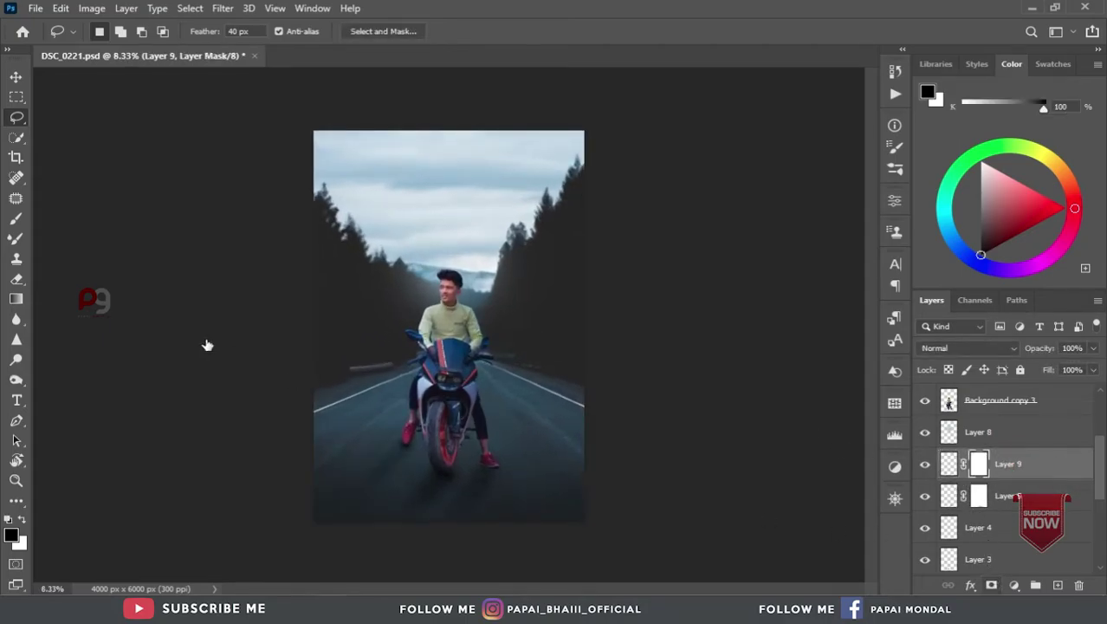
{"action": "left_click", "coordinate": [17, 221]}
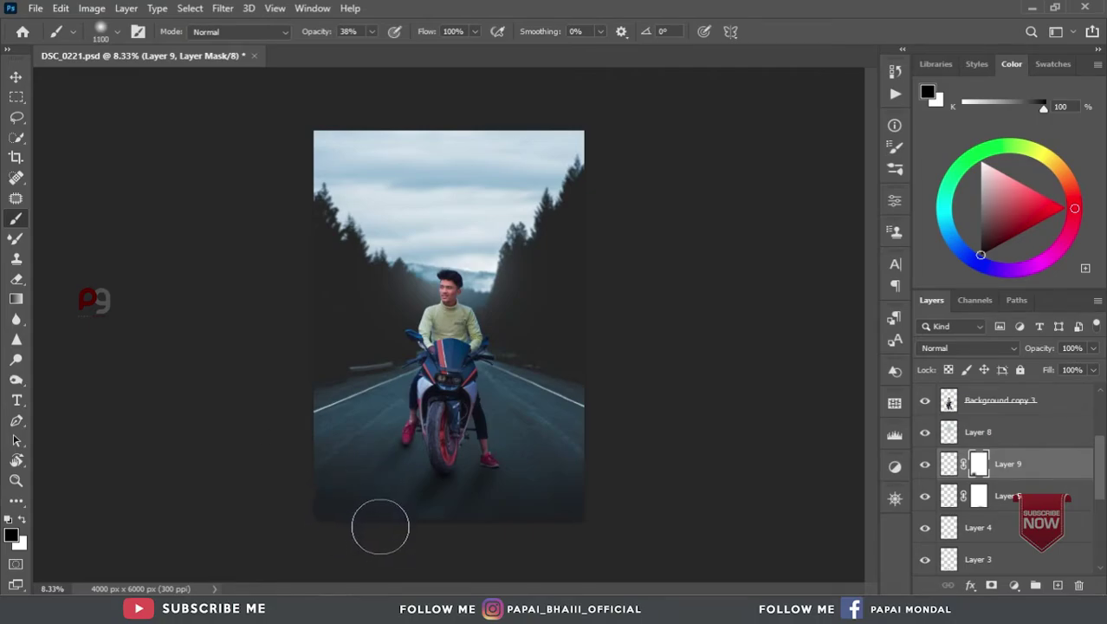
{"action": "scroll", "coordinate": [950, 506], "scroll_direction": "up", "scroll_amount": 1}
{"action": "scroll", "coordinate": [948, 501], "scroll_direction": "down", "scroll_amount": 1}
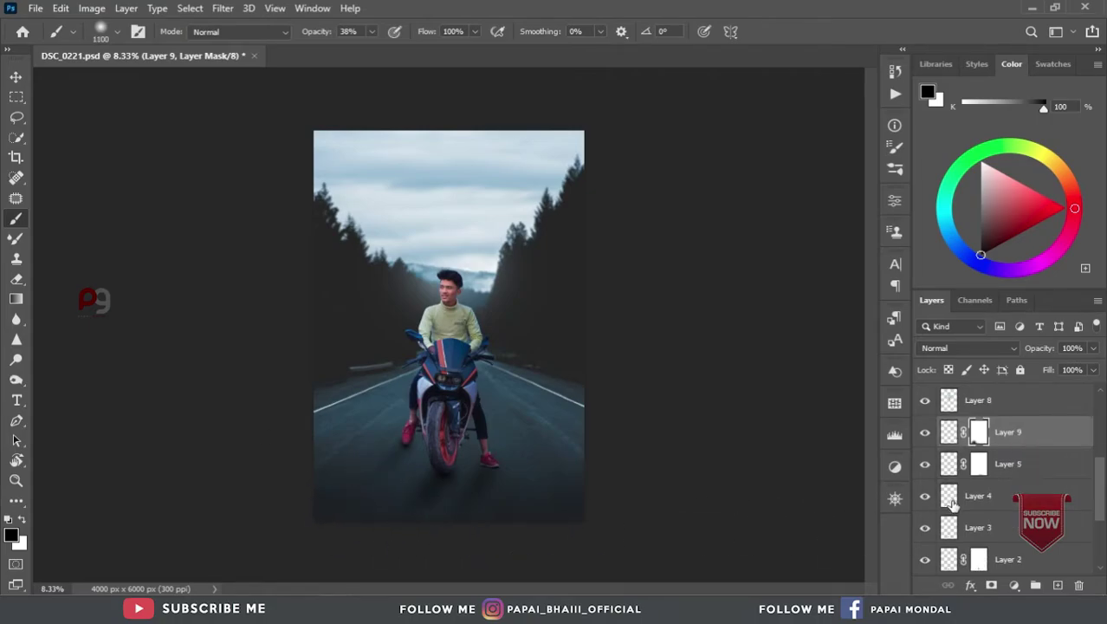
{"action": "scroll", "coordinate": [940, 489], "scroll_direction": "down", "scroll_amount": 2}
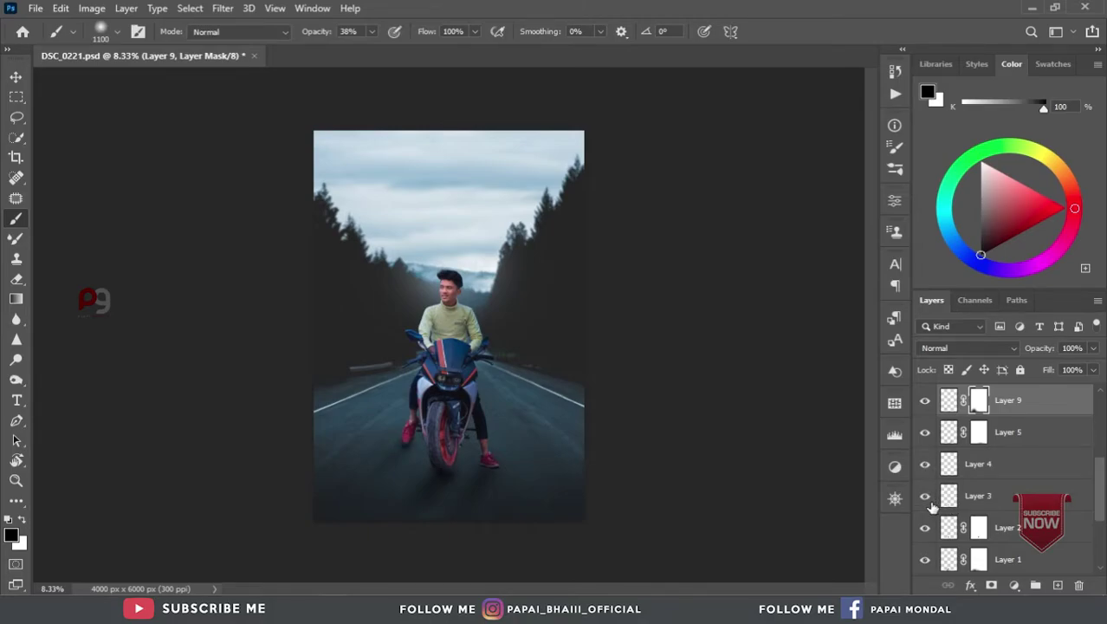
Step: Lower Layer 3's opacity to 76%, toggle Layer 9 to compare, and select Layer 1's pixels
{"action": "left_click", "coordinate": [930, 501]}
{"action": "scroll", "coordinate": [695, 486], "scroll_direction": "up", "scroll_amount": 1}
{"action": "scroll", "coordinate": [605, 383], "scroll_direction": "up", "scroll_amount": 1}
{"action": "scroll", "coordinate": [604, 390], "scroll_direction": "up", "scroll_amount": 1}
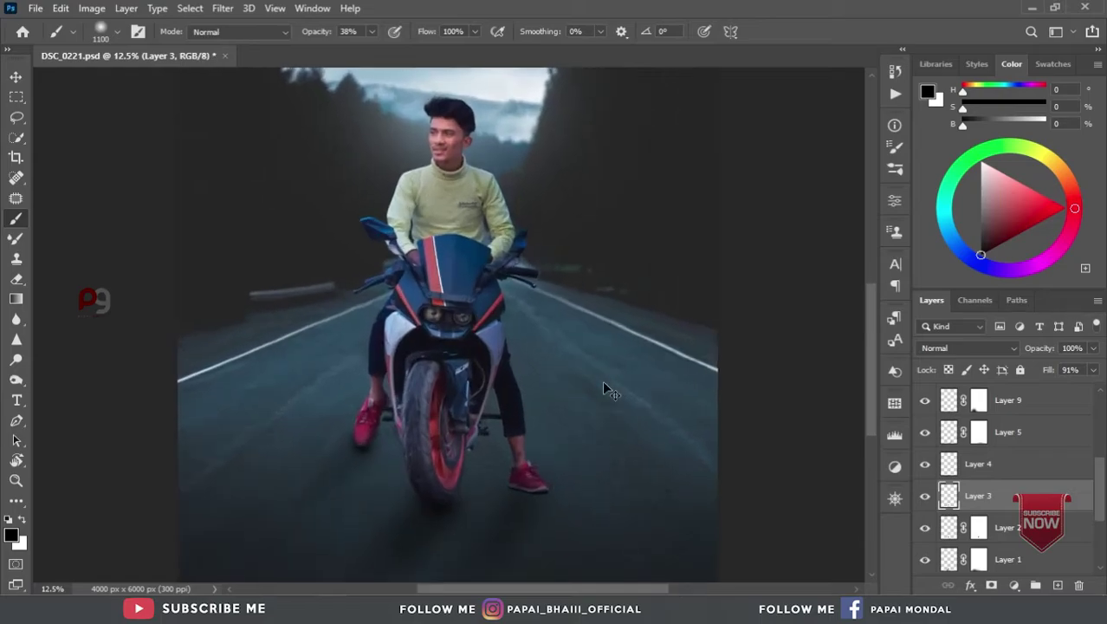
{"action": "scroll", "coordinate": [604, 390], "scroll_direction": "up", "scroll_amount": 1}
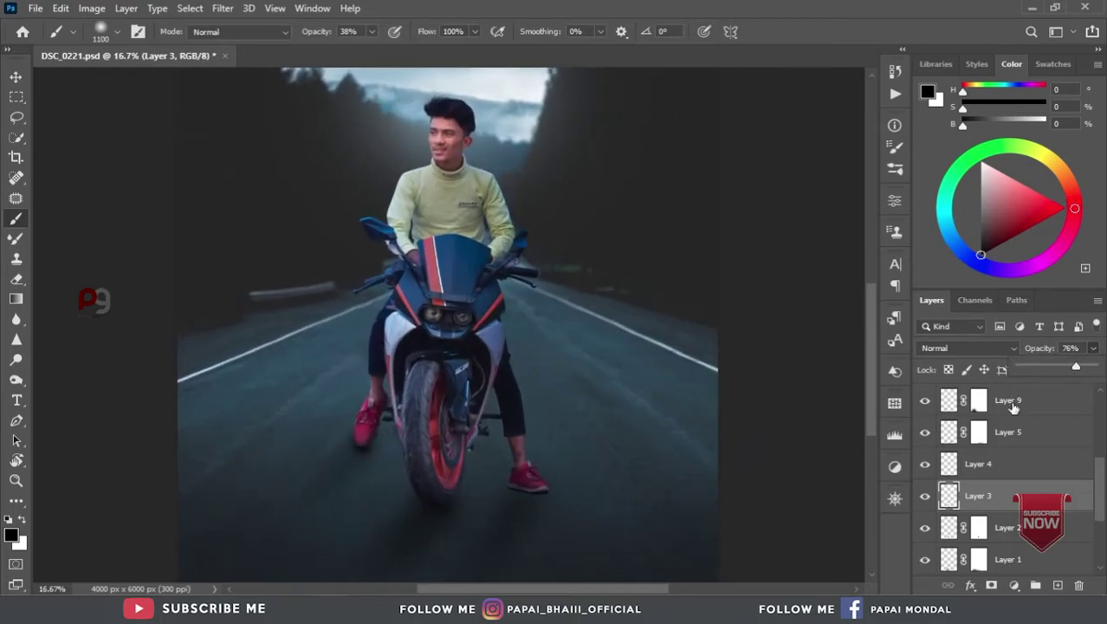
{"action": "left_click", "coordinate": [926, 400]}
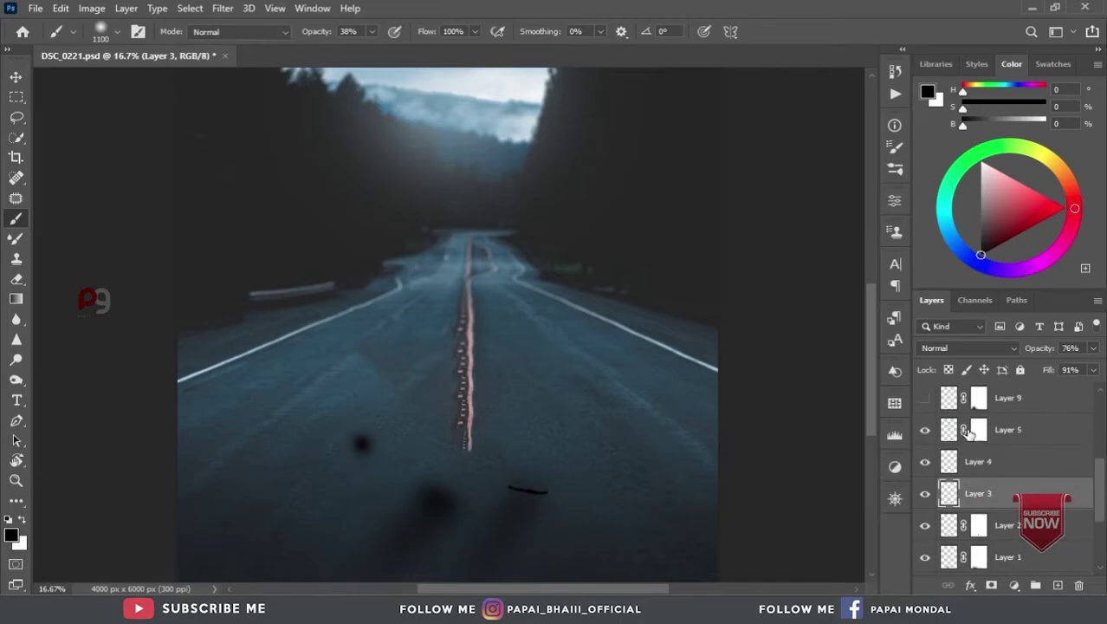
{"action": "scroll", "coordinate": [987, 442], "scroll_direction": "down", "scroll_amount": 3}
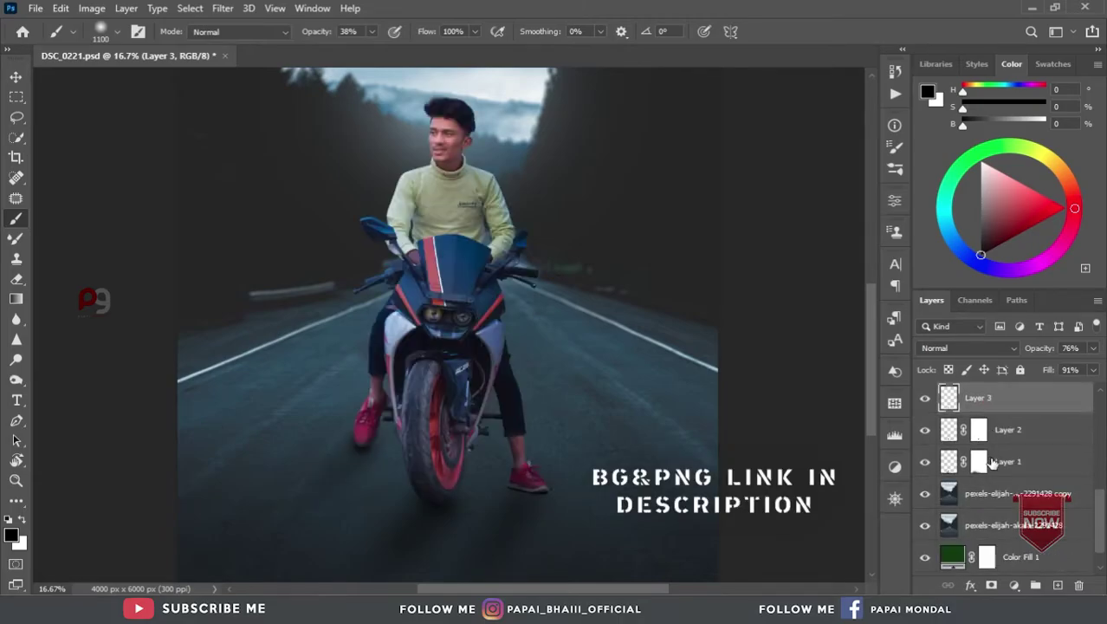
{"action": "left_click", "coordinate": [988, 461]}
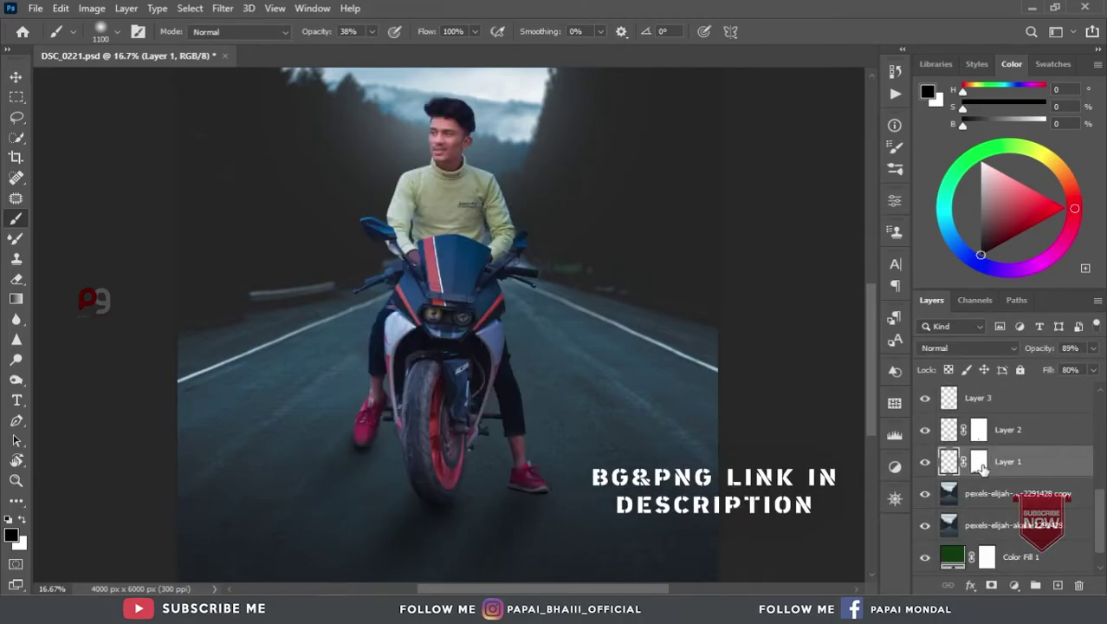
{"action": "left_click", "coordinate": [979, 464]}
{"action": "left_click", "coordinate": [949, 463]}
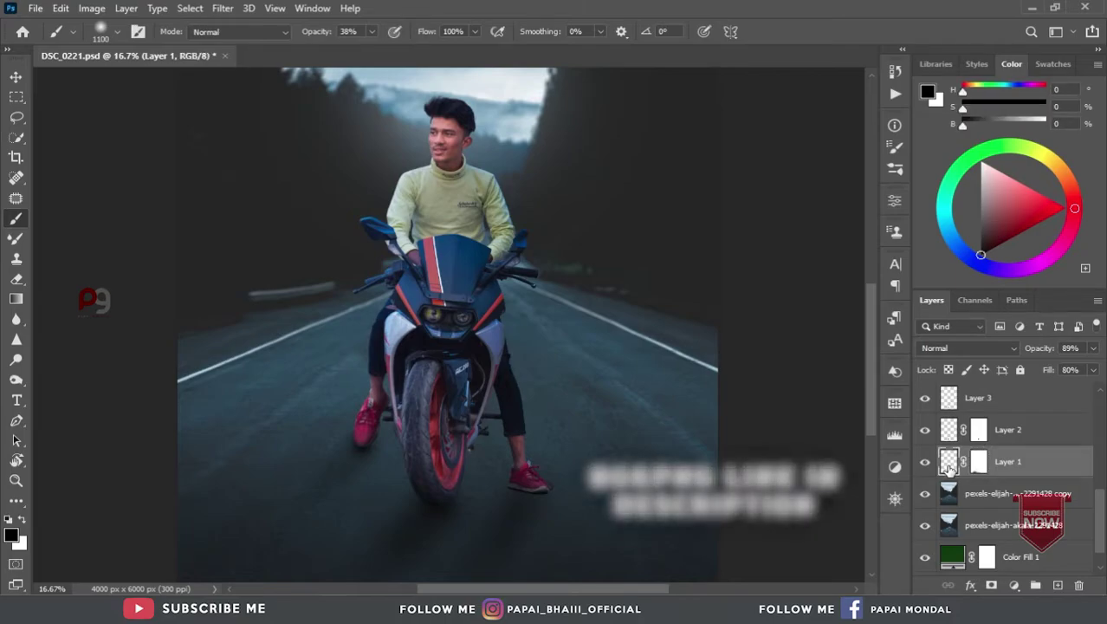
Step: Widen the Layer 1 tyre shadow to about 102%
{"action": "key", "text": "ctrl+t"}
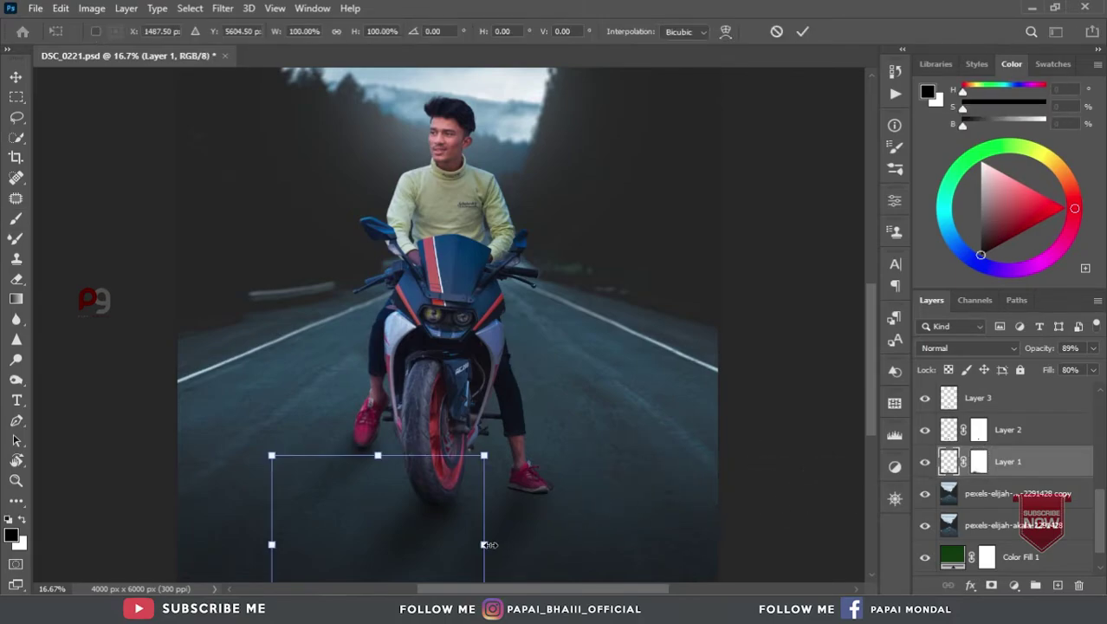
{"action": "left_click_drag", "start_coordinate": [488, 545], "coordinate": [484, 545]}
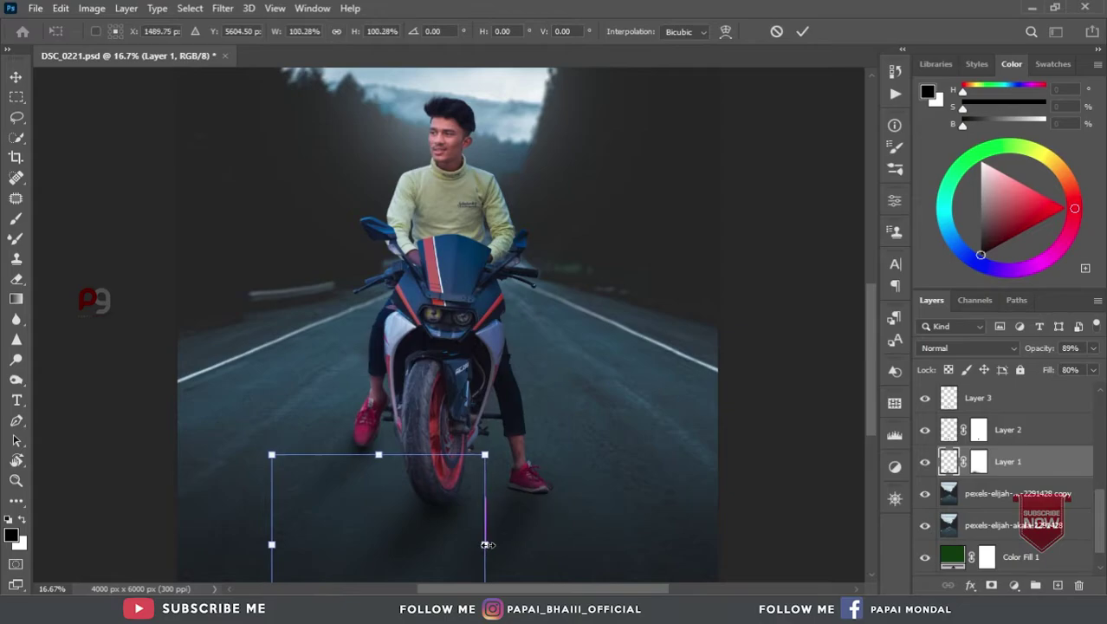
{"action": "left_click", "coordinate": [805, 31]}
{"action": "key", "text": "b"}
{"action": "key", "text": "ctrl+minus"}
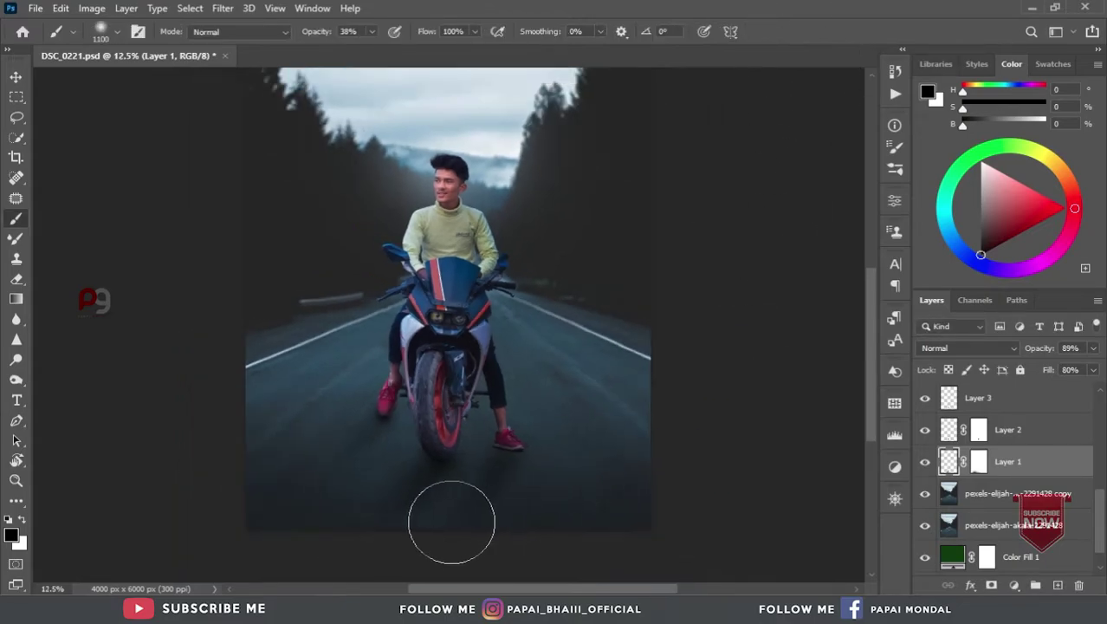
Step: Brush black on Layer 1's mask under the front tyre to fade the shadow into the road
{"action": "left_click_drag", "start_coordinate": [469, 482], "coordinate": [477, 490]}
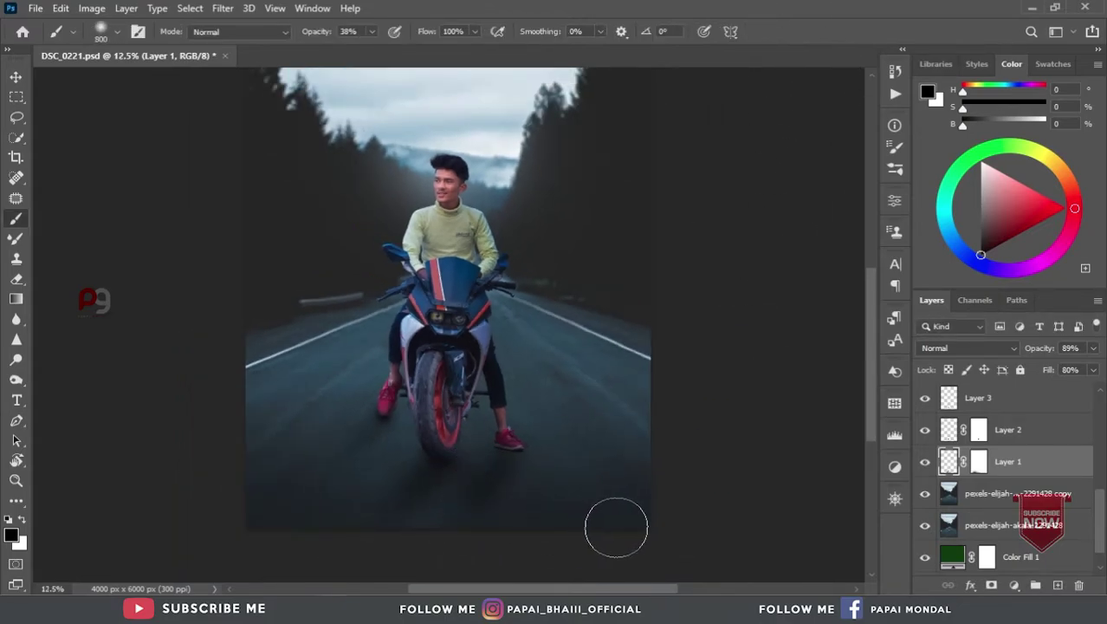
{"action": "key", "text": "ctrl+plus"}
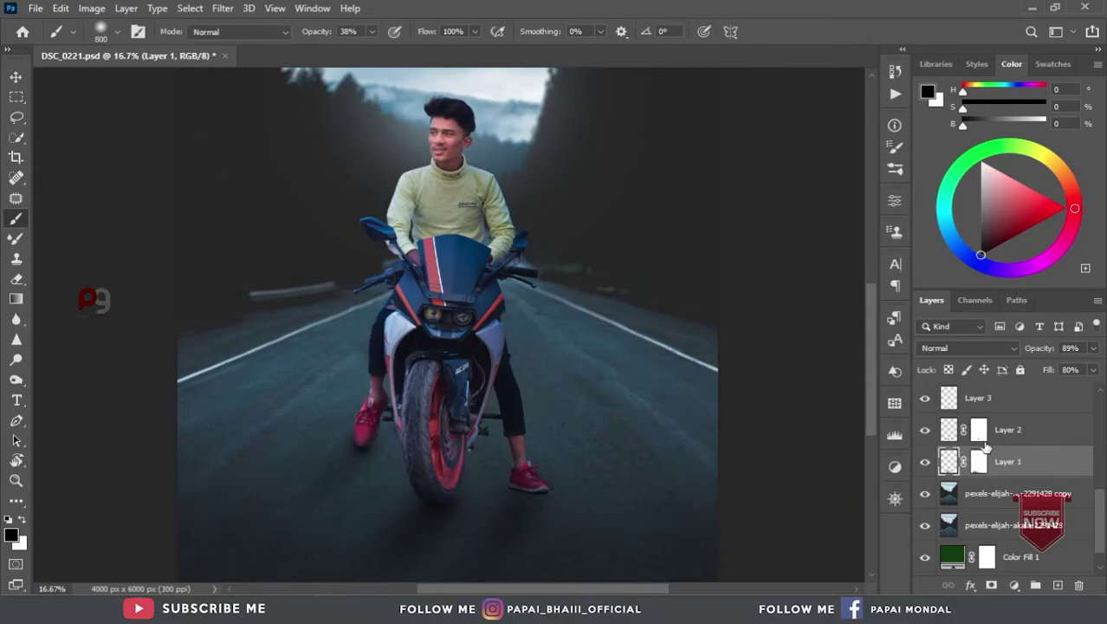
{"action": "left_click", "coordinate": [978, 462]}
{"action": "key", "text": "ctrl+plus"}
{"action": "scroll", "coordinate": [564, 511], "scroll_direction": "down", "scroll_amount": 1}
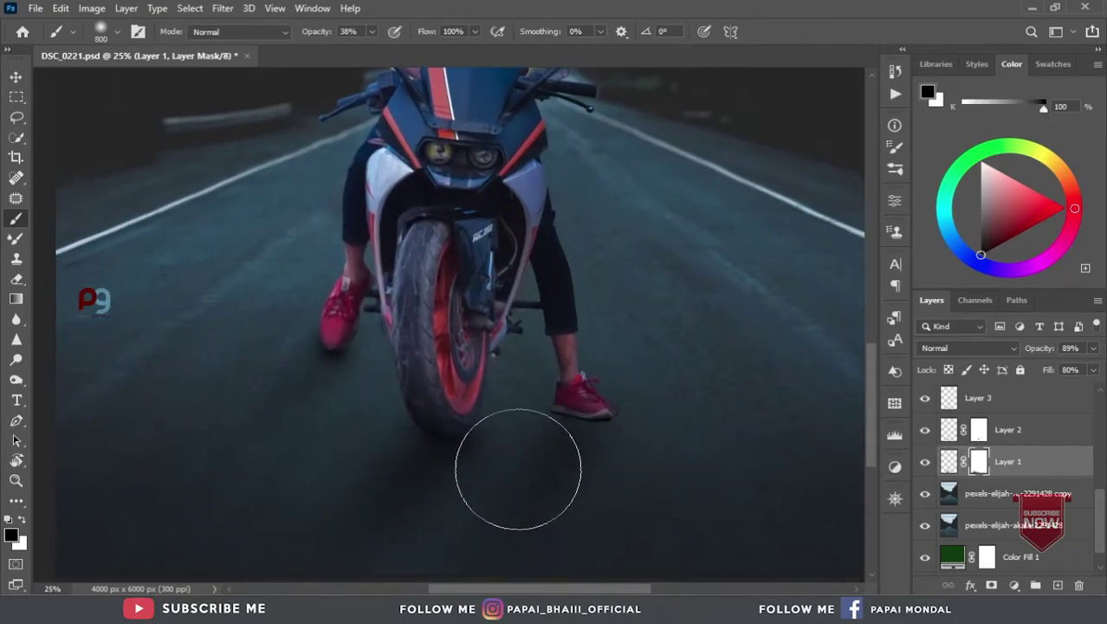
{"action": "key", "text": "bracketleft"}
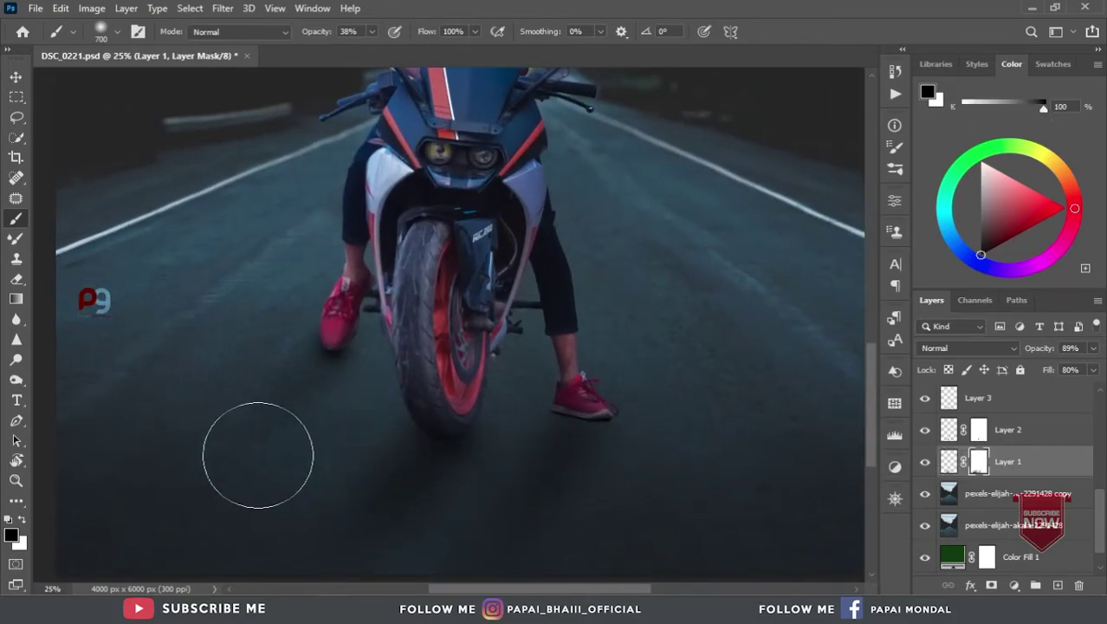
{"action": "key", "text": "ctrl+minus"}
{"action": "key", "text": "ctrl+minus"}
{"action": "key", "text": "ctrl+minus"}
{"action": "key", "text": "ctrl+plus"}
{"action": "key", "text": "ctrl+plus"}
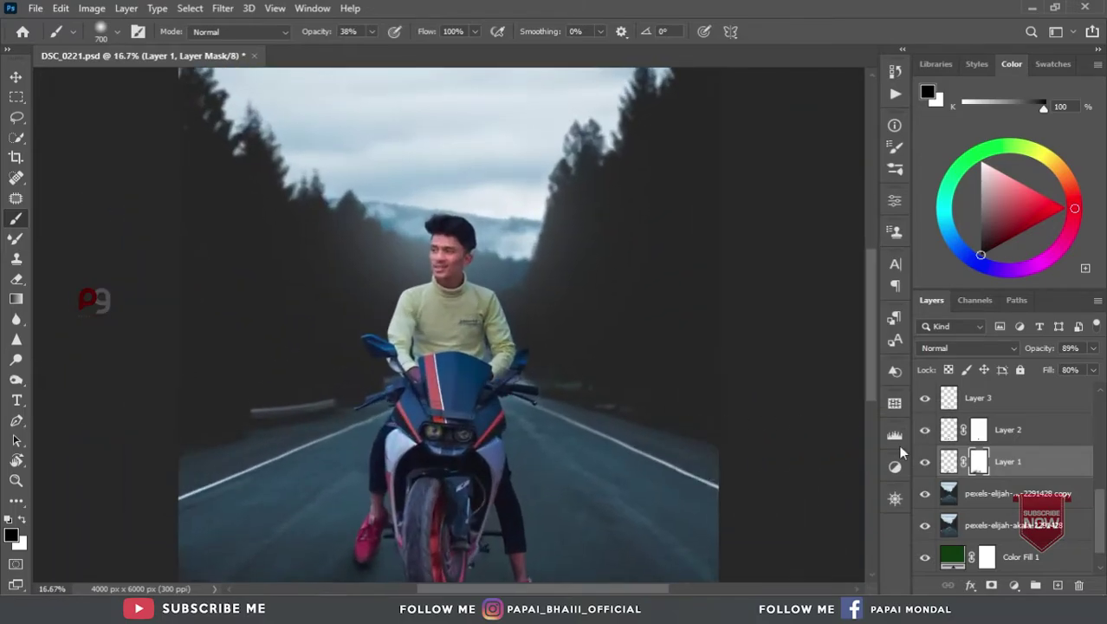
{"action": "scroll", "coordinate": [977, 457], "scroll_direction": "up", "scroll_amount": 3}
{"action": "scroll", "coordinate": [977, 457], "scroll_direction": "up", "scroll_amount": 3}
Step: Add a new empty layer above the Background copy 3 rider layer and zoom in on the bike
{"action": "left_click", "coordinate": [999, 522]}
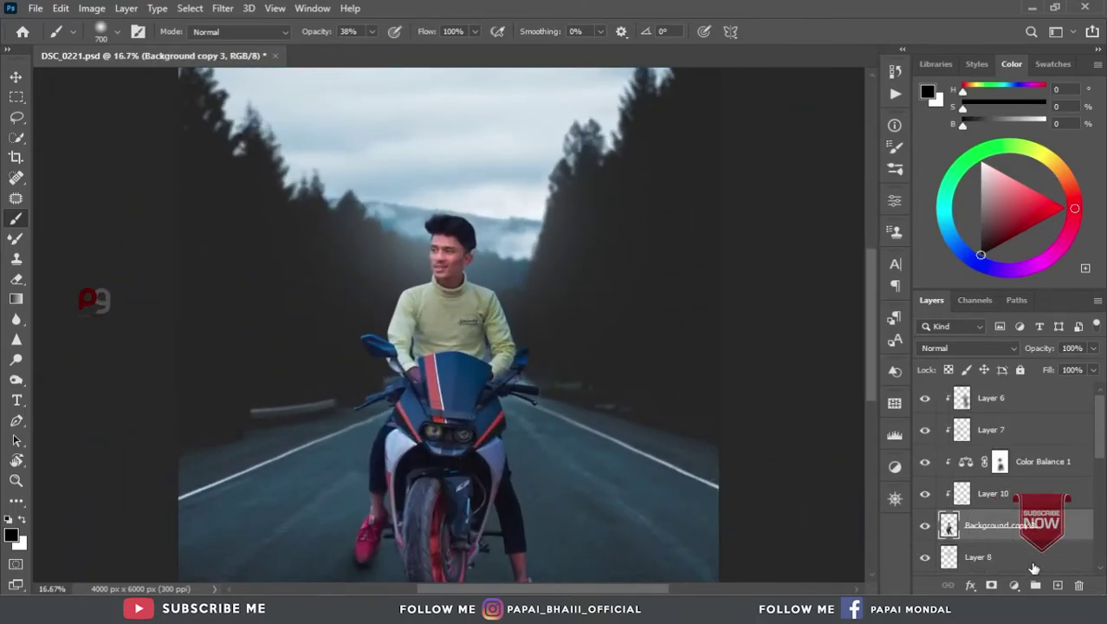
{"action": "left_click", "coordinate": [1057, 588]}
{"action": "key", "text": "ctrl+plus"}
{"action": "key", "text": "ctrl+plus"}
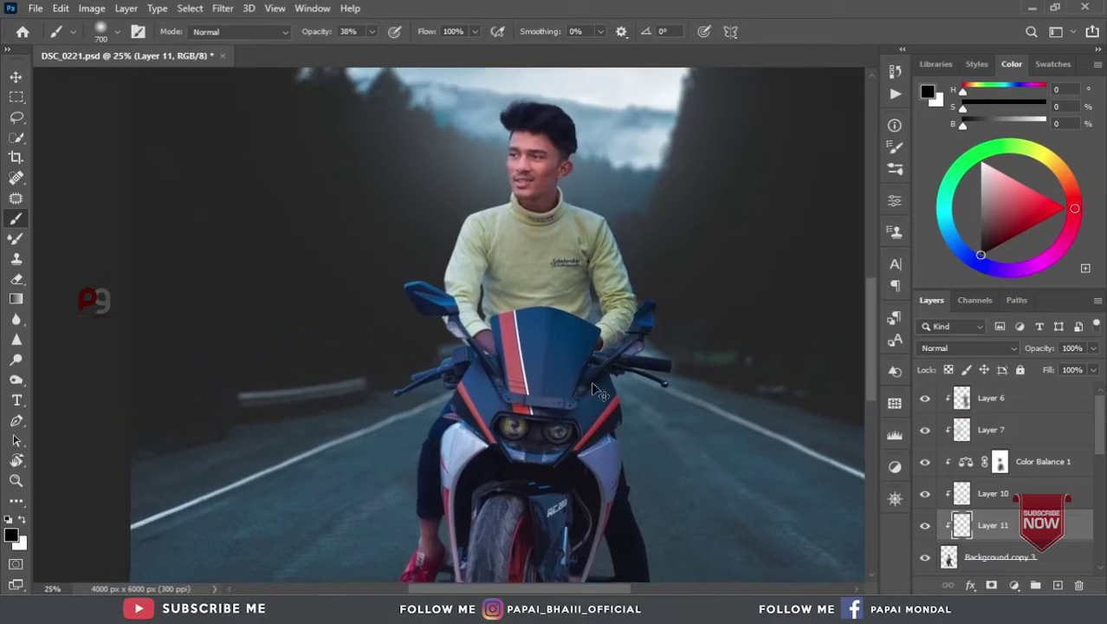
{"action": "key", "text": "ctrl+plus"}
{"action": "scroll", "coordinate": [585, 377], "scroll_direction": "up", "scroll_amount": 5}
{"action": "scroll", "coordinate": [568, 396], "scroll_direction": "up", "scroll_amount": 1}
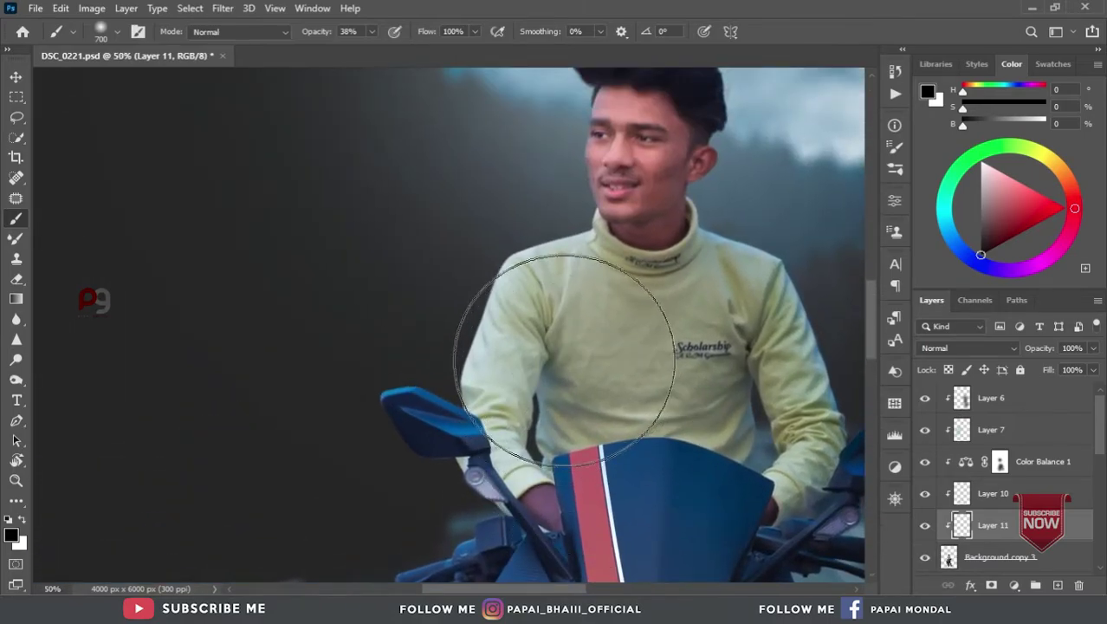
{"action": "scroll", "coordinate": [667, 346], "scroll_direction": "up", "scroll_amount": 2}
{"action": "scroll", "coordinate": [682, 302], "scroll_direction": "up", "scroll_amount": 3}
Step: Set the foreground painting colour to white and shrink the brush to a small size
{"action": "left_click", "coordinate": [786, 159], "text": "alt"}
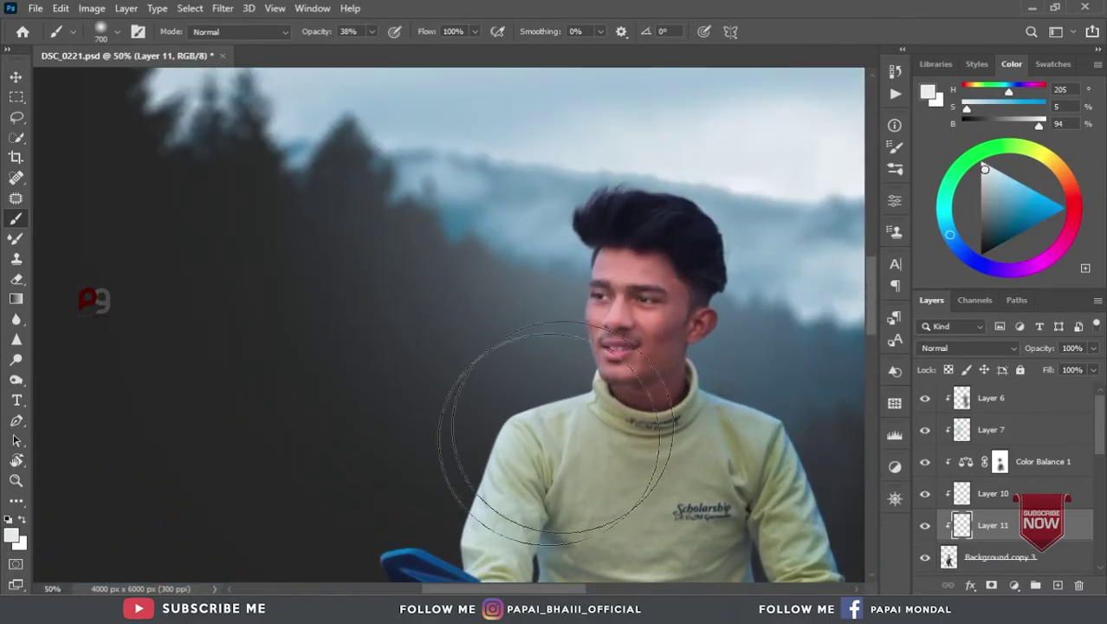
{"action": "left_click", "coordinate": [11, 535]}
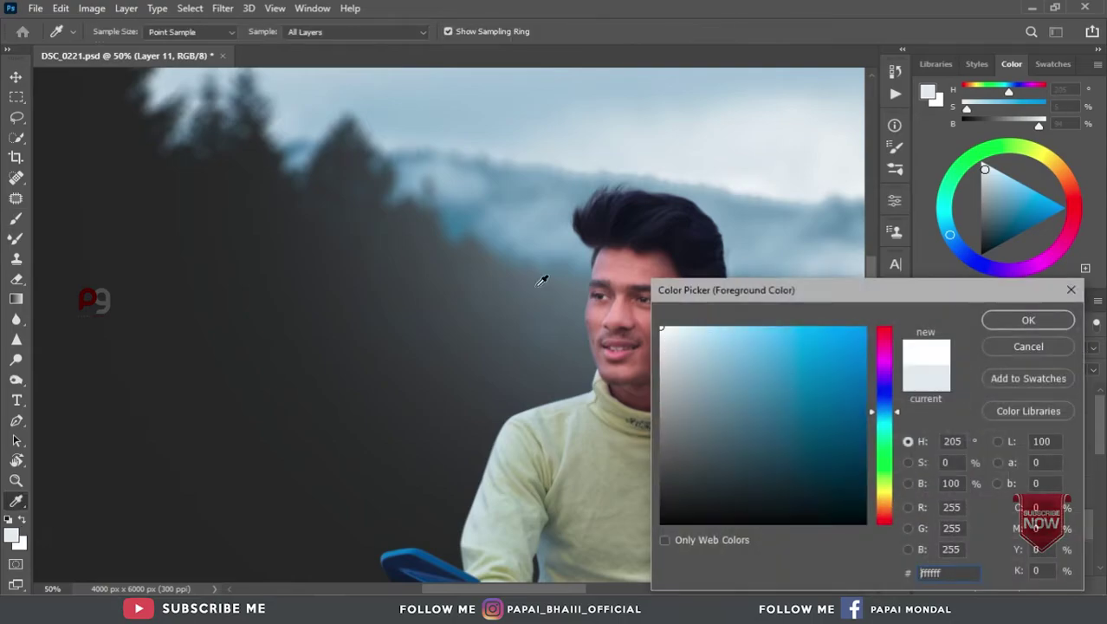
{"action": "left_click", "coordinate": [1029, 320]}
{"action": "scroll", "coordinate": [671, 429], "scroll_direction": "up", "scroll_amount": 2}
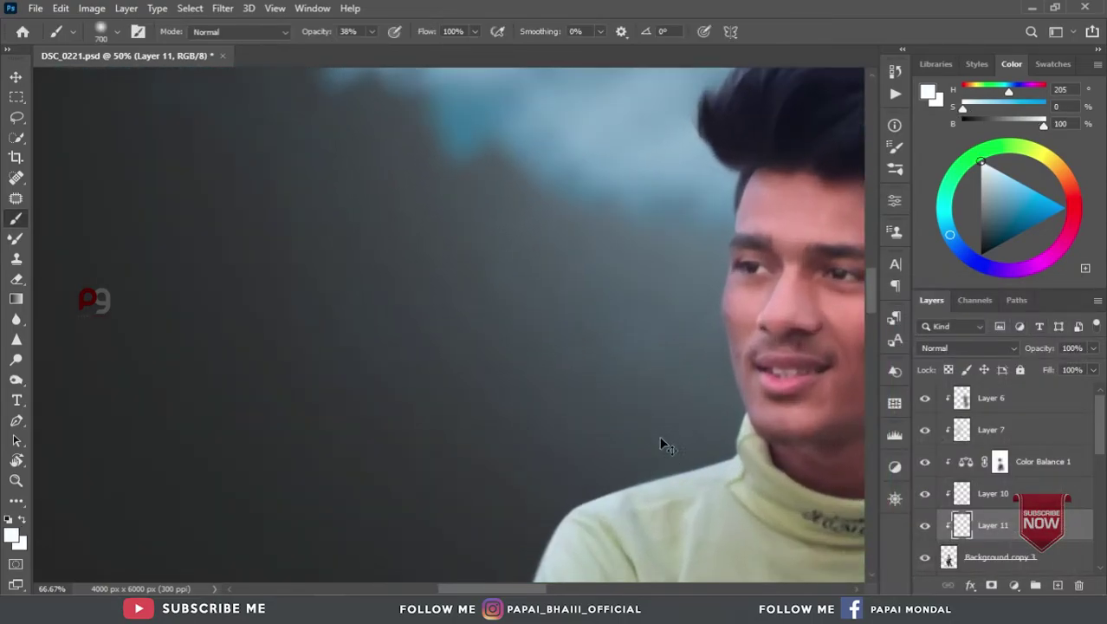
{"action": "left_click_drag", "start_coordinate": [659, 435], "coordinate": [581, 208]}
{"action": "key", "text": "bracketleft"}
{"action": "key", "text": "bracketleft"}
{"action": "key", "text": "bracketleft"}
{"action": "key", "text": "bracketleft"}
{"action": "key", "text": "bracketleft"}
{"action": "key", "text": "bracketleft"}
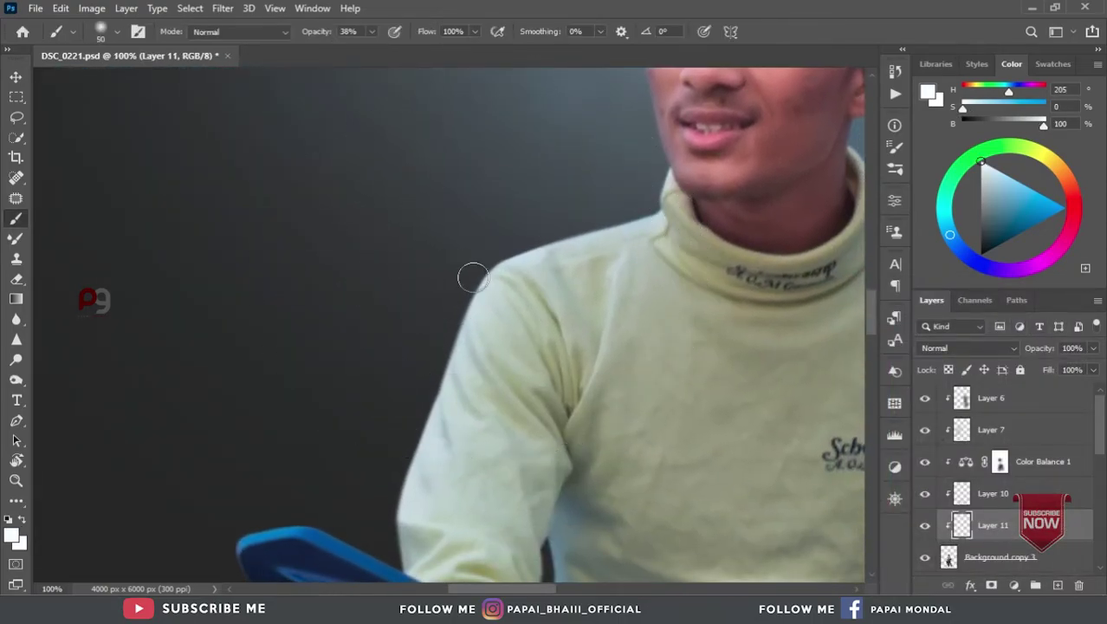
Step: Brighten the dark edge beside the left handlebar with white rim light
{"action": "left_click_drag", "start_coordinate": [393, 480], "coordinate": [422, 315]}
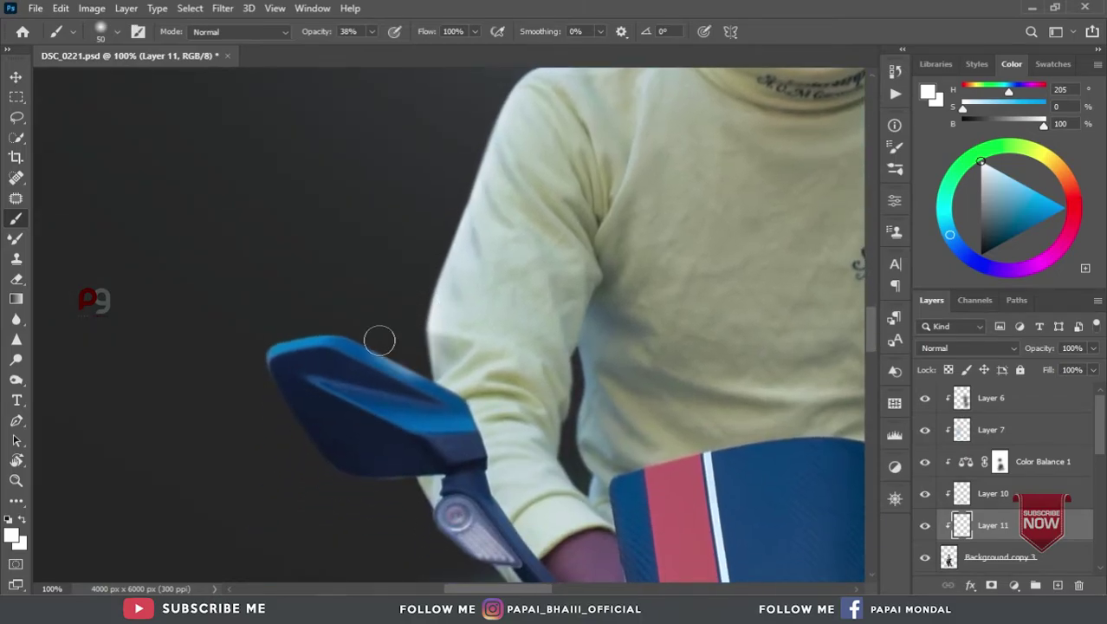
{"action": "left_click_drag", "start_coordinate": [384, 349], "coordinate": [387, 325]}
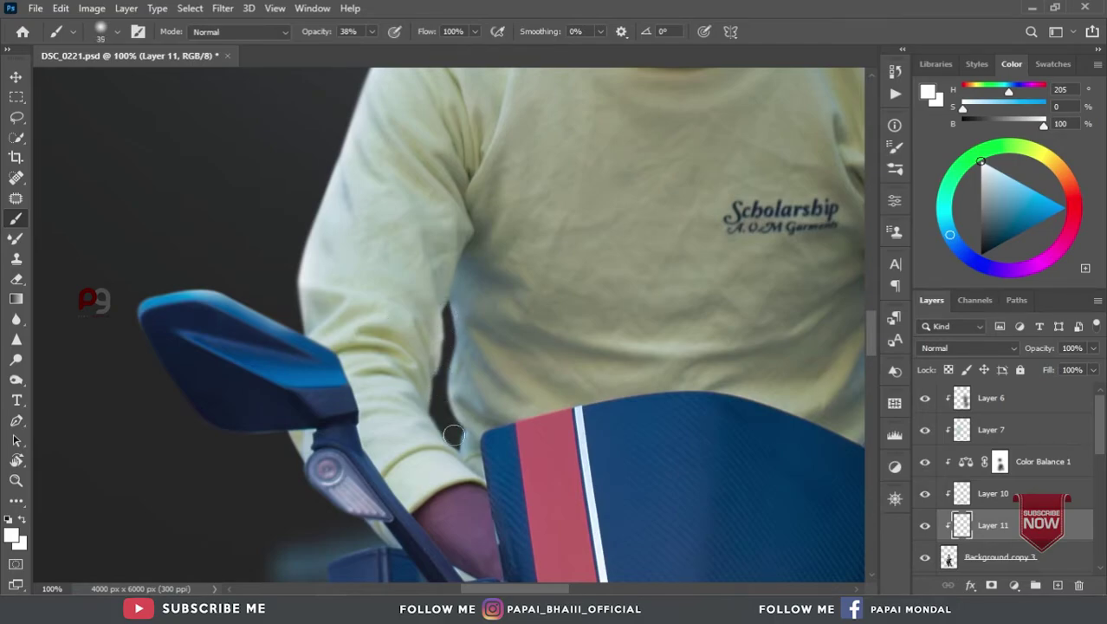
{"action": "left_click_drag", "start_coordinate": [470, 298], "coordinate": [535, 132]}
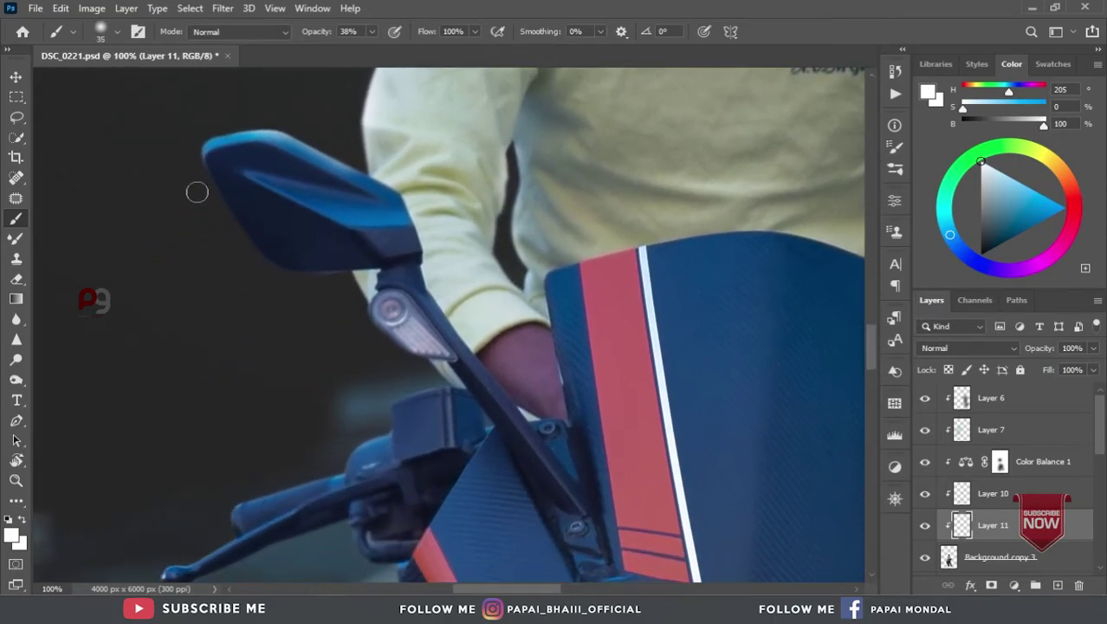
{"action": "key", "text": "bracketright"}
{"action": "left_click_drag", "start_coordinate": [292, 262], "coordinate": [495, 363]}
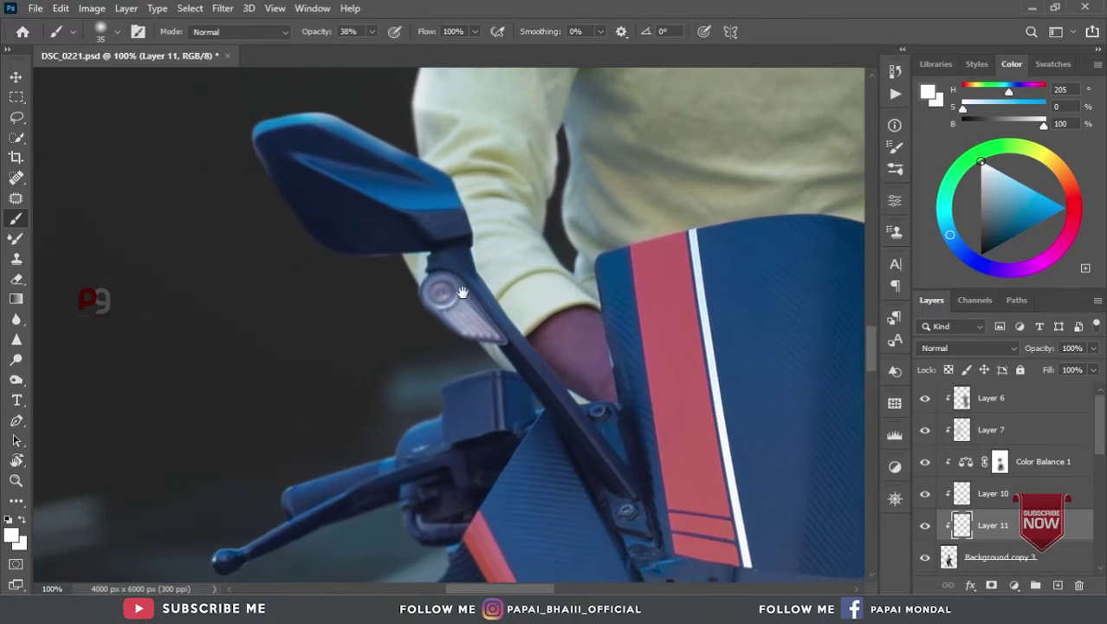
{"action": "left_click_drag", "start_coordinate": [456, 391], "coordinate": [409, 444]}
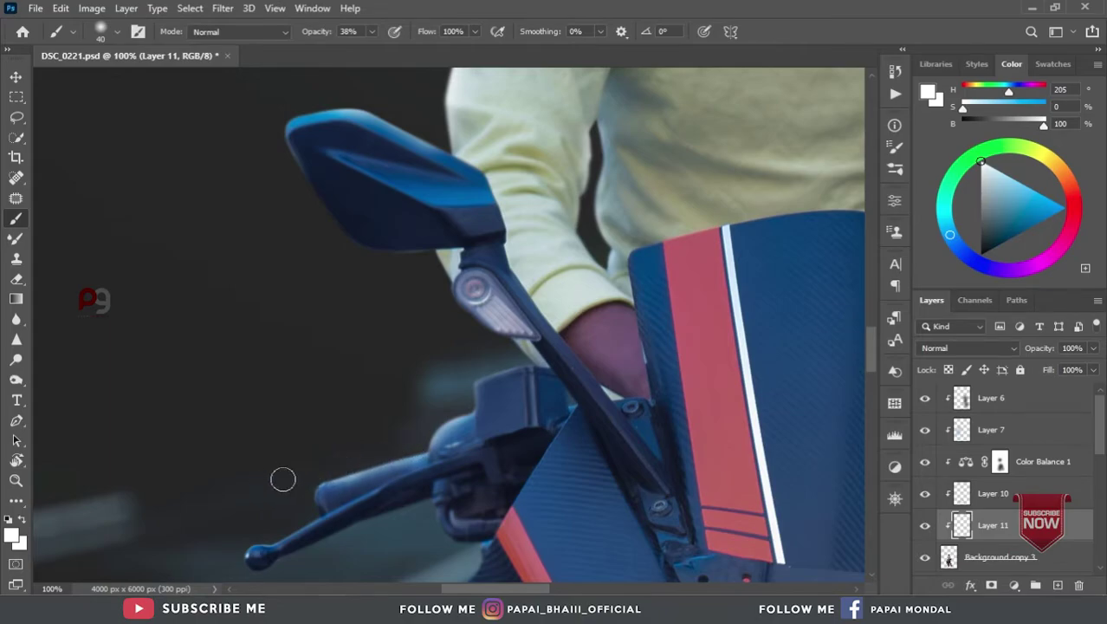
Step: Add rim light along the mirror's upper edge and beneath the handlebar light
{"action": "mouse_move", "coordinate": [458, 408]}
{"action": "left_mouse_down"}
{"action": "mouse_move", "coordinate": [307, 422]}
{"action": "mouse_move", "coordinate": [174, 418]}
{"action": "left_mouse_up"}
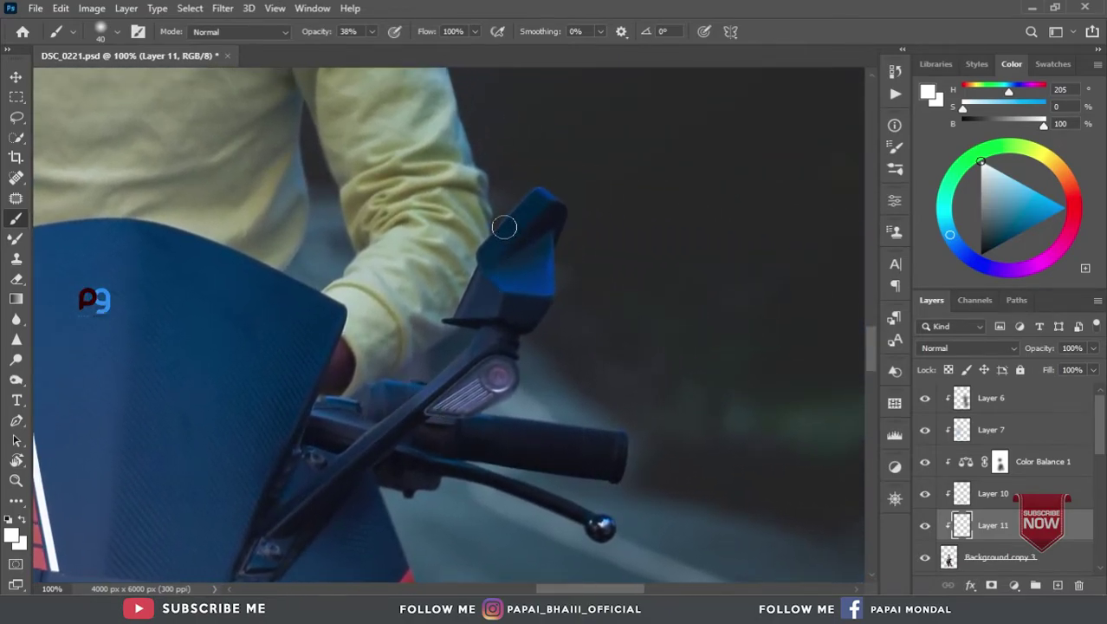
{"action": "key", "text": "bracketleft"}
{"action": "left_click_drag", "start_coordinate": [518, 201], "coordinate": [550, 189]}
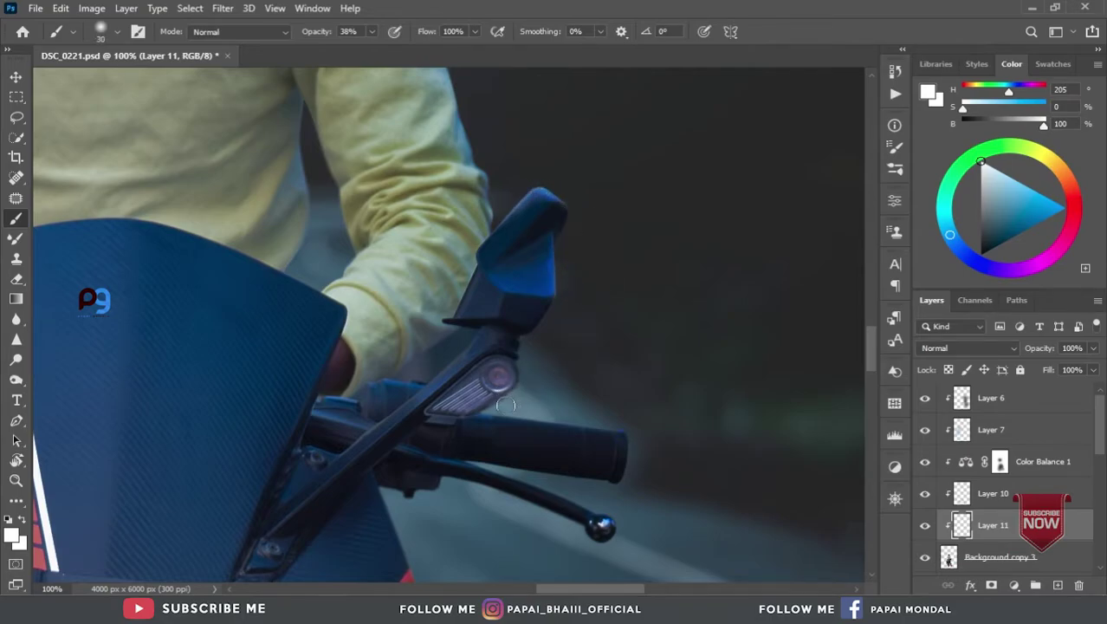
{"action": "left_click_drag", "start_coordinate": [491, 410], "coordinate": [525, 407]}
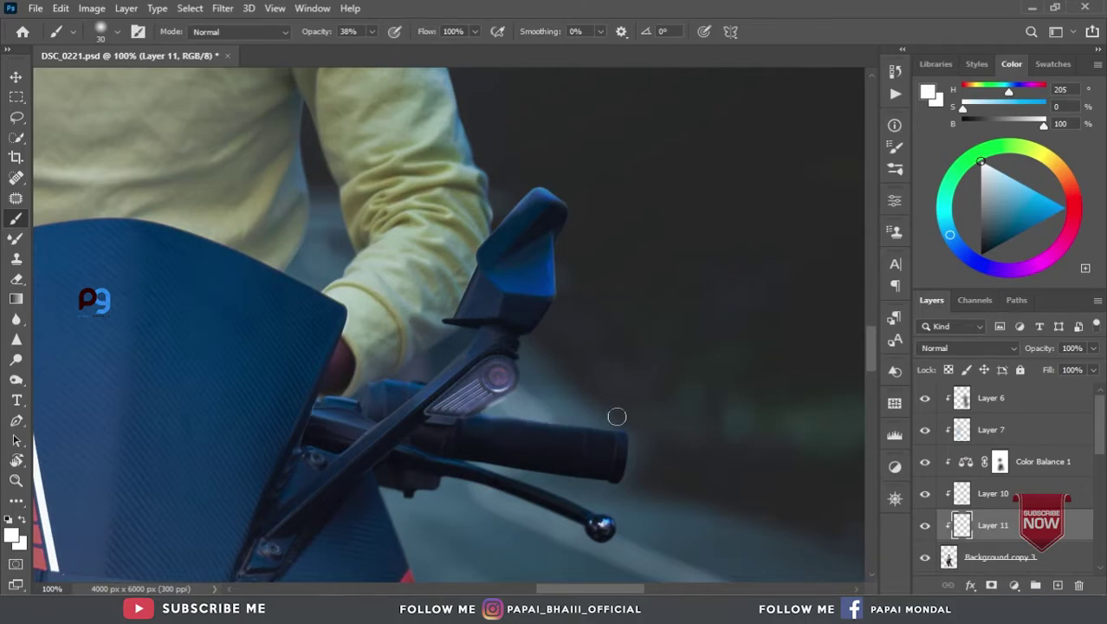
Step: Paint rim light down both edges of the arm and lighten the torso-arm gap
{"action": "scroll", "coordinate": [631, 421], "scroll_direction": "up", "scroll_amount": 5}
{"action": "scroll", "coordinate": [549, 253], "scroll_direction": "left", "scroll_amount": 2}
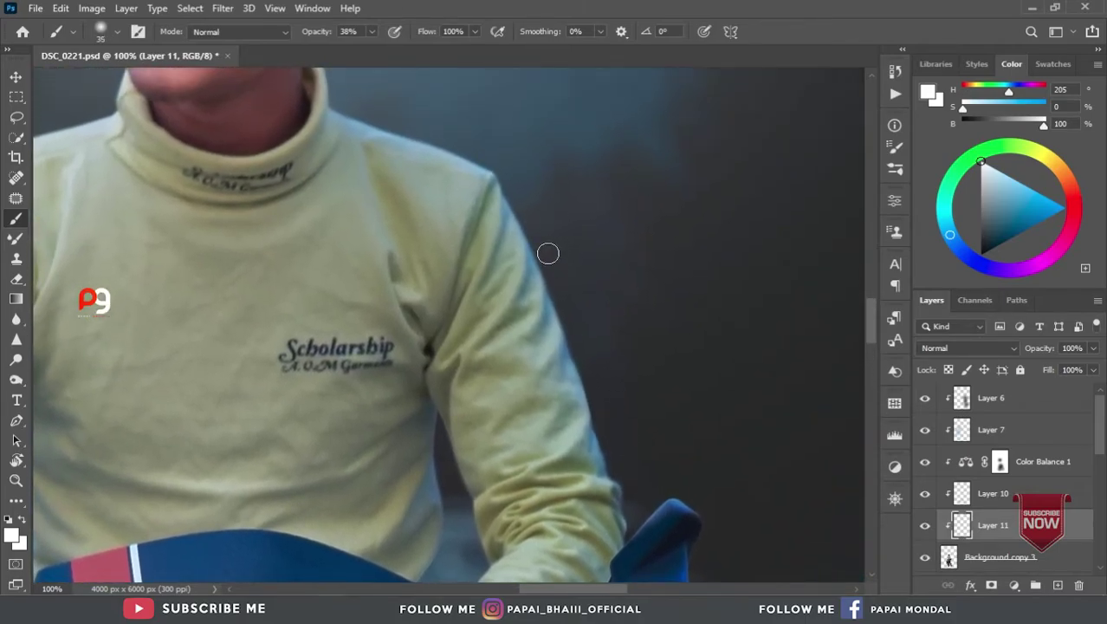
{"action": "key", "text": "bracketright"}
{"action": "left_click_drag", "start_coordinate": [547, 238], "coordinate": [610, 447]}
{"action": "scroll", "coordinate": [615, 376], "scroll_direction": "down", "scroll_amount": 4}
{"action": "scroll", "coordinate": [615, 376], "scroll_direction": "down", "scroll_amount": 1}
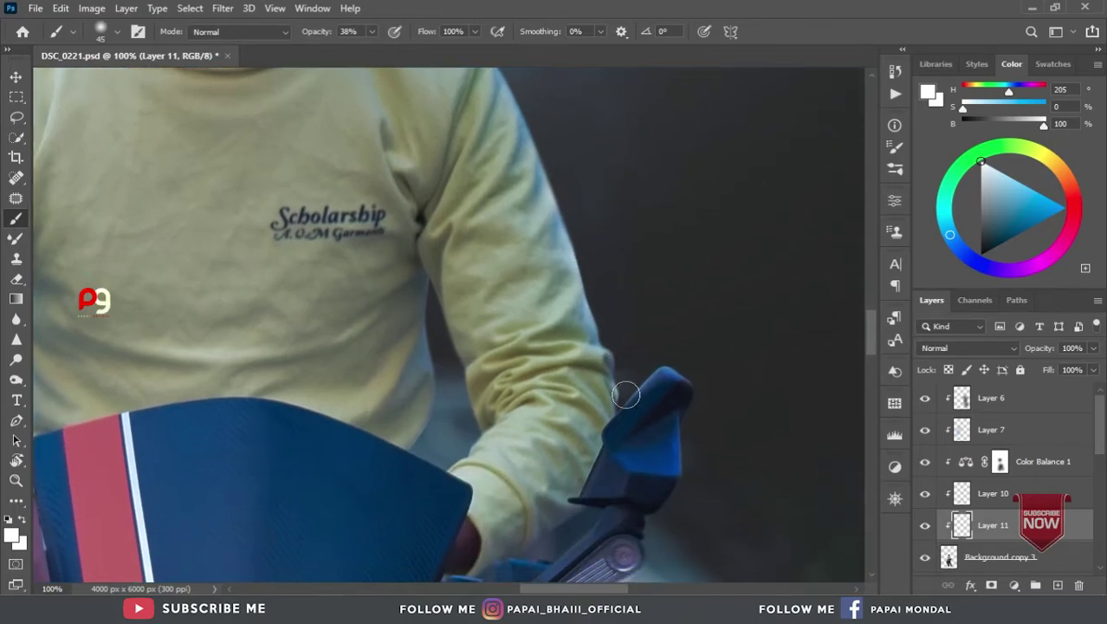
{"action": "key", "text": "bracketleft"}
{"action": "left_click_drag", "start_coordinate": [437, 303], "coordinate": [477, 420]}
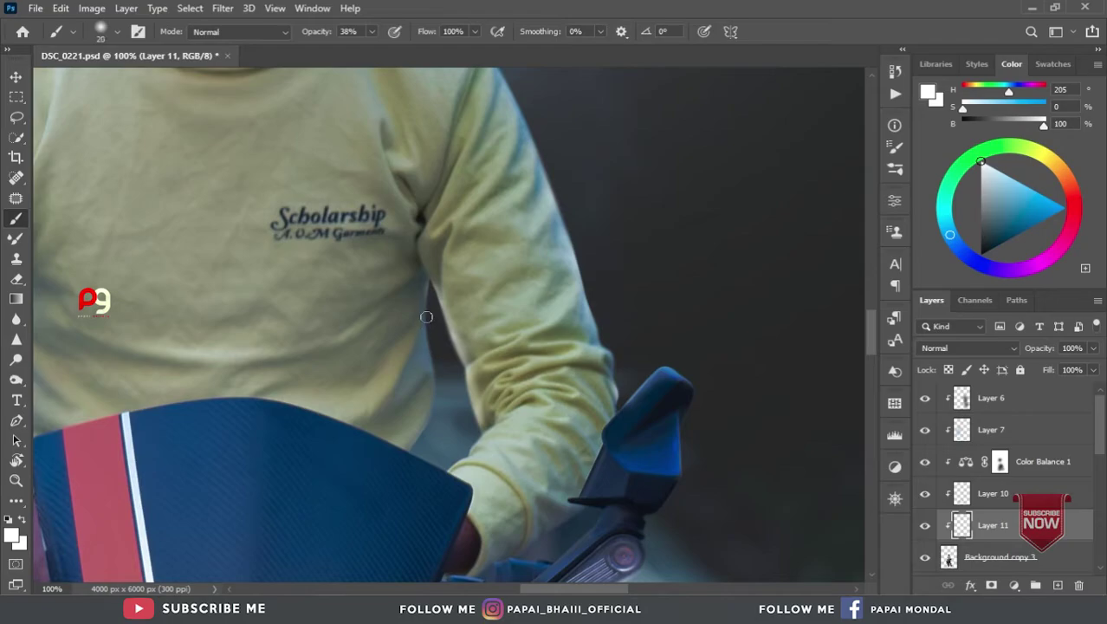
{"action": "left_click_drag", "start_coordinate": [426, 317], "coordinate": [436, 369]}
Step: Reframe the view on the rider and bring up the brush tip settings
{"action": "scroll", "coordinate": [684, 396], "scroll_direction": "down", "scroll_amount": 3}
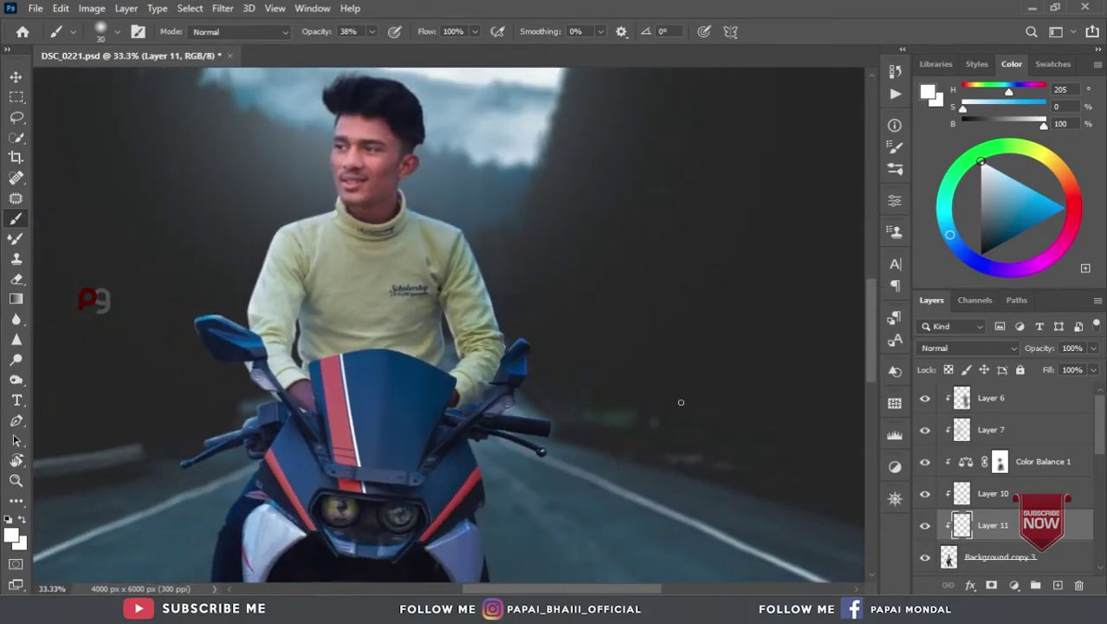
{"action": "scroll", "coordinate": [618, 310], "scroll_direction": "up", "scroll_amount": 1}
{"action": "scroll", "coordinate": [618, 310], "scroll_direction": "up", "scroll_amount": 1}
{"action": "scroll", "coordinate": [661, 356], "scroll_direction": "up", "scroll_amount": 1}
{"action": "scroll", "coordinate": [594, 346], "scroll_direction": "up", "scroll_amount": 1}
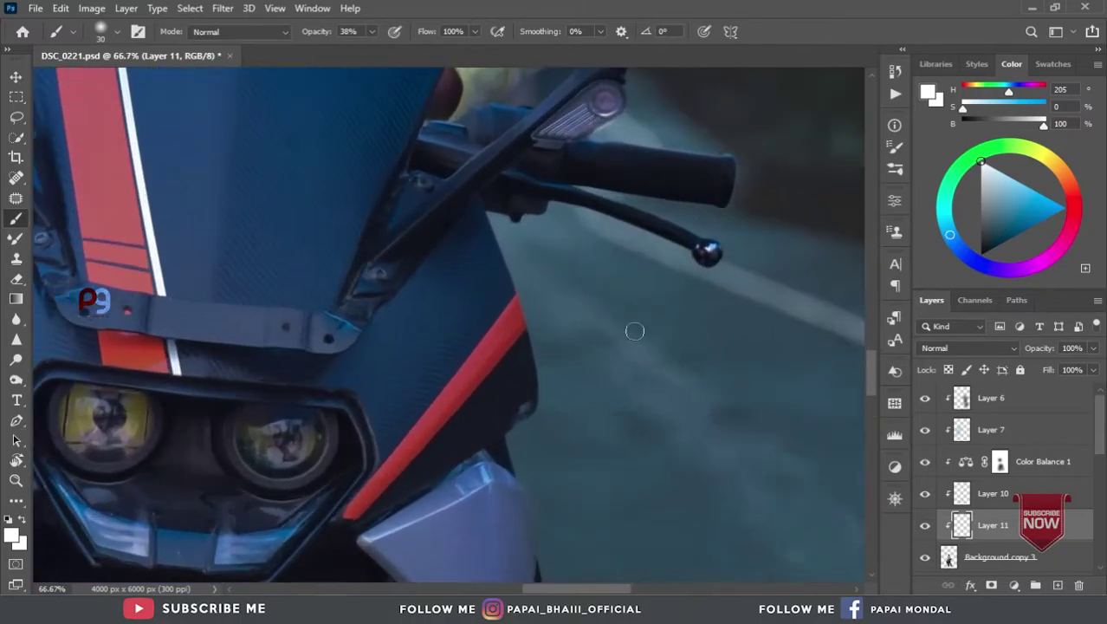
{"action": "right_click", "coordinate": [635, 329]}
Step: Flatten the brush tip into a rotated horizontal ellipse and enlarge it slightly
{"action": "left_click_drag", "start_coordinate": [631, 180], "coordinate": [630, 174]}
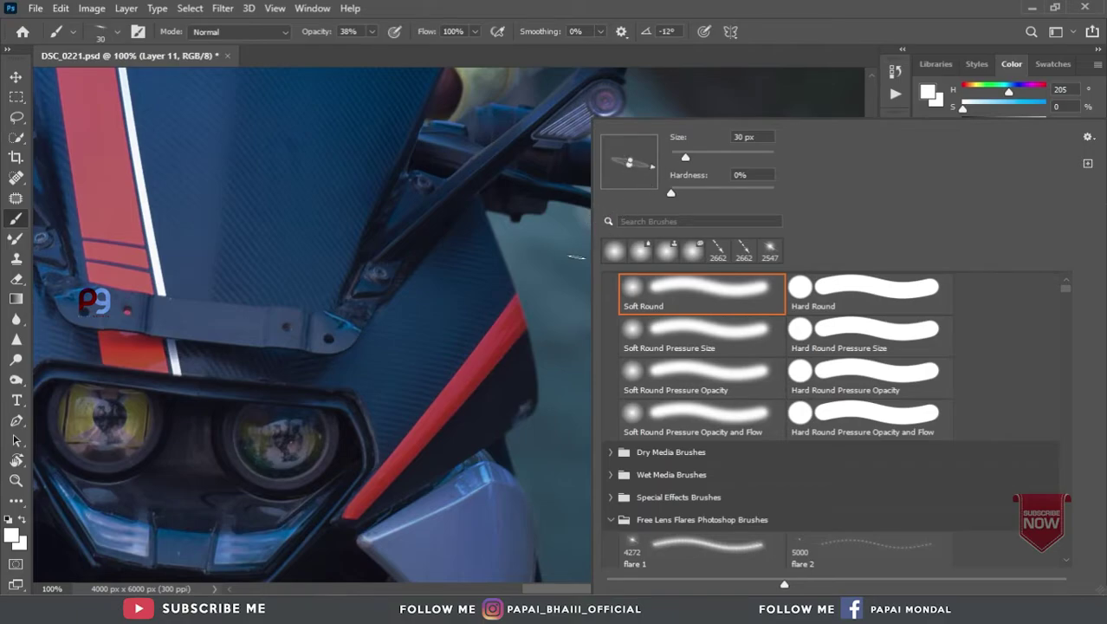
{"action": "left_click_drag", "start_coordinate": [635, 167], "coordinate": [631, 174]}
{"action": "scroll", "coordinate": [585, 242], "scroll_direction": "up", "scroll_amount": 1}
{"action": "scroll", "coordinate": [564, 240], "scroll_direction": "up", "scroll_amount": 1}
{"action": "key", "text": "bracketright"}
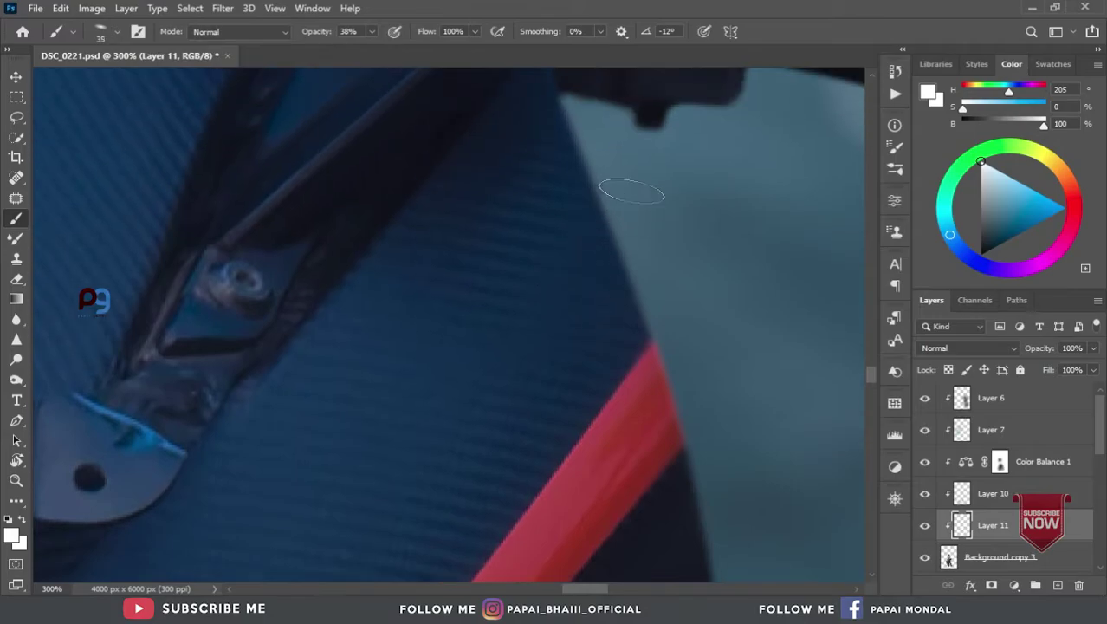
Step: Paint white rim light along the bike fairing's outer edge, undoing the stroke on the leg
{"action": "mouse_move", "coordinate": [715, 444]}
{"action": "left_mouse_down"}
{"action": "mouse_move", "coordinate": [643, 291]}
{"action": "mouse_move", "coordinate": [561, 206]}
{"action": "left_mouse_up"}
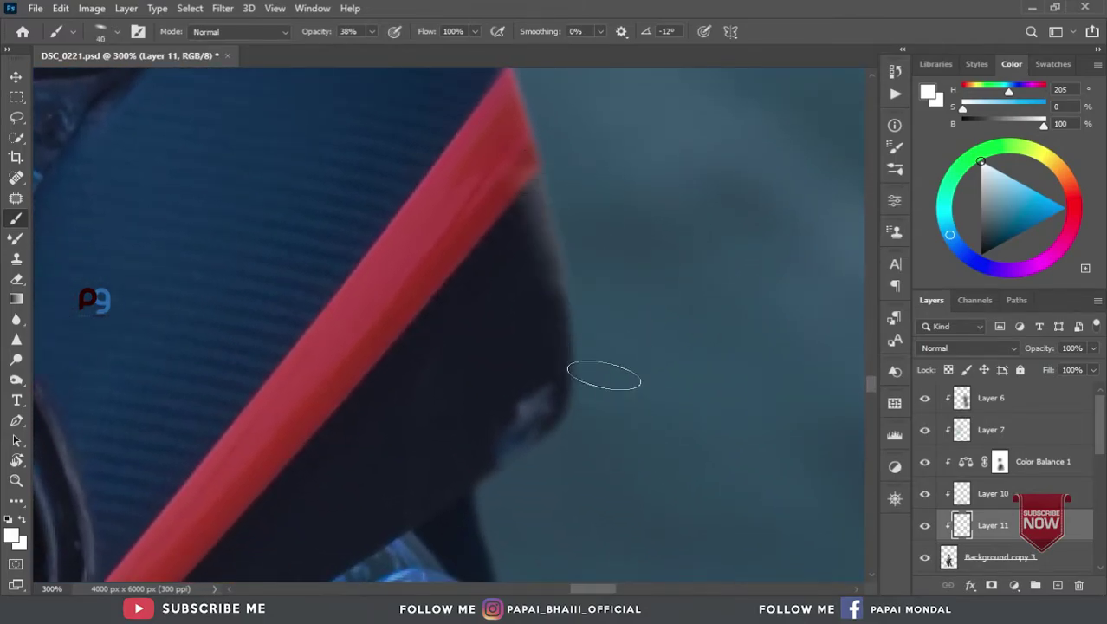
{"action": "scroll", "coordinate": [611, 465], "scroll_direction": "down", "scroll_amount": 1}
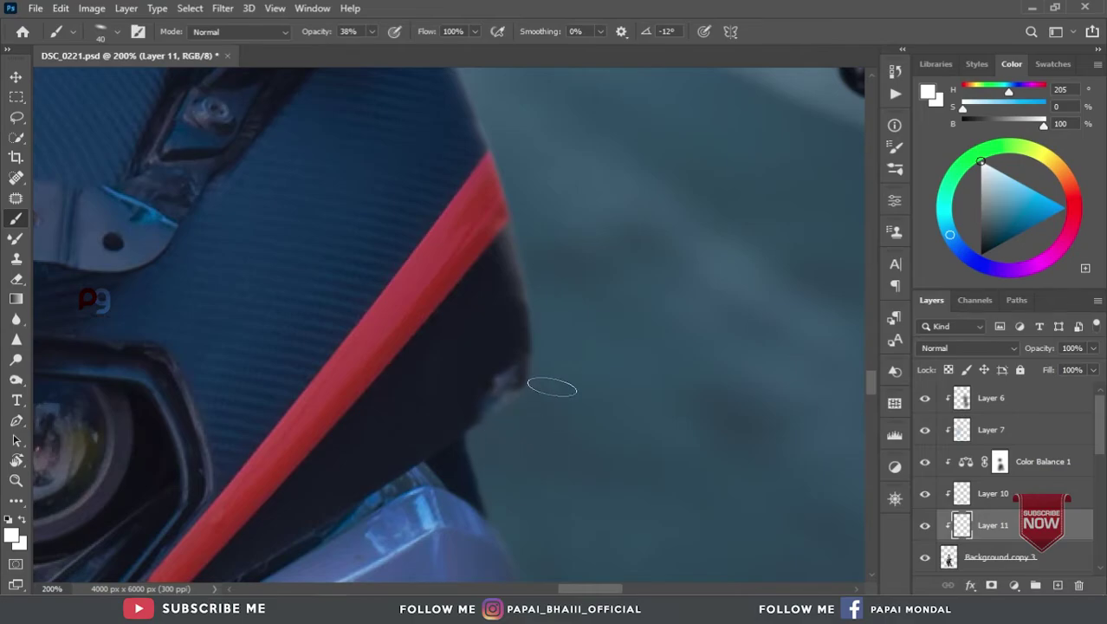
{"action": "scroll", "coordinate": [553, 426], "scroll_direction": "down", "scroll_amount": 2}
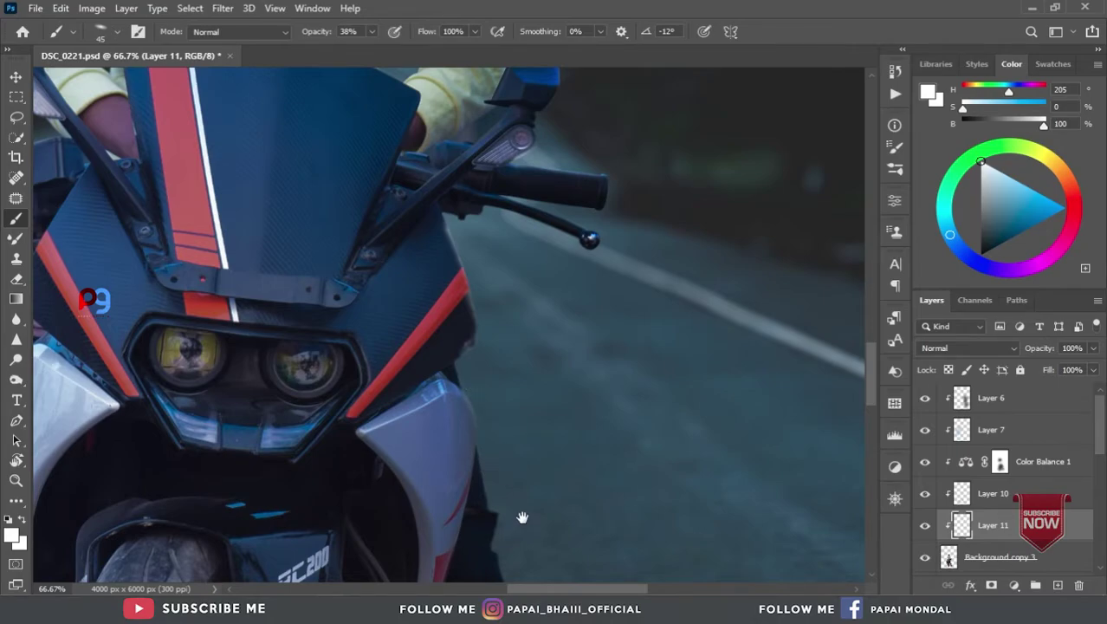
{"action": "mouse_move", "coordinate": [523, 517]}
{"action": "left_mouse_down"}
{"action": "mouse_move", "coordinate": [464, 370]}
{"action": "mouse_move", "coordinate": [612, 426]}
{"action": "mouse_move", "coordinate": [603, 346]}
{"action": "left_mouse_up"}
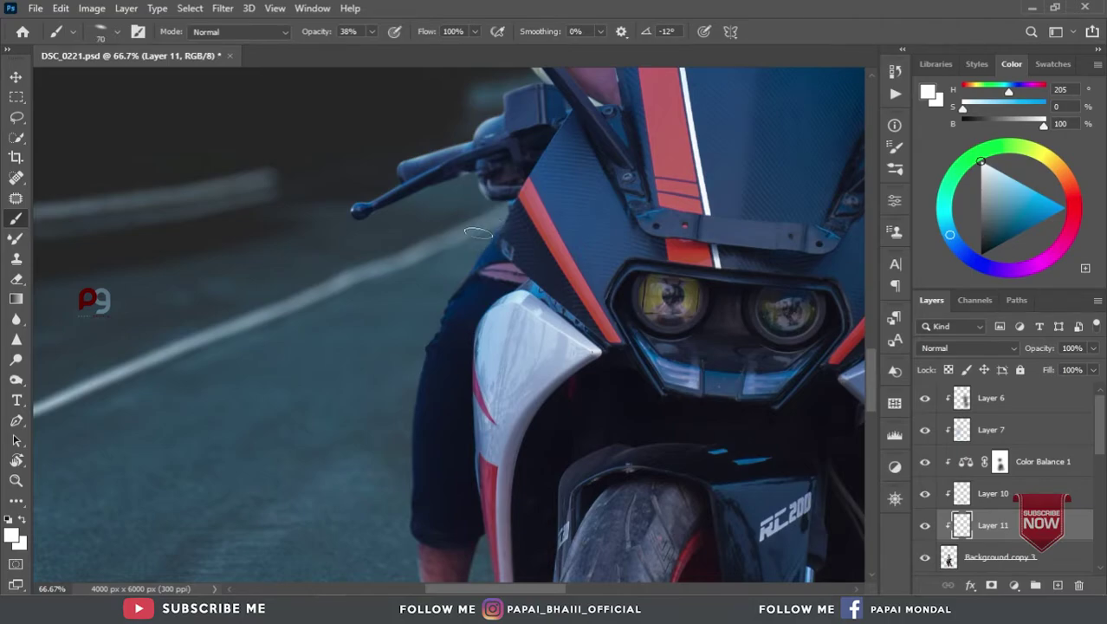
{"action": "left_click_drag", "start_coordinate": [437, 294], "coordinate": [481, 238]}
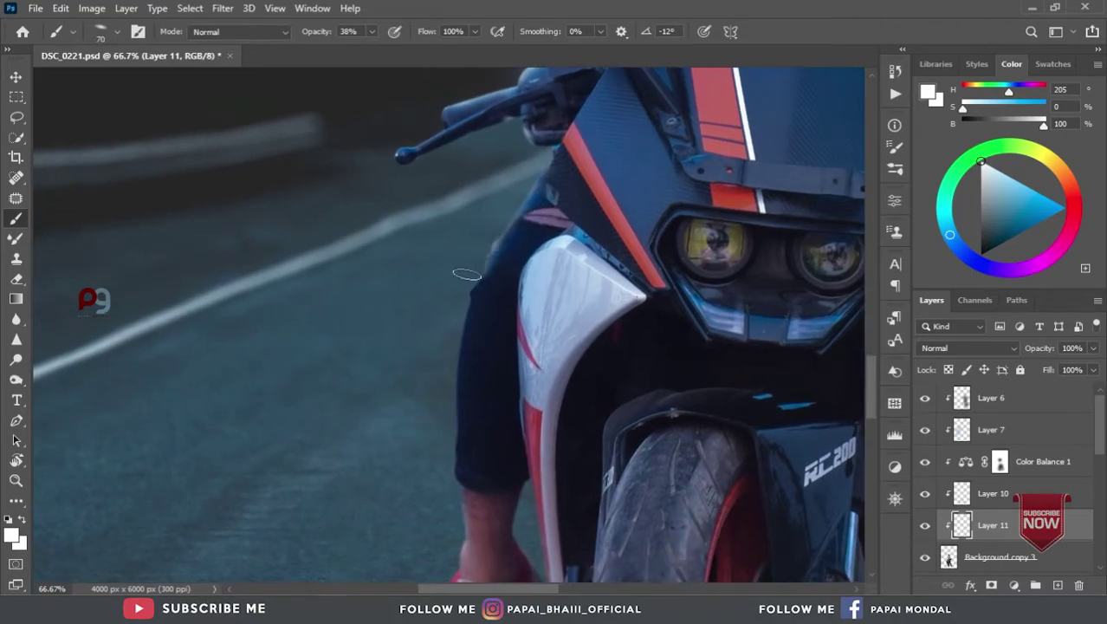
{"action": "mouse_move", "coordinate": [439, 373]}
{"action": "left_mouse_down"}
{"action": "mouse_move", "coordinate": [459, 302]}
{"action": "mouse_move", "coordinate": [466, 358]}
{"action": "left_mouse_up"}
{"action": "key", "text": "ctrl+z"}
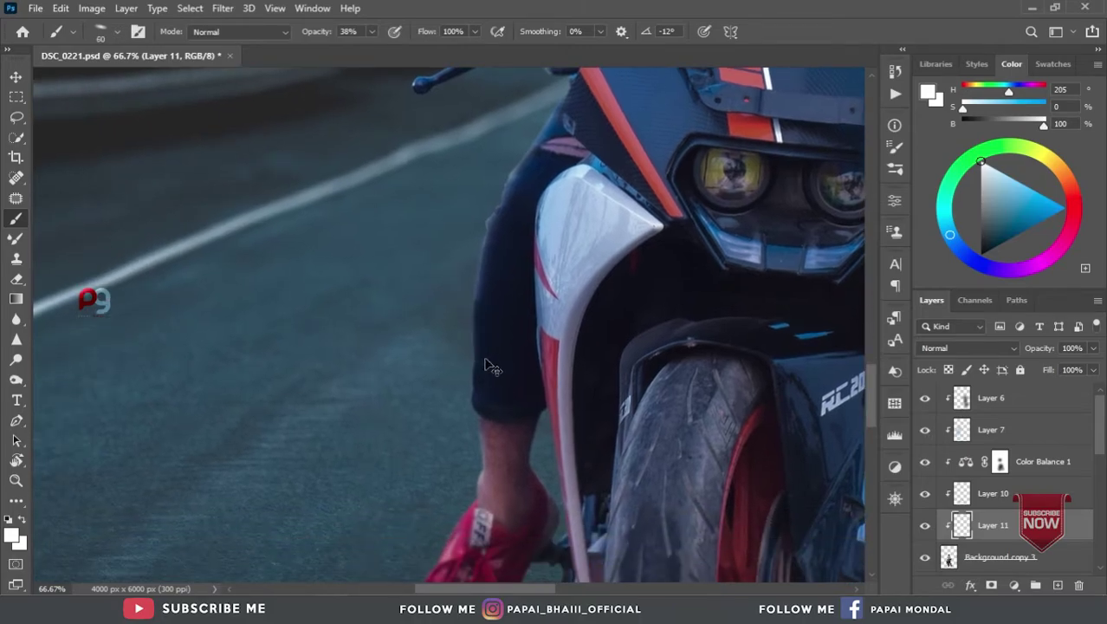
Step: Zoom in on the rider's upper body and add rim light around the hair and neck outline
{"action": "key", "text": "ctrl+plus"}
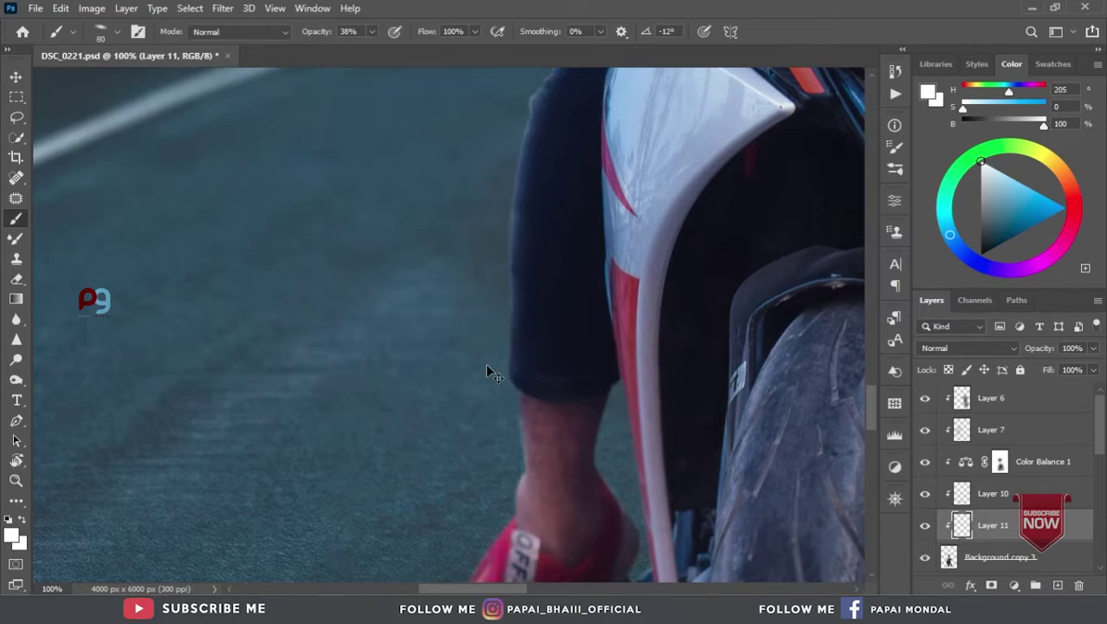
{"action": "key", "text": "ctrl+minus"}
{"action": "key", "text": "ctrl+minus"}
{"action": "key", "text": "ctrl+minus"}
{"action": "key", "text": "ctrl+minus"}
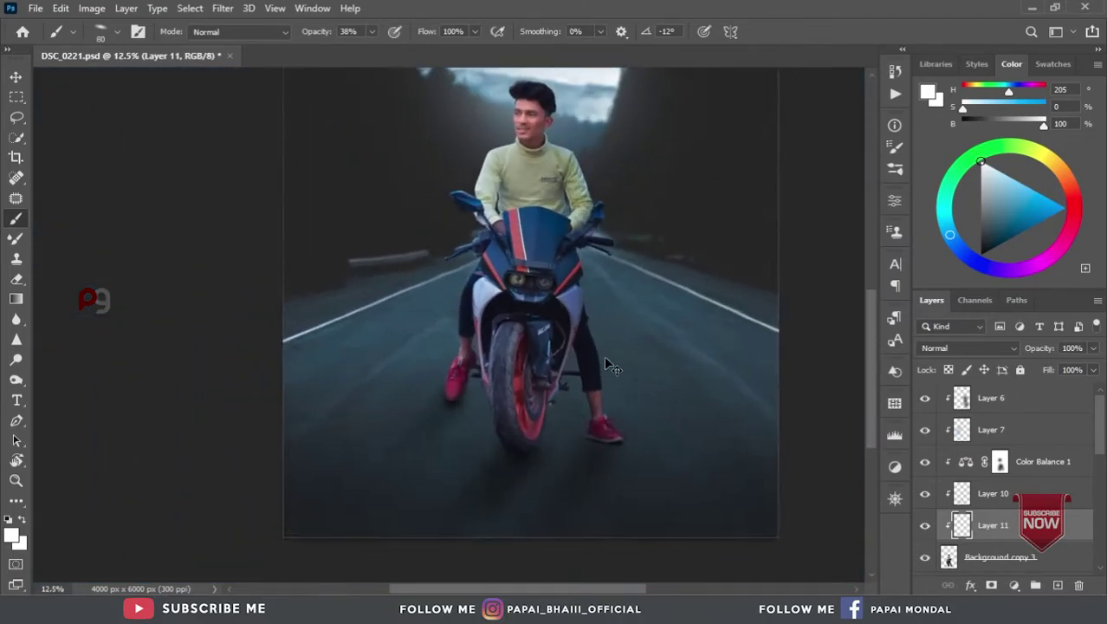
{"action": "key", "text": "ctrl+plus"}
{"action": "key", "text": "ctrl+plus"}
{"action": "key", "text": "ctrl+plus"}
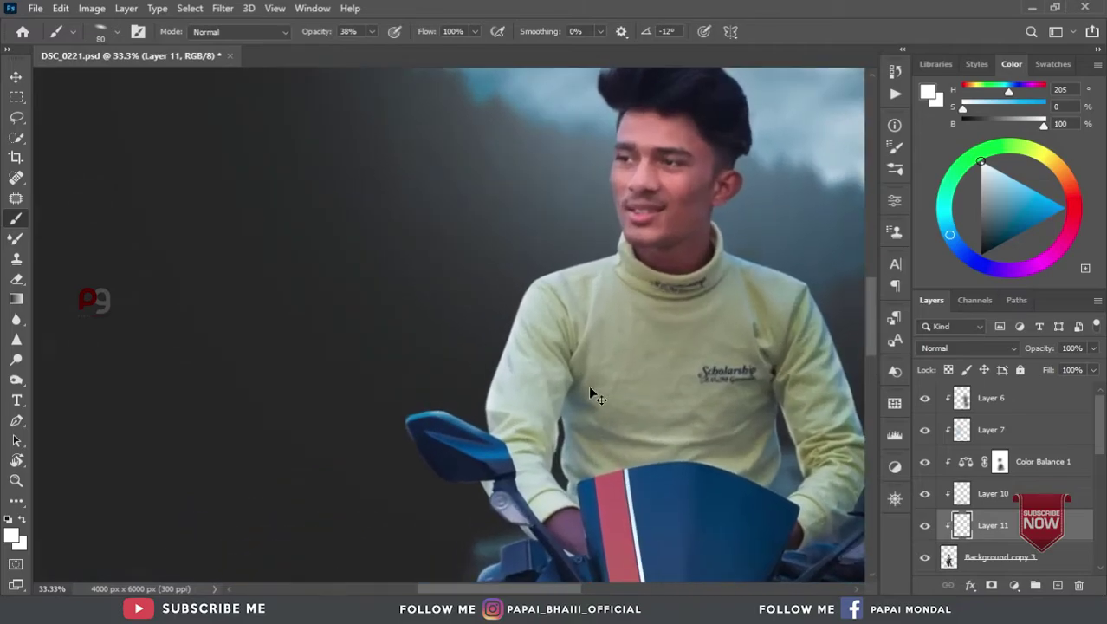
{"action": "key", "text": "ctrl+plus"}
{"action": "left_click_drag", "start_coordinate": [501, 448], "coordinate": [453, 530]}
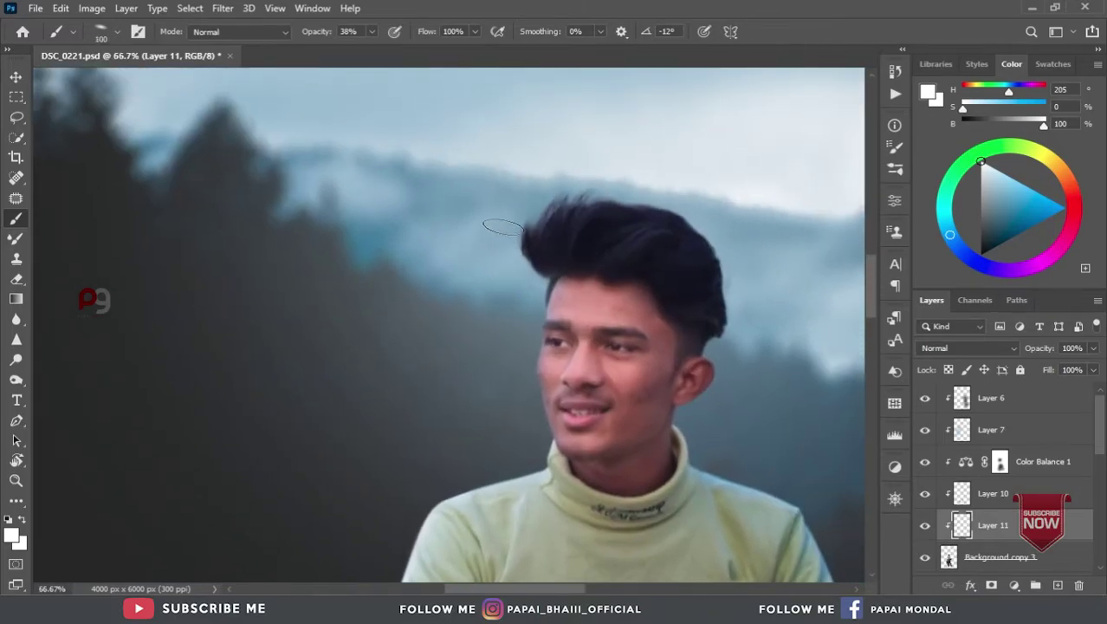
{"action": "key", "text": "bracketright"}
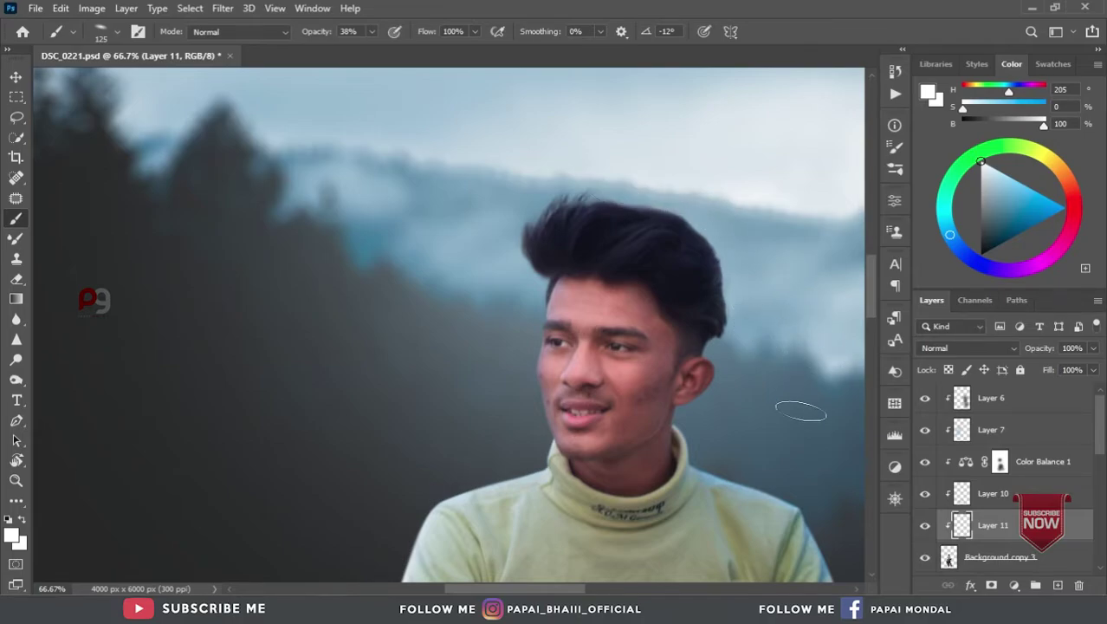
{"action": "left_click_drag", "start_coordinate": [800, 412], "coordinate": [643, 404]}
{"action": "key", "text": "bracketleft"}
{"action": "key", "text": "bracketleft"}
{"action": "key", "text": "bracketleft"}
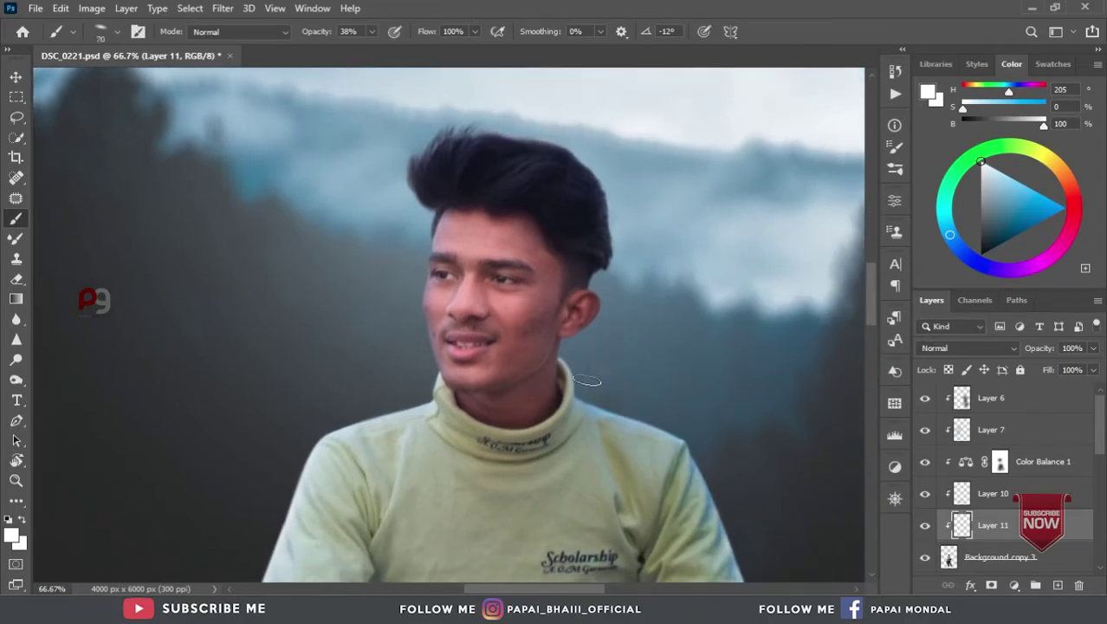
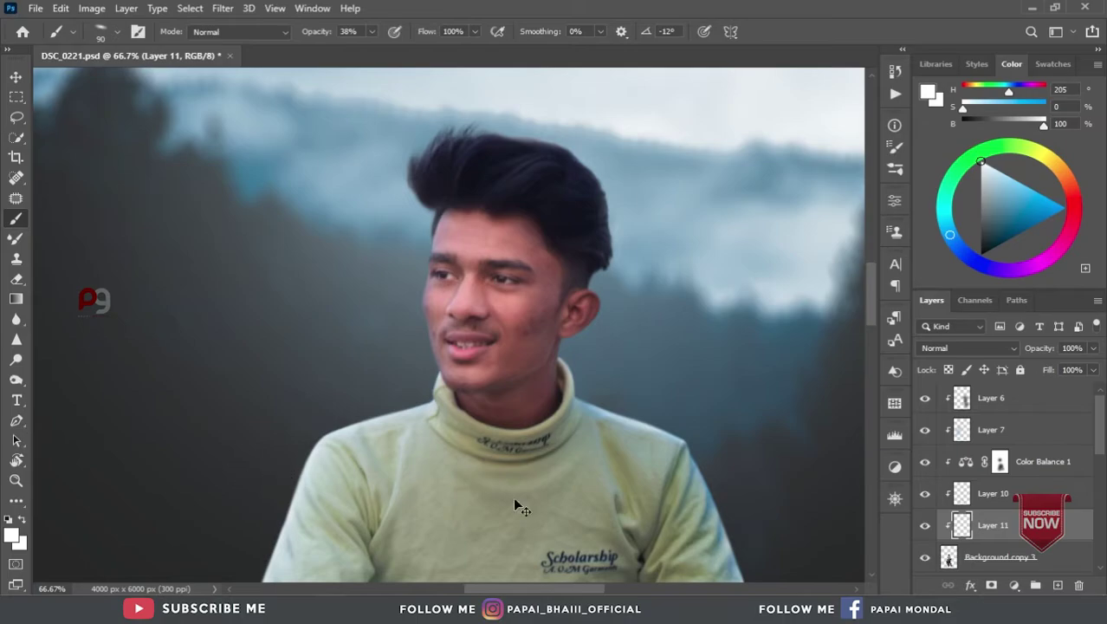
Step: Zoom out to show the motorbike and set Layer 11 to 74% fill at 83% opacity
{"action": "key", "text": "ctrl+minus"}
{"action": "key", "text": "ctrl+minus"}
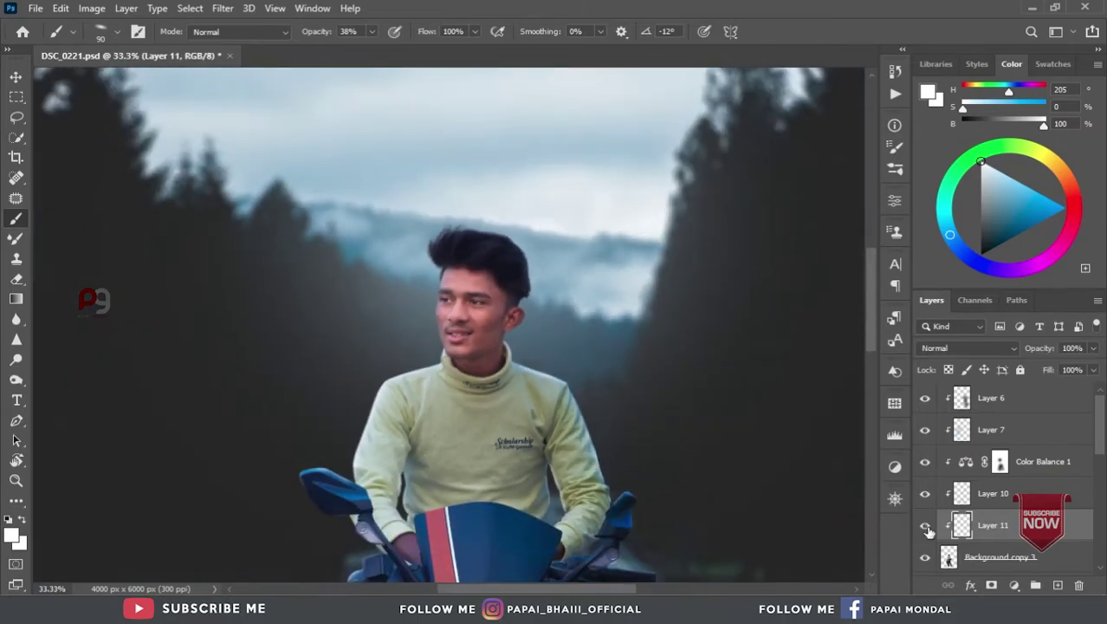
{"action": "key", "text": "ctrl+minus"}
{"action": "key", "text": "ctrl+minus"}
{"action": "key", "text": "ctrl+minus"}
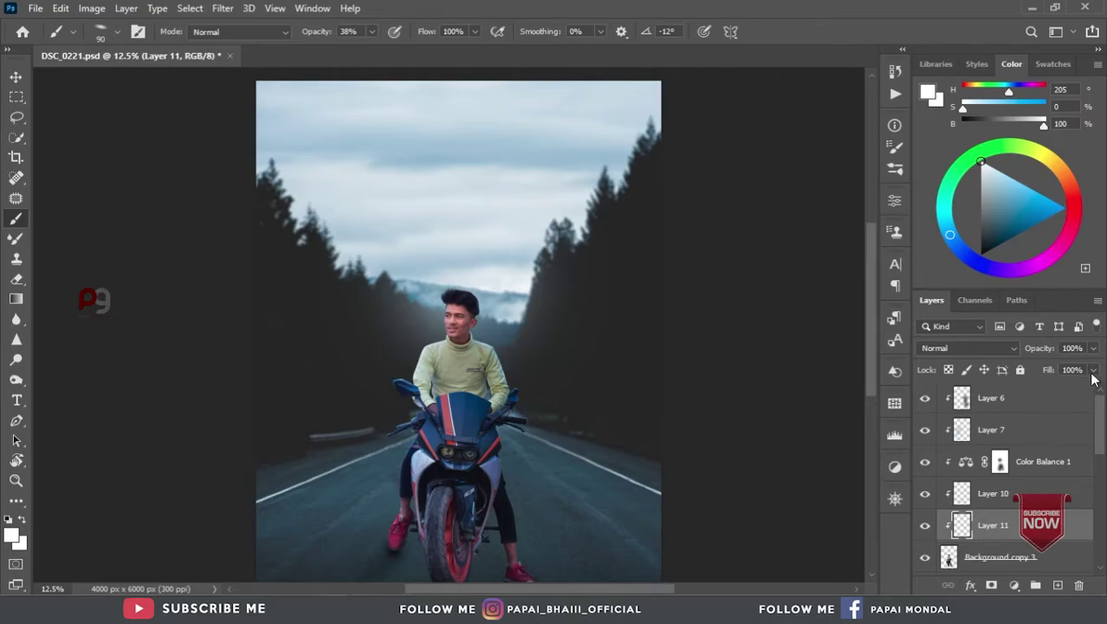
{"action": "mouse_move", "coordinate": [1093, 372]}
{"action": "left_mouse_down"}
{"action": "mouse_move", "coordinate": [1078, 386]}
{"action": "mouse_move", "coordinate": [1083, 372]}
{"action": "left_mouse_up"}
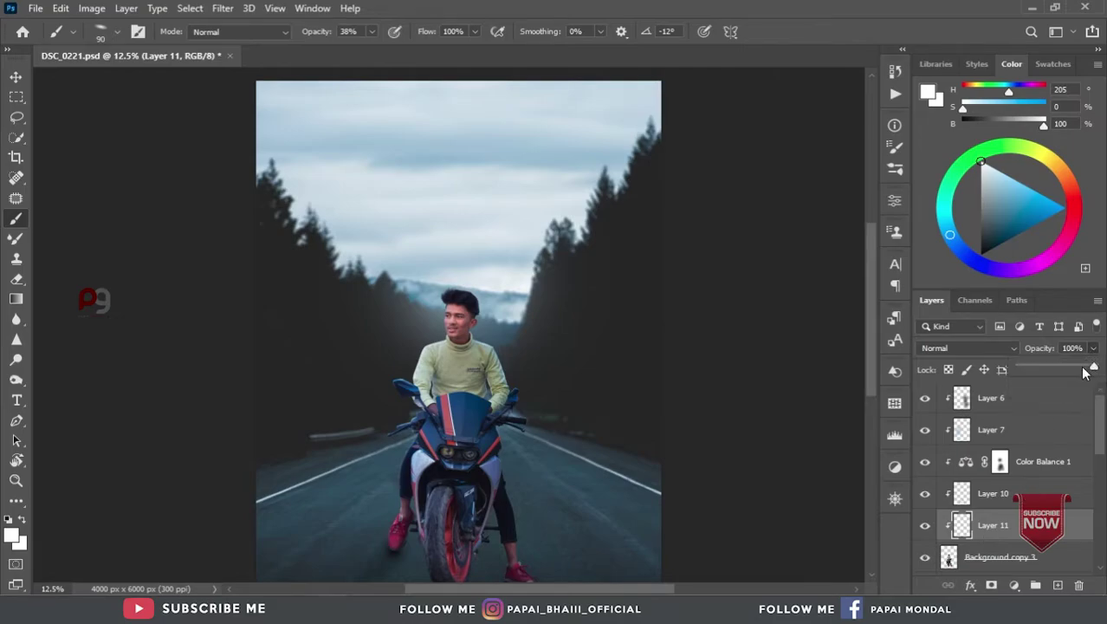
{"action": "left_click_drag", "start_coordinate": [994, 410], "coordinate": [727, 402]}
{"action": "scroll", "coordinate": [726, 402], "scroll_direction": "down", "scroll_amount": 2}
{"action": "scroll", "coordinate": [736, 387], "scroll_direction": "up", "scroll_amount": 2}
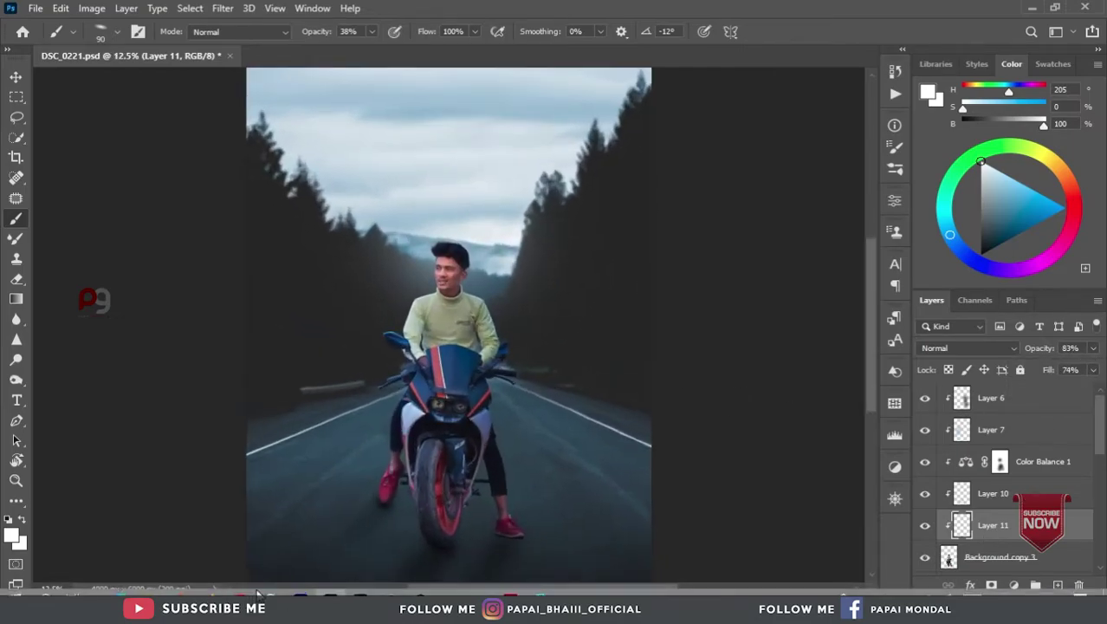
{"action": "scroll", "coordinate": [559, 461], "scroll_direction": "down", "scroll_amount": 1}
{"action": "scroll", "coordinate": [559, 462], "scroll_direction": "down", "scroll_amount": 1}
{"action": "scroll", "coordinate": [976, 499], "scroll_direction": "down", "scroll_amount": 5}
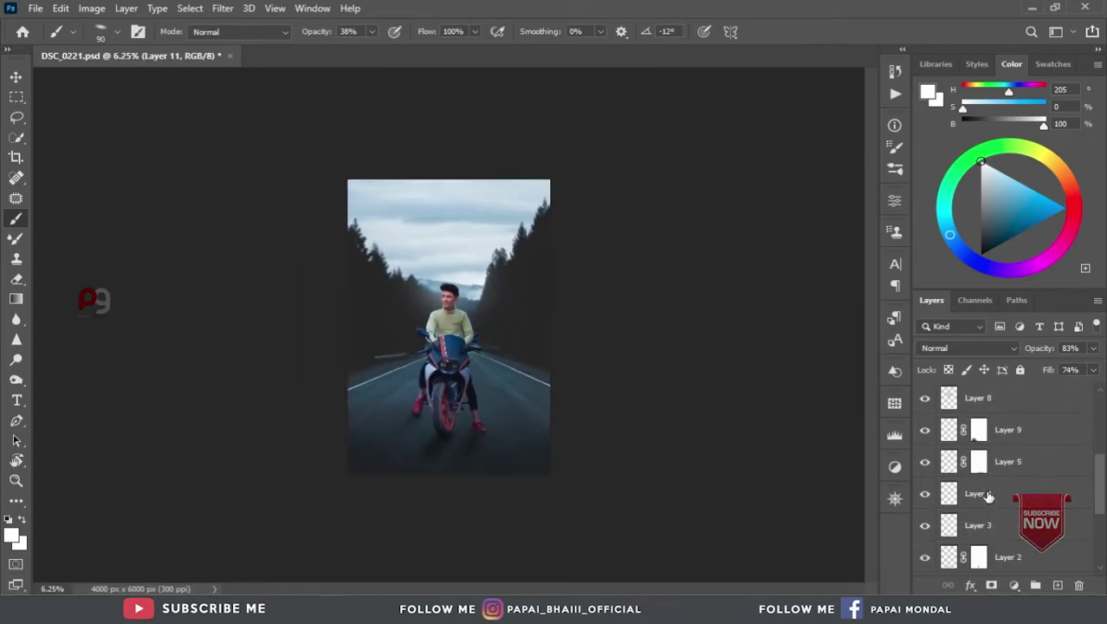
Step: Duplicate the pexels road photo copy layer
{"action": "left_click", "coordinate": [980, 498]}
{"action": "left_click", "coordinate": [926, 494]}
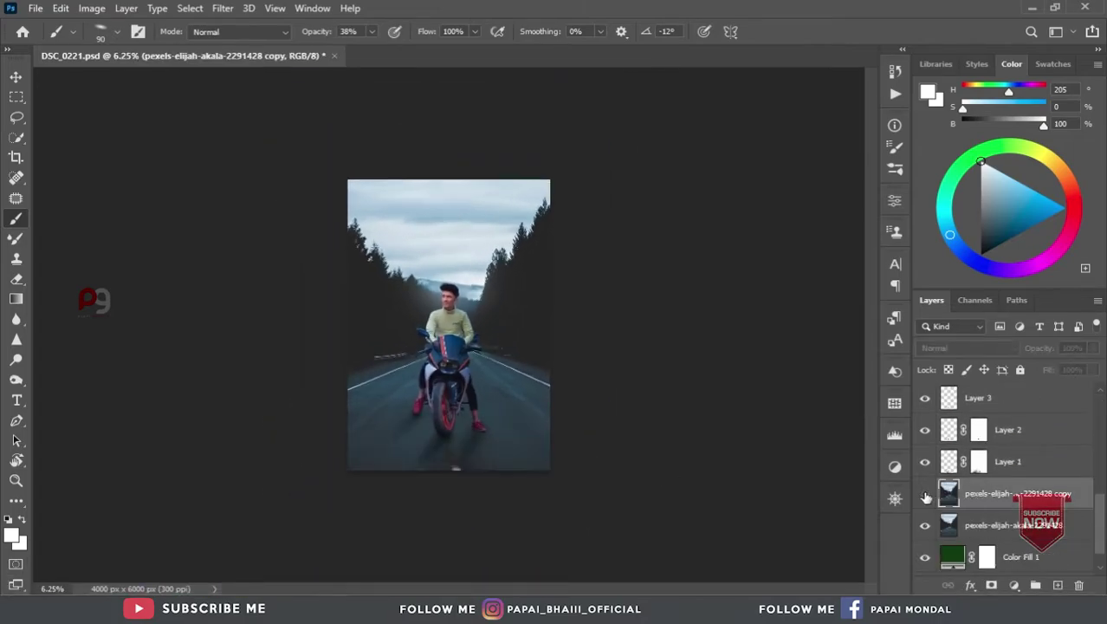
{"action": "left_click", "coordinate": [926, 494]}
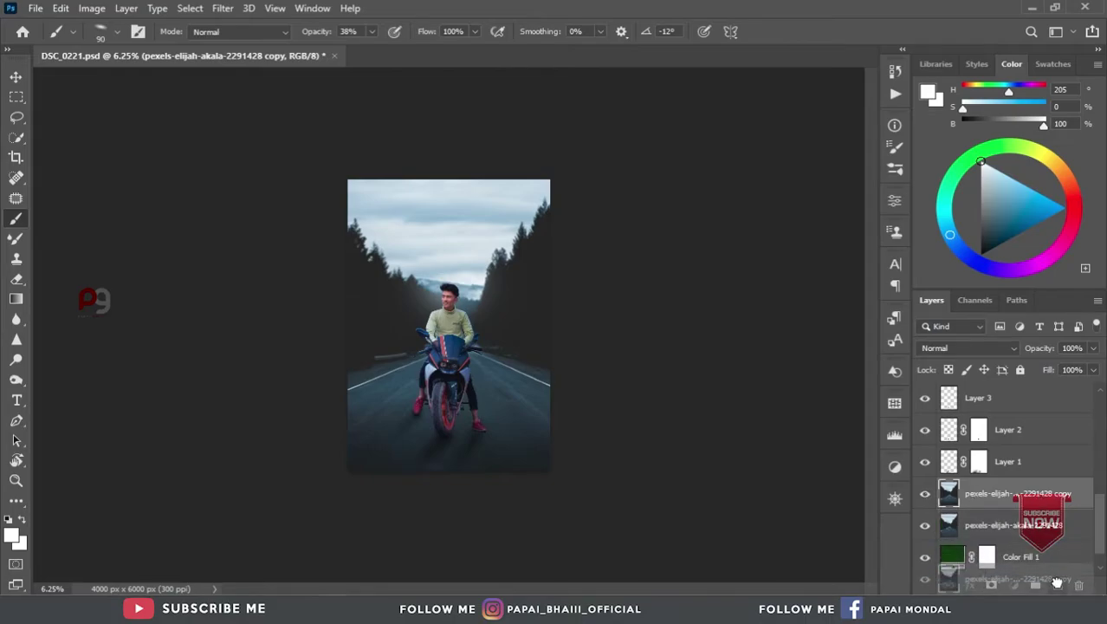
{"action": "left_click_drag", "start_coordinate": [1040, 501], "coordinate": [1057, 585]}
Step: Start Sky Replacement and preview a Blue Skies preset with white clouds
{"action": "left_click", "coordinate": [62, 9]}
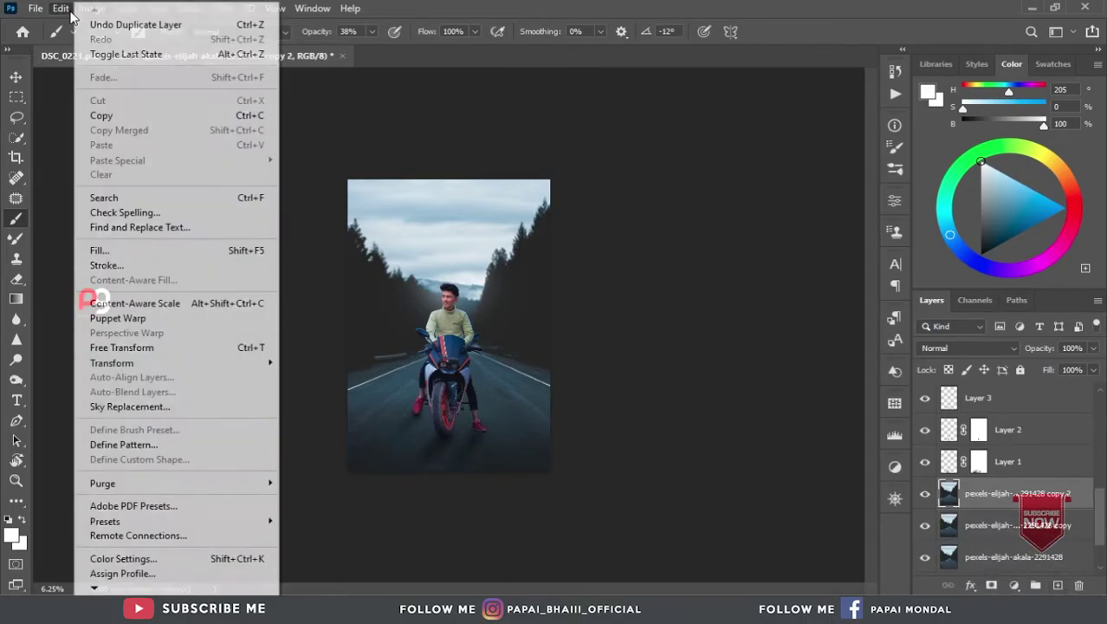
{"action": "left_click", "coordinate": [149, 407]}
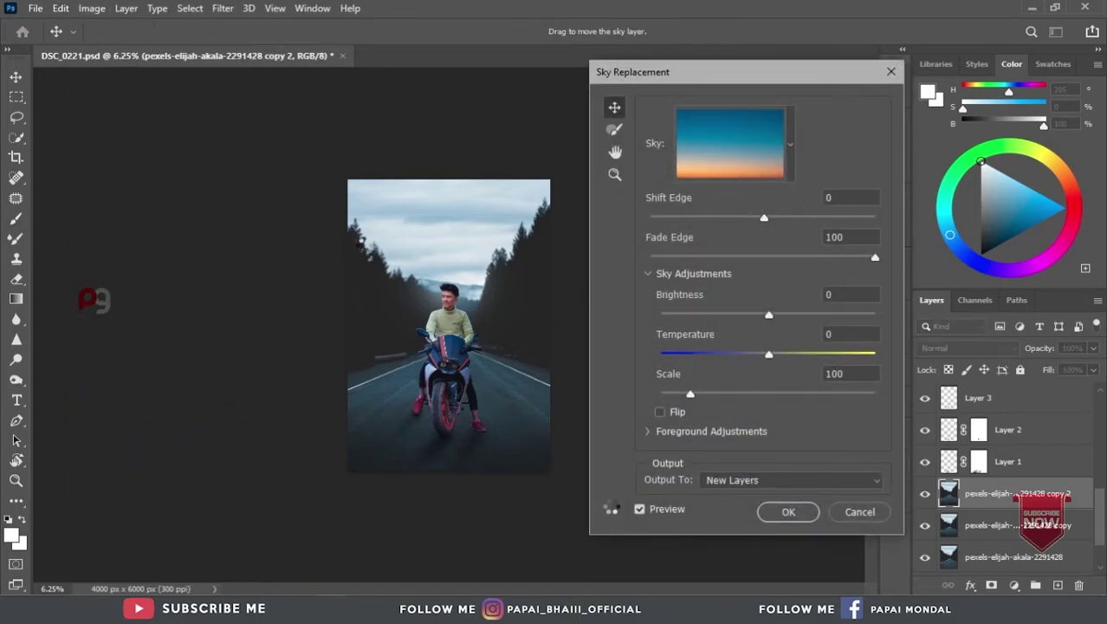
{"action": "left_click", "coordinate": [792, 162]}
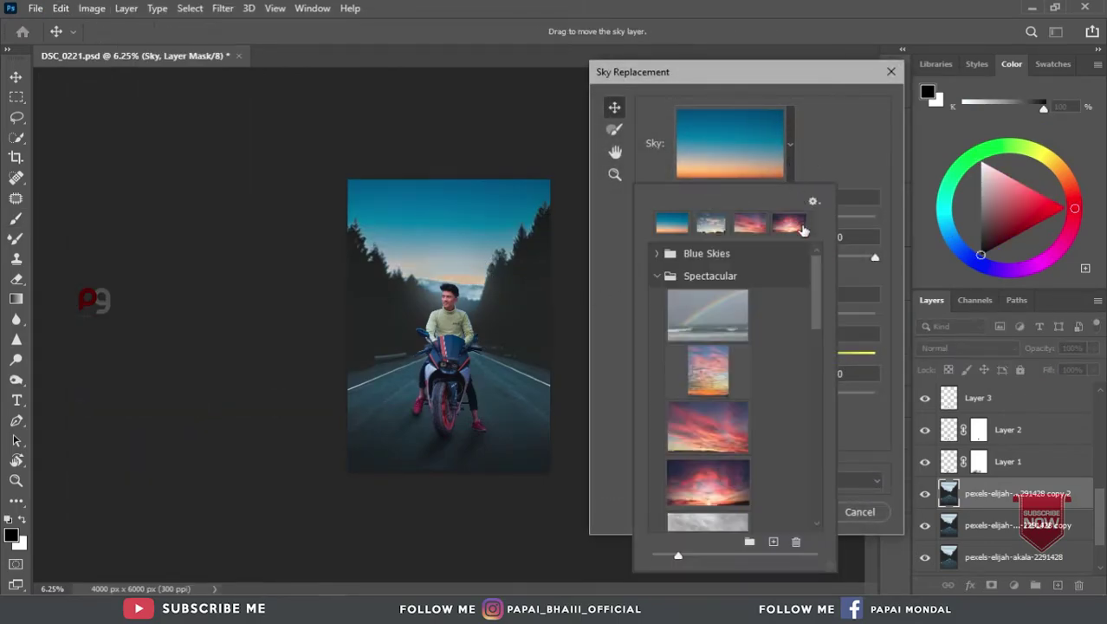
{"action": "scroll", "coordinate": [804, 251], "scroll_direction": "down", "scroll_amount": 1}
{"action": "scroll", "coordinate": [772, 268], "scroll_direction": "up", "scroll_amount": 1}
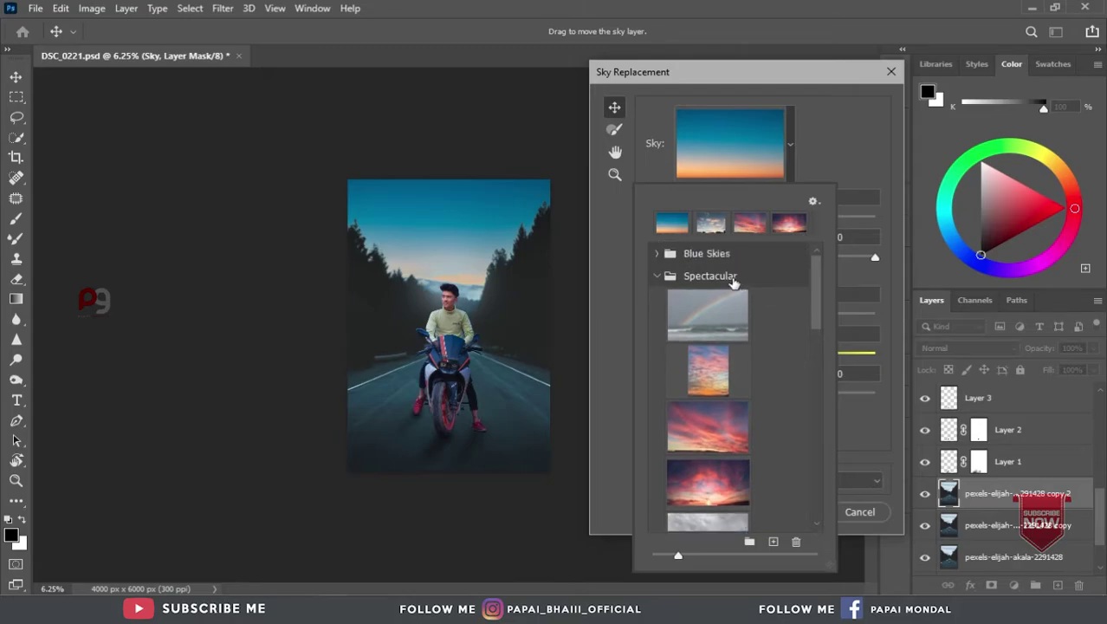
{"action": "left_click", "coordinate": [657, 253]}
{"action": "scroll", "coordinate": [712, 334], "scroll_direction": "down", "scroll_amount": 1}
{"action": "scroll", "coordinate": [714, 345], "scroll_direction": "down", "scroll_amount": 1}
{"action": "scroll", "coordinate": [714, 345], "scroll_direction": "down", "scroll_amount": 2}
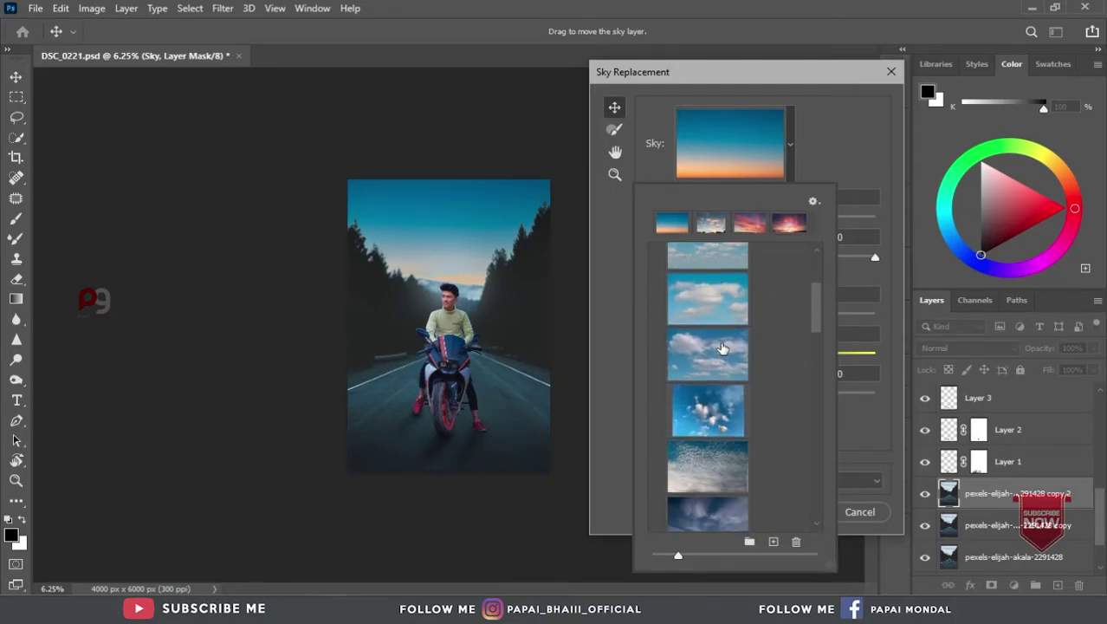
{"action": "scroll", "coordinate": [716, 349], "scroll_direction": "down", "scroll_amount": 2}
{"action": "scroll", "coordinate": [719, 355], "scroll_direction": "down", "scroll_amount": 2}
{"action": "scroll", "coordinate": [726, 369], "scroll_direction": "down", "scroll_amount": 1}
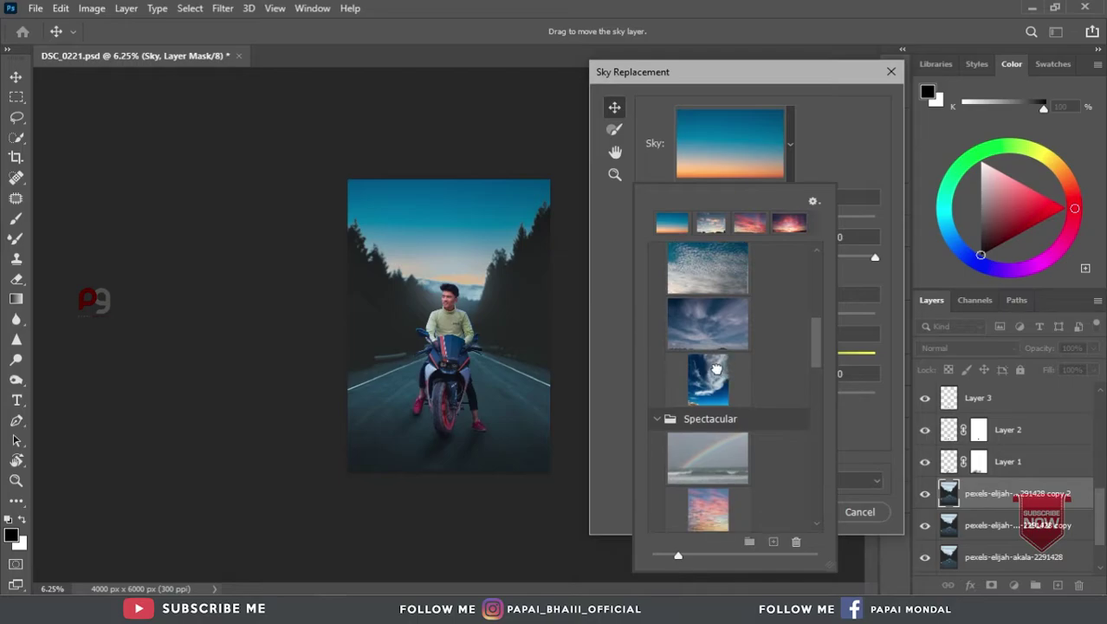
{"action": "left_click", "coordinate": [716, 373]}
Step: Preview the dusky purple sunset and scattered orange-cloud sky presets
{"action": "scroll", "coordinate": [672, 414], "scroll_direction": "down", "scroll_amount": 2}
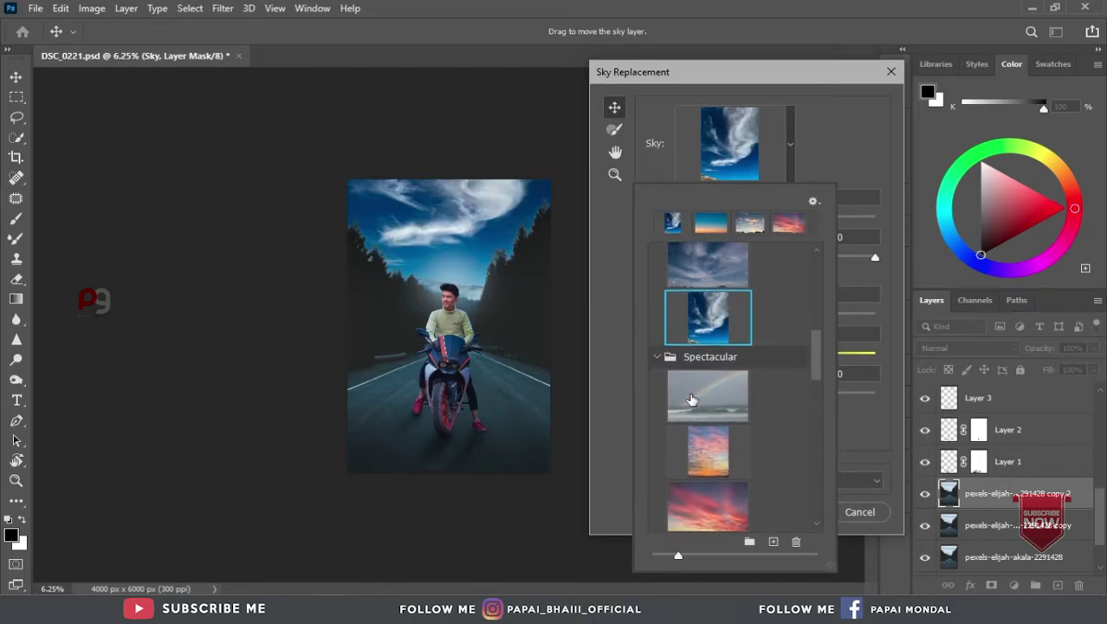
{"action": "scroll", "coordinate": [681, 412], "scroll_direction": "down", "scroll_amount": 2}
{"action": "scroll", "coordinate": [689, 411], "scroll_direction": "down", "scroll_amount": 2}
{"action": "scroll", "coordinate": [698, 409], "scroll_direction": "down", "scroll_amount": 2}
{"action": "scroll", "coordinate": [701, 408], "scroll_direction": "down", "scroll_amount": 2}
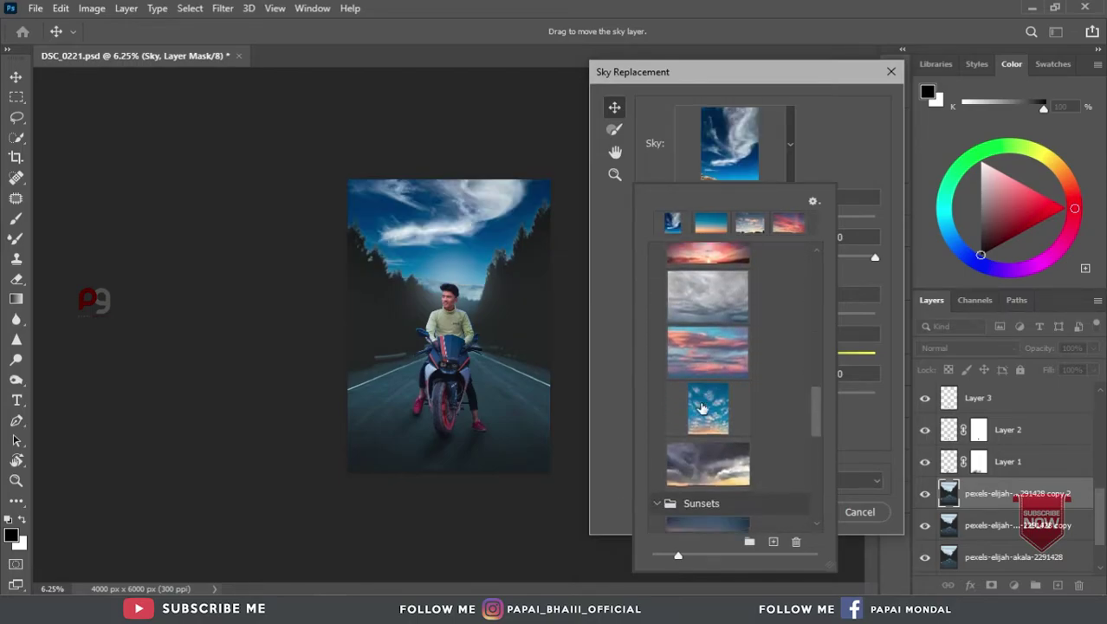
{"action": "scroll", "coordinate": [703, 408], "scroll_direction": "down", "scroll_amount": 2}
{"action": "scroll", "coordinate": [706, 408], "scroll_direction": "down", "scroll_amount": 2}
{"action": "scroll", "coordinate": [707, 408], "scroll_direction": "down", "scroll_amount": 2}
{"action": "scroll", "coordinate": [707, 407], "scroll_direction": "down", "scroll_amount": 2}
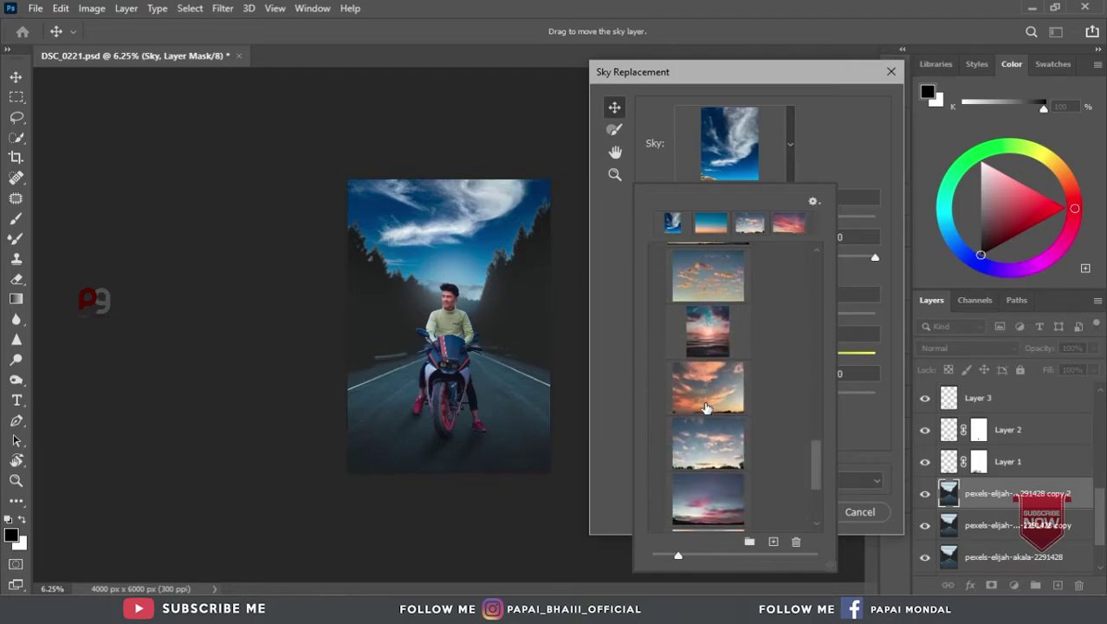
{"action": "scroll", "coordinate": [707, 408], "scroll_direction": "down", "scroll_amount": 2}
{"action": "scroll", "coordinate": [707, 407], "scroll_direction": "down", "scroll_amount": 2}
{"action": "scroll", "coordinate": [707, 407], "scroll_direction": "down", "scroll_amount": 2}
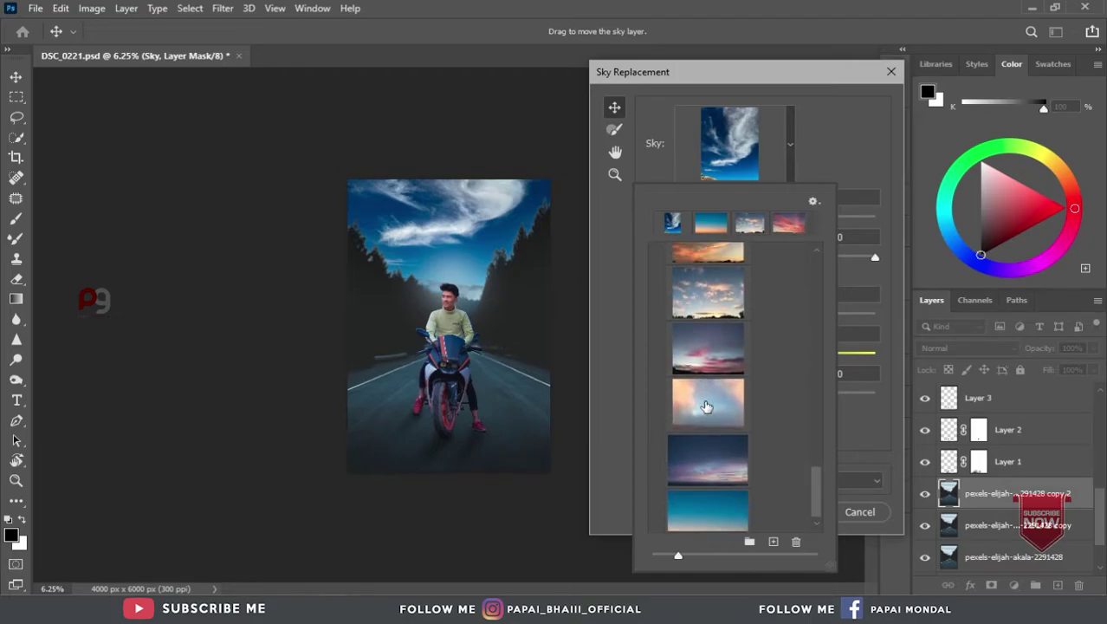
{"action": "left_click", "coordinate": [714, 452]}
{"action": "scroll", "coordinate": [717, 445], "scroll_direction": "up", "scroll_amount": 1}
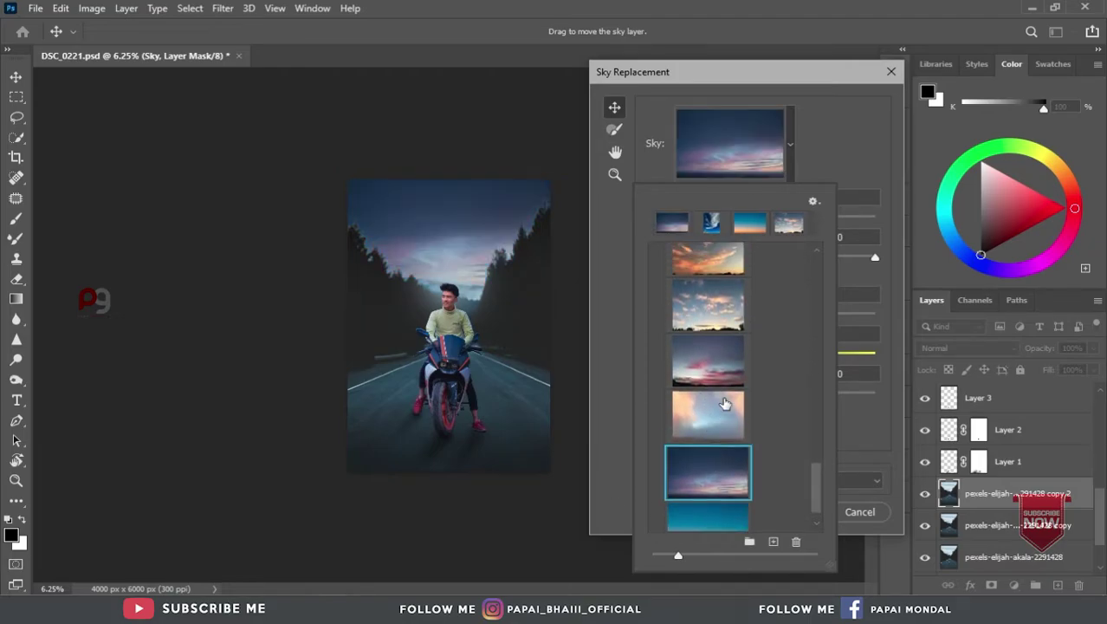
{"action": "scroll", "coordinate": [719, 442], "scroll_direction": "up", "scroll_amount": 1}
{"action": "scroll", "coordinate": [722, 436], "scroll_direction": "up", "scroll_amount": 1}
{"action": "left_click", "coordinate": [724, 421]}
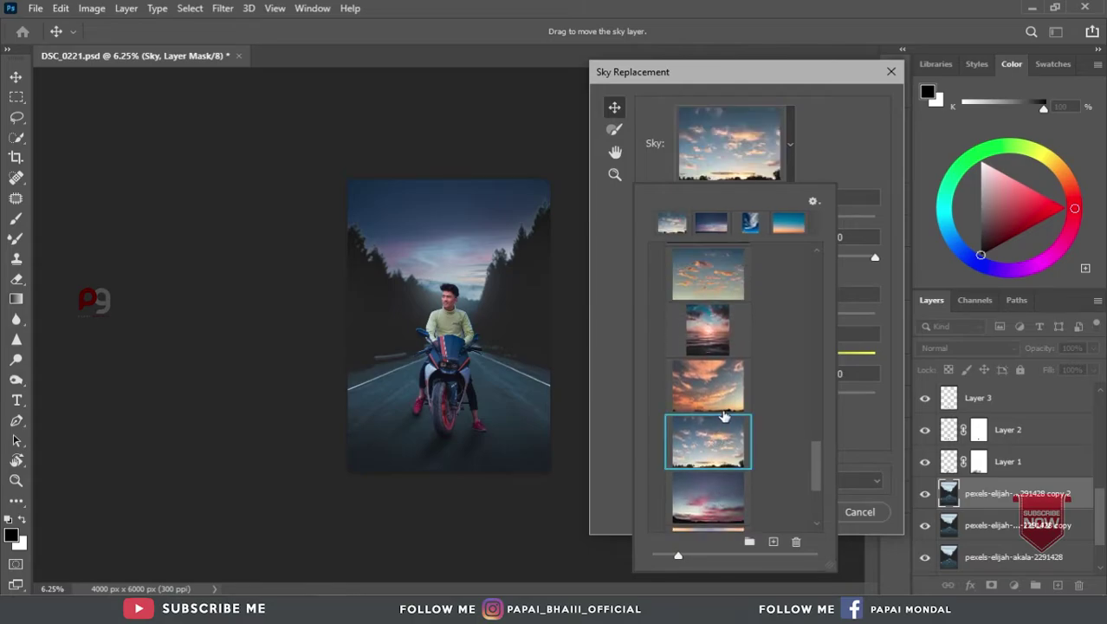
Step: Compare the orange sunset with the pink-cloud sunset sky and settle on pink-cloud
{"action": "scroll", "coordinate": [723, 419], "scroll_direction": "up", "scroll_amount": 1}
{"action": "scroll", "coordinate": [724, 416], "scroll_direction": "up", "scroll_amount": 2}
{"action": "scroll", "coordinate": [724, 414], "scroll_direction": "up", "scroll_amount": 1}
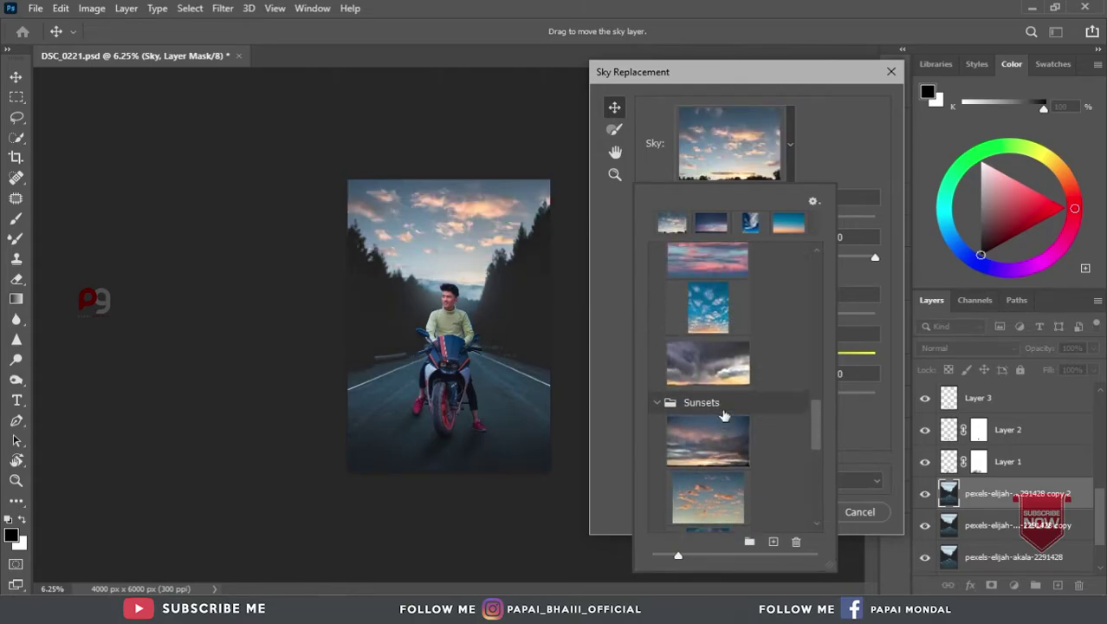
{"action": "scroll", "coordinate": [725, 407], "scroll_direction": "up", "scroll_amount": 2}
{"action": "left_click", "coordinate": [721, 340]}
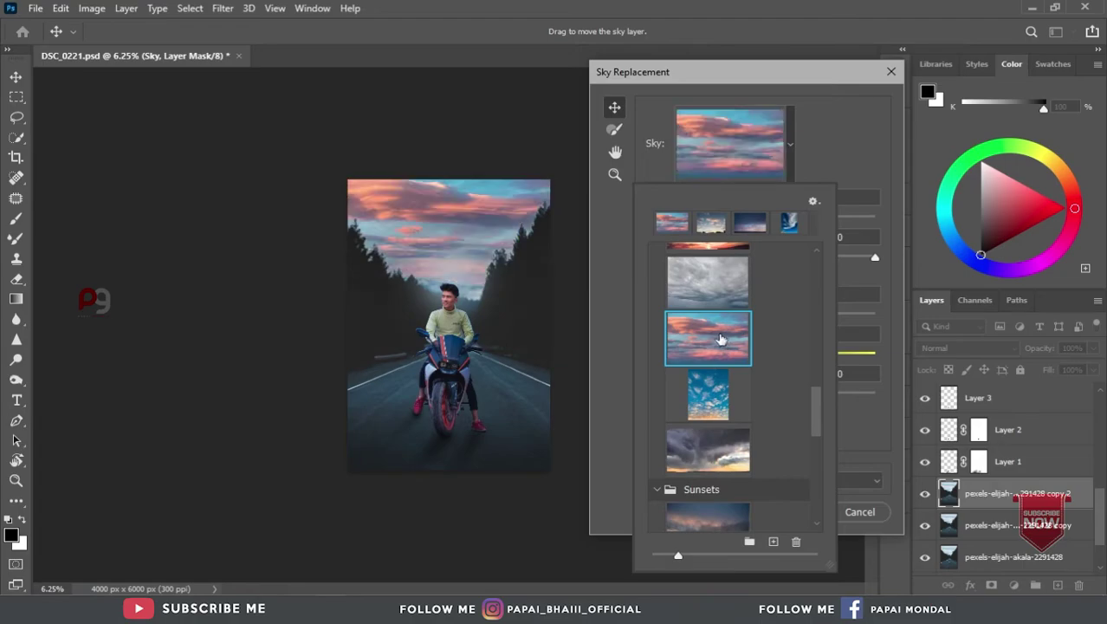
{"action": "scroll", "coordinate": [724, 346], "scroll_direction": "up", "scroll_amount": 1}
{"action": "scroll", "coordinate": [723, 347], "scroll_direction": "up", "scroll_amount": 1}
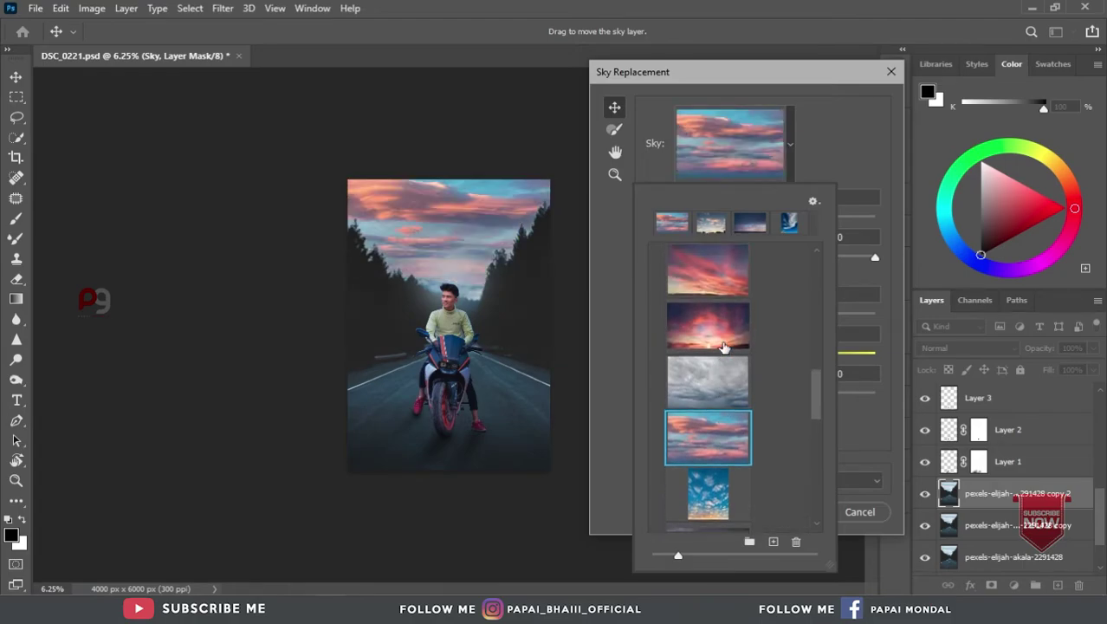
{"action": "scroll", "coordinate": [724, 346], "scroll_direction": "up", "scroll_amount": 1}
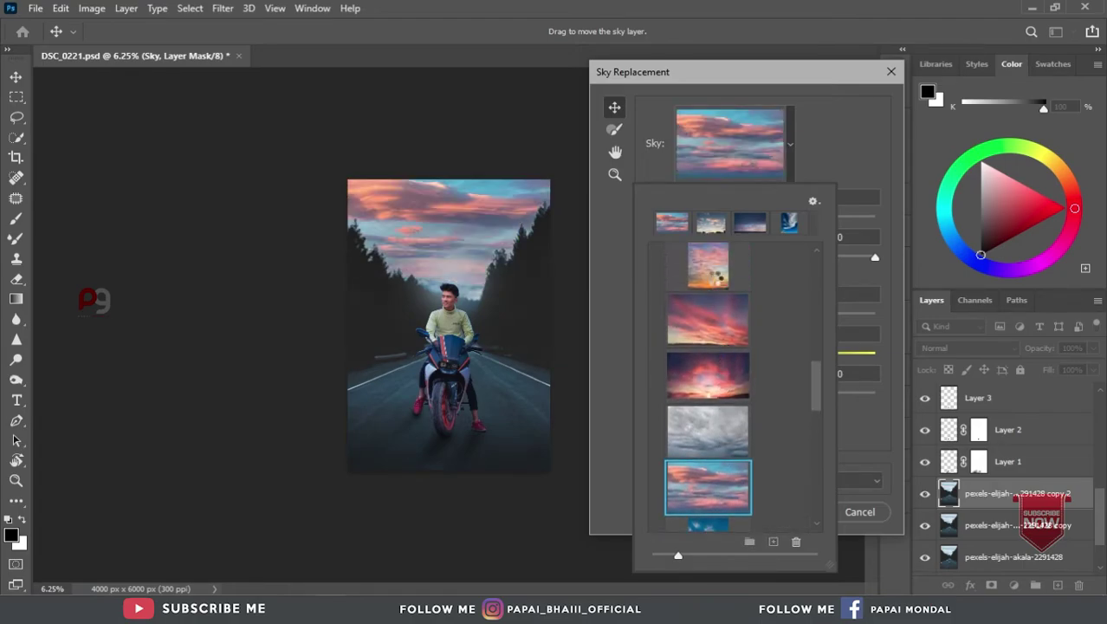
{"action": "left_click", "coordinate": [714, 279]}
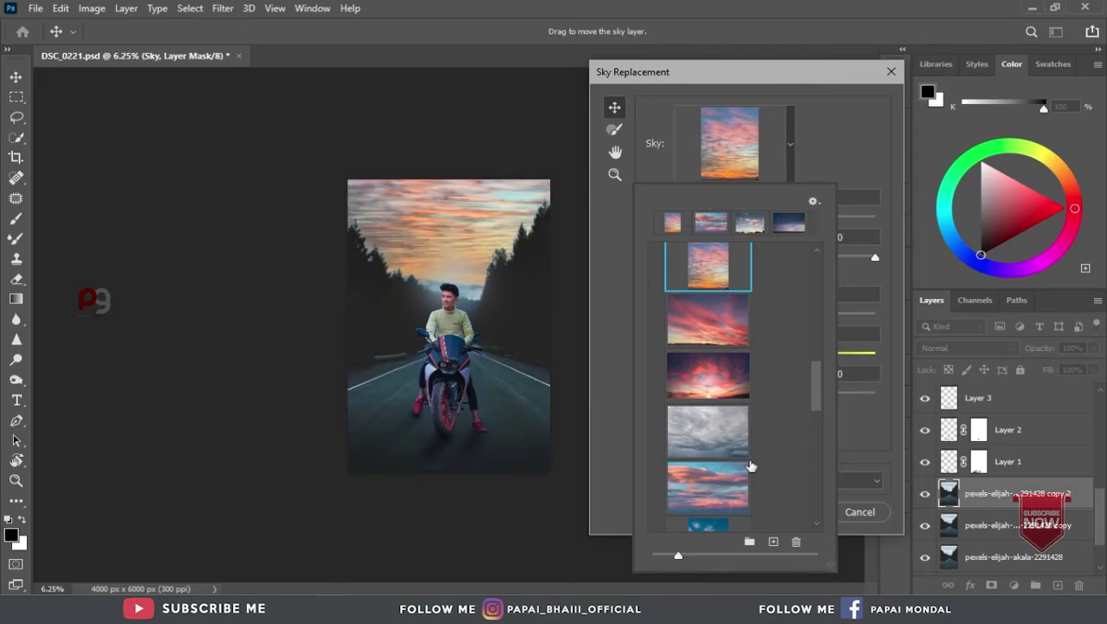
{"action": "left_click", "coordinate": [749, 481]}
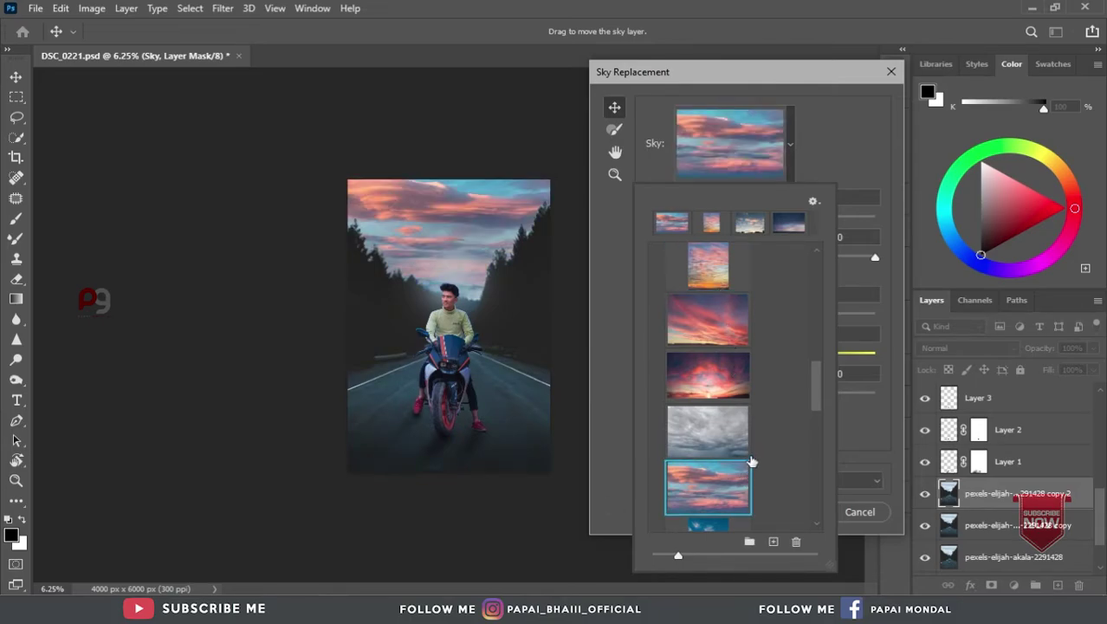
{"action": "left_click", "coordinate": [874, 111]}
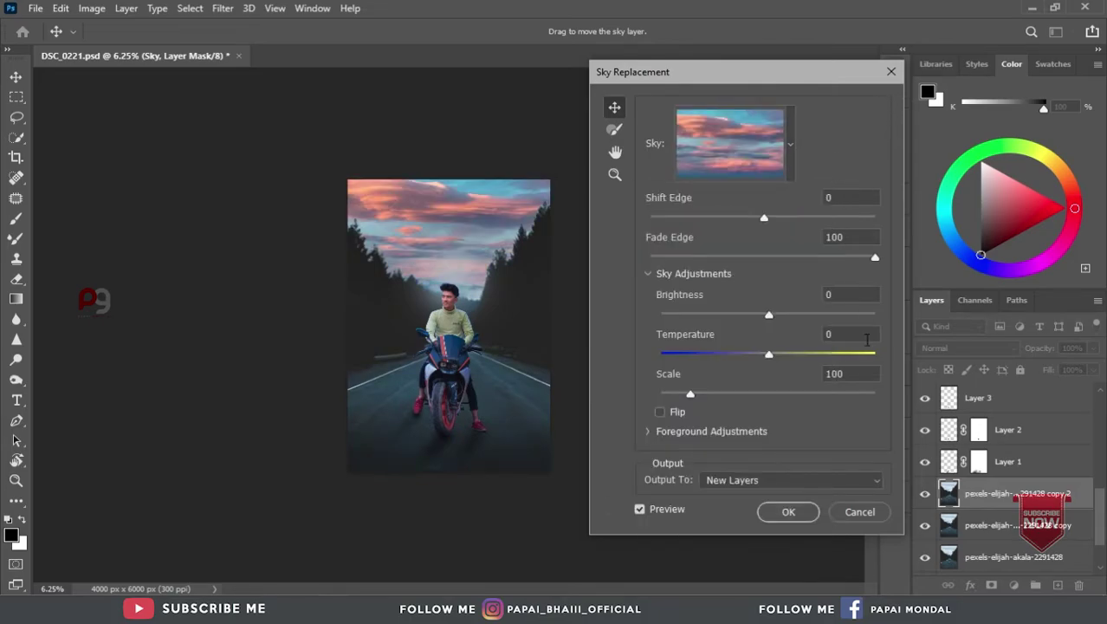
Step: Apply the pink-cloud sky and toggle the Sky Replacement Group to compare
{"action": "left_click", "coordinate": [789, 513]}
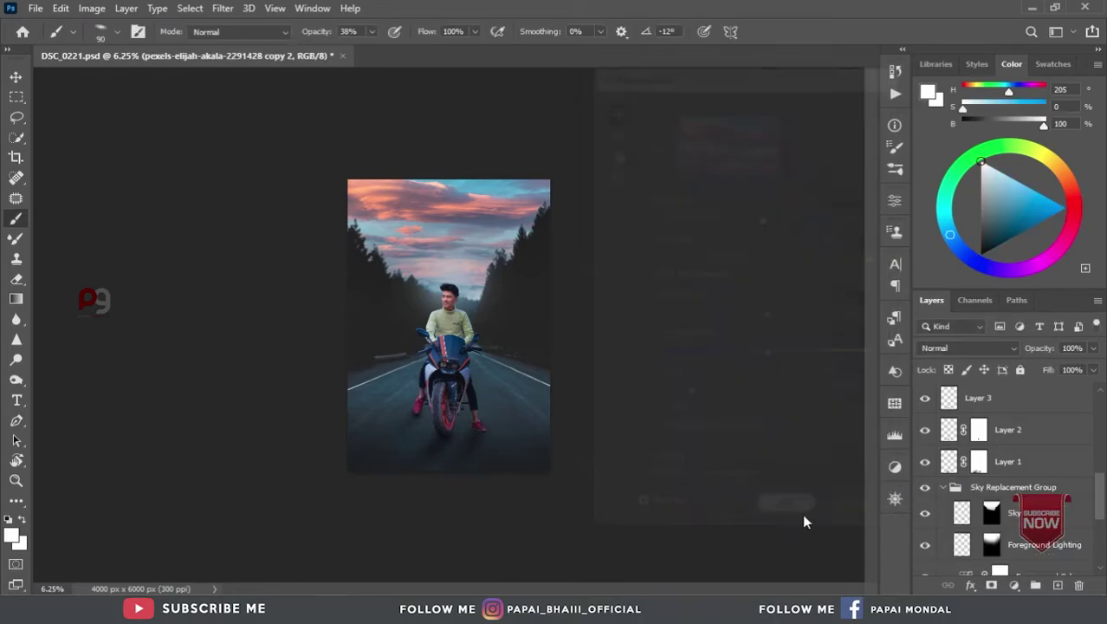
{"action": "left_click", "coordinate": [943, 488]}
{"action": "left_click", "coordinate": [924, 488]}
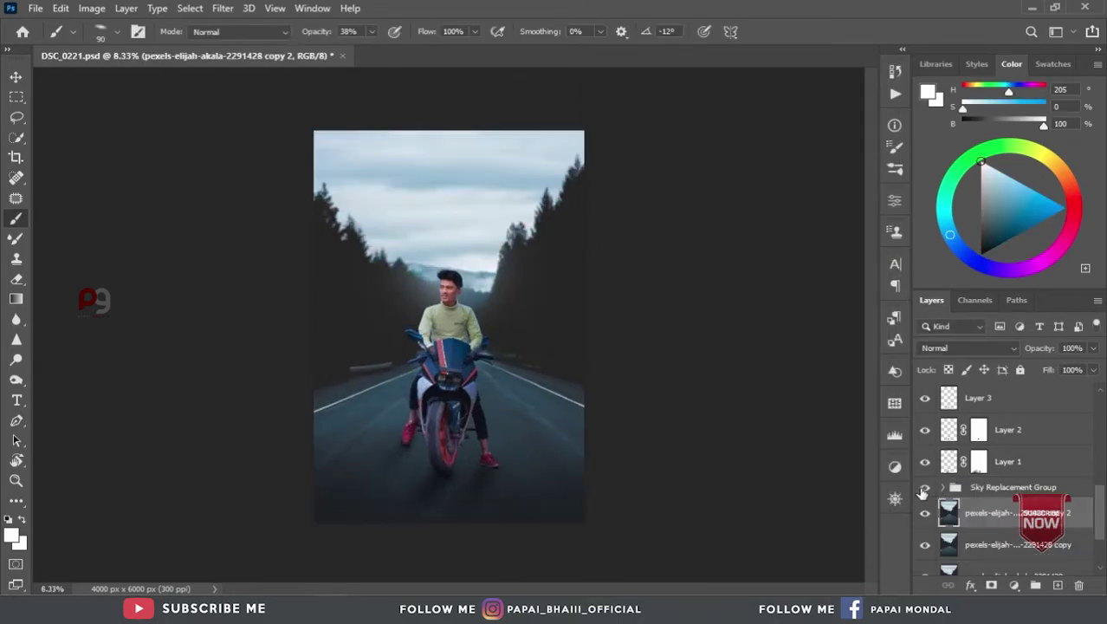
{"action": "left_click", "coordinate": [924, 491]}
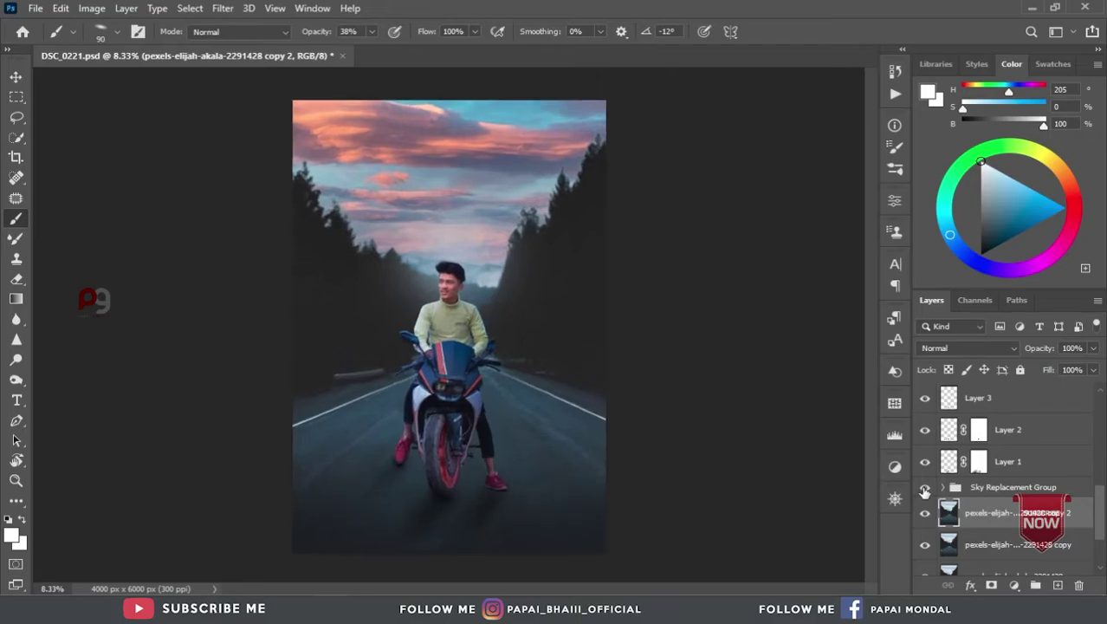
Step: Lower the Sky Replacement Group's fill to 67% and compare it on and off
{"action": "key", "text": "ctrl+plus"}
{"action": "left_click", "coordinate": [990, 490]}
{"action": "left_click_drag", "start_coordinate": [1094, 374], "coordinate": [1066, 391]}
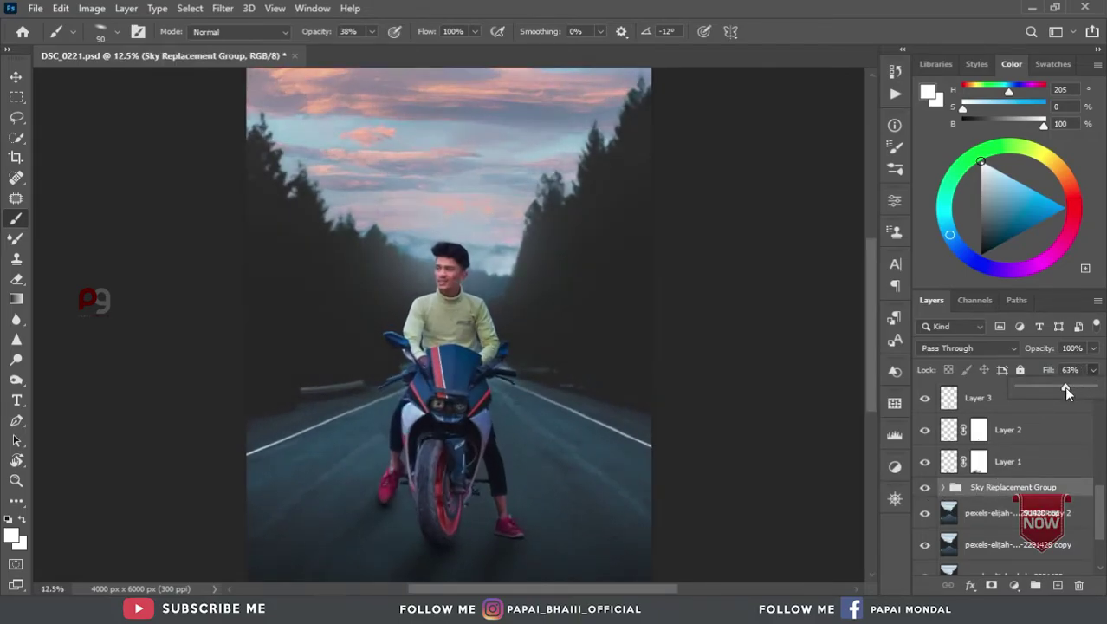
{"action": "key", "text": "ctrl+minus"}
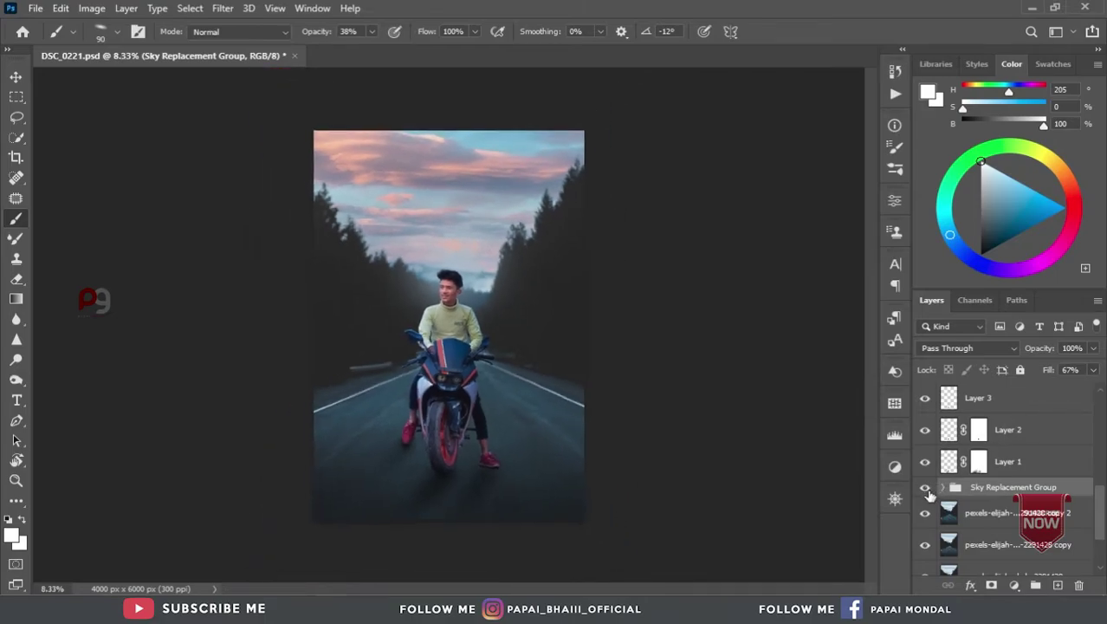
{"action": "left_click", "coordinate": [925, 487]}
{"action": "left_click", "coordinate": [924, 487]}
Step: Zoom in on the rider's face to check the faded sky, then back out to fit
{"action": "key", "text": "ctrl+plus"}
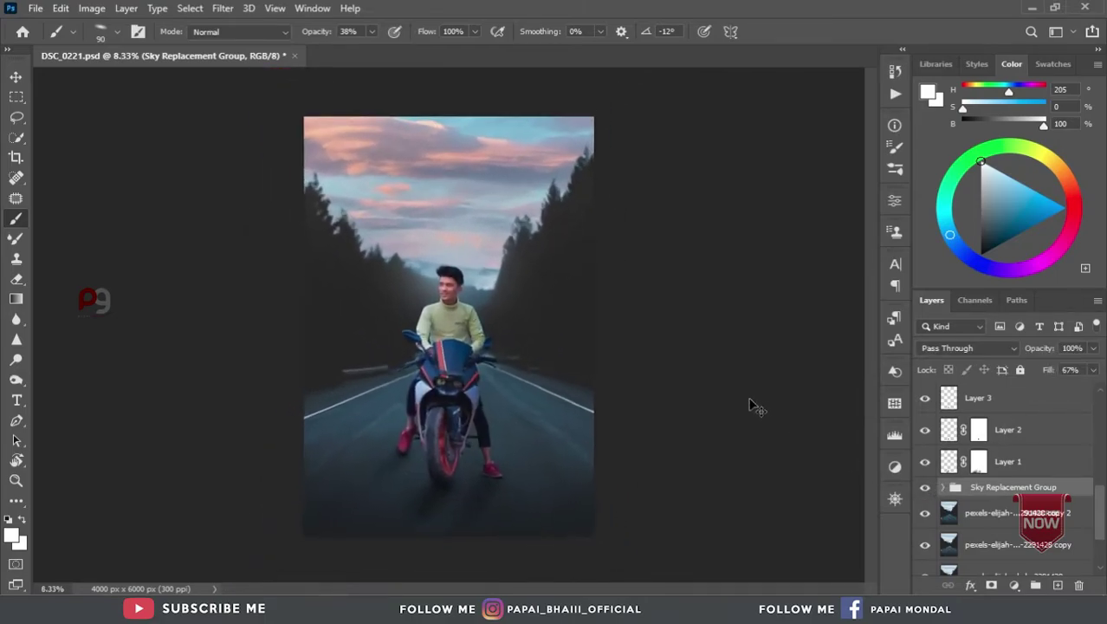
{"action": "scroll", "coordinate": [687, 350], "scroll_direction": "down", "scroll_amount": 1}
{"action": "key", "text": "ctrl+plus"}
{"action": "key", "text": "ctrl+plus"}
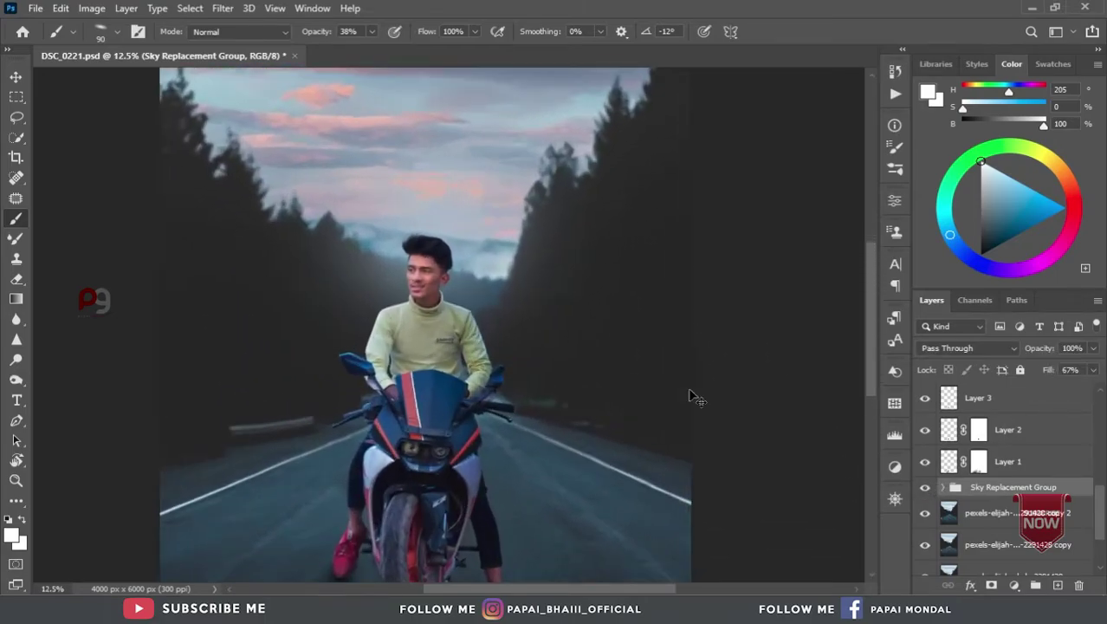
{"action": "key", "text": "ctrl+plus"}
{"action": "key", "text": "ctrl+plus"}
{"action": "key", "text": "ctrl+minus"}
{"action": "key", "text": "ctrl+minus"}
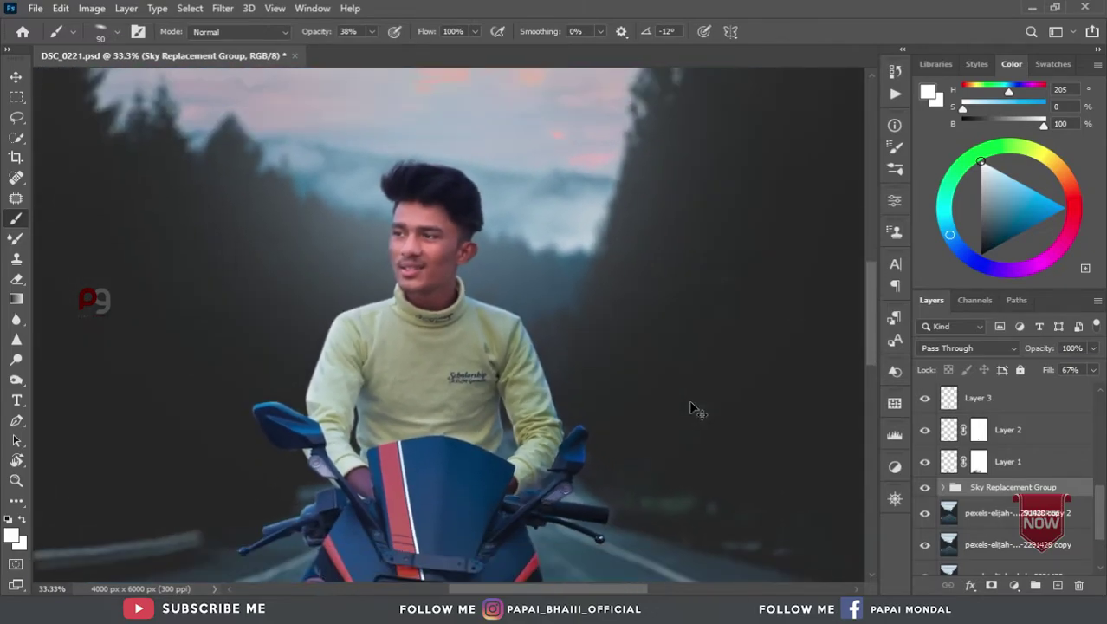
{"action": "key", "text": "ctrl+minus"}
{"action": "scroll", "coordinate": [984, 433], "scroll_direction": "up", "scroll_amount": 3}
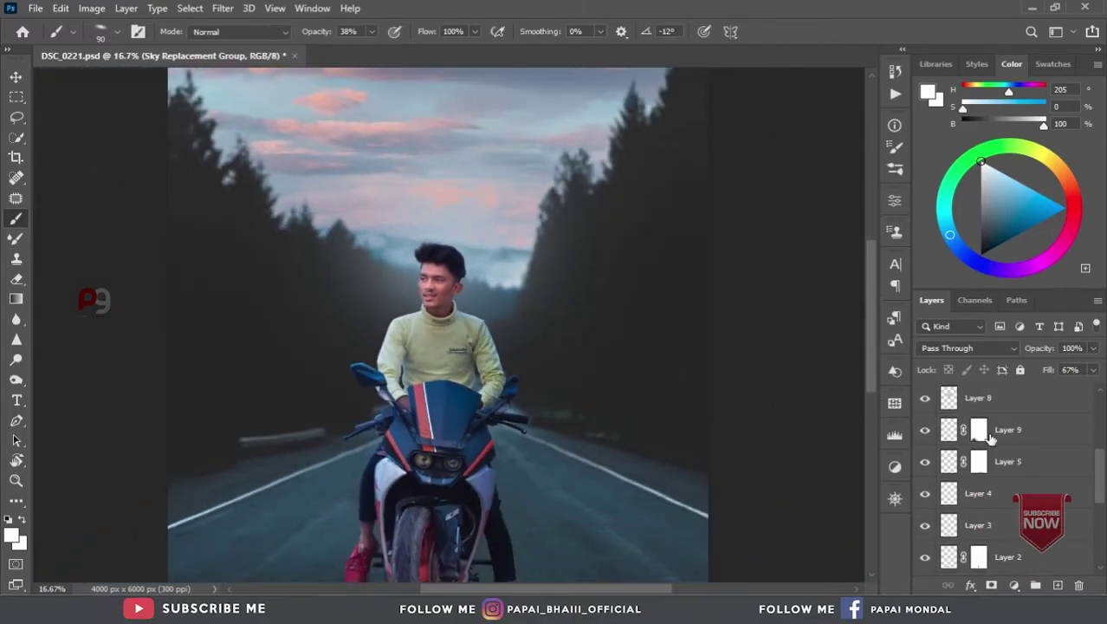
{"action": "scroll", "coordinate": [994, 443], "scroll_direction": "up", "scroll_amount": 3}
{"action": "key", "text": "ctrl+minus"}
{"action": "key", "text": "ctrl+minus"}
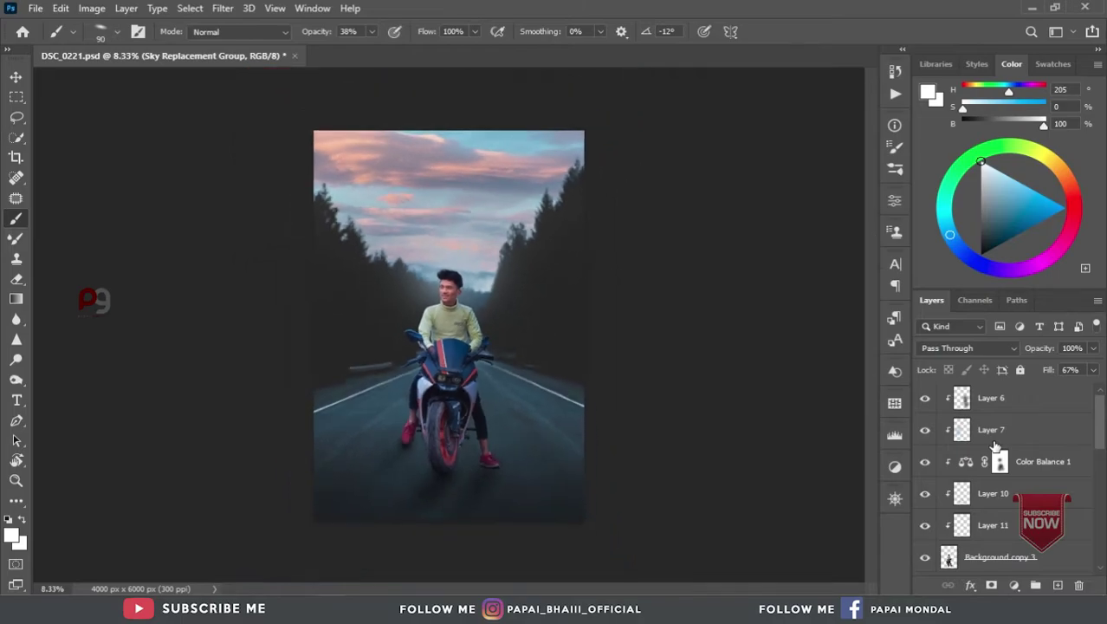
Step: Add Layer 12 above Layer 6 and group all the layers below into Group 1
{"action": "left_click", "coordinate": [1014, 403]}
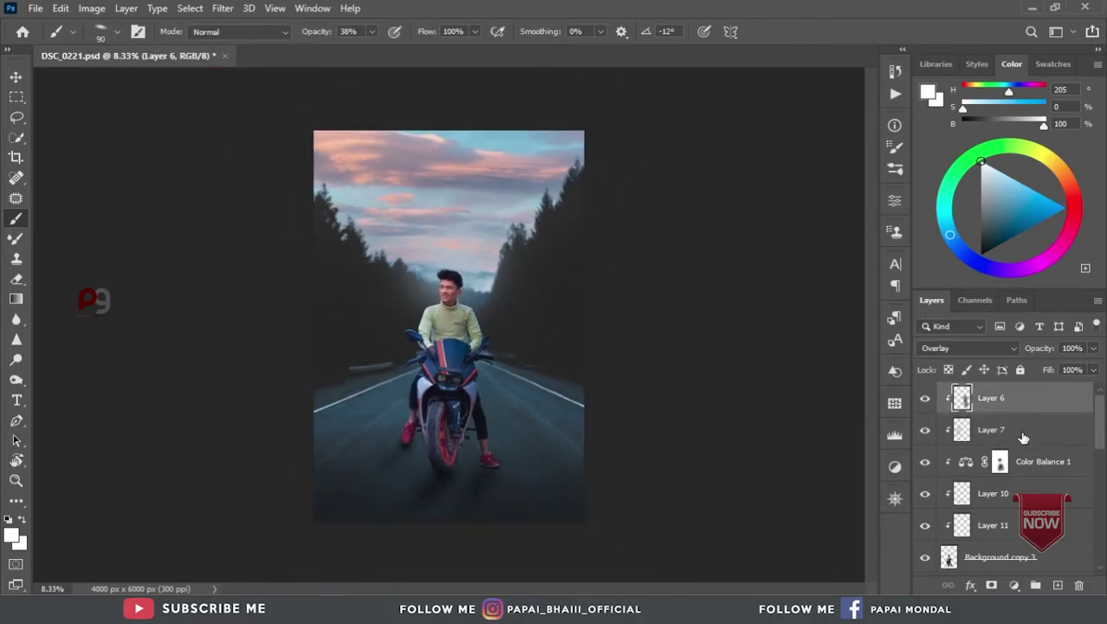
{"action": "left_click", "coordinate": [1059, 586]}
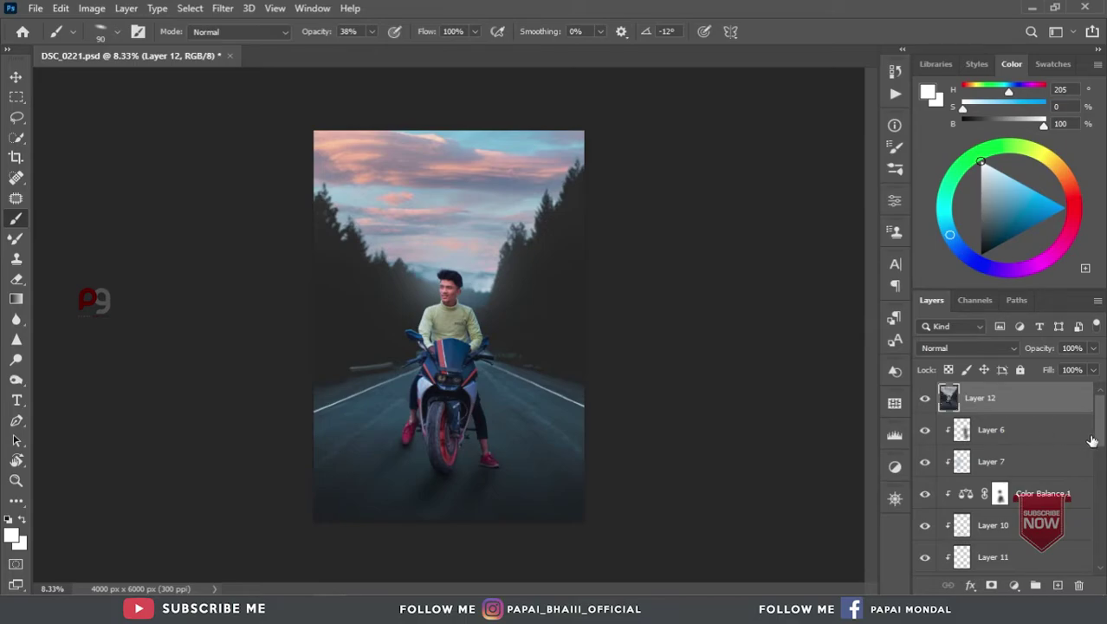
{"action": "key", "text": "Delete"}
{"action": "scroll", "coordinate": [1075, 459], "scroll_direction": "down", "scroll_amount": 5}
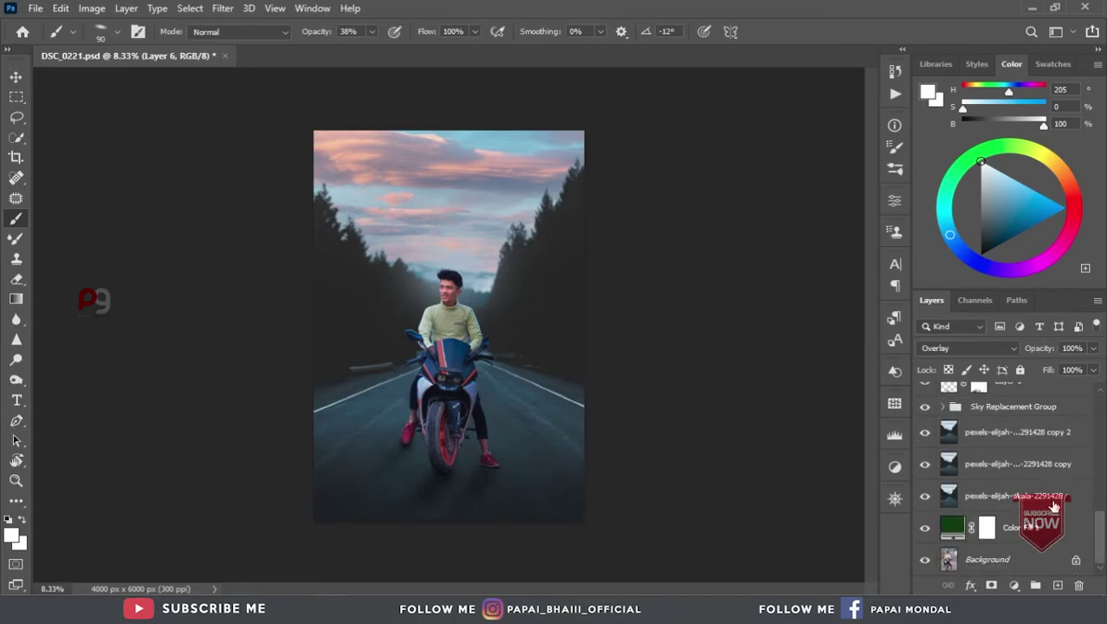
{"action": "left_click", "coordinate": [1047, 555]}
{"action": "key", "text": "ctrl+g"}
Step: Duplicate Layer 12 as Layer 12 copy and crop the image
{"action": "left_click", "coordinate": [1015, 402]}
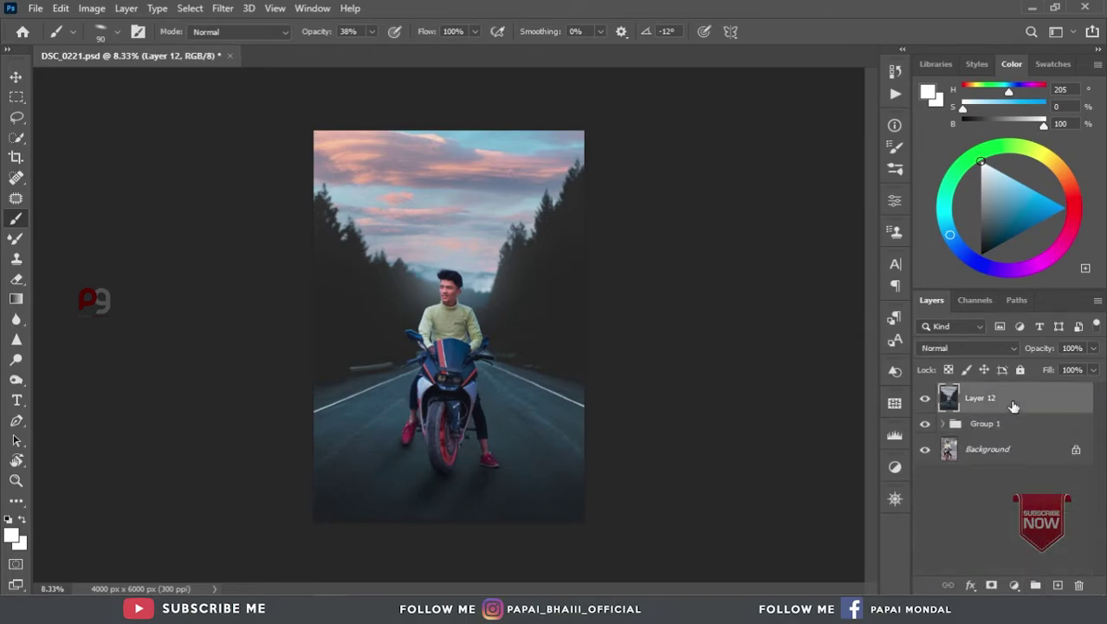
{"action": "left_click_drag", "start_coordinate": [1011, 406], "coordinate": [1058, 585]}
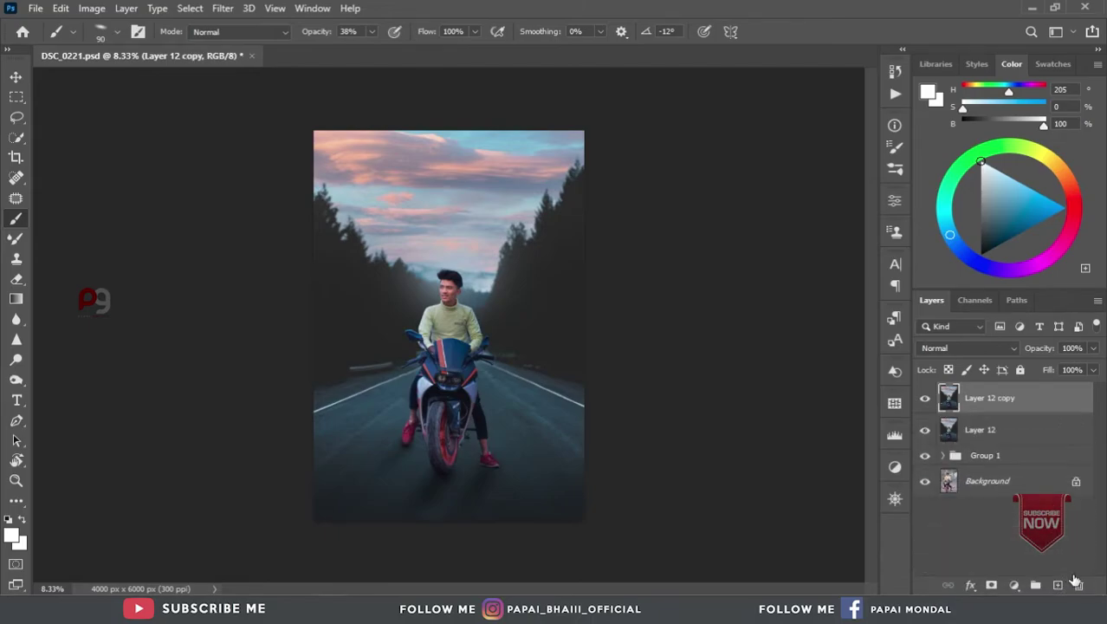
{"action": "key", "text": "c"}
{"action": "left_click", "coordinate": [313, 326]}
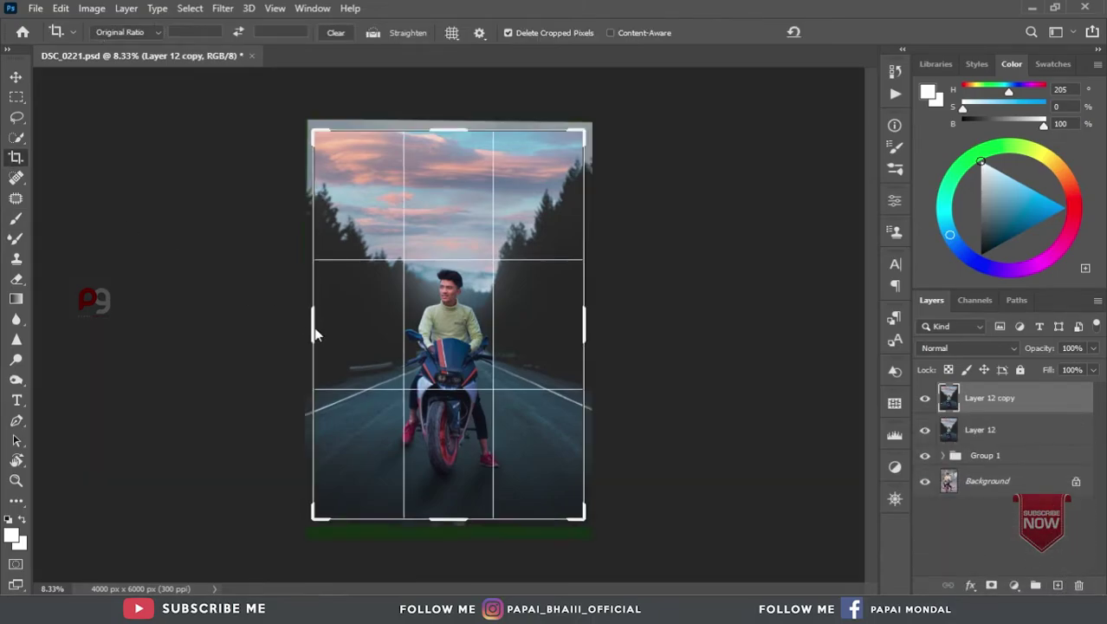
{"action": "left_click", "coordinate": [849, 32]}
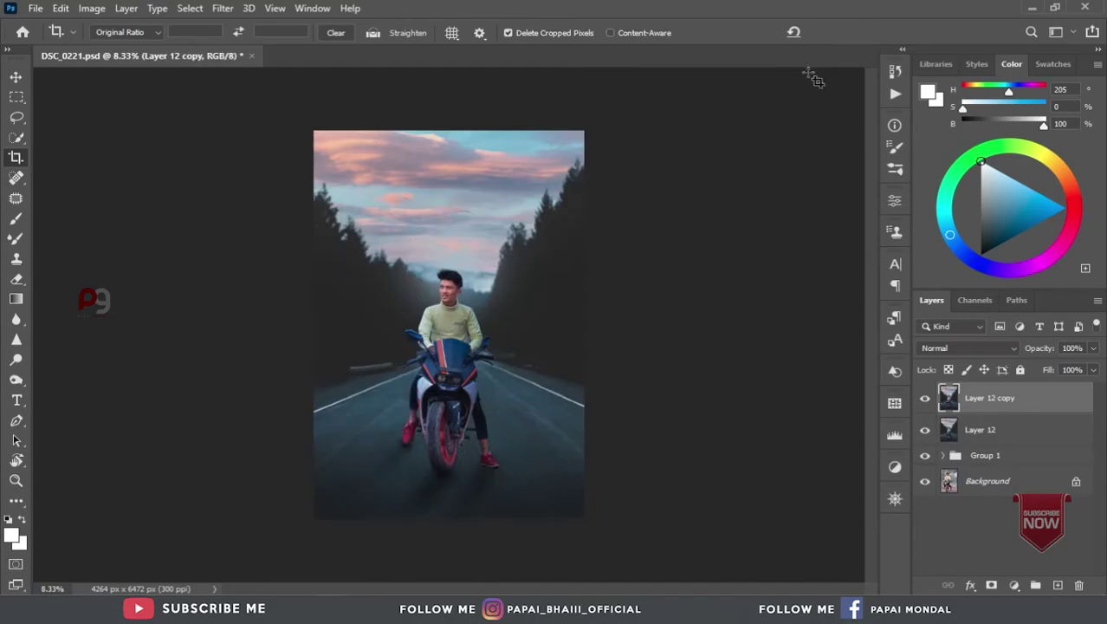
{"action": "key", "text": "ctrl"}
Step: In Camera Raw on Layer 12 copy, set Highlights −3, Shadows +22, Whites +11, Blacks +29
{"action": "key", "text": "ctrl+shift+a"}
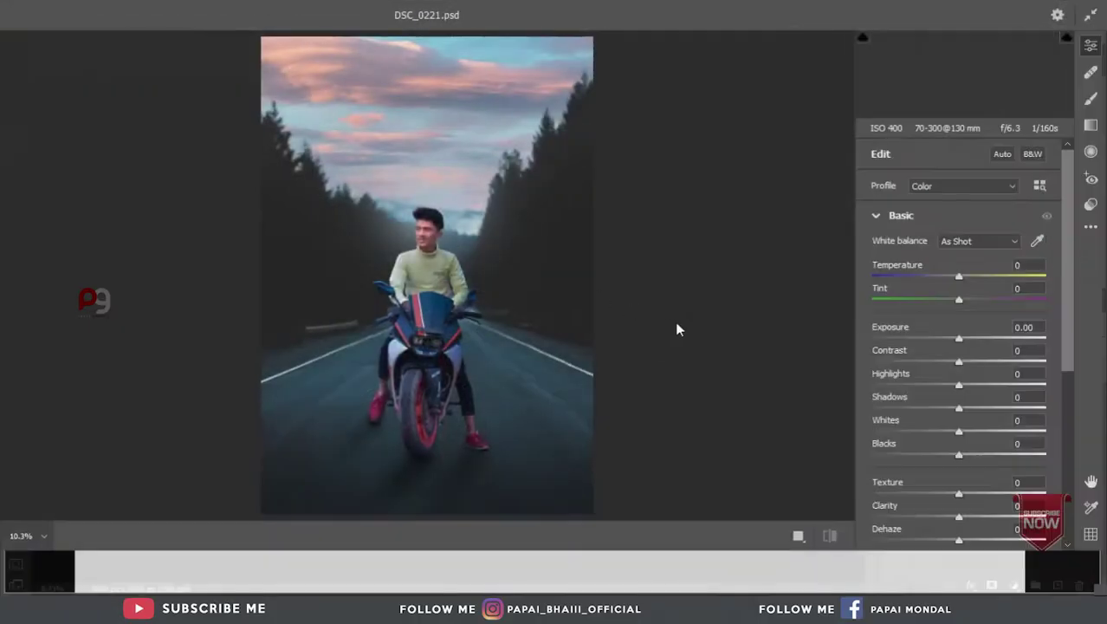
{"action": "left_click", "coordinate": [1003, 154]}
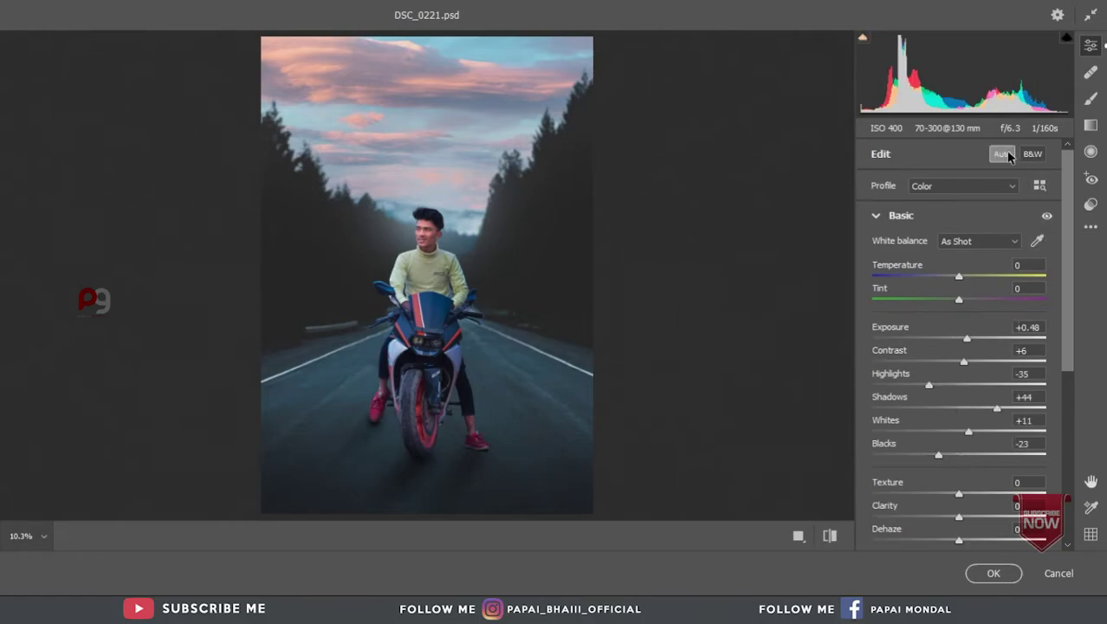
{"action": "left_click", "coordinate": [1003, 154]}
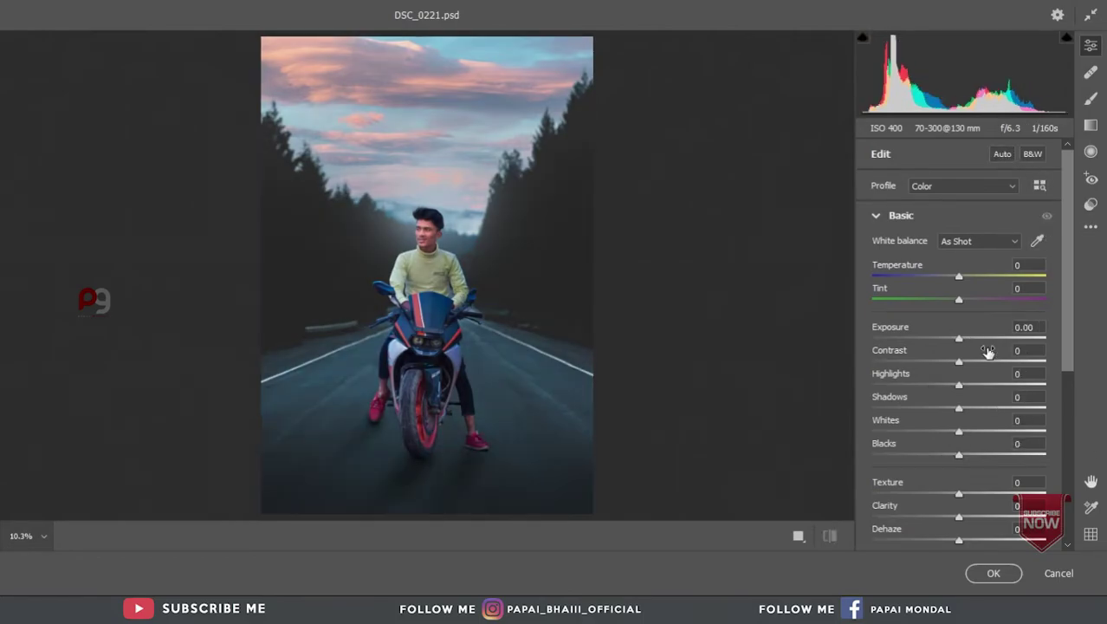
{"action": "mouse_move", "coordinate": [969, 458]}
{"action": "left_mouse_down"}
{"action": "mouse_move", "coordinate": [979, 454]}
{"action": "mouse_move", "coordinate": [969, 393]}
{"action": "mouse_move", "coordinate": [945, 383]}
{"action": "mouse_move", "coordinate": [974, 383]}
{"action": "mouse_move", "coordinate": [954, 389]}
{"action": "left_mouse_up"}
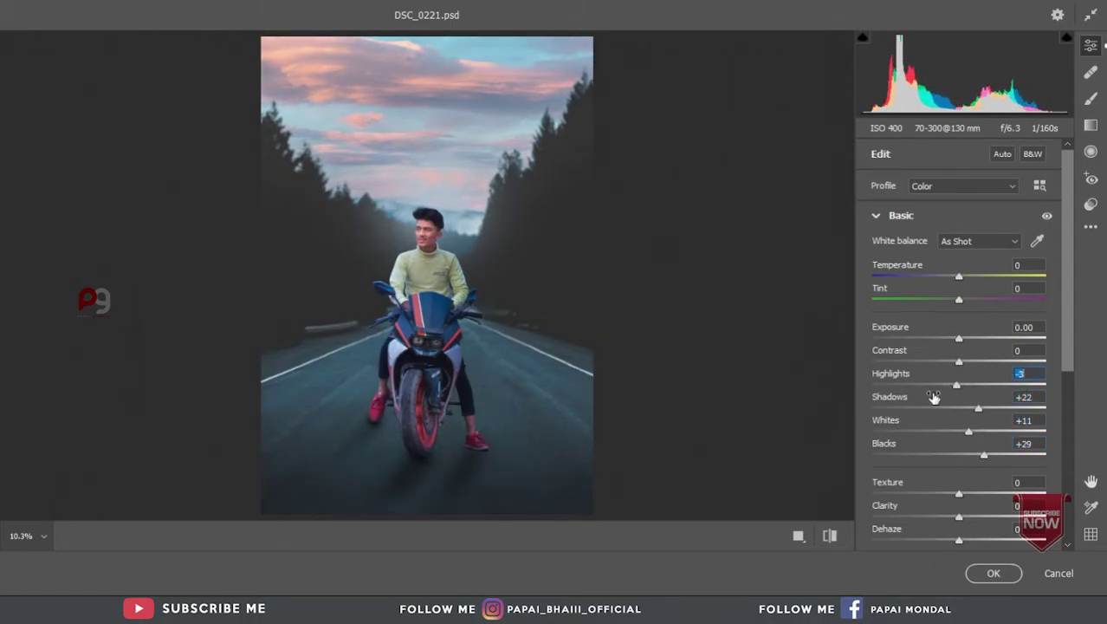
Step: Add a −0.50 exposure graduated filter over the road and an inverted radial vignette with Contrast +7
{"action": "left_click_drag", "start_coordinate": [484, 508], "coordinate": [474, 409]}
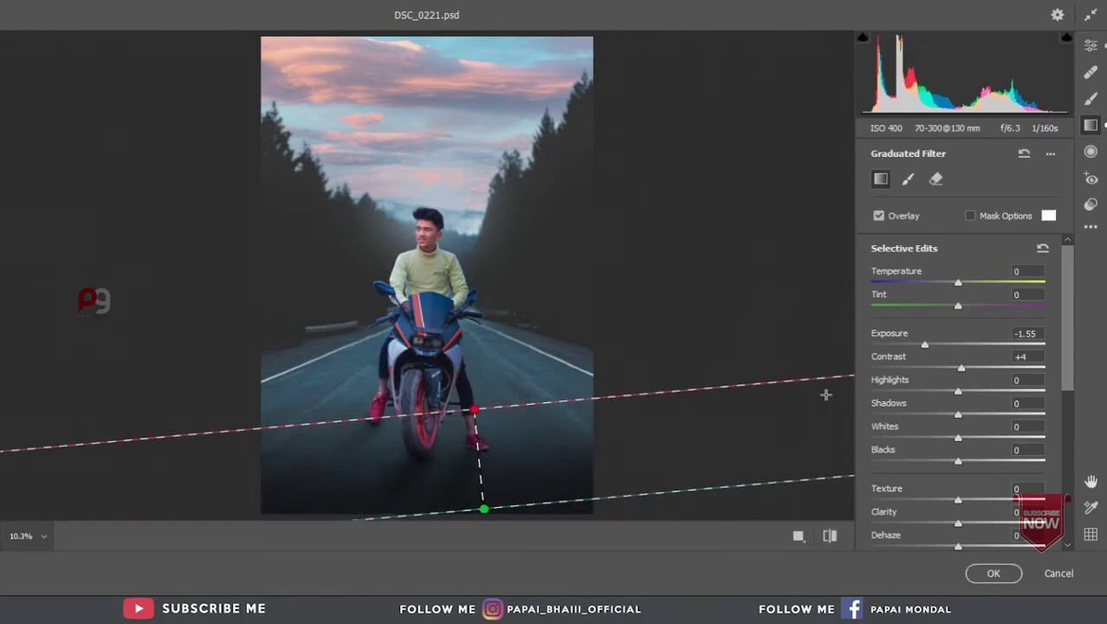
{"action": "left_click_drag", "start_coordinate": [929, 348], "coordinate": [946, 348]}
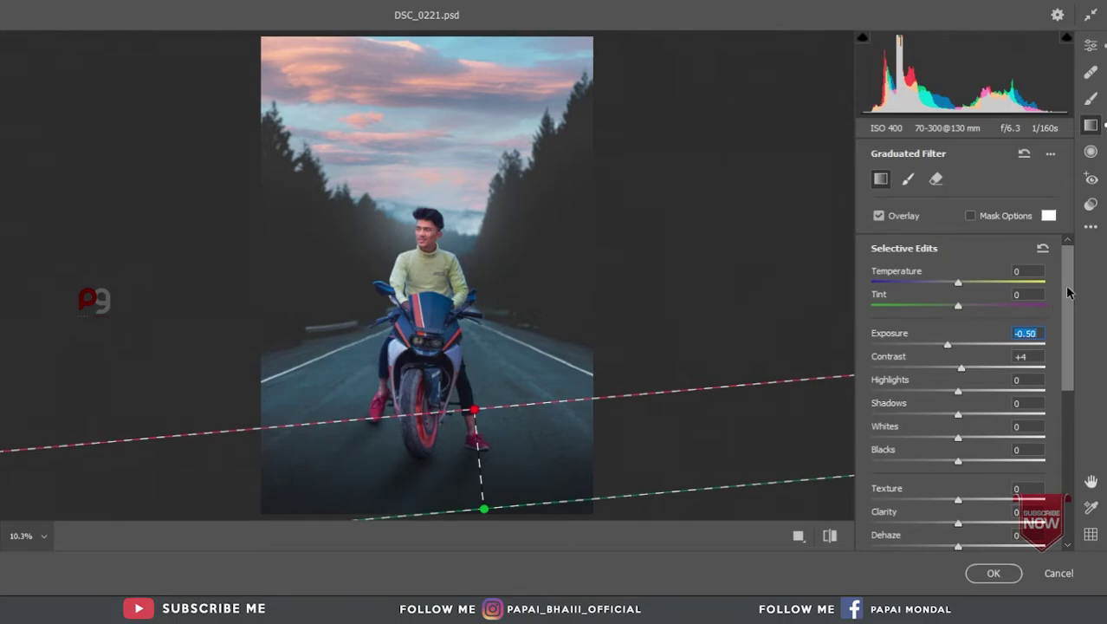
{"action": "left_click", "coordinate": [1091, 151]}
{"action": "left_click_drag", "start_coordinate": [444, 156], "coordinate": [658, 415]}
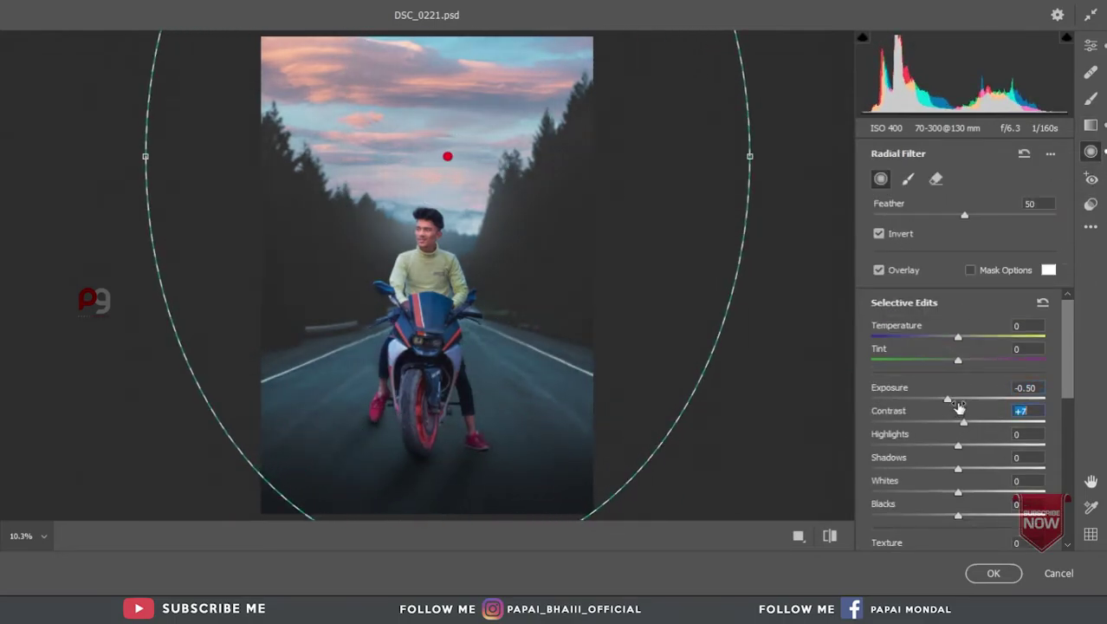
Step: Nudge the colour temperature slightly and raise Clarity to +4
{"action": "left_click", "coordinate": [1090, 45]}
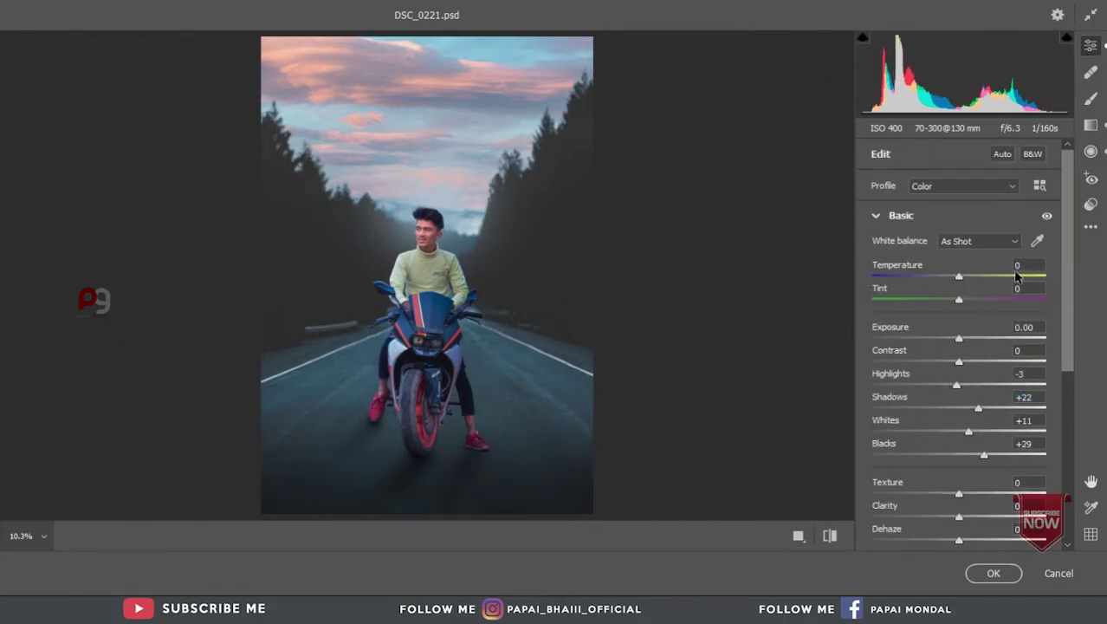
{"action": "left_click_drag", "start_coordinate": [953, 280], "coordinate": [956, 282]}
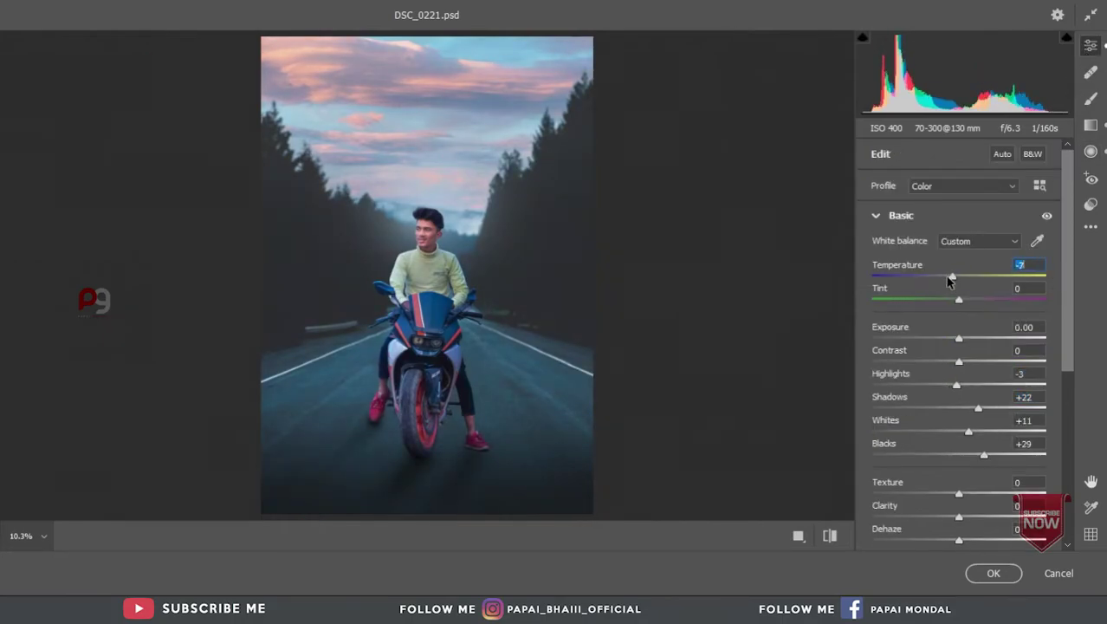
{"action": "scroll", "coordinate": [988, 381], "scroll_direction": "down", "scroll_amount": 1}
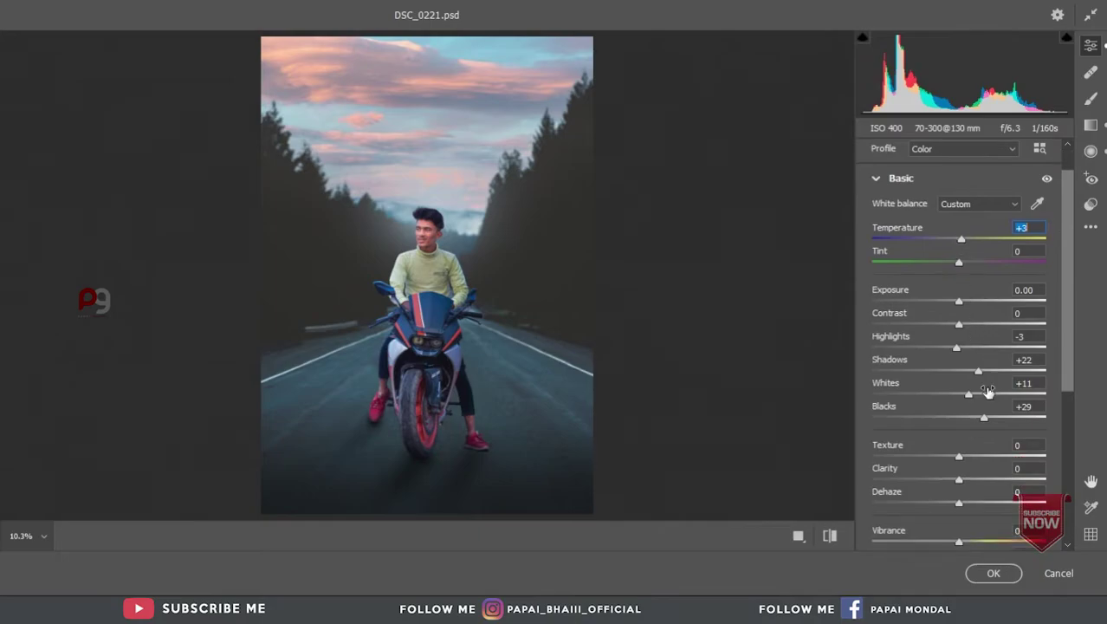
{"action": "scroll", "coordinate": [988, 394], "scroll_direction": "down", "scroll_amount": 3}
{"action": "left_click", "coordinate": [962, 337]}
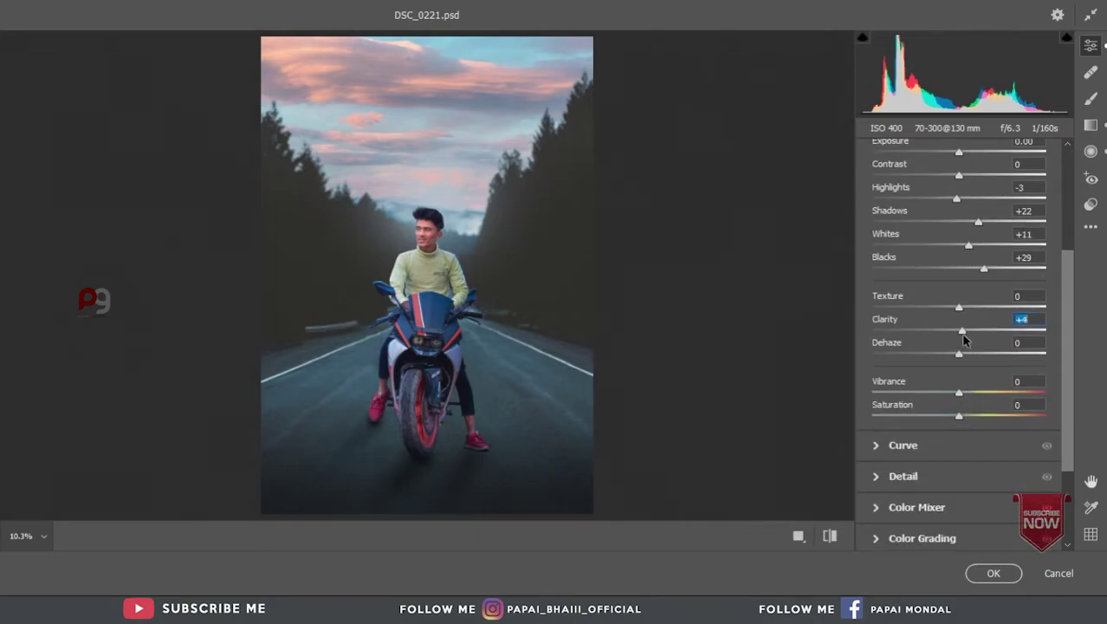
Step: Add tone curve points: blue 187→189 and green black point 1→3
{"action": "left_click", "coordinate": [876, 448]}
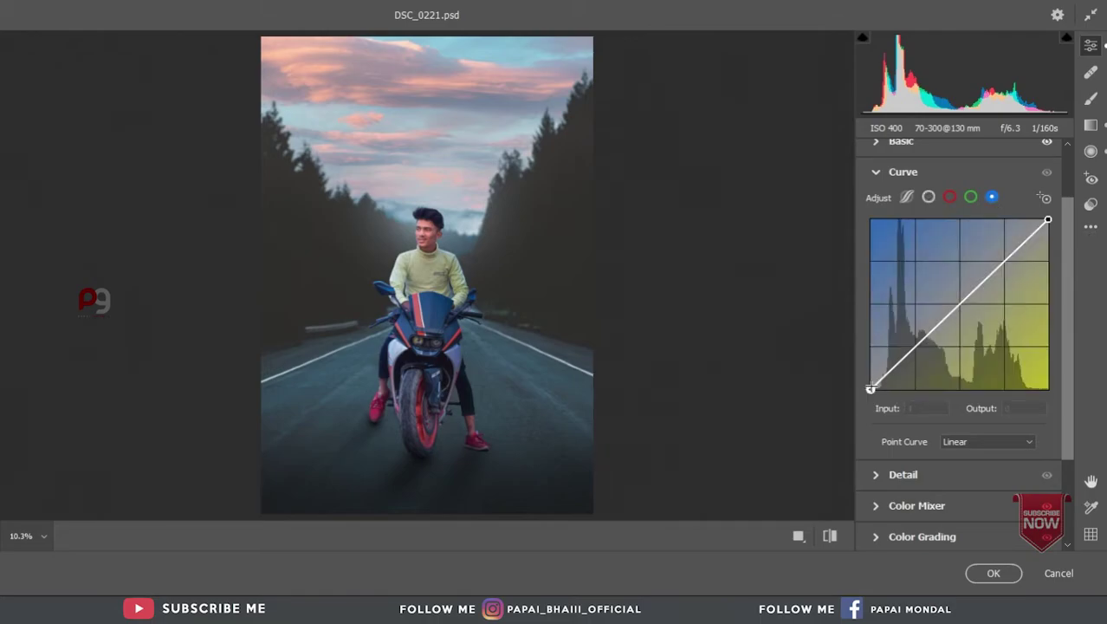
{"action": "left_click", "coordinate": [871, 388]}
{"action": "left_click", "coordinate": [1002, 263]}
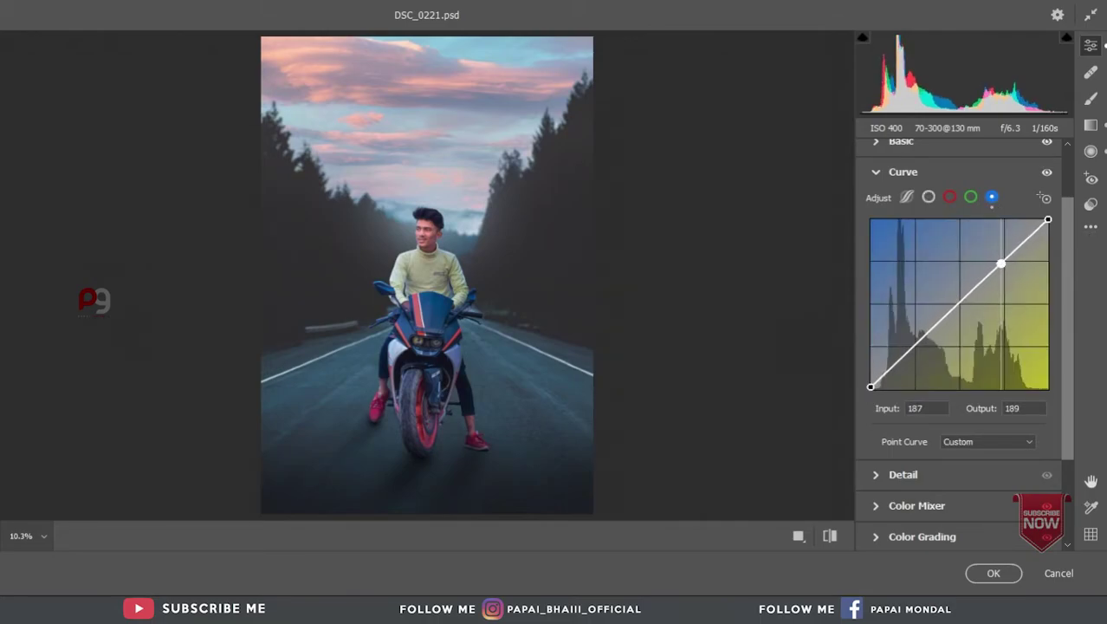
{"action": "left_click", "coordinate": [971, 196]}
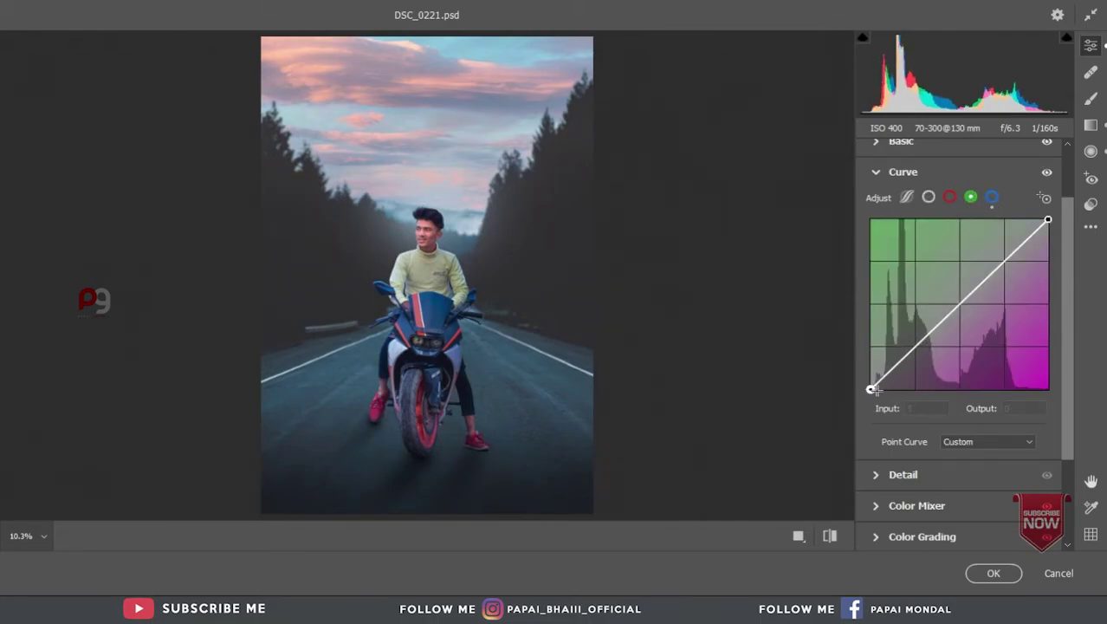
{"action": "left_click_drag", "start_coordinate": [872, 389], "coordinate": [871, 387]}
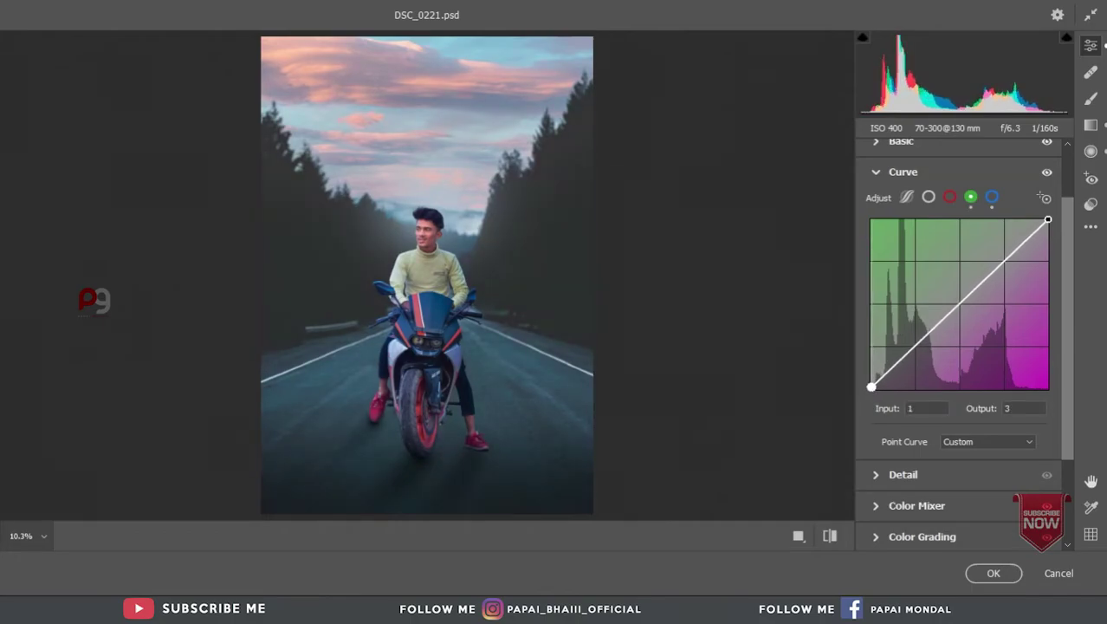
{"action": "scroll", "coordinate": [889, 405], "scroll_direction": "down", "scroll_amount": 3}
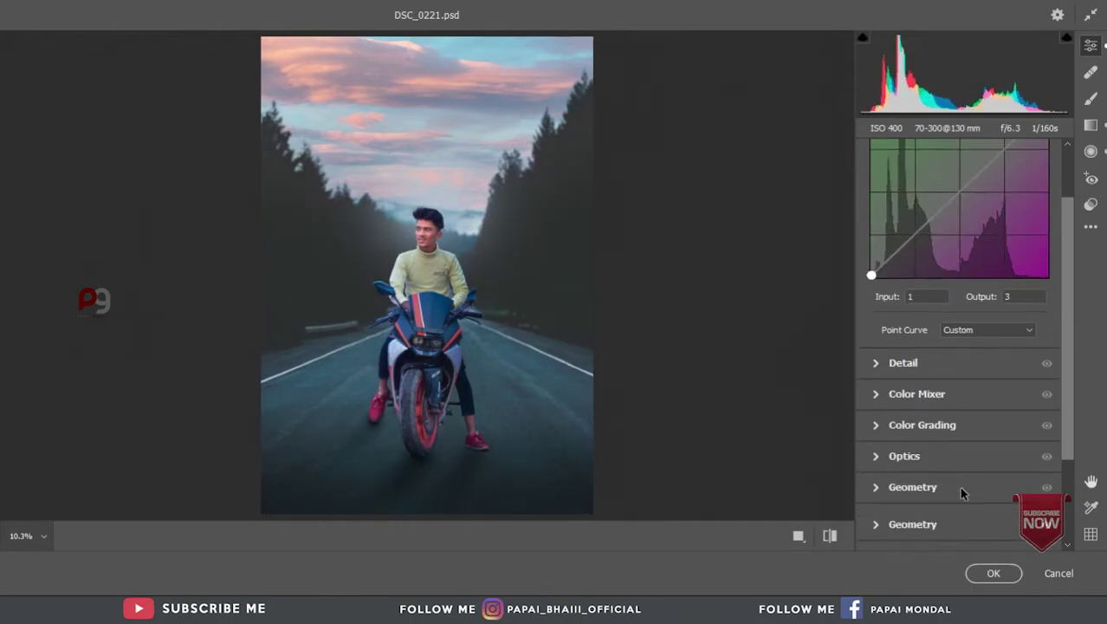
{"action": "left_click", "coordinate": [878, 395]}
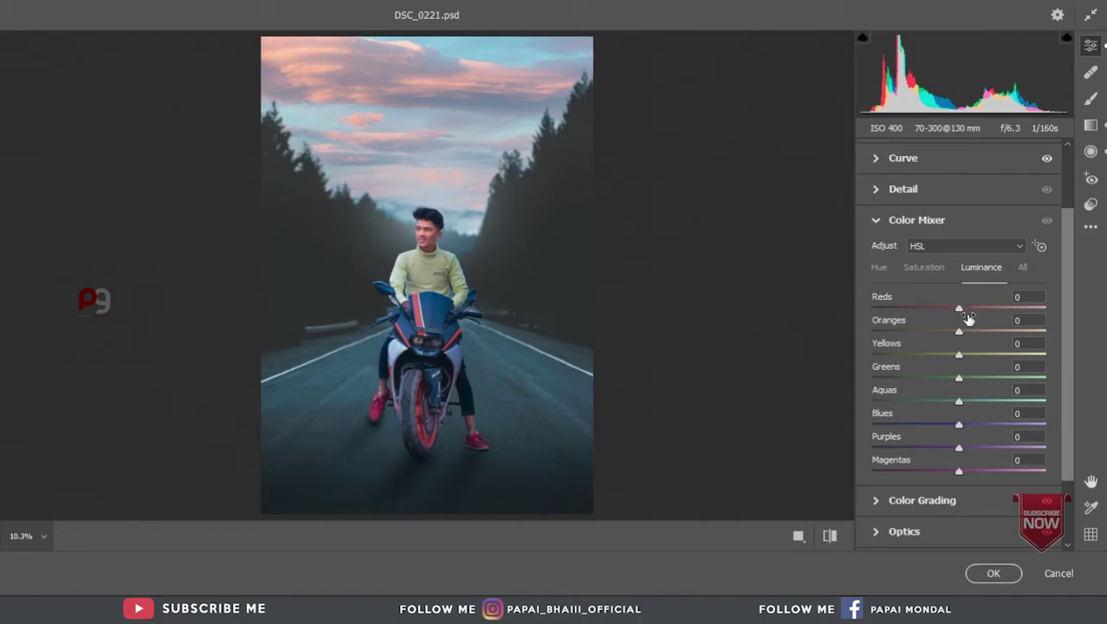
Step: Set Yellows saturation −100, Greens hue +17 and Blues saturation +10 in the Color Mixer
{"action": "mouse_move", "coordinate": [966, 329]}
{"action": "left_mouse_down"}
{"action": "mouse_move", "coordinate": [981, 329]}
{"action": "mouse_move", "coordinate": [933, 355]}
{"action": "mouse_move", "coordinate": [1018, 351]}
{"action": "mouse_move", "coordinate": [883, 364]}
{"action": "left_mouse_up"}
{"action": "left_click", "coordinate": [939, 269]}
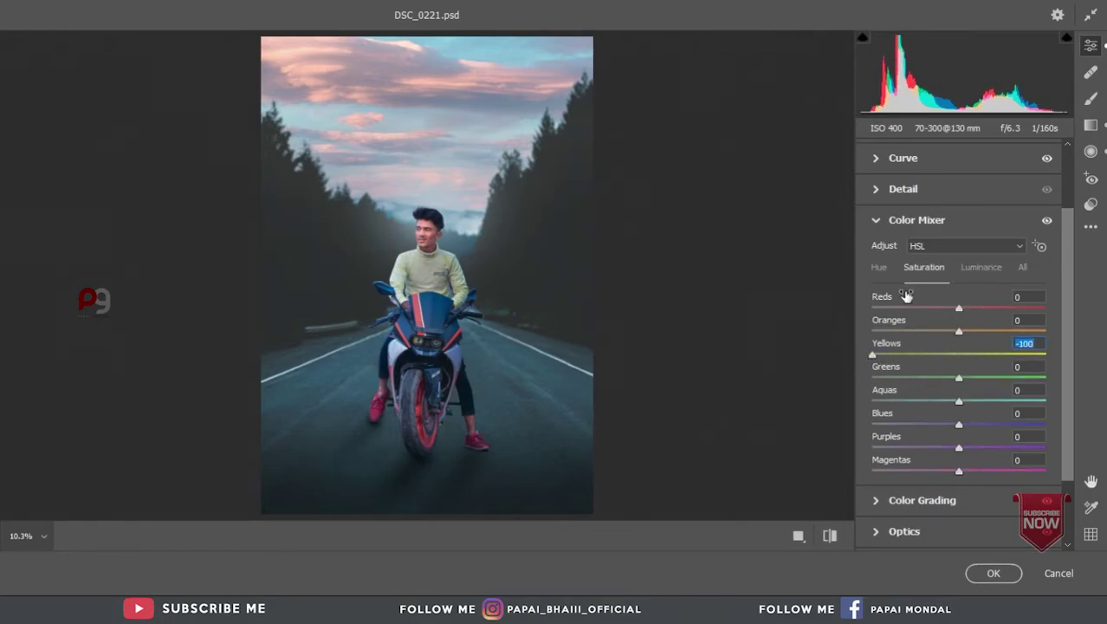
{"action": "left_click", "coordinate": [880, 268]}
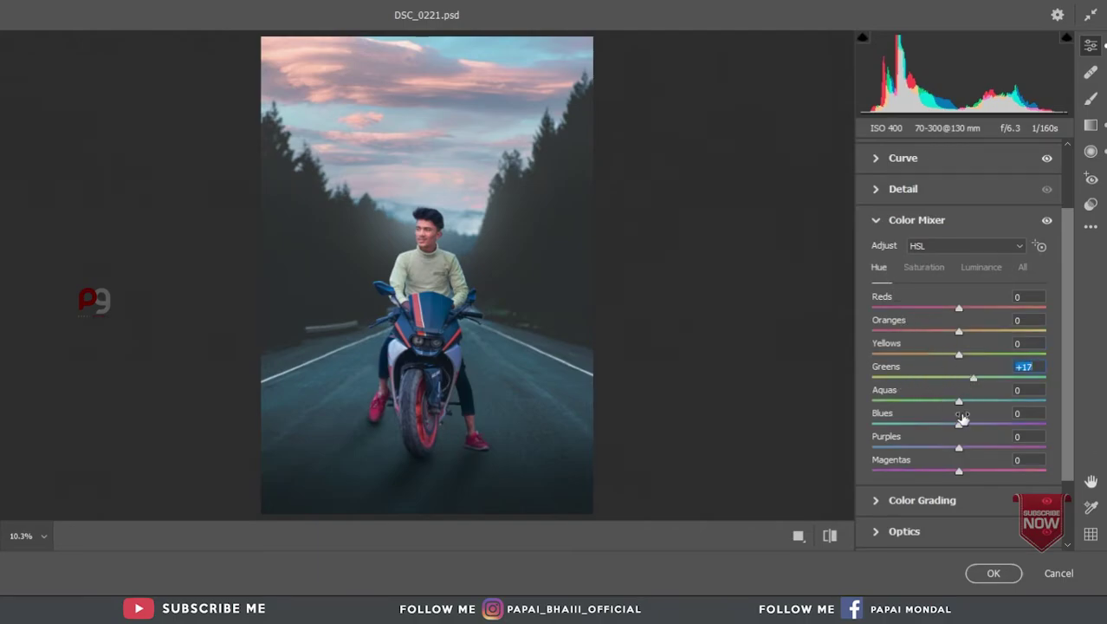
{"action": "mouse_move", "coordinate": [962, 418]}
{"action": "left_mouse_down"}
{"action": "mouse_move", "coordinate": [989, 426]}
{"action": "mouse_move", "coordinate": [968, 425]}
{"action": "left_mouse_up"}
{"action": "left_click", "coordinate": [936, 277]}
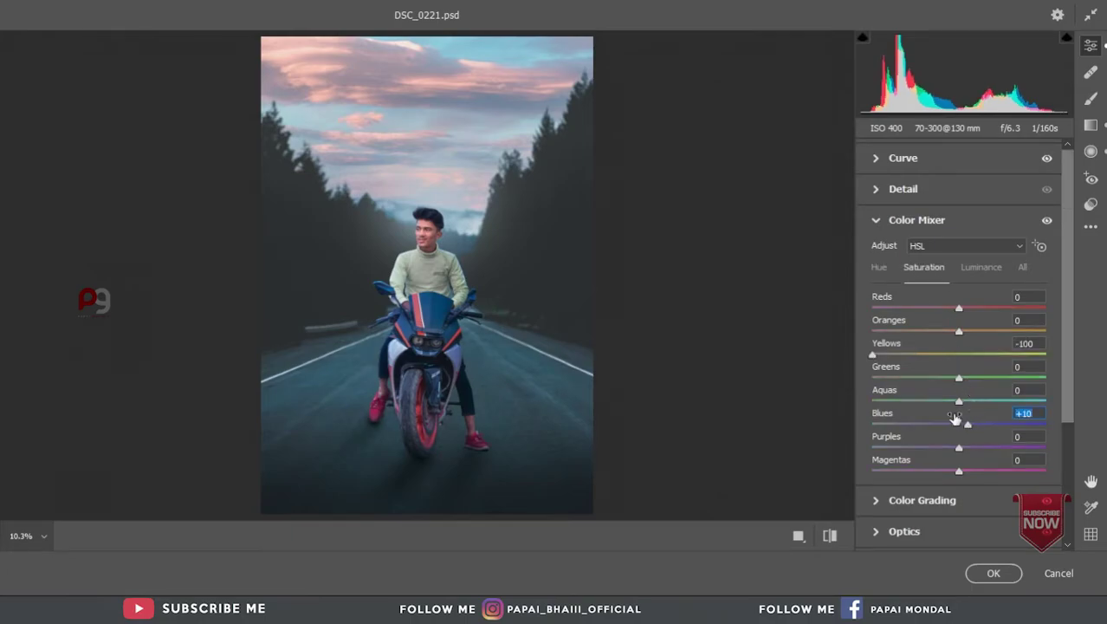
Step: Compare Before/After views zoomed in on the rider
{"action": "left_click", "coordinate": [799, 535]}
{"action": "key", "text": "ctrl+plus"}
{"action": "key", "text": "ctrl+plus"}
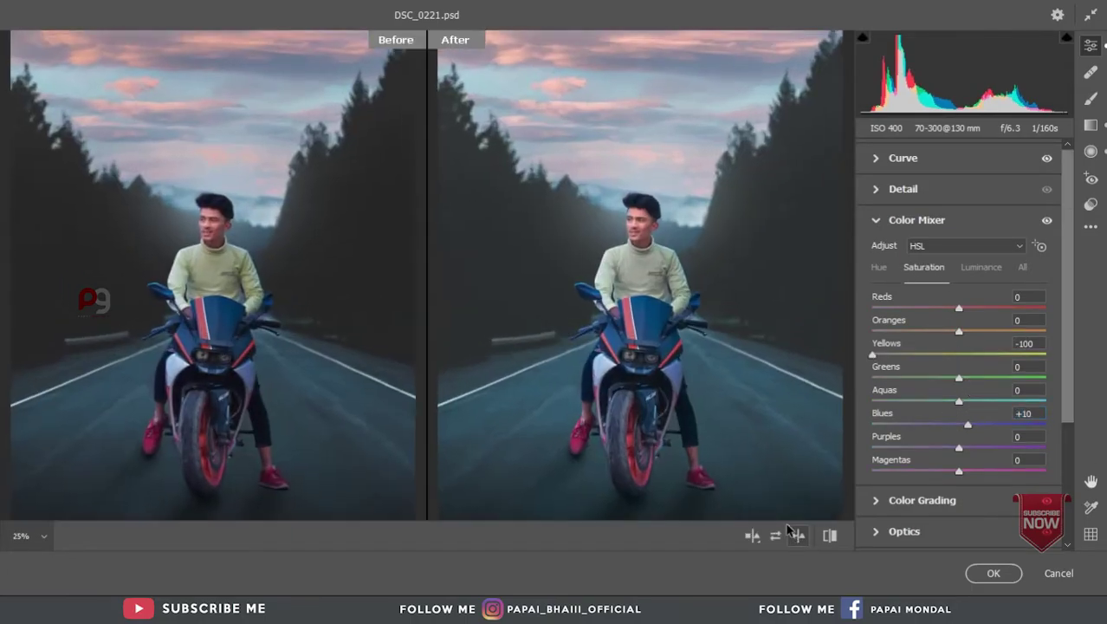
{"action": "scroll", "coordinate": [893, 451], "scroll_direction": "up", "scroll_amount": 1}
{"action": "scroll", "coordinate": [893, 451], "scroll_direction": "down", "scroll_amount": 3}
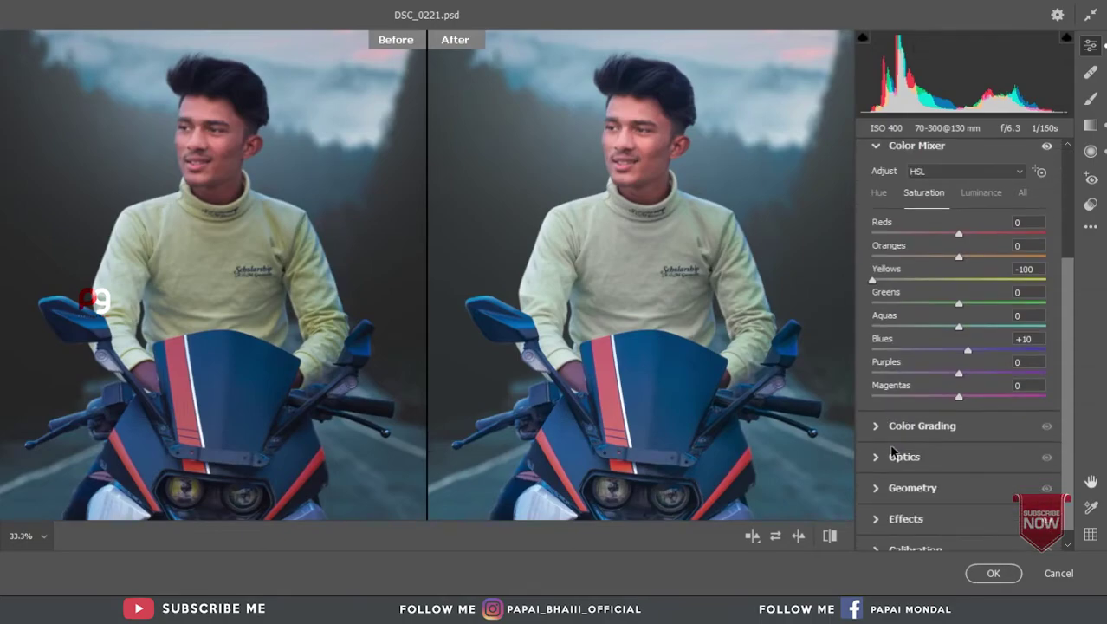
{"action": "left_click", "coordinate": [883, 426]}
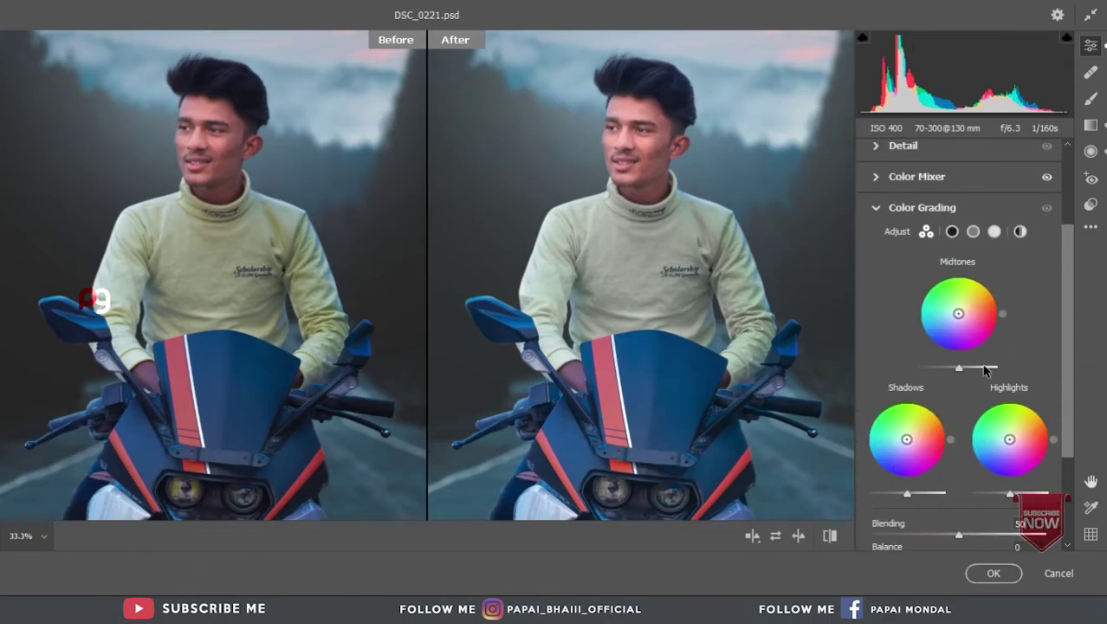
Step: Grade midtones teal at luminance 14, shadows cyan (hue 135, saturation 6), and apply Camera Raw
{"action": "scroll", "coordinate": [960, 417], "scroll_direction": "down", "scroll_amount": 1}
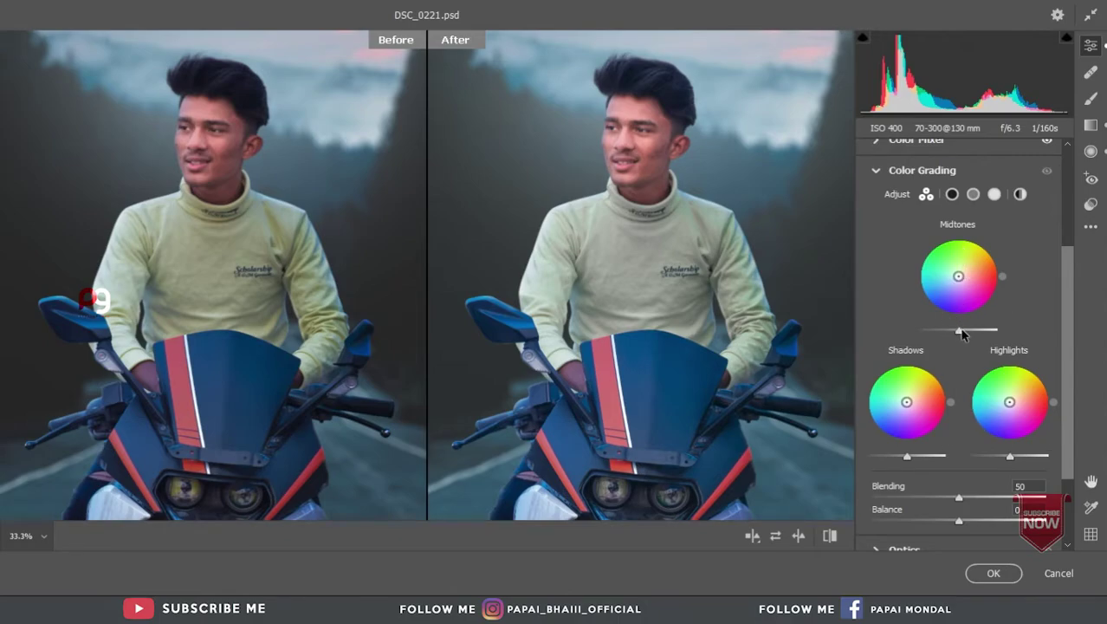
{"action": "left_click_drag", "start_coordinate": [961, 330], "coordinate": [964, 317]}
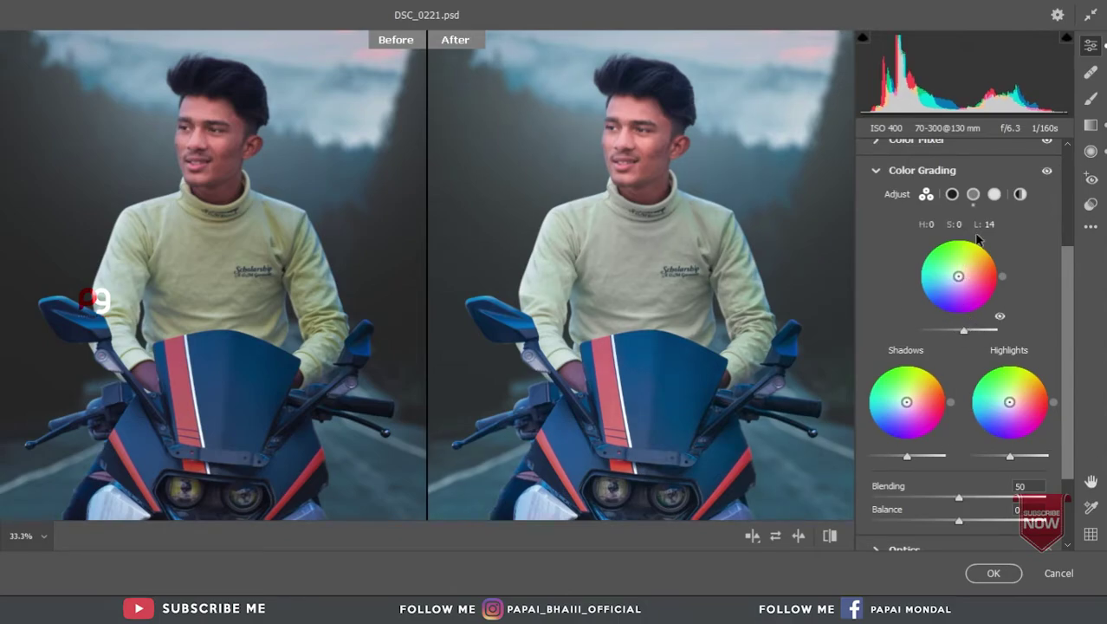
{"action": "left_click", "coordinate": [973, 195]}
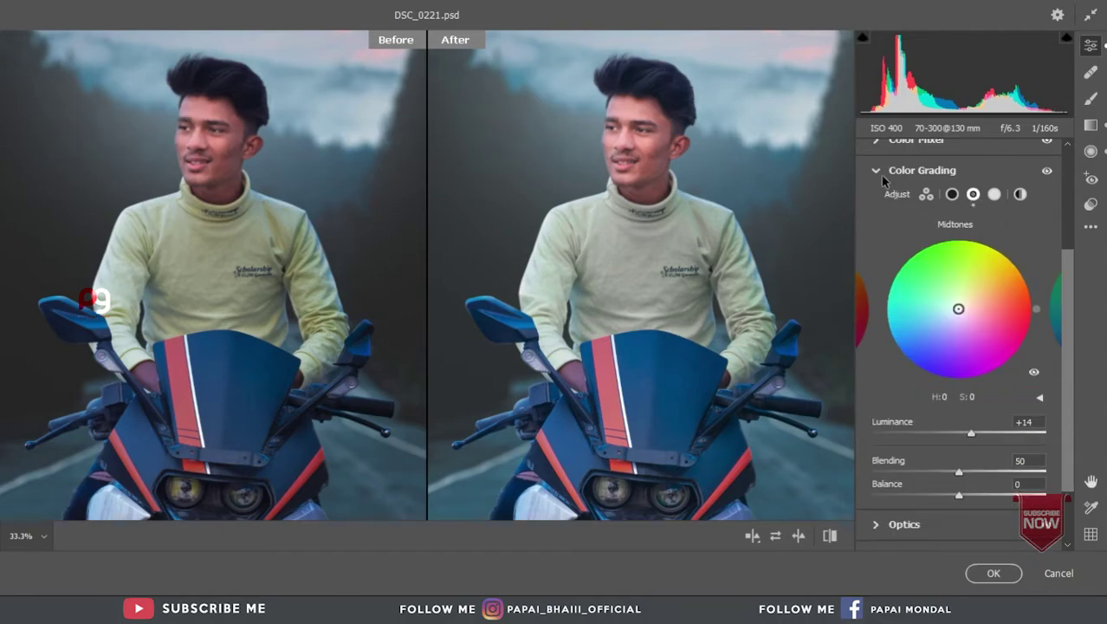
{"action": "left_click", "coordinate": [927, 195]}
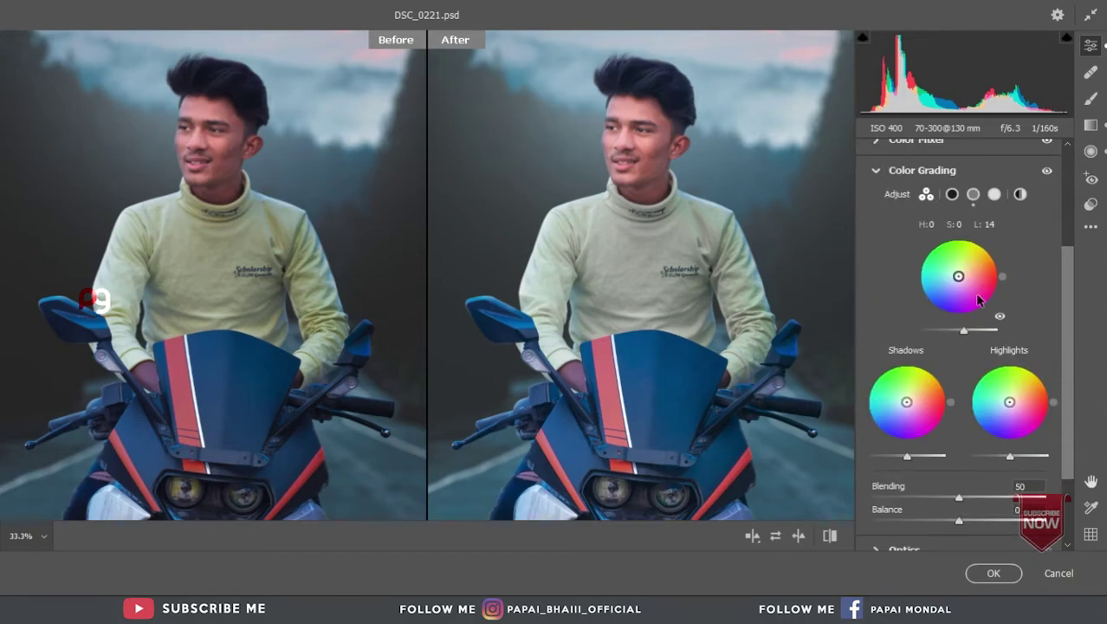
{"action": "mouse_move", "coordinate": [959, 278]}
{"action": "left_mouse_down"}
{"action": "mouse_move", "coordinate": [943, 283]}
{"action": "mouse_move", "coordinate": [953, 276]}
{"action": "left_mouse_up"}
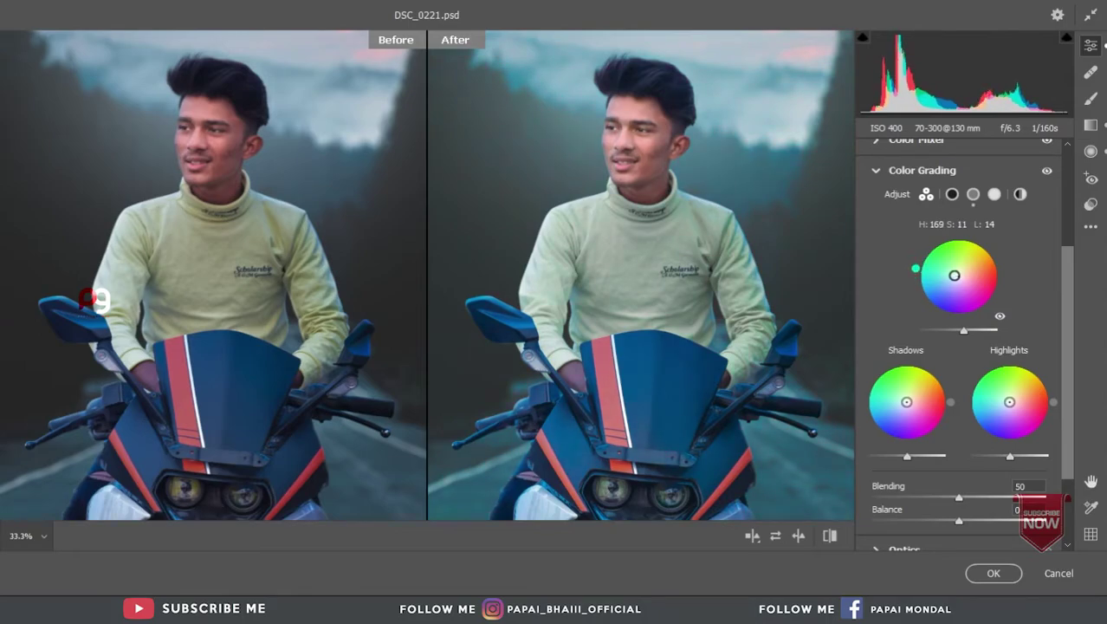
{"action": "left_click", "coordinate": [993, 573]}
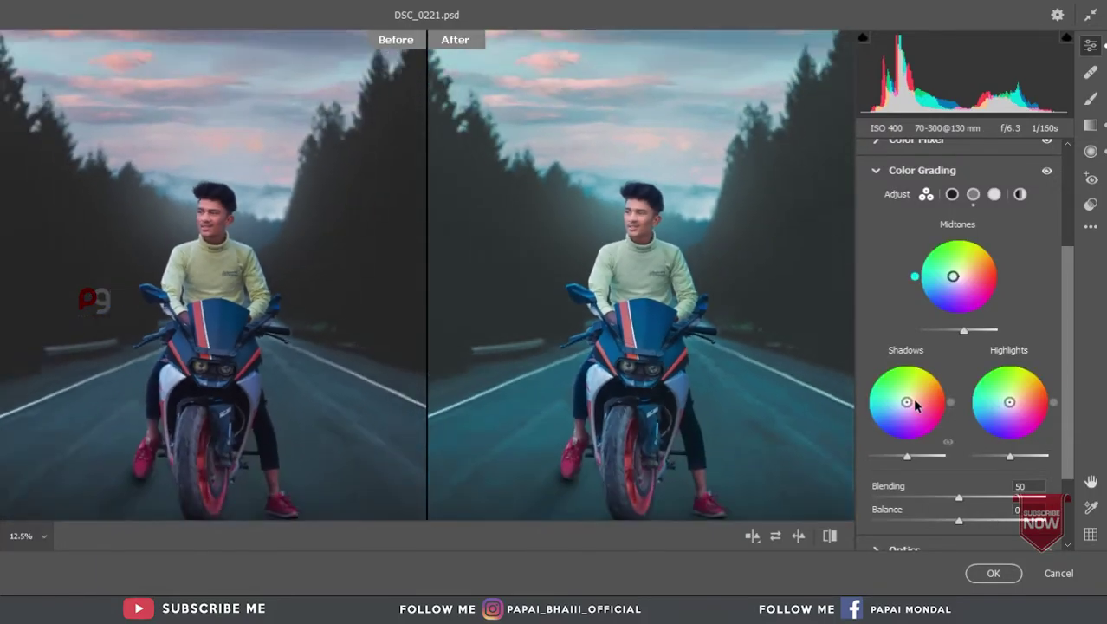
{"action": "left_click_drag", "start_coordinate": [907, 401], "coordinate": [905, 400]}
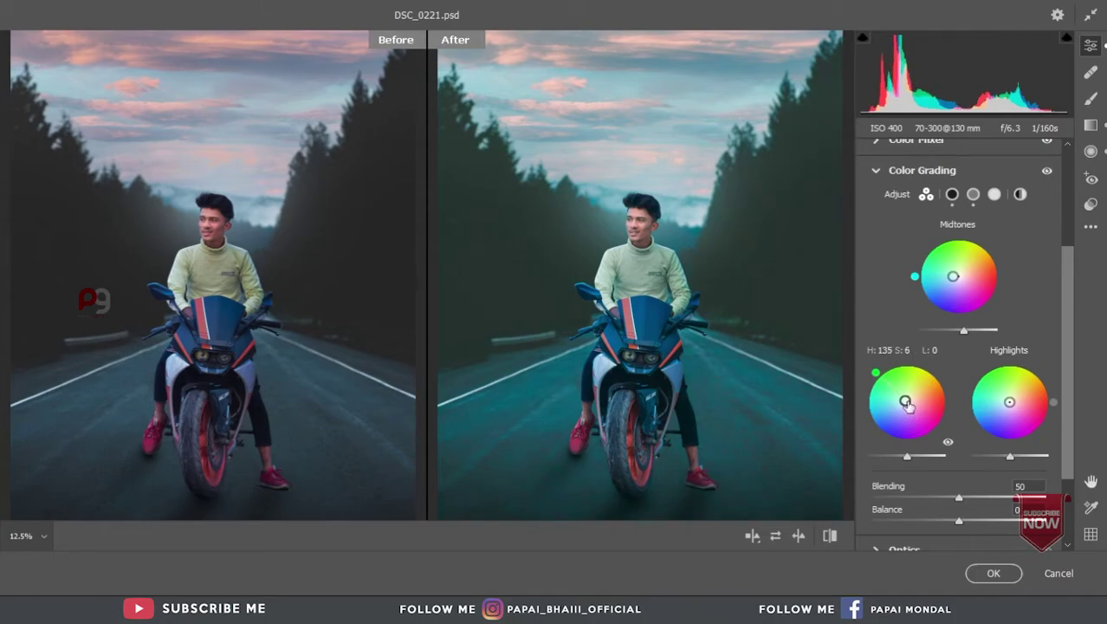
{"action": "left_click", "coordinate": [993, 573]}
{"action": "key", "text": "ctrl+plus"}
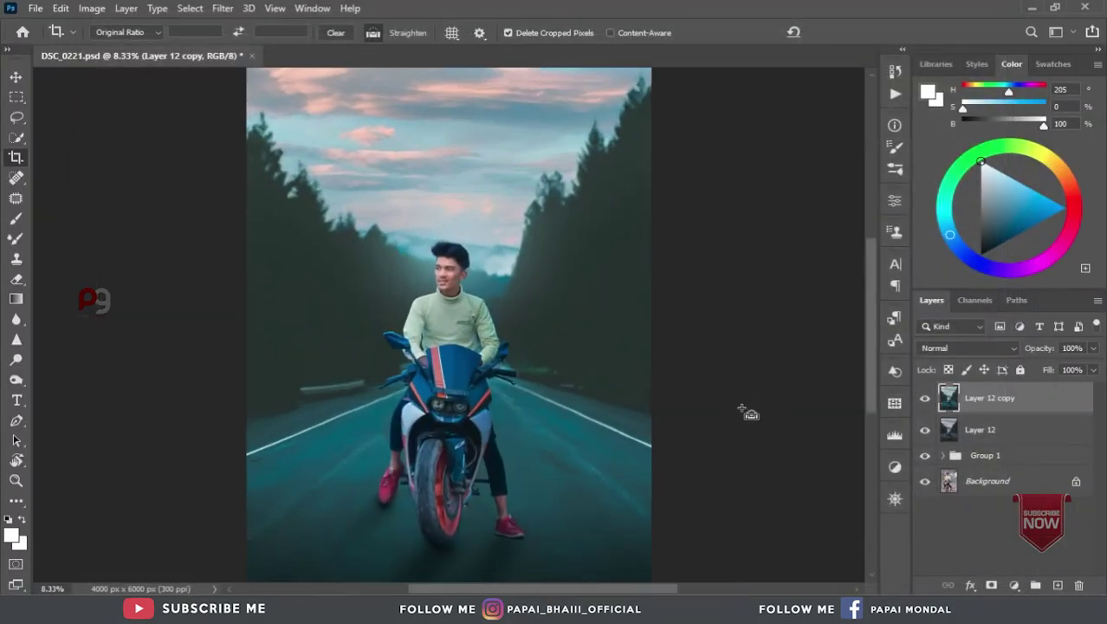
{"action": "key", "text": "ctrl+plus"}
{"action": "key", "text": "ctrl+plus"}
{"action": "left_click_drag", "start_coordinate": [713, 462], "coordinate": [757, 438]}
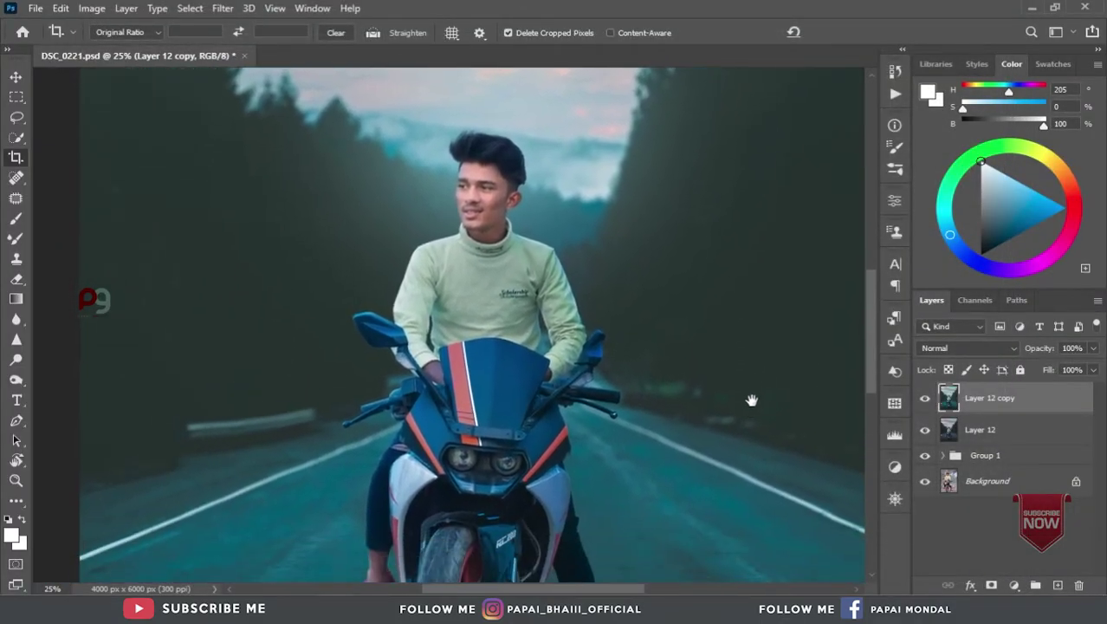
{"action": "key", "text": "ctrl+plus"}
{"action": "key", "text": "ctrl+plus"}
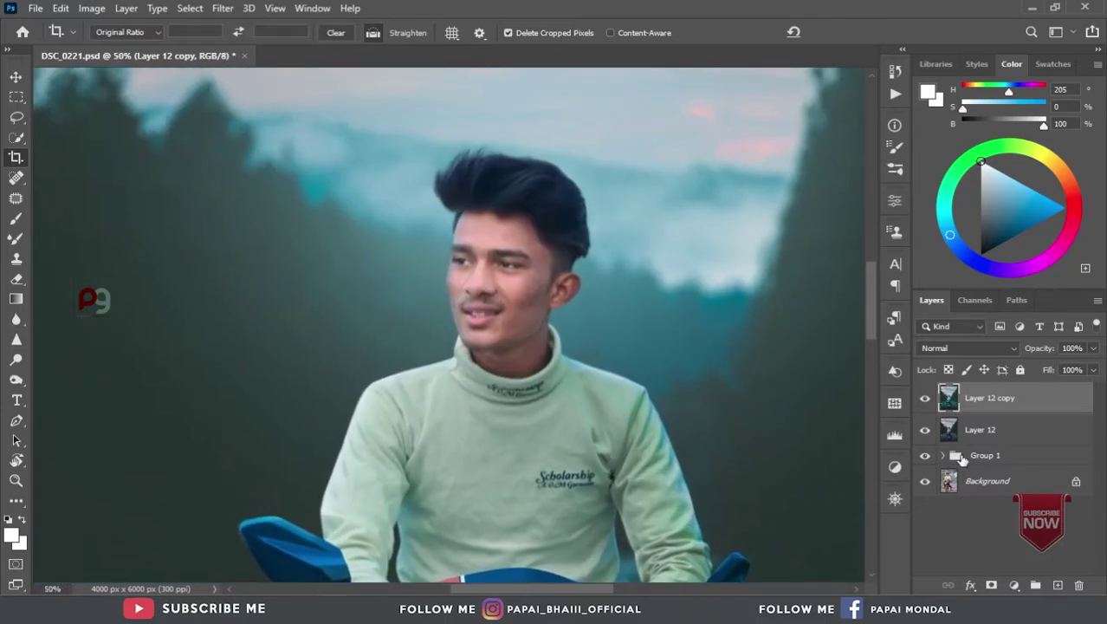
{"action": "key", "text": "ctrl+plus"}
{"action": "key", "text": "ctrl+j"}
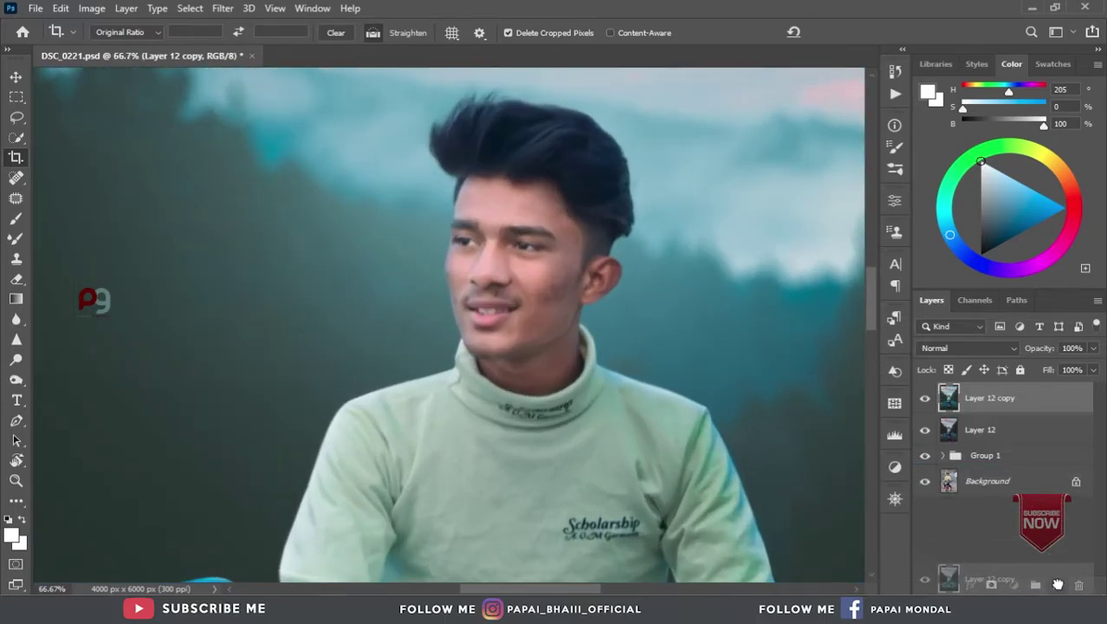
{"action": "left_click", "coordinate": [222, 8]}
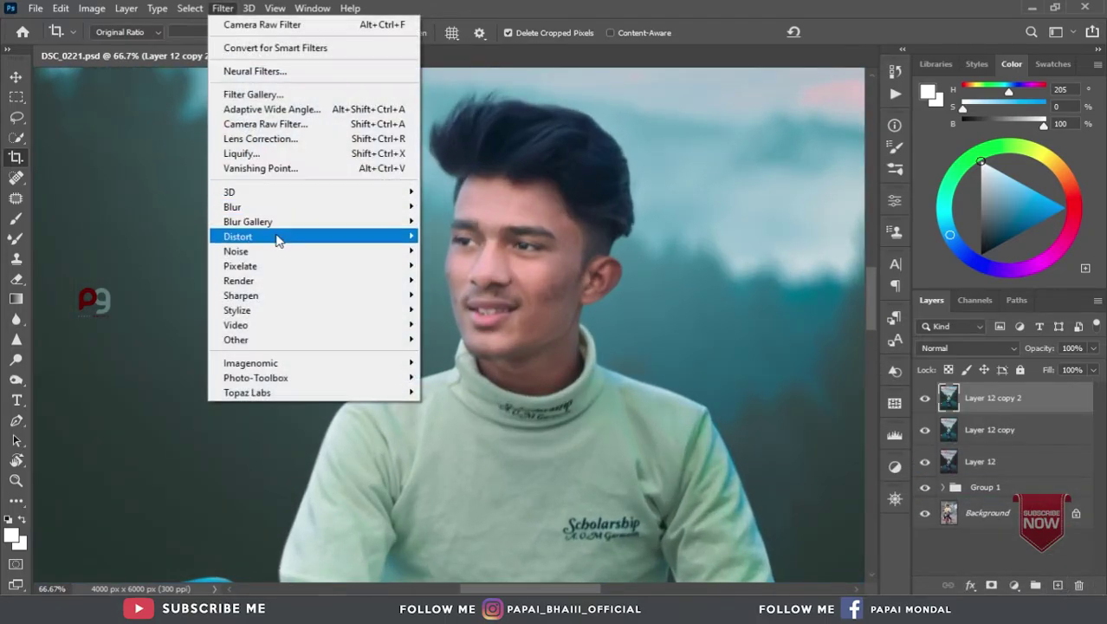
{"action": "mouse_move", "coordinate": [235, 339]}
{"action": "left_click", "coordinate": [464, 354]}
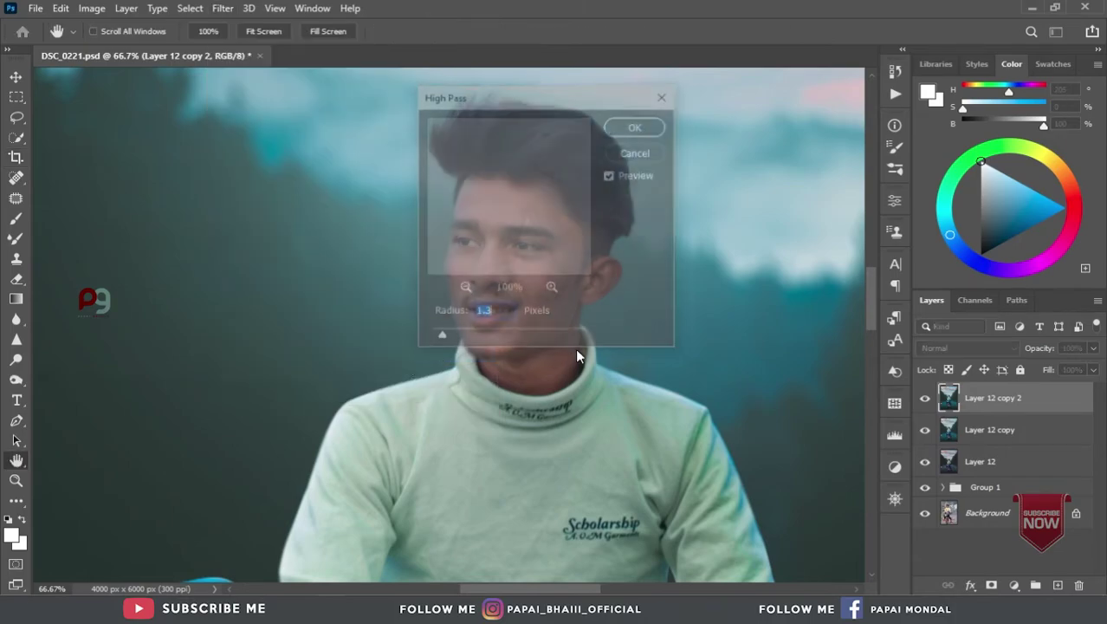
{"action": "left_click", "coordinate": [636, 127]}
{"action": "left_click", "coordinate": [969, 347]}
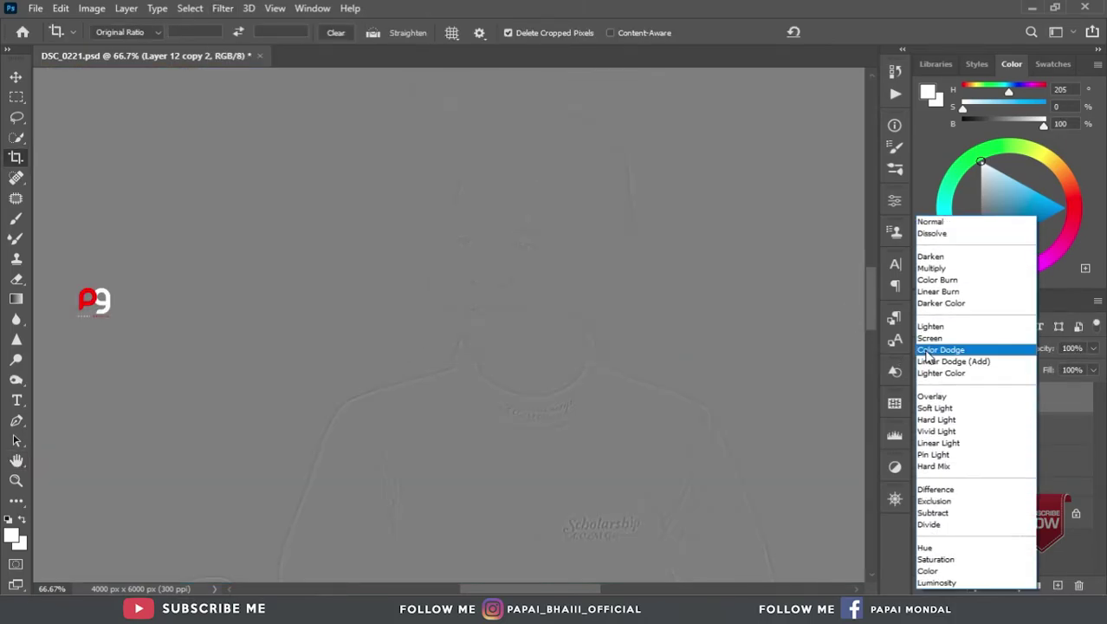
{"action": "left_click", "coordinate": [938, 443]}
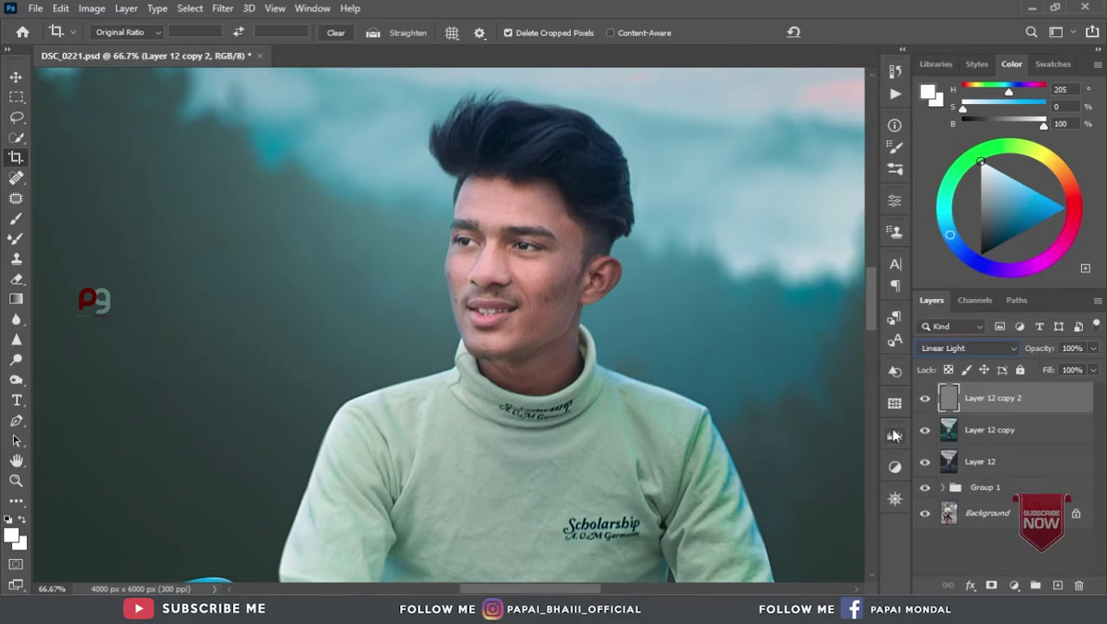
{"action": "key", "text": "ctrl+plus"}
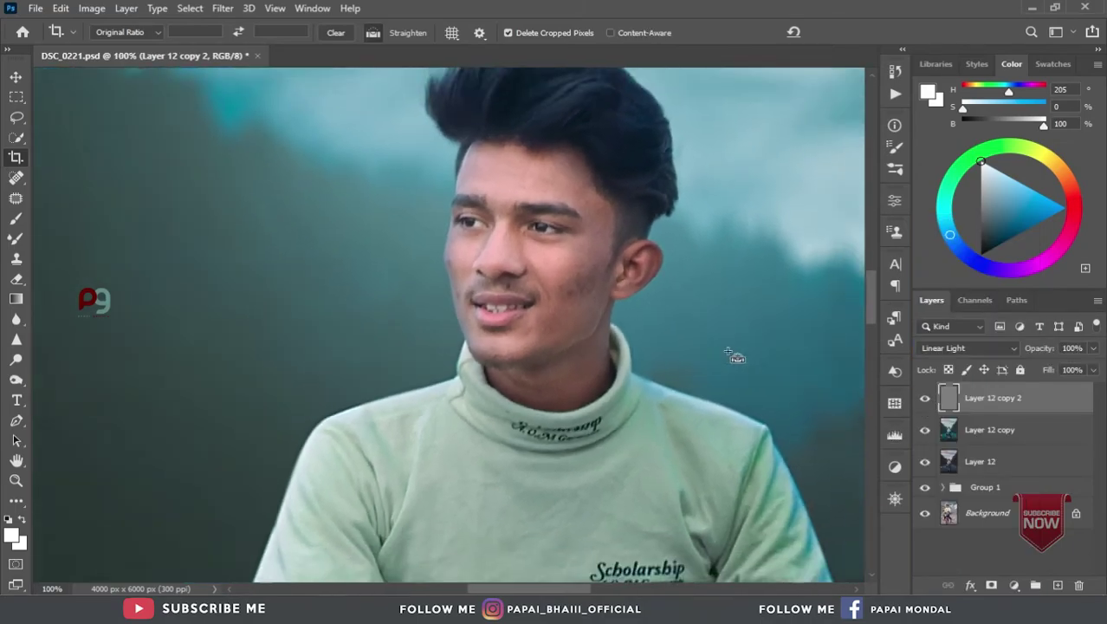
{"action": "key", "text": "ctrl+minus"}
{"action": "key", "text": "ctrl+minus"}
{"action": "key", "text": "ctrl+minus"}
{"action": "key", "text": "ctrl+minus"}
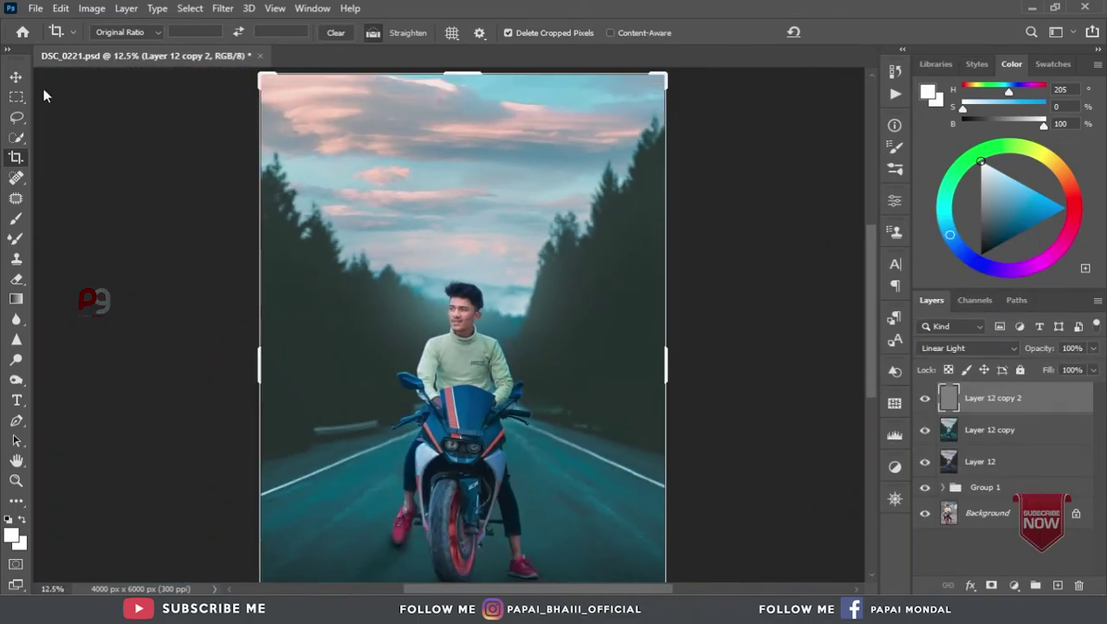
{"action": "left_click", "coordinate": [15, 76]}
{"action": "key", "text": "ctrl+plus"}
{"action": "key", "text": "ctrl+plus"}
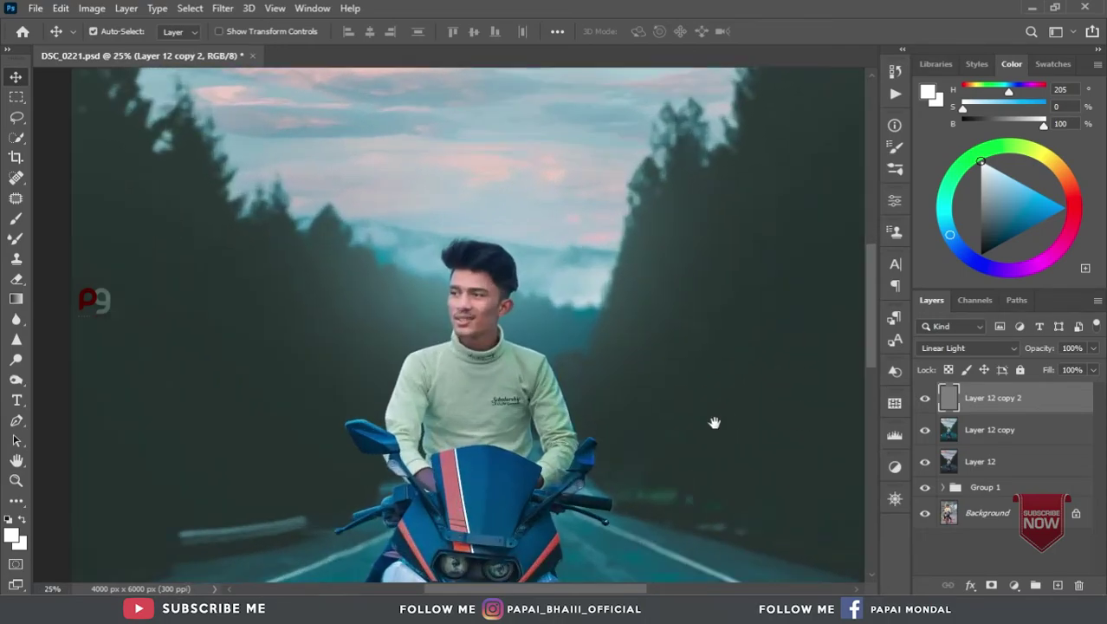
{"action": "mouse_move", "coordinate": [715, 423]}
{"action": "left_mouse_down"}
{"action": "mouse_move", "coordinate": [733, 245]}
{"action": "mouse_move", "coordinate": [705, 383]}
{"action": "left_mouse_up"}
{"action": "key", "text": "ctrl+plus"}
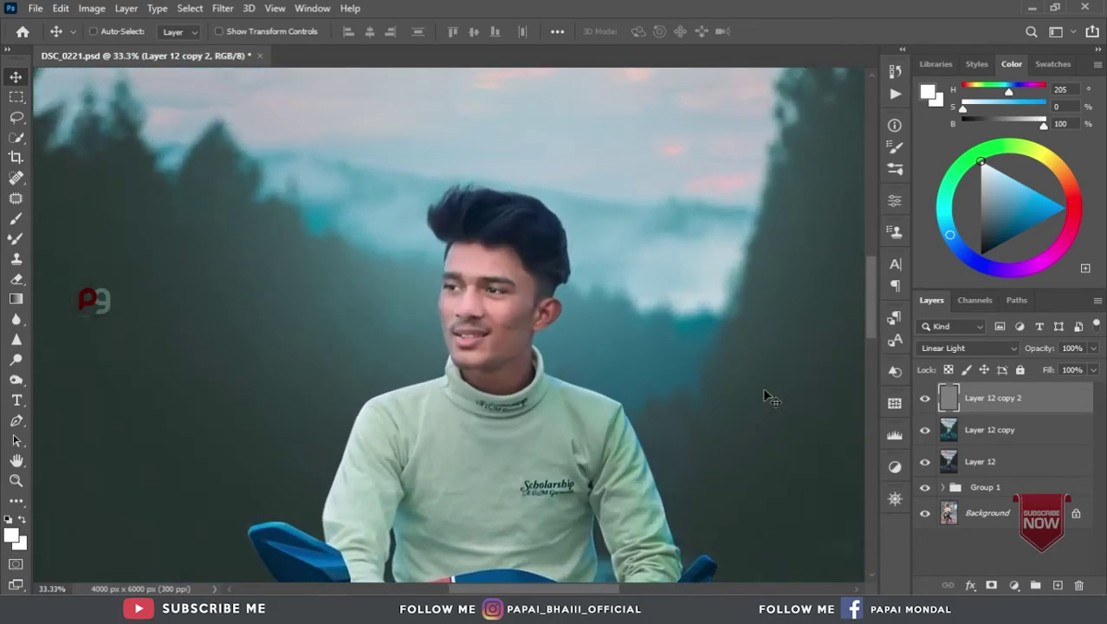
{"action": "key", "text": "ctrl+plus"}
{"action": "key", "text": "ctrl+plus"}
{"action": "key", "text": "ctrl+plus"}
{"action": "key", "text": "ctrl+plus"}
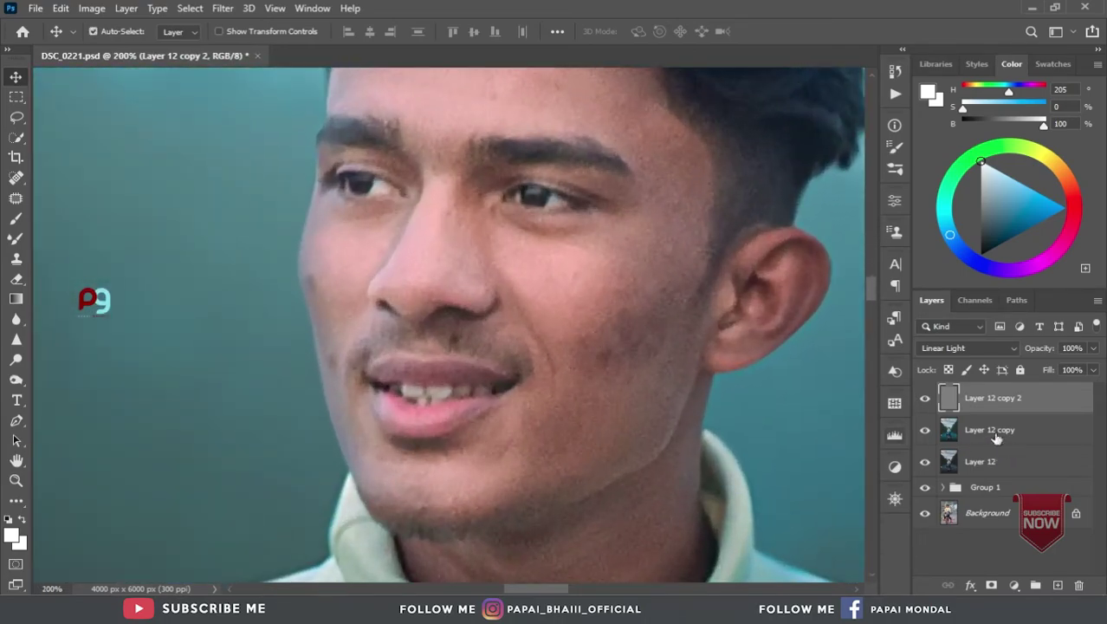
Step: On Layer 12 copy, spot-heal the blemishes on the man's cheek
{"action": "left_click", "coordinate": [995, 436]}
{"action": "left_click", "coordinate": [16, 178]}
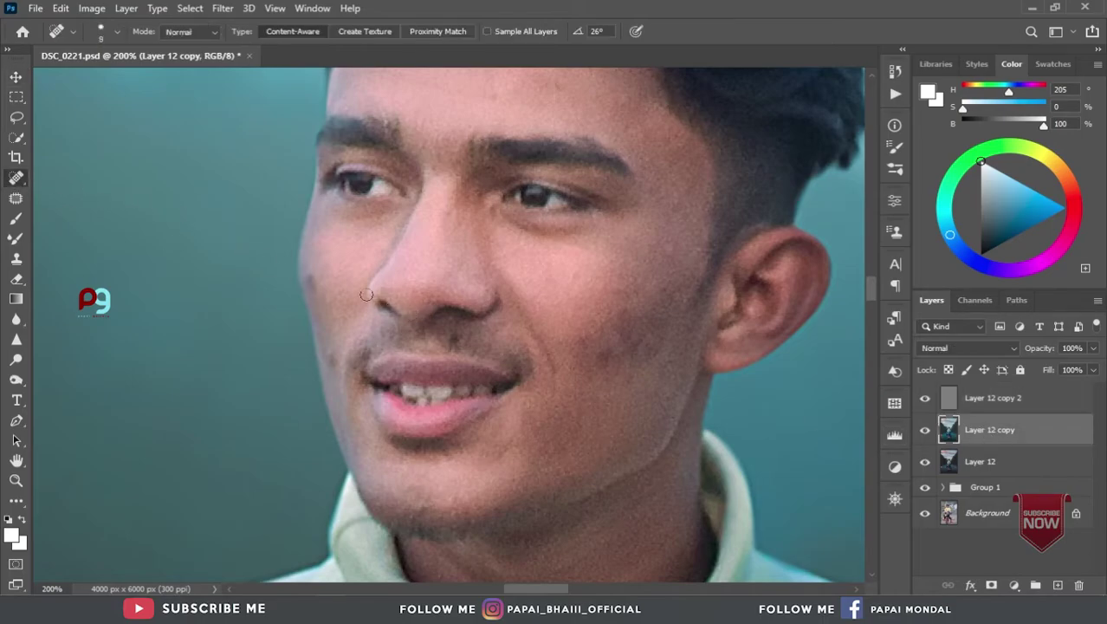
{"action": "key", "text": "bracketright"}
{"action": "left_click", "coordinate": [310, 280]}
{"action": "key", "text": "bracketright"}
{"action": "key", "text": "bracketright"}
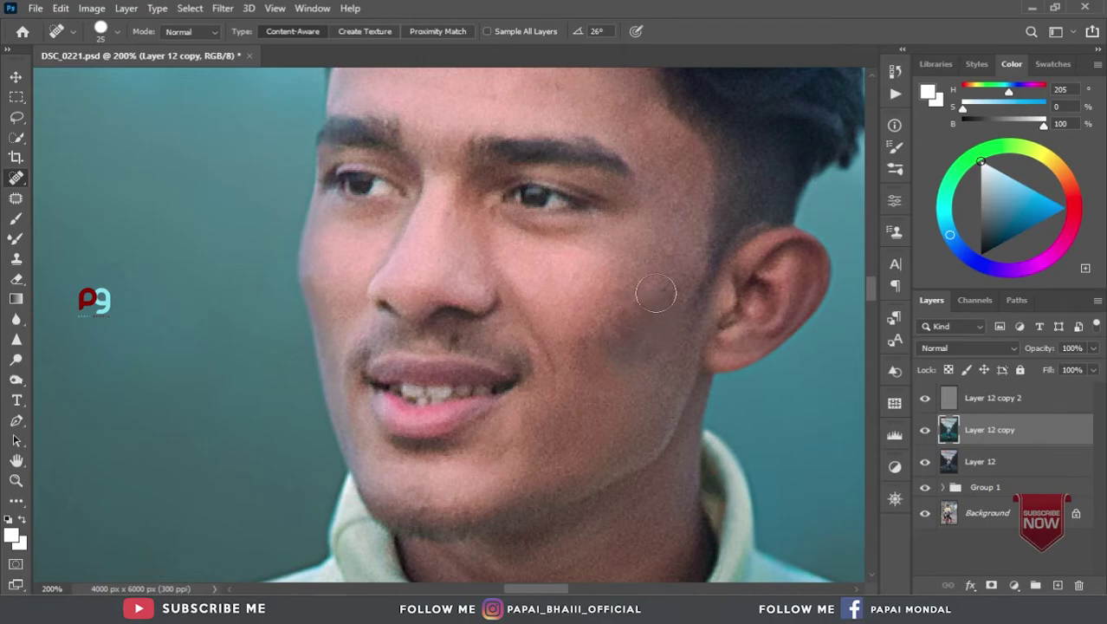
{"action": "key", "text": "ctrl+minus"}
{"action": "key", "text": "ctrl+minus"}
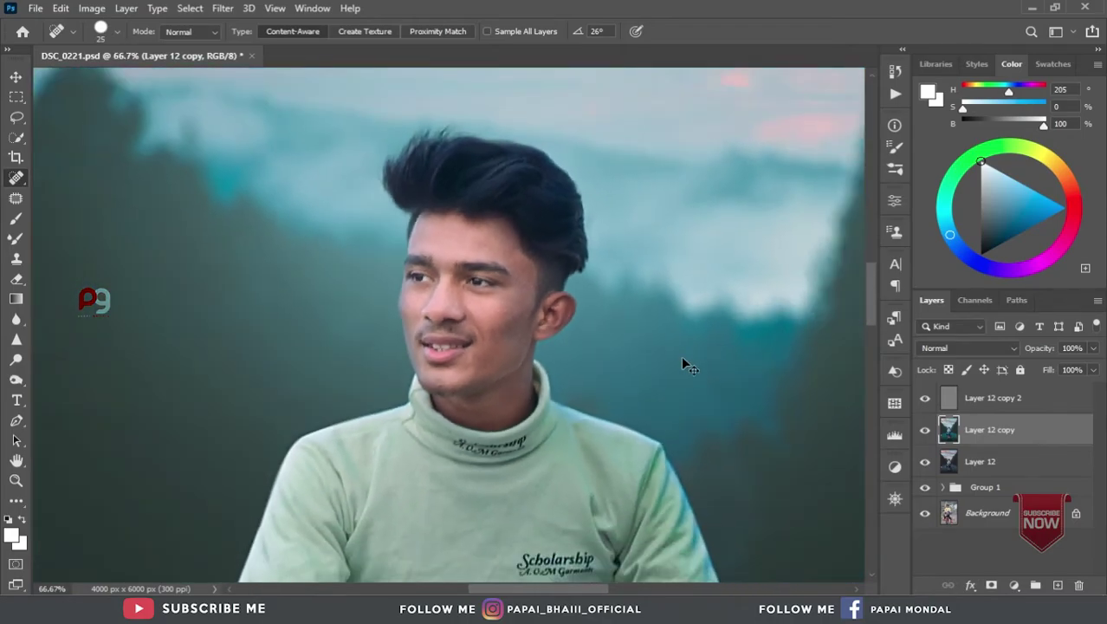
{"action": "key", "text": "ctrl+plus"}
{"action": "key", "text": "ctrl+plus"}
{"action": "scroll", "coordinate": [656, 390], "scroll_direction": "up", "scroll_amount": 5}
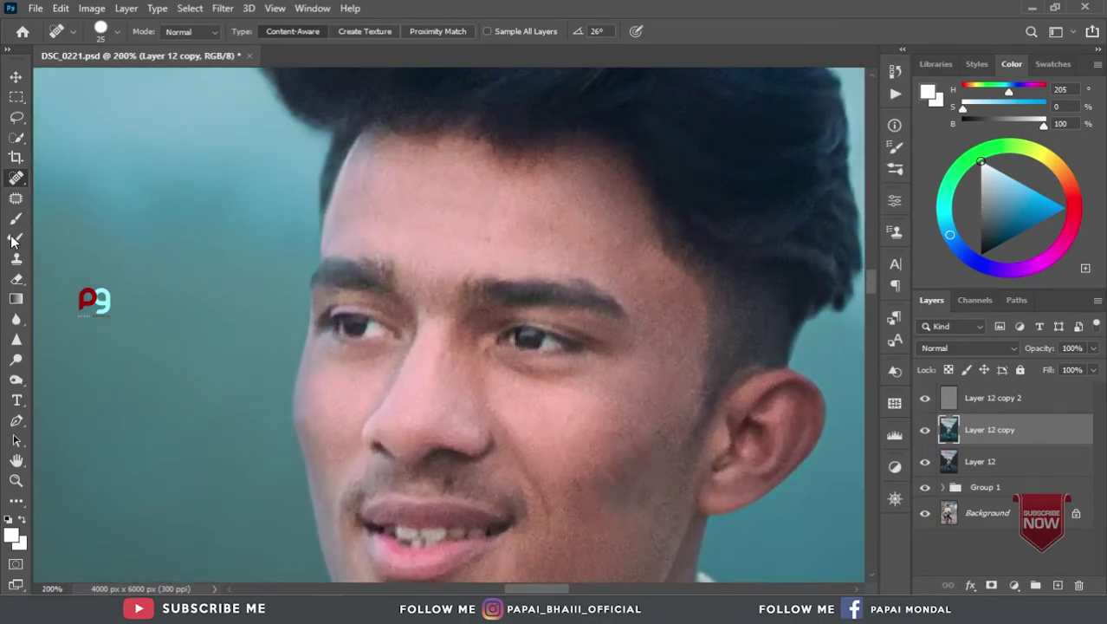
Step: Blend the cheek skin tones with the Mixer Brush (Wet 47%, Load 52%, Mix 60%, Flow 45%)
{"action": "left_click", "coordinate": [13, 240]}
{"action": "scroll", "coordinate": [433, 260], "scroll_direction": "up", "scroll_amount": 1}
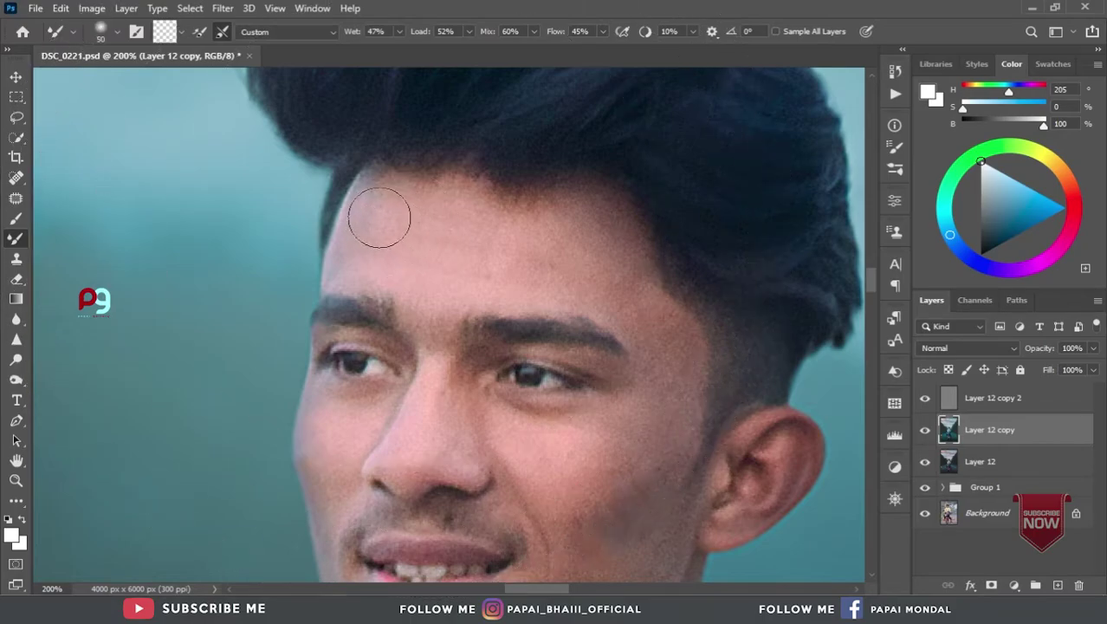
{"action": "key", "text": "bracketleft"}
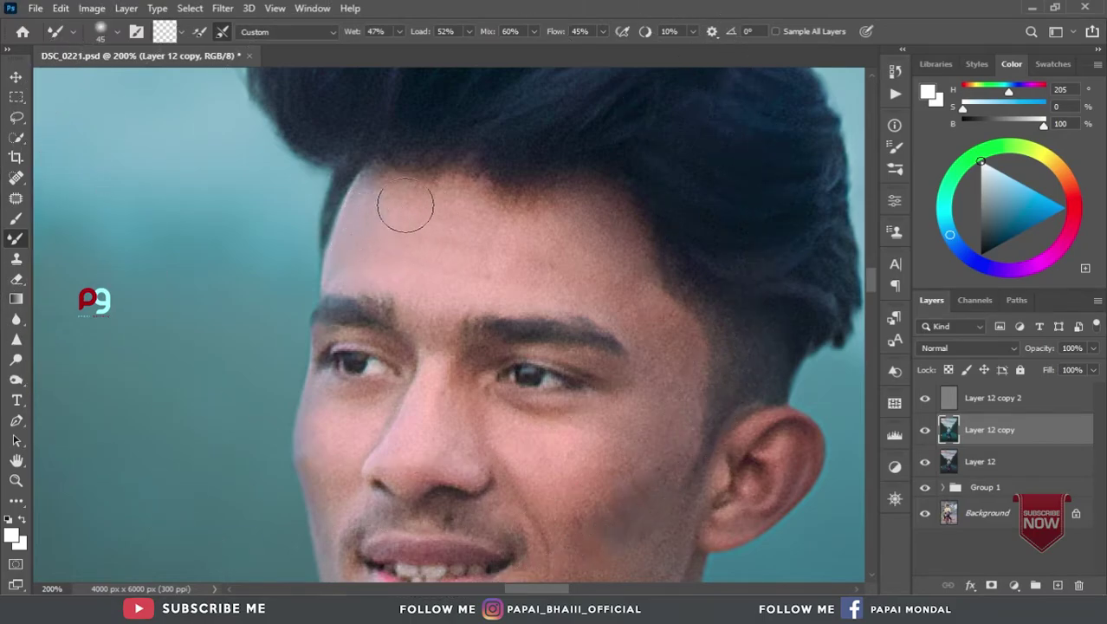
{"action": "key", "text": "bracketright"}
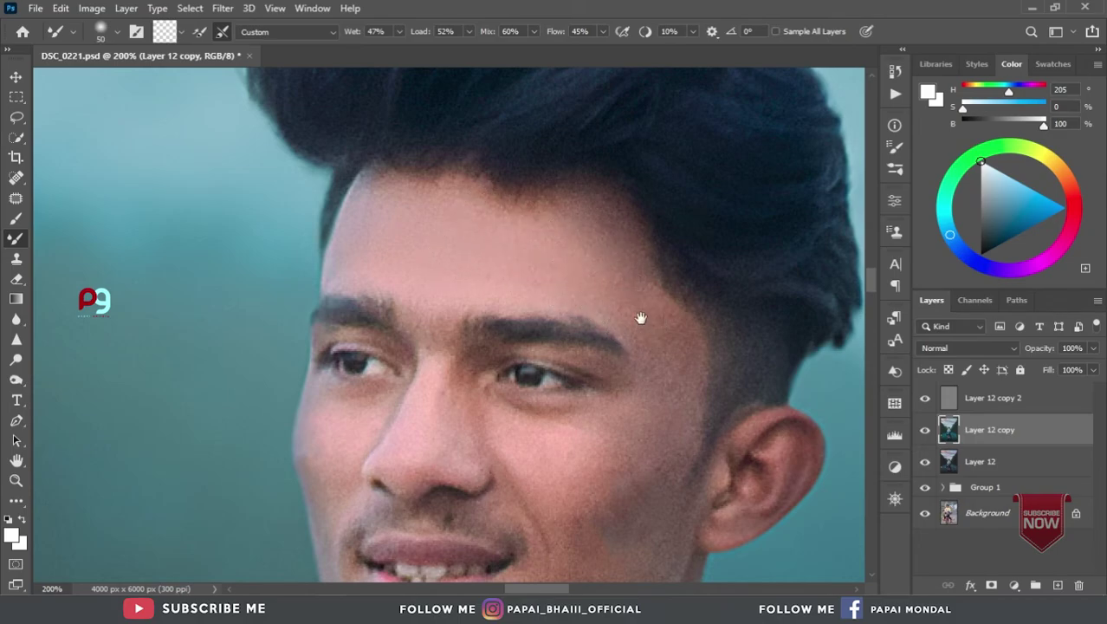
{"action": "left_click_drag", "start_coordinate": [642, 318], "coordinate": [629, 232]}
{"action": "key", "text": "bracketright"}
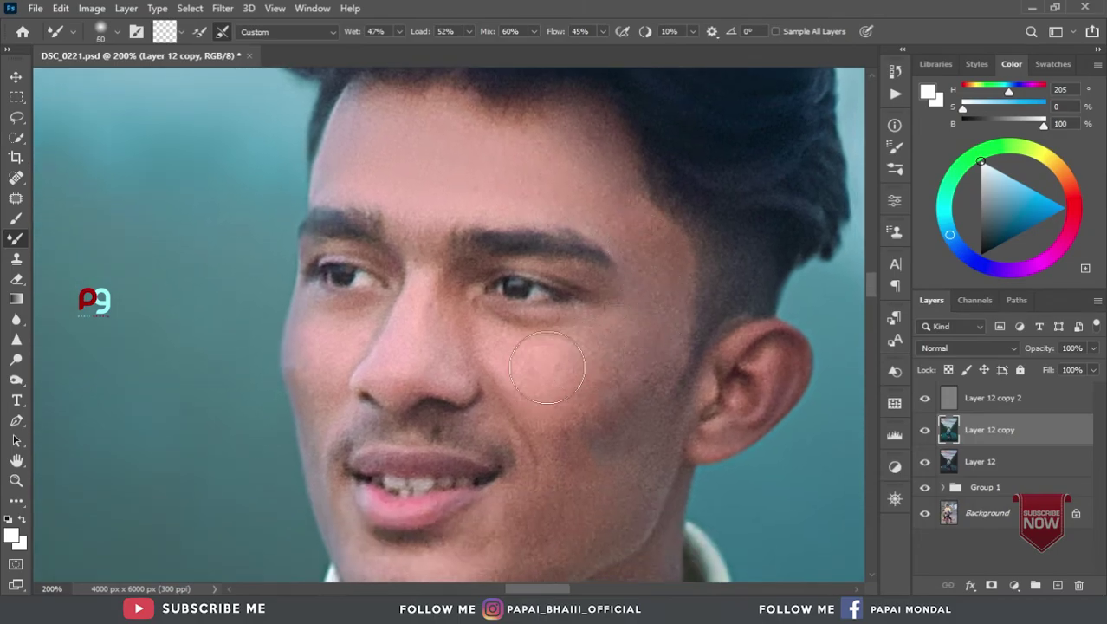
{"action": "mouse_move", "coordinate": [547, 368]}
{"action": "left_mouse_down"}
{"action": "mouse_move", "coordinate": [569, 285]}
{"action": "mouse_move", "coordinate": [611, 371]}
{"action": "mouse_move", "coordinate": [647, 331]}
{"action": "left_mouse_up"}
{"action": "key", "text": "bracketleft"}
{"action": "key", "text": "bracketleft"}
{"action": "key", "text": "bracketleft"}
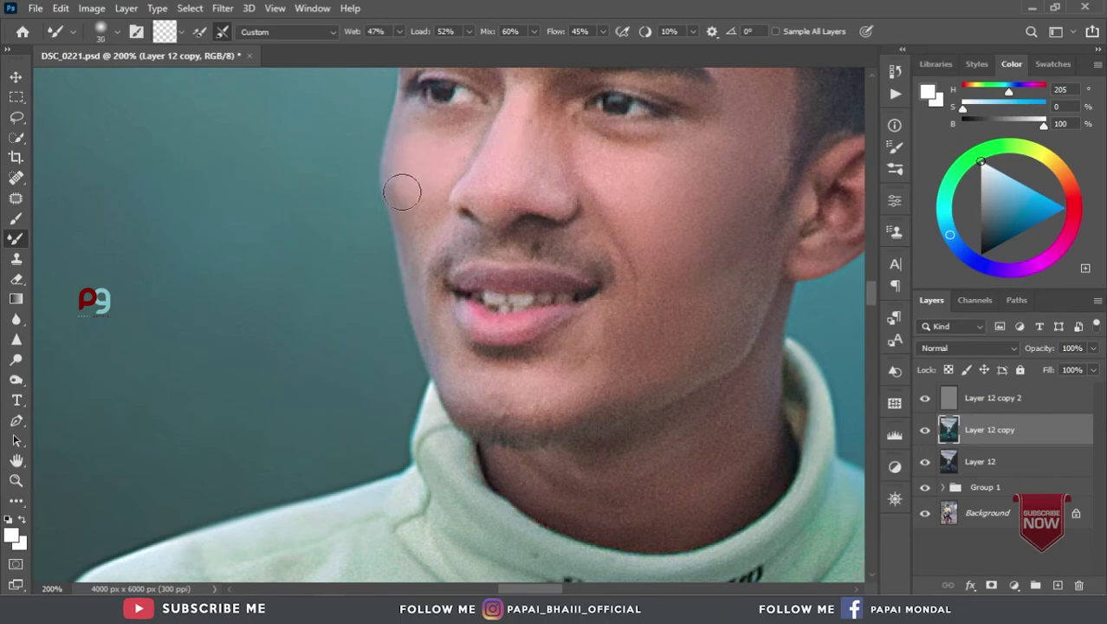
{"action": "scroll", "coordinate": [440, 255], "scroll_direction": "down", "scroll_amount": 2}
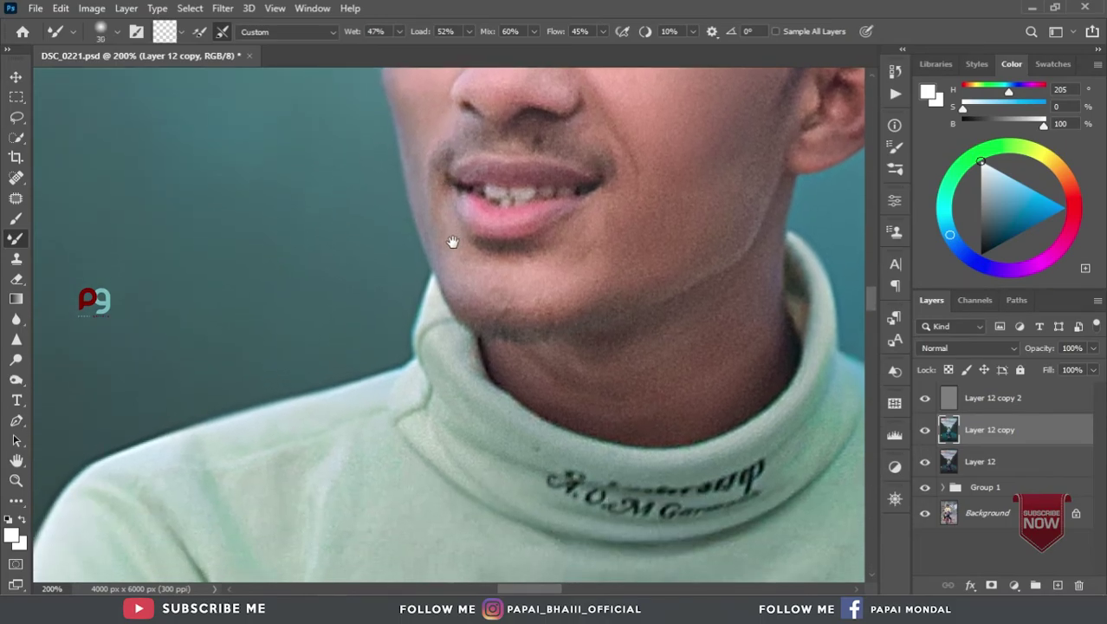
{"action": "scroll", "coordinate": [452, 243], "scroll_direction": "down", "scroll_amount": 1}
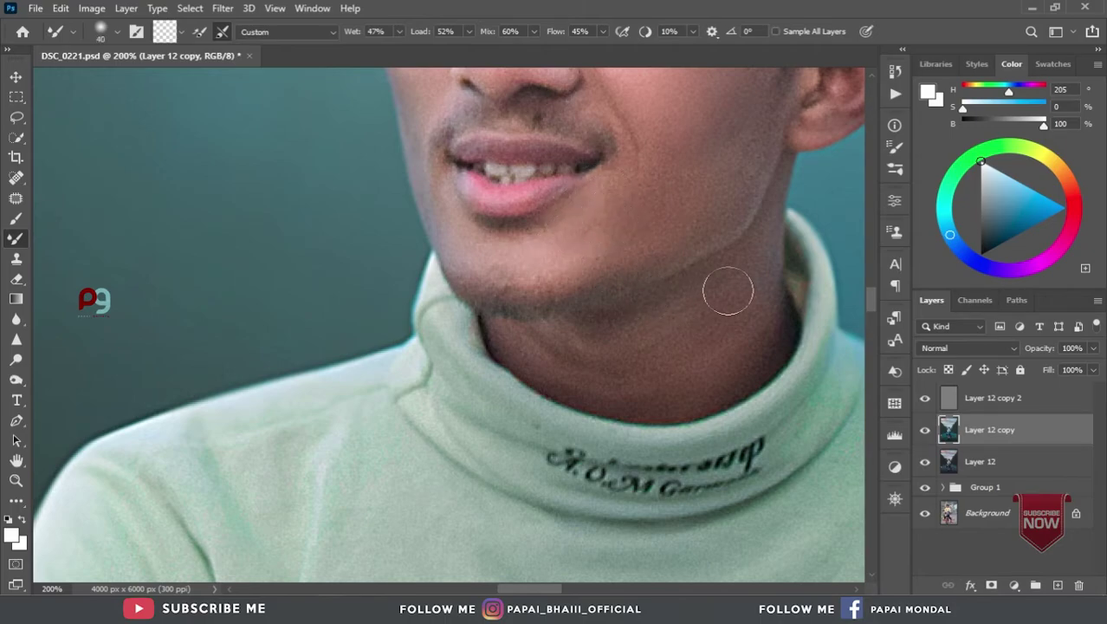
Step: Smooth the neck and upper body skin with a larger Mixer Brush, up to size 90
{"action": "key", "text": "bracketright"}
{"action": "key", "text": "ctrl+minus"}
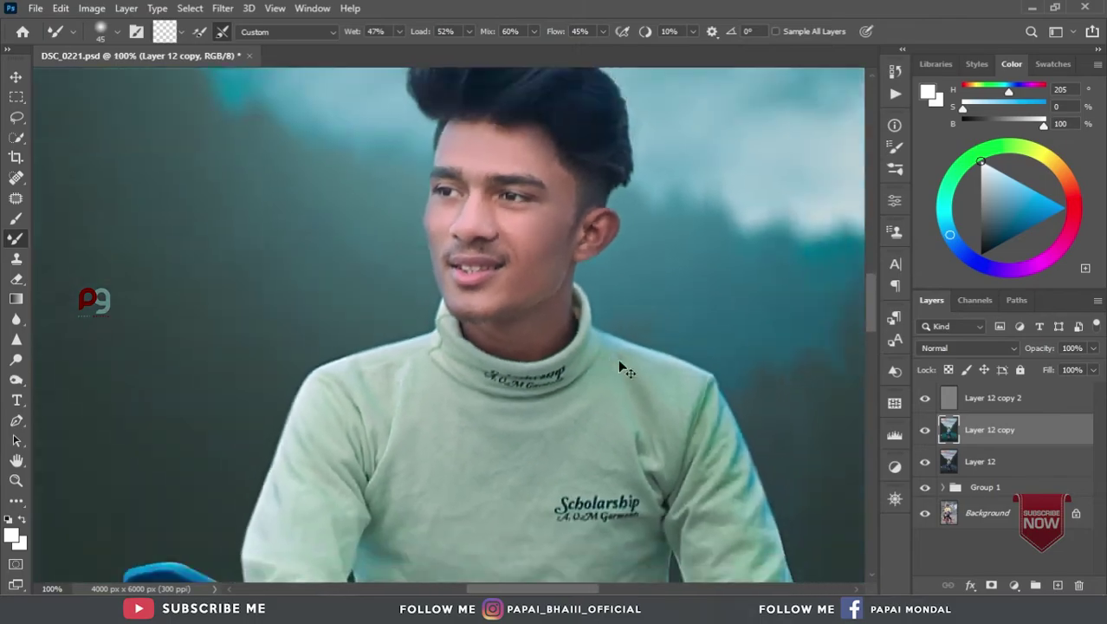
{"action": "key", "text": "ctrl+minus"}
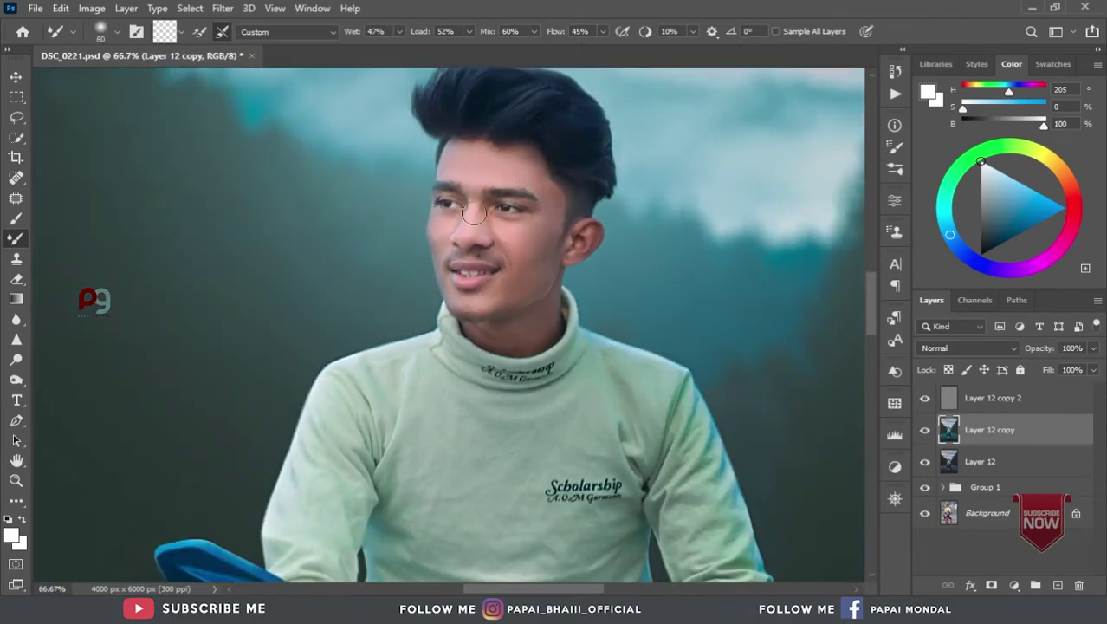
{"action": "scroll", "coordinate": [475, 204], "scroll_direction": "down", "scroll_amount": 5}
{"action": "scroll", "coordinate": [549, 240], "scroll_direction": "down", "scroll_amount": 5}
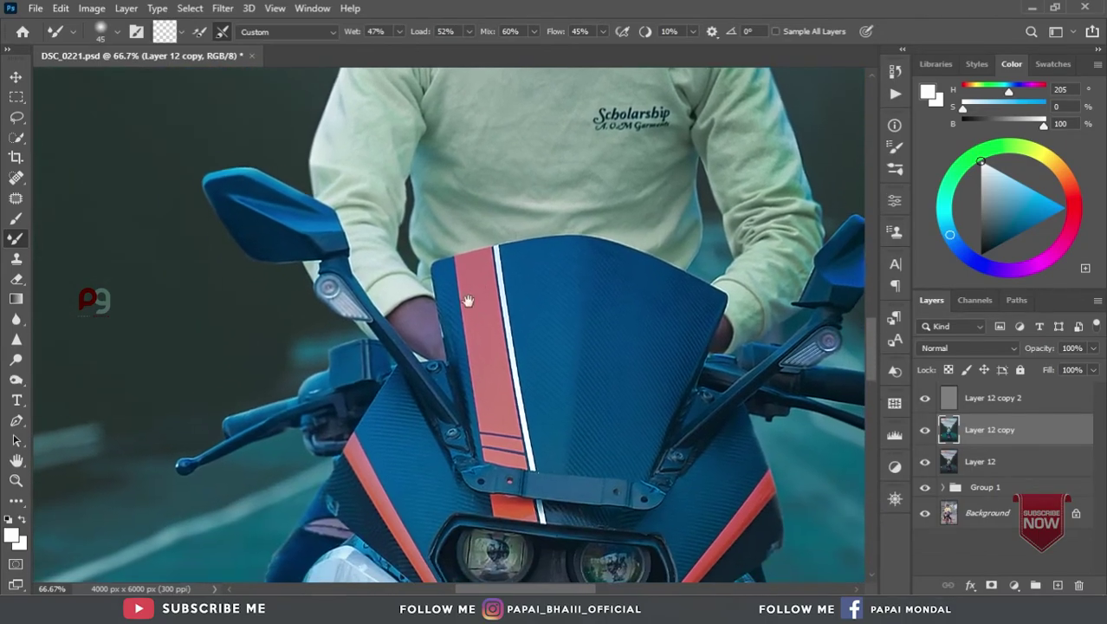
{"action": "key", "text": "bracketright"}
{"action": "key", "text": "bracketright"}
{"action": "key", "text": "bracketright"}
{"action": "scroll", "coordinate": [466, 324], "scroll_direction": "down", "scroll_amount": 5}
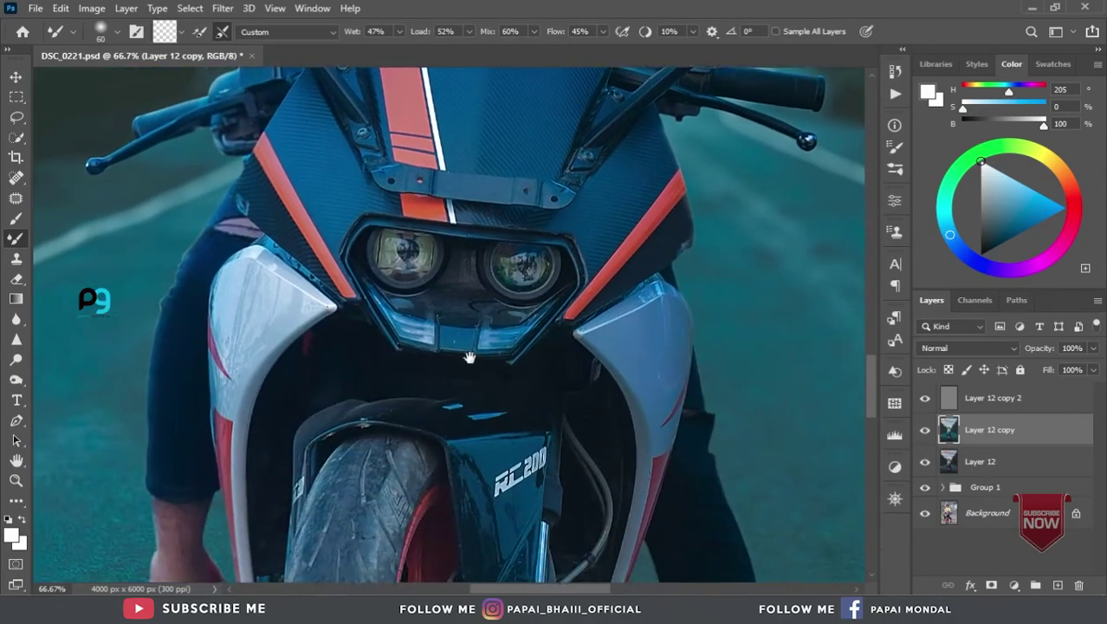
{"action": "scroll", "coordinate": [470, 358], "scroll_direction": "down", "scroll_amount": 5}
{"action": "key", "text": "bracketright"}
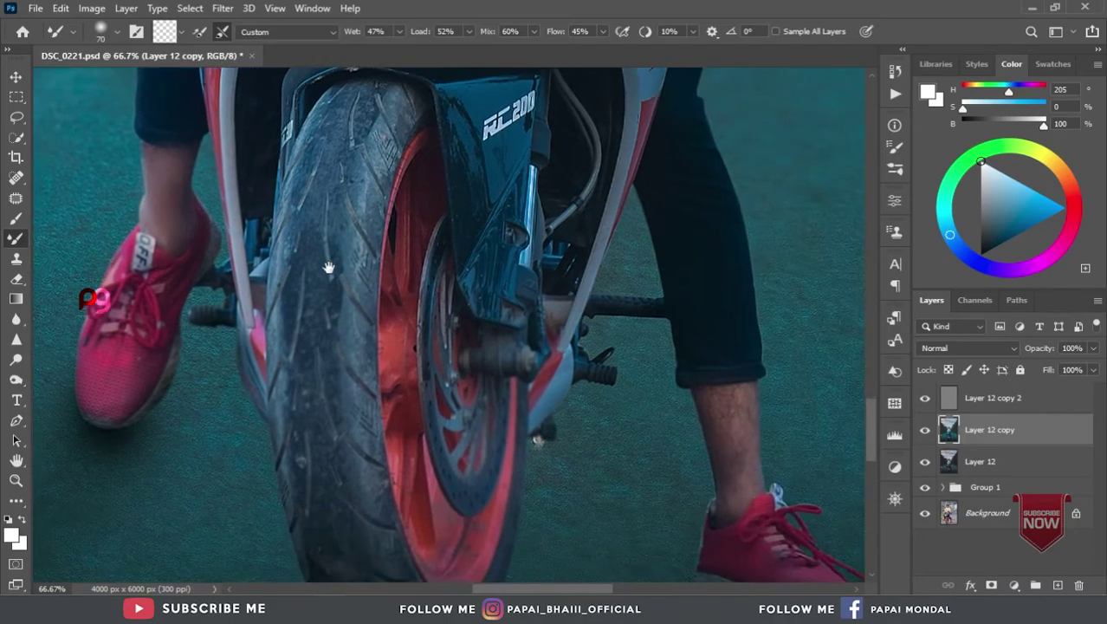
{"action": "scroll", "coordinate": [329, 264], "scroll_direction": "down", "scroll_amount": 3}
{"action": "scroll", "coordinate": [576, 383], "scroll_direction": "right", "scroll_amount": 5}
{"action": "key", "text": "bracketright"}
{"action": "key", "text": "bracketright"}
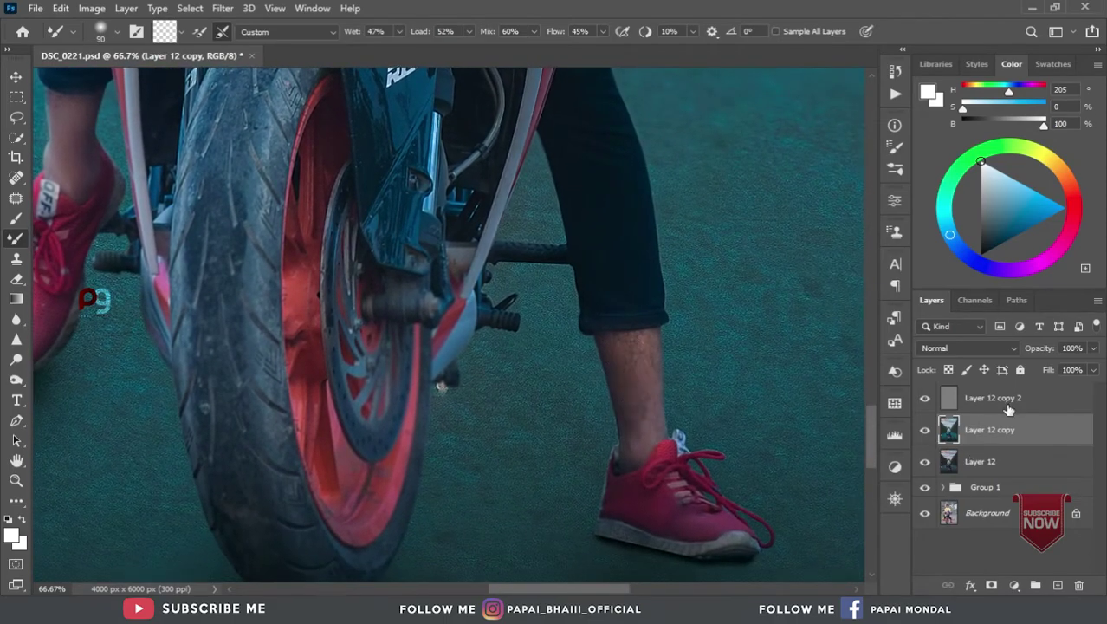
{"action": "key", "text": "ctrl+minus"}
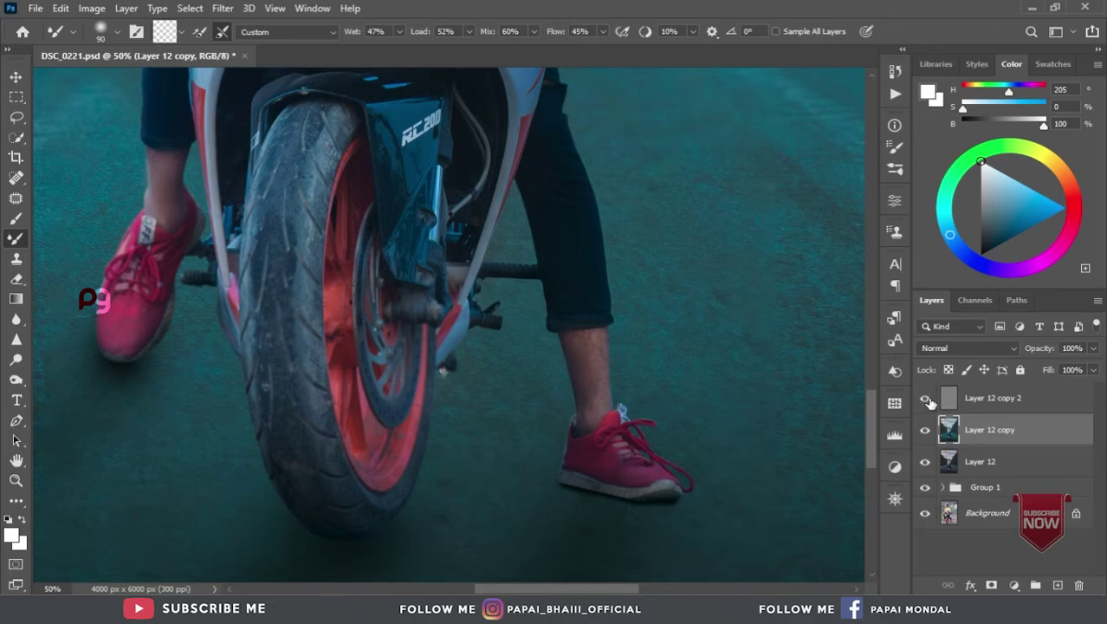
Step: Add a black layer mask to Layer 12 copy 2 to hide the sharpening
{"action": "key", "text": "ctrl+minus"}
{"action": "key", "text": "ctrl+minus"}
{"action": "key", "text": "ctrl+minus"}
{"action": "left_click", "coordinate": [978, 407]}
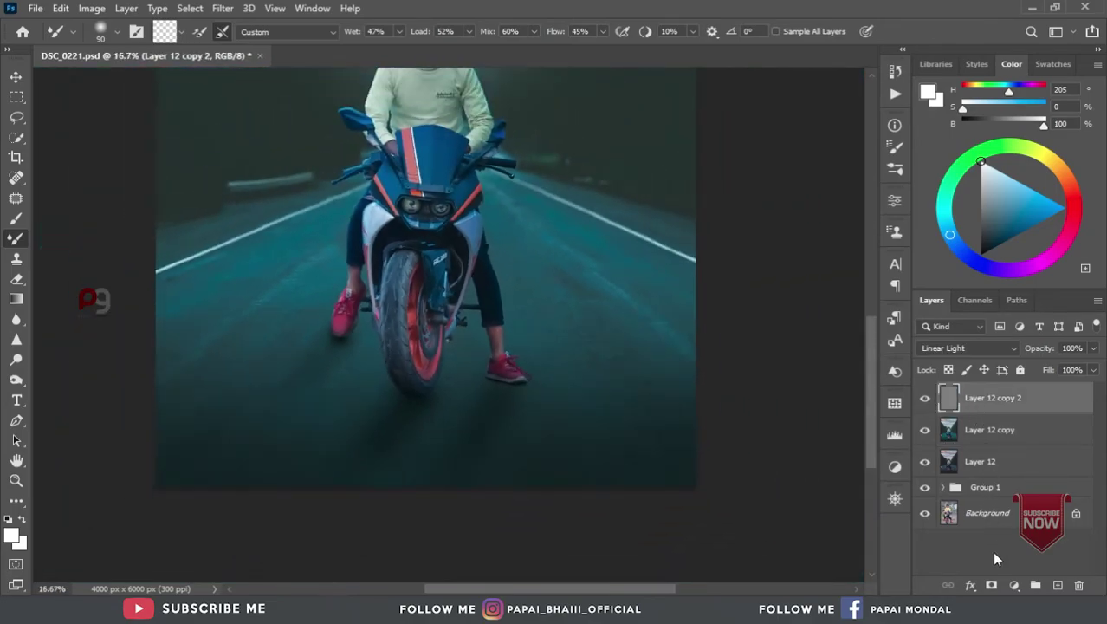
{"action": "left_click", "coordinate": [991, 587], "text": "alt"}
{"action": "key", "text": "x"}
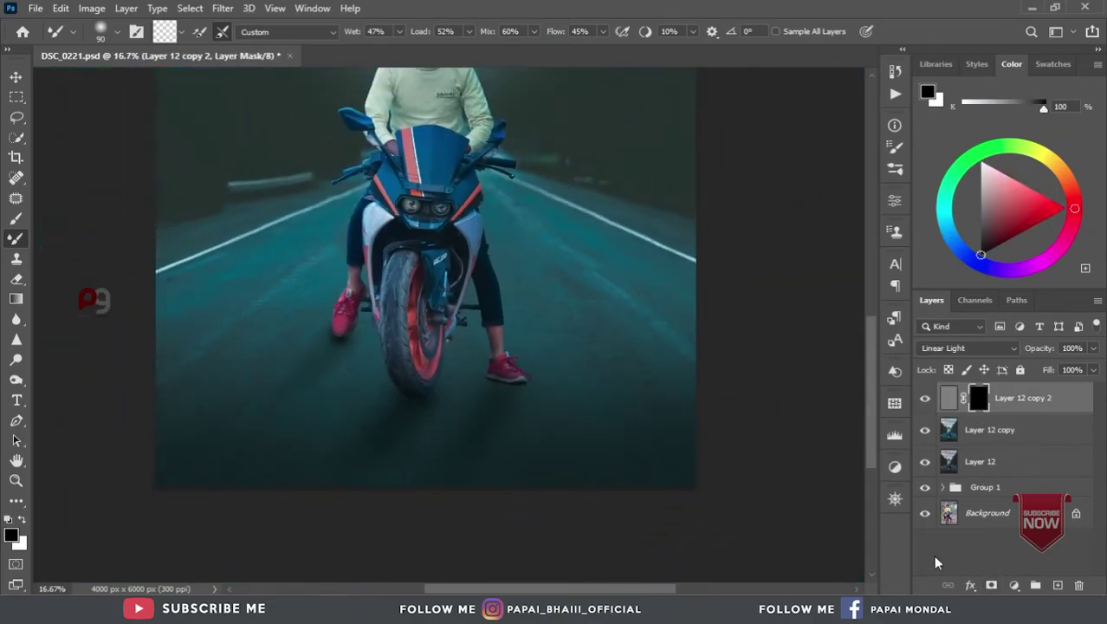
{"action": "key", "text": "ctrl+plus"}
{"action": "scroll", "coordinate": [604, 474], "scroll_direction": "up", "scroll_amount": 3}
{"action": "key", "text": "ctrl+plus"}
{"action": "key", "text": "ctrl+plus"}
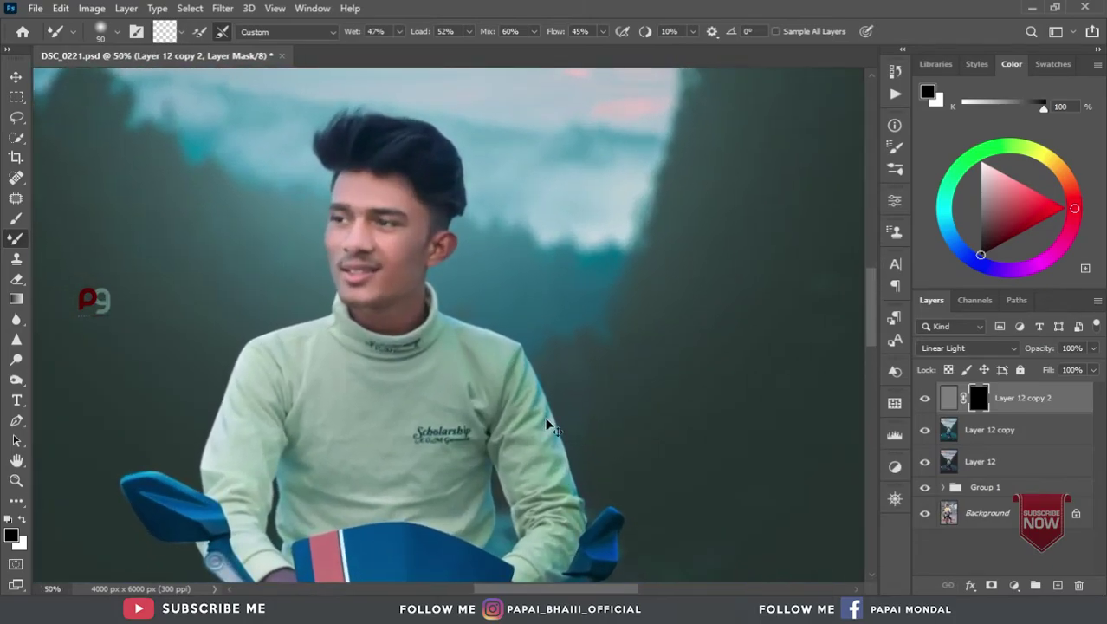
Step: Paint white with a Soft Round brush to reveal sharpening on the face, neck and hair
{"action": "left_click", "coordinate": [16, 217]}
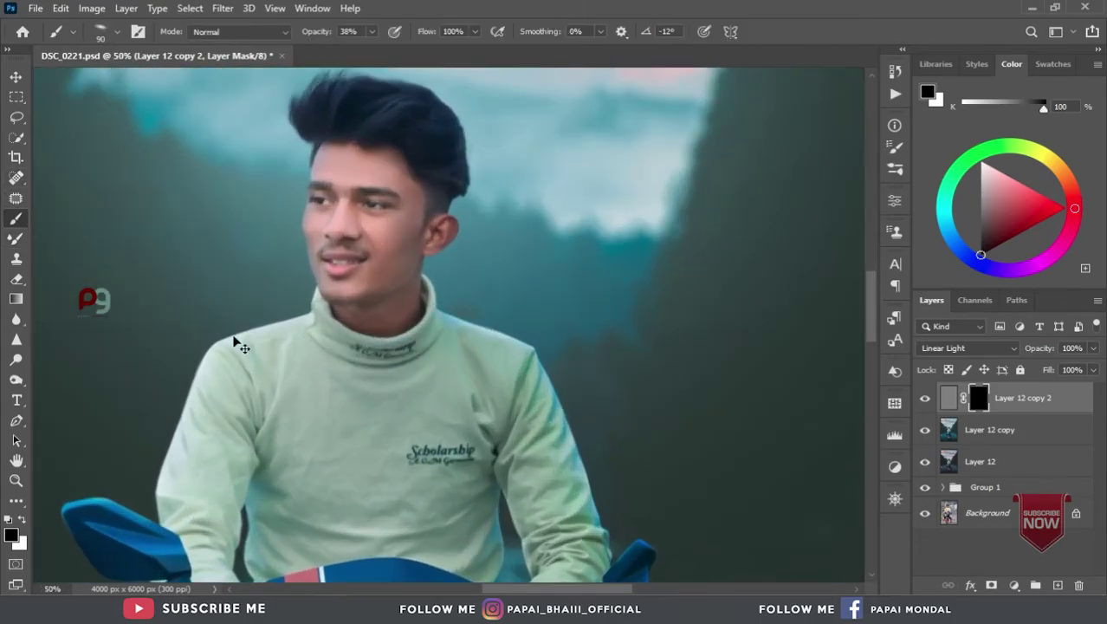
{"action": "key", "text": "ctrl+plus"}
{"action": "left_click", "coordinate": [24, 520]}
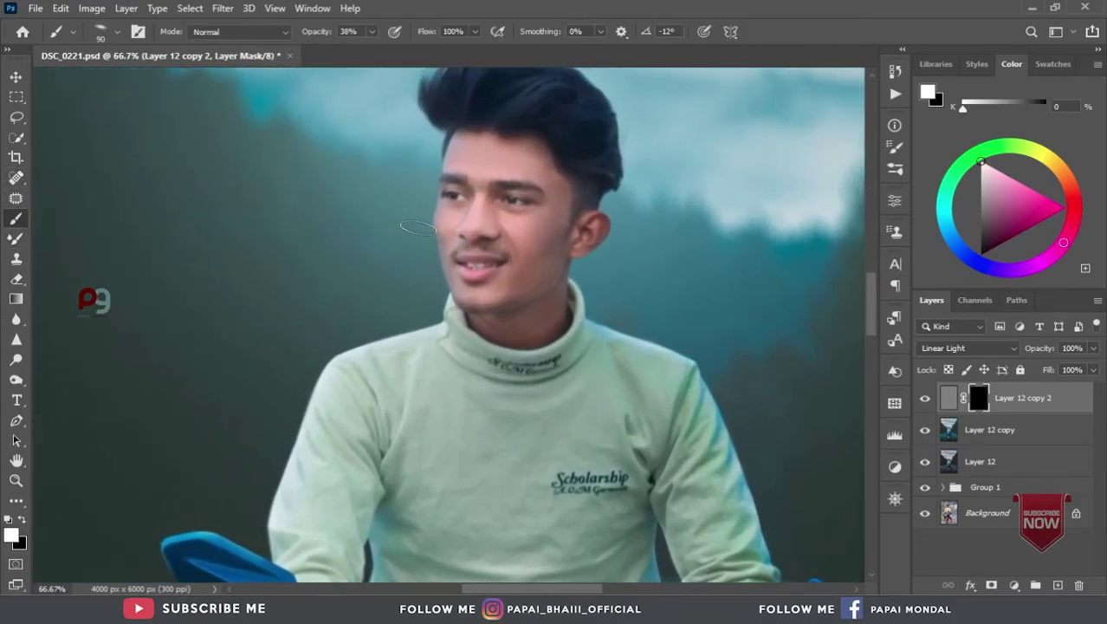
{"action": "right_click", "coordinate": [508, 185]}
{"action": "left_click", "coordinate": [541, 254]}
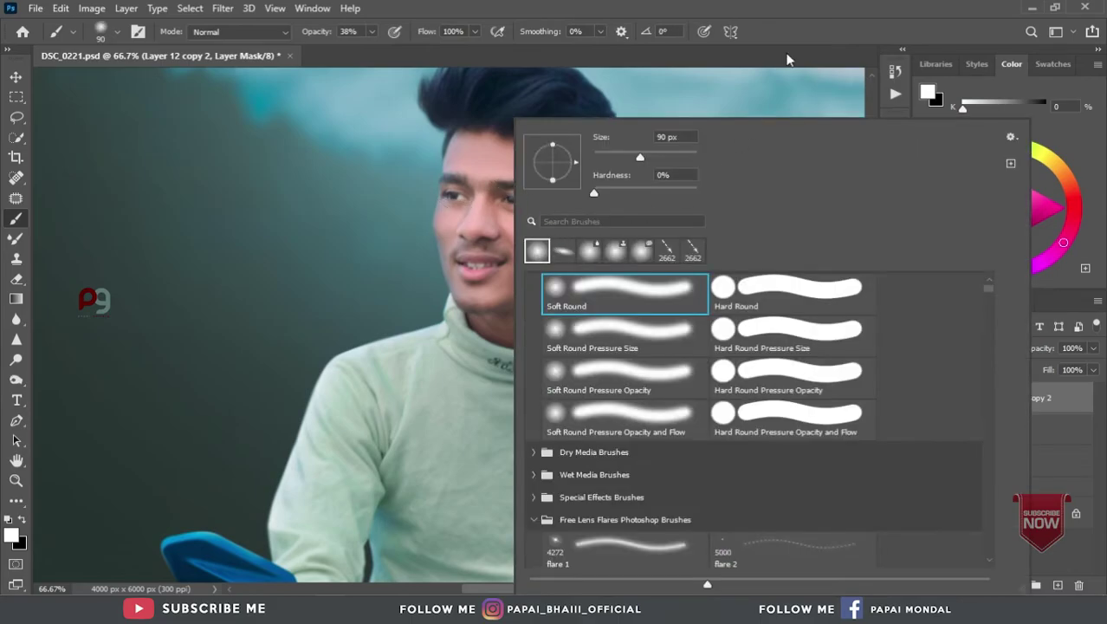
{"action": "key", "text": "Return"}
{"action": "left_click_drag", "start_coordinate": [479, 210], "coordinate": [495, 309]}
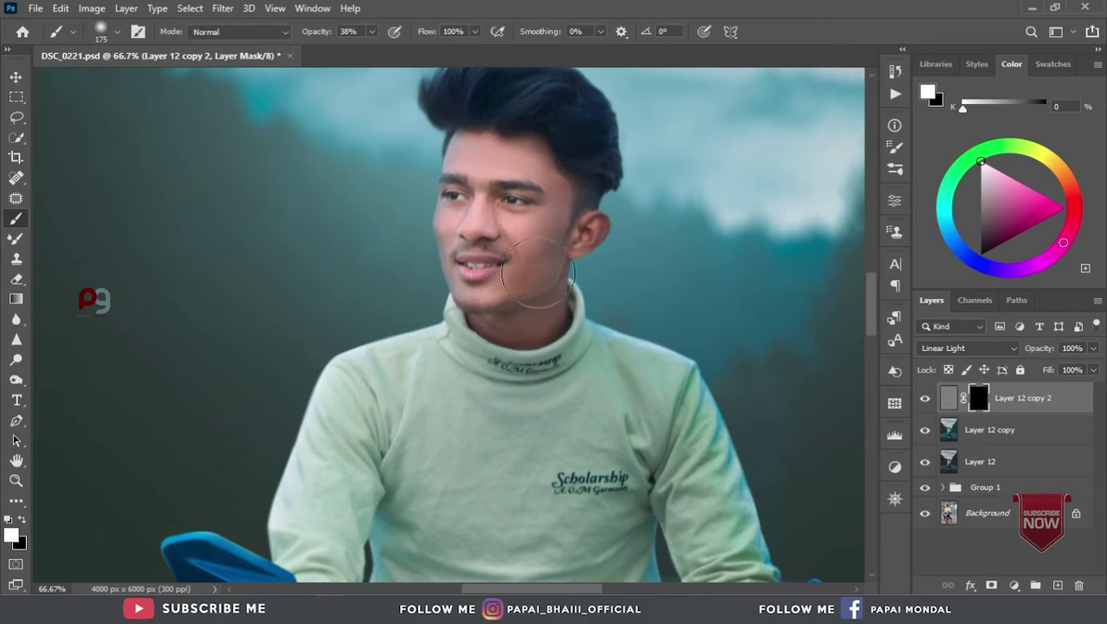
{"action": "left_click_drag", "start_coordinate": [495, 309], "coordinate": [551, 332]}
Step: Paint the motorbike's front tyre into the sharpening mask with a larger brush
{"action": "key", "text": "ctrl+minus"}
{"action": "key", "text": "ctrl+minus"}
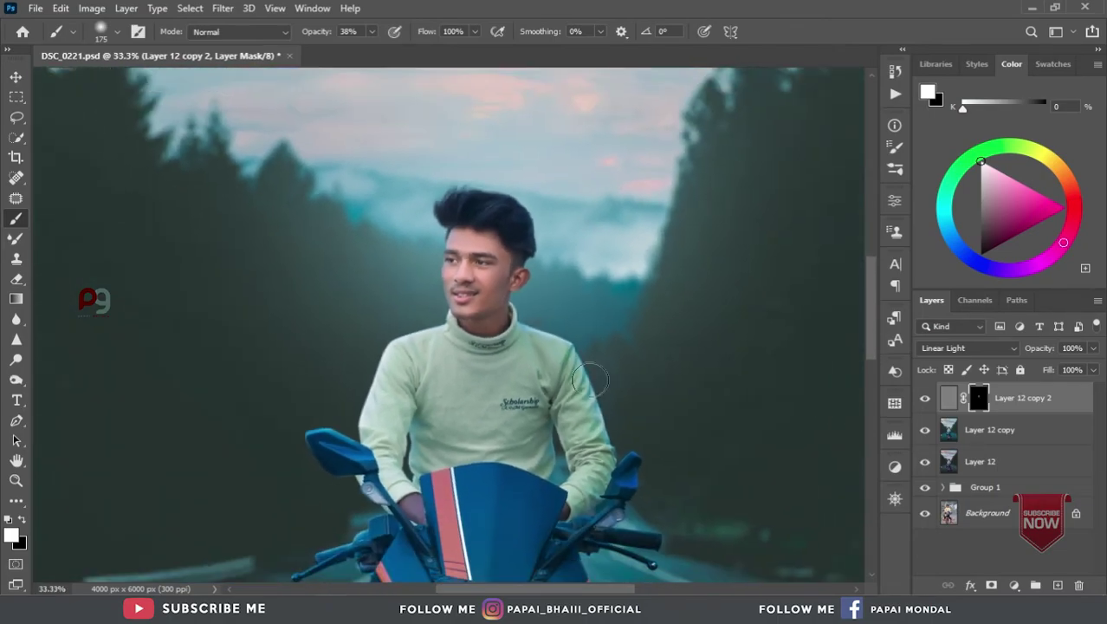
{"action": "scroll", "coordinate": [559, 390], "scroll_direction": "down", "scroll_amount": 3}
{"action": "scroll", "coordinate": [560, 416], "scroll_direction": "down", "scroll_amount": 3}
{"action": "scroll", "coordinate": [563, 449], "scroll_direction": "down", "scroll_amount": 3}
{"action": "scroll", "coordinate": [562, 449], "scroll_direction": "down", "scroll_amount": 3}
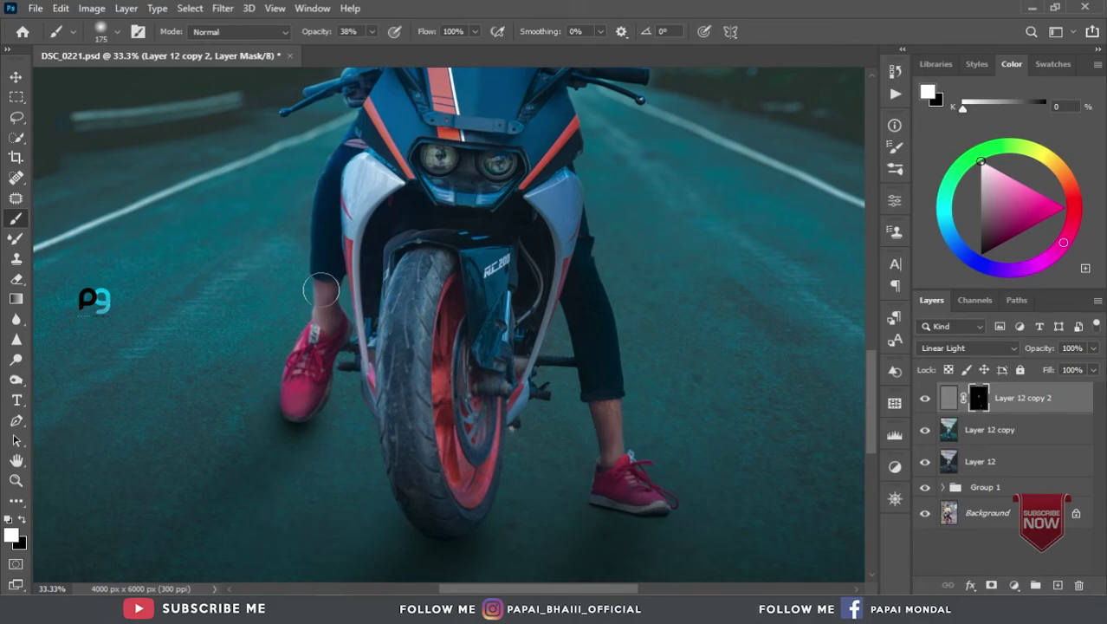
{"action": "key", "text": "bracketright"}
{"action": "key", "text": "bracketright"}
{"action": "left_click_drag", "start_coordinate": [612, 517], "coordinate": [607, 444]}
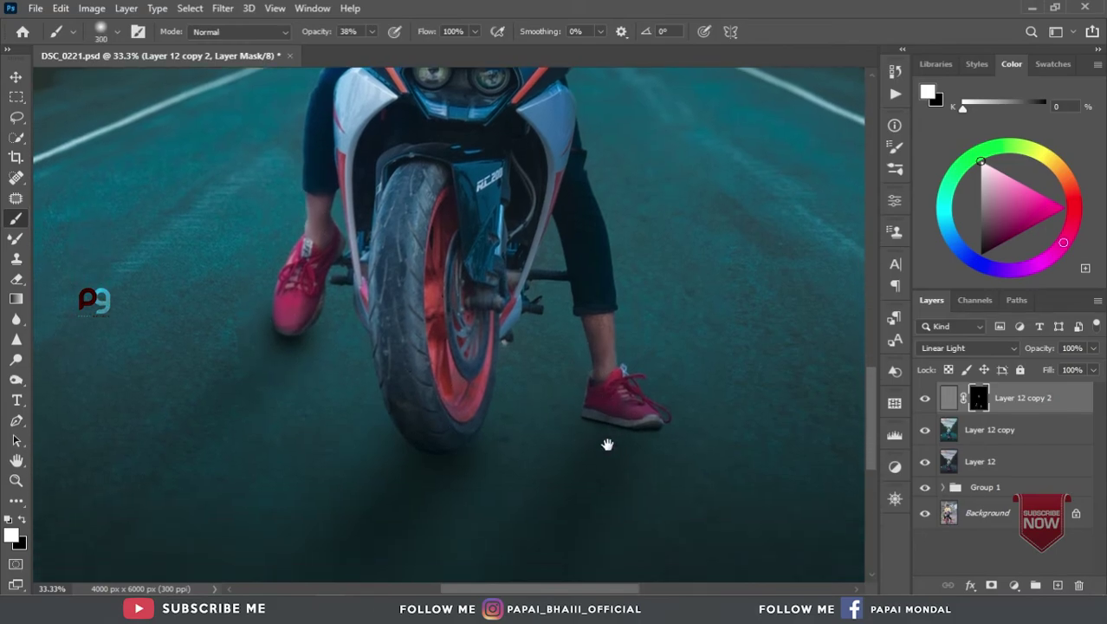
{"action": "left_click_drag", "start_coordinate": [411, 340], "coordinate": [439, 418]}
{"action": "left_click_drag", "start_coordinate": [451, 312], "coordinate": [461, 451]}
{"action": "left_click_drag", "start_coordinate": [501, 208], "coordinate": [438, 299]}
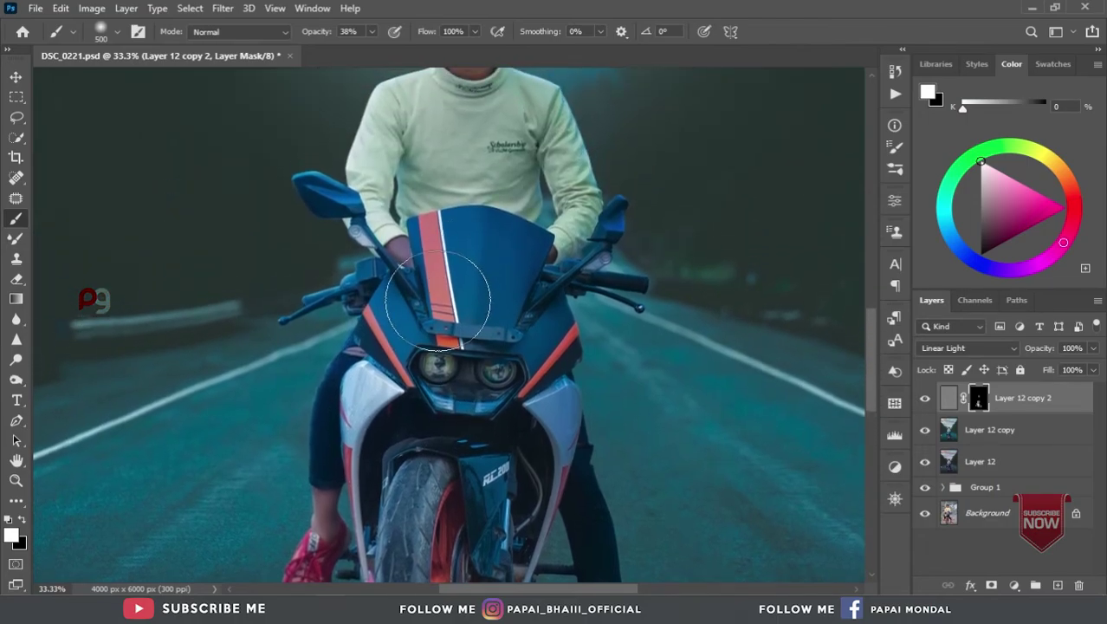
{"action": "key", "text": "ctrl+minus"}
{"action": "scroll", "coordinate": [485, 320], "scroll_direction": "up", "scroll_amount": 5}
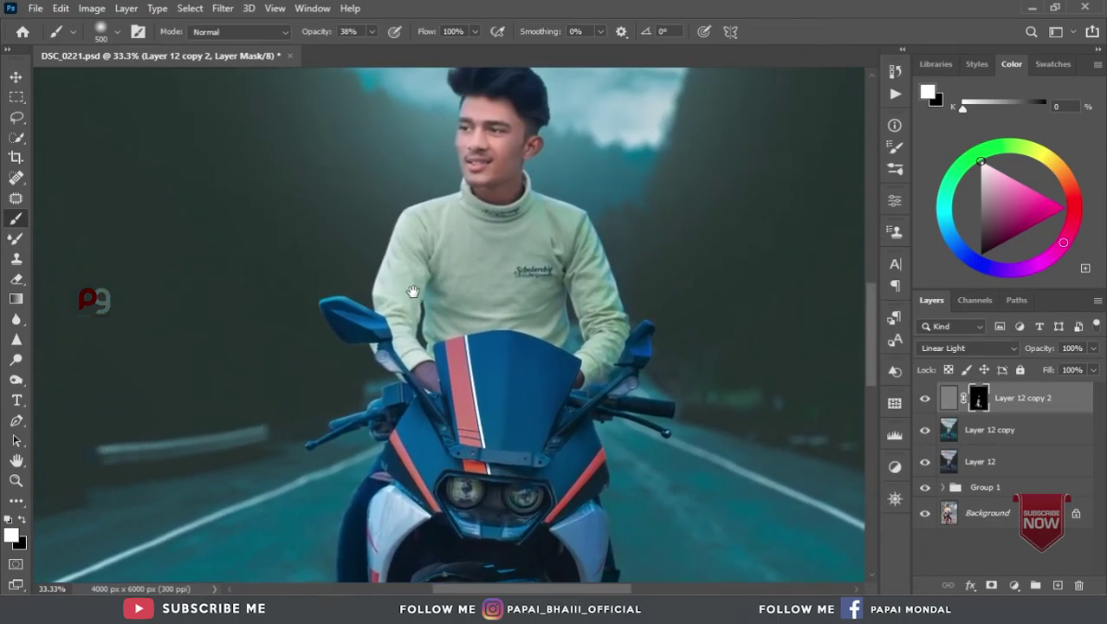
{"action": "scroll", "coordinate": [520, 329], "scroll_direction": "down", "scroll_amount": 2}
{"action": "scroll", "coordinate": [572, 327], "scroll_direction": "down", "scroll_amount": 1}
{"action": "scroll", "coordinate": [563, 333], "scroll_direction": "up", "scroll_amount": 1}
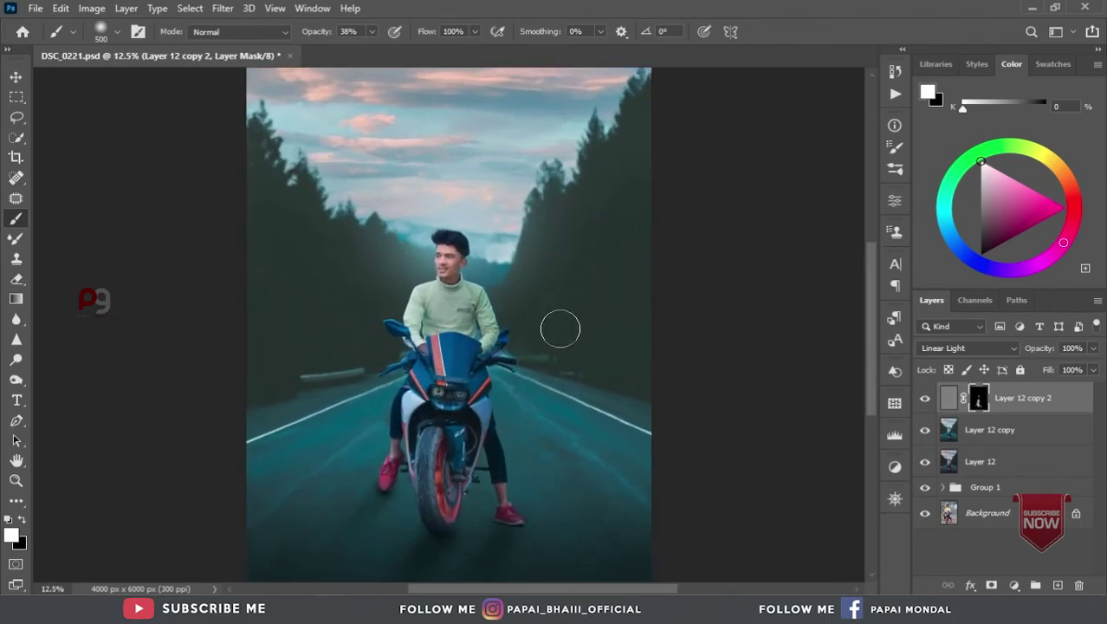
{"action": "key", "text": "ctrl+plus"}
{"action": "key", "text": "ctrl+plus"}
{"action": "key", "text": "ctrl+plus"}
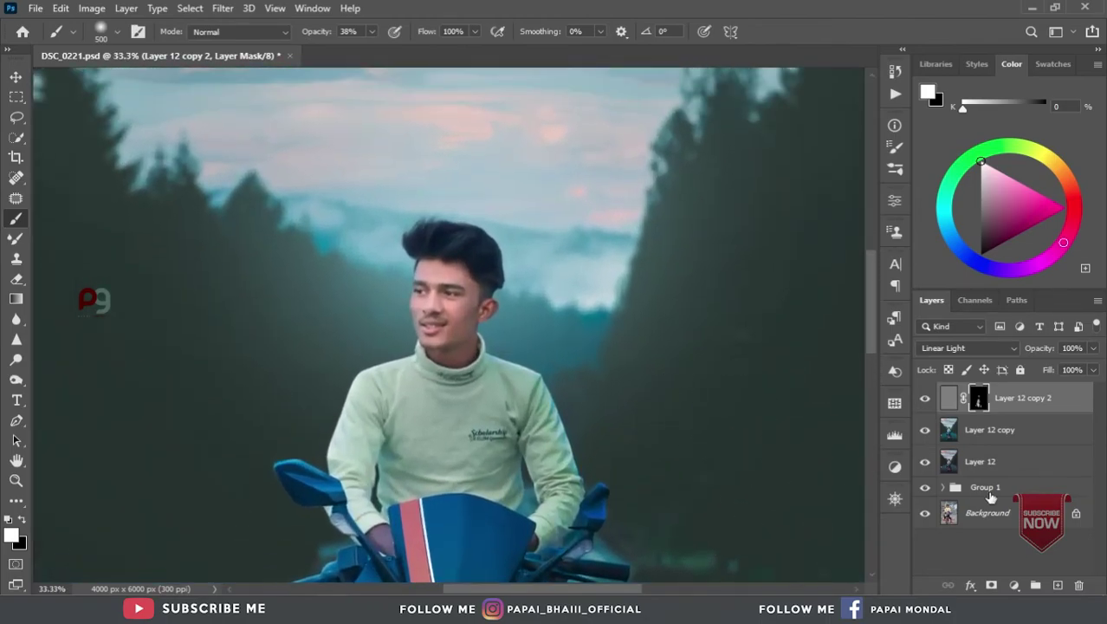
Step: On a new layer, paint a large soft saturated-orange dab beside the rider's face
{"action": "left_click", "coordinate": [1059, 587]}
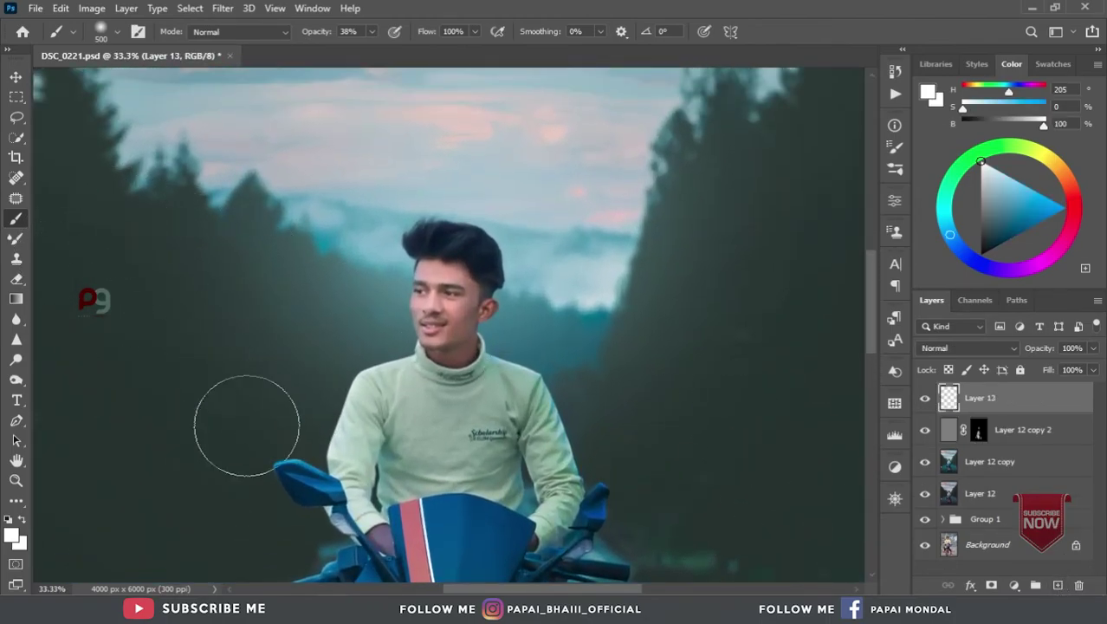
{"action": "key", "text": "ctrl+plus"}
{"action": "left_click", "coordinate": [1062, 168]}
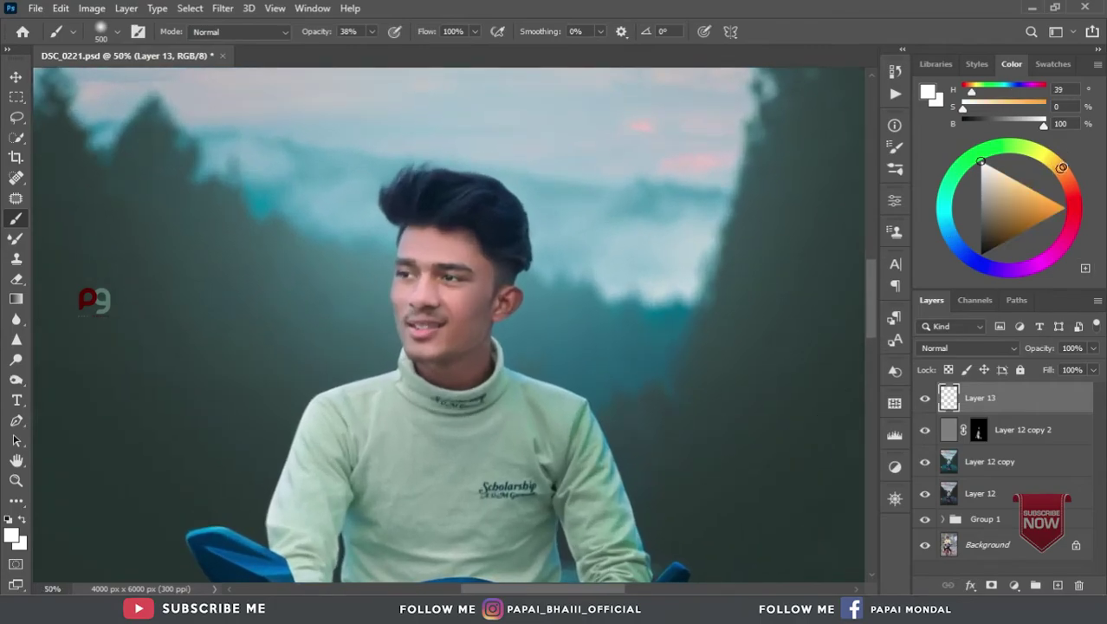
{"action": "left_click_drag", "start_coordinate": [1038, 200], "coordinate": [1045, 200]}
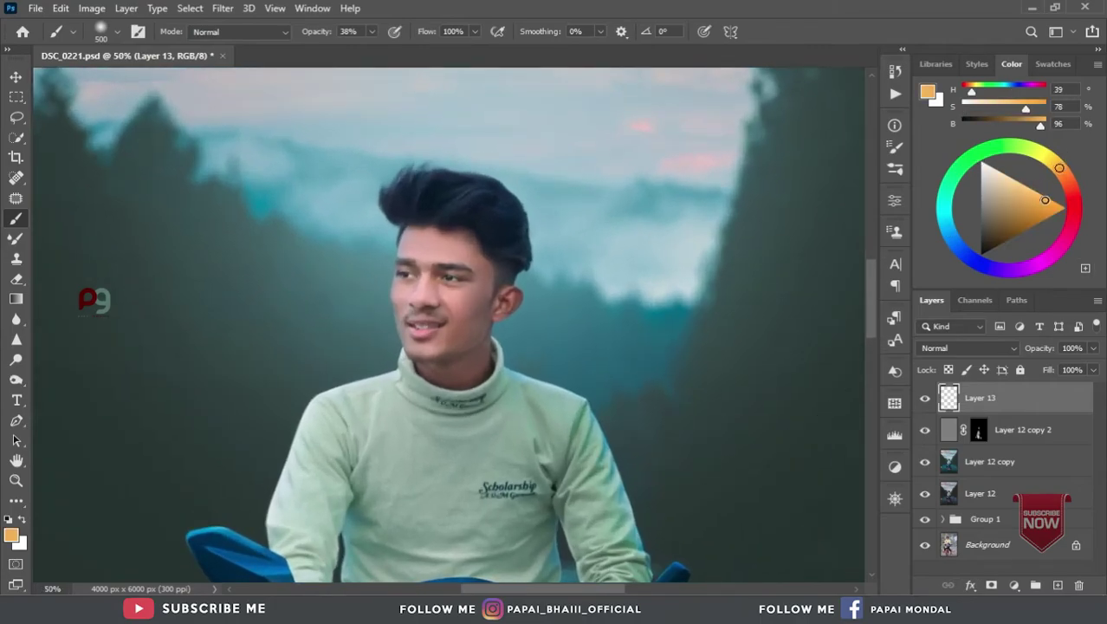
{"action": "key", "text": "ctrl+plus"}
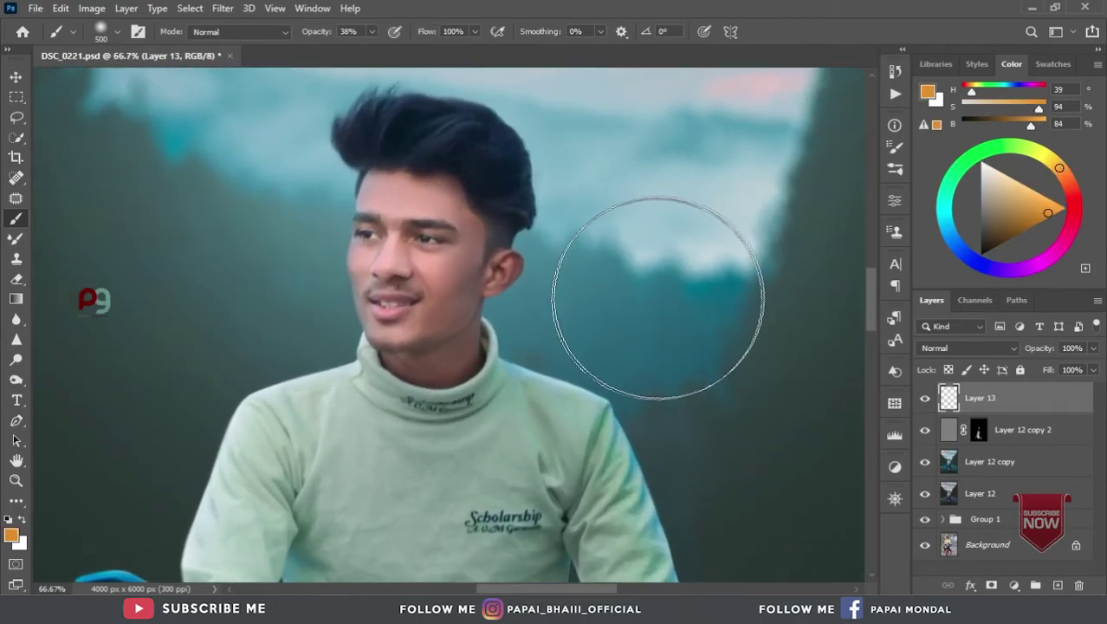
{"action": "key", "text": "bracketright"}
{"action": "key", "text": "bracketright"}
{"action": "key", "text": "bracketright"}
{"action": "left_click", "coordinate": [587, 325]}
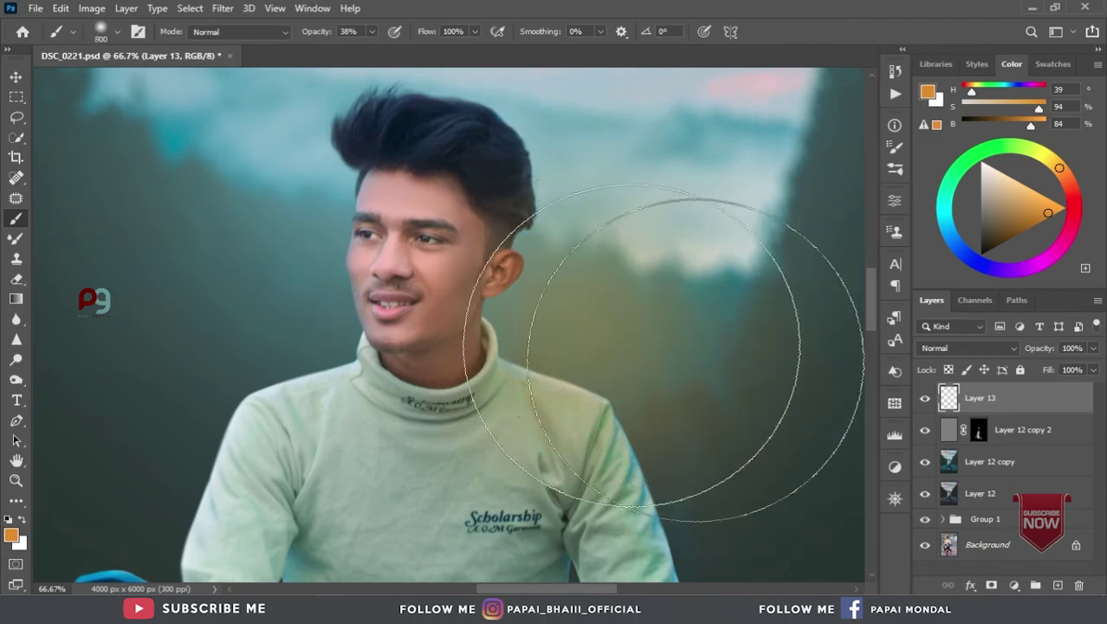
{"action": "key", "text": "ctrl+z"}
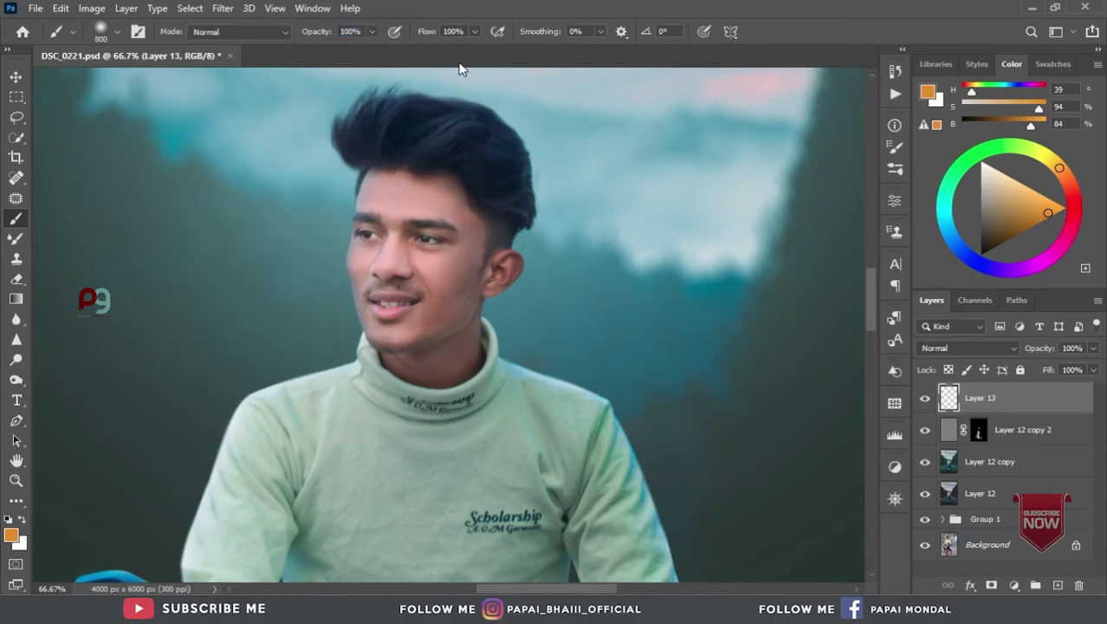
{"action": "left_click", "coordinate": [579, 307]}
Step: Set the glow layer's blend mode to Screen
{"action": "left_click", "coordinate": [971, 348]}
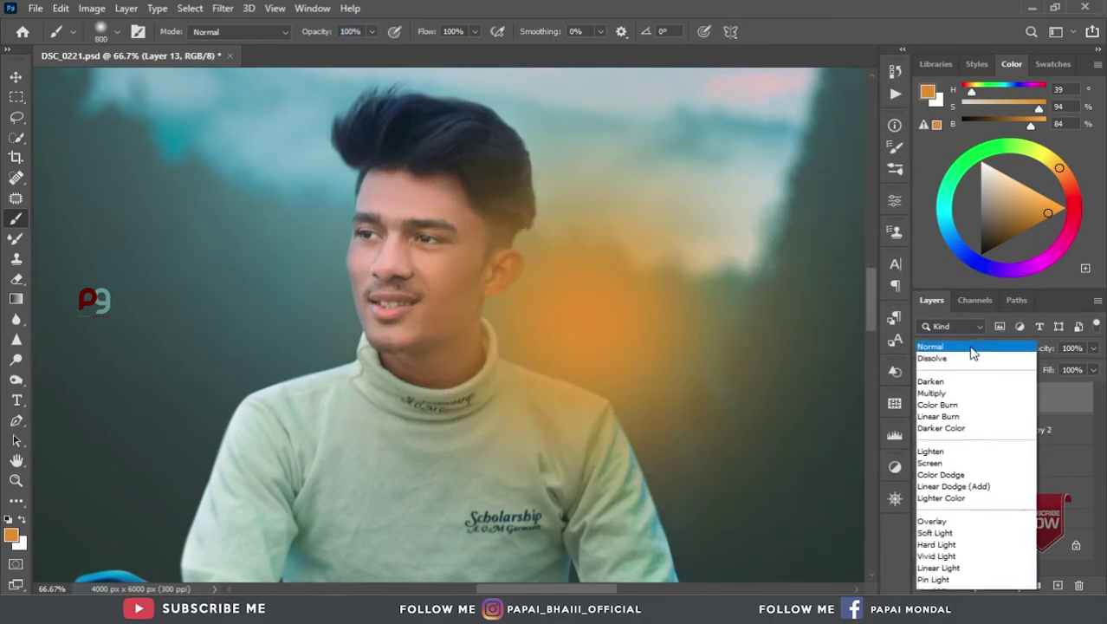
{"action": "scroll", "coordinate": [972, 351], "scroll_direction": "down", "scroll_amount": 3}
{"action": "left_click", "coordinate": [973, 339]}
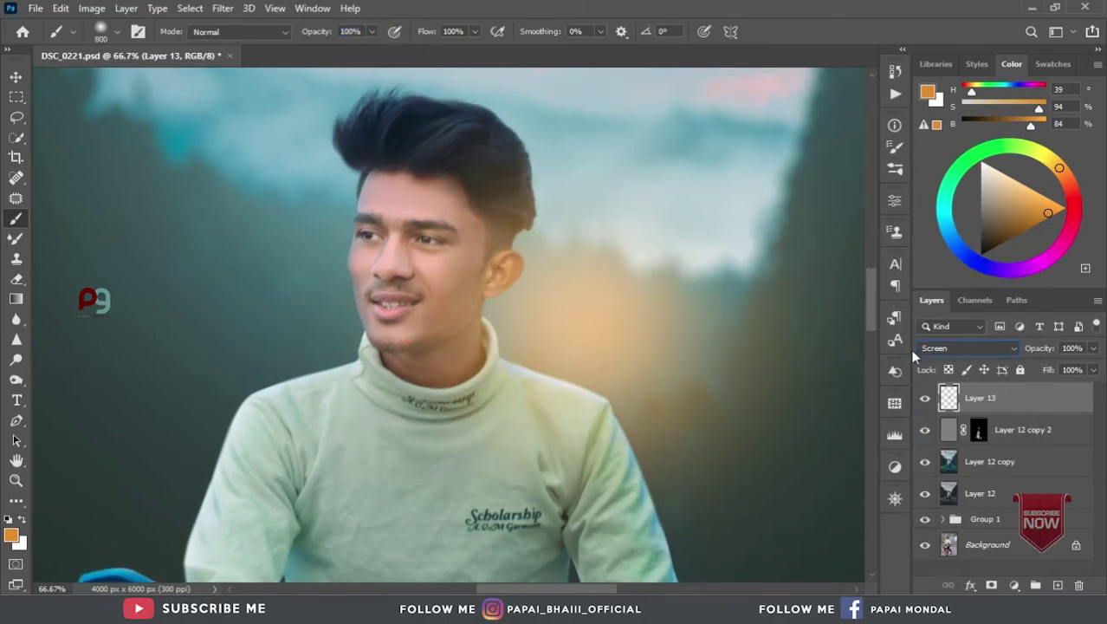
{"action": "key", "text": "ctrl+minus"}
{"action": "key", "text": "ctrl+minus"}
{"action": "key", "text": "ctrl+minus"}
{"action": "key", "text": "ctrl+minus"}
{"action": "key", "text": "ctrl+minus"}
{"action": "key", "text": "ctrl+minus"}
{"action": "key", "text": "ctrl+plus"}
{"action": "key", "text": "ctrl+plus"}
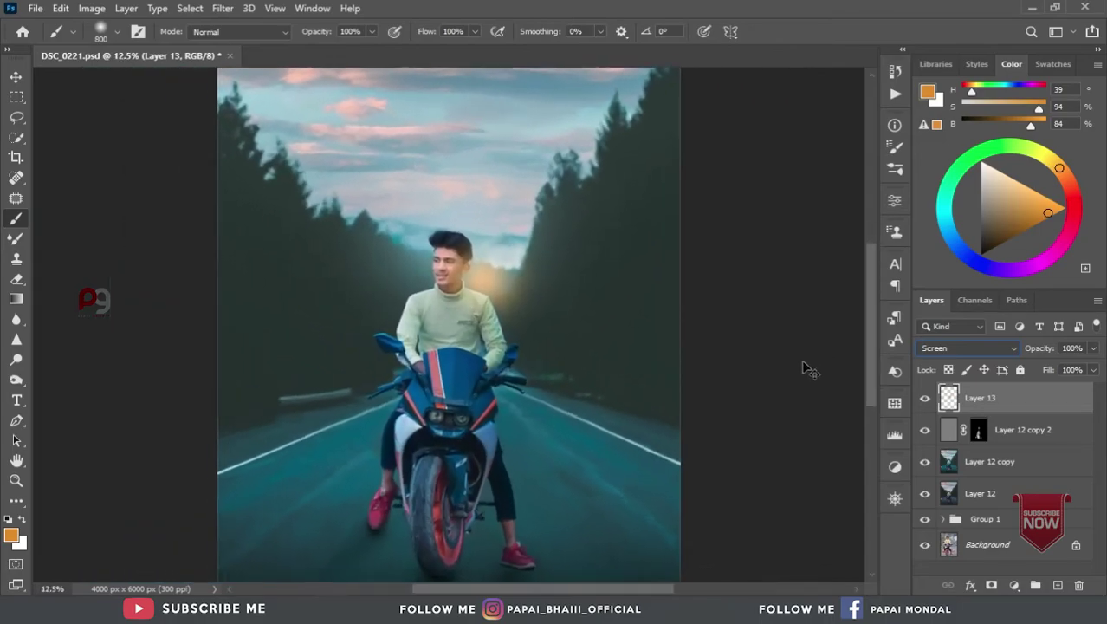
Step: Scale the glow to about 146% and shift it slightly left behind the rider
{"action": "key", "text": "ctrl+t"}
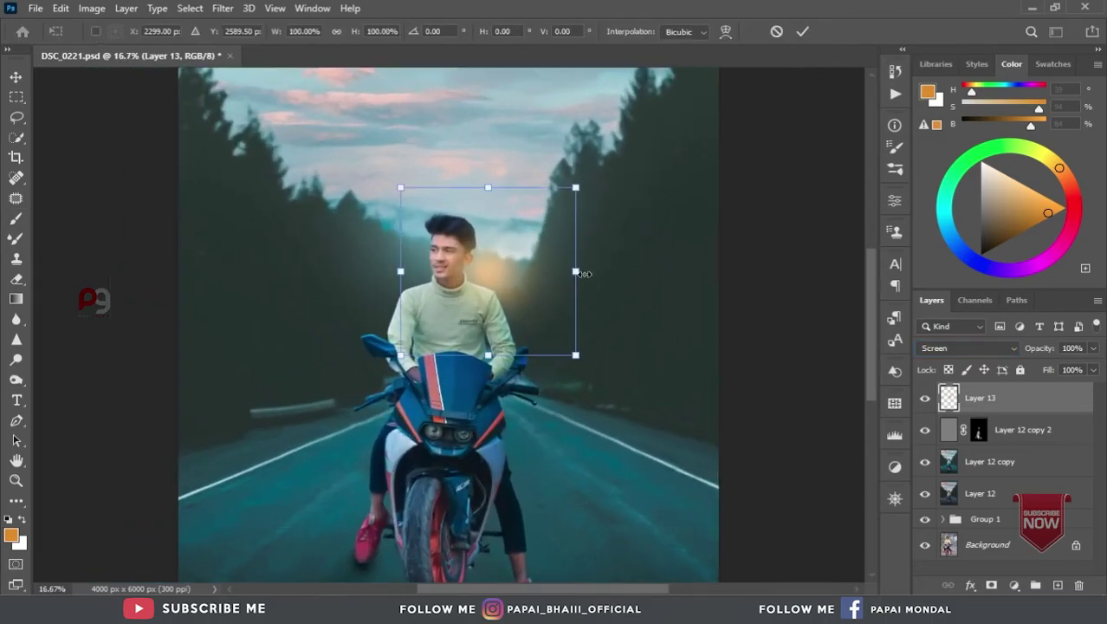
{"action": "left_click_drag", "start_coordinate": [576, 272], "coordinate": [670, 252]}
{"action": "left_click_drag", "start_coordinate": [620, 281], "coordinate": [585, 277]}
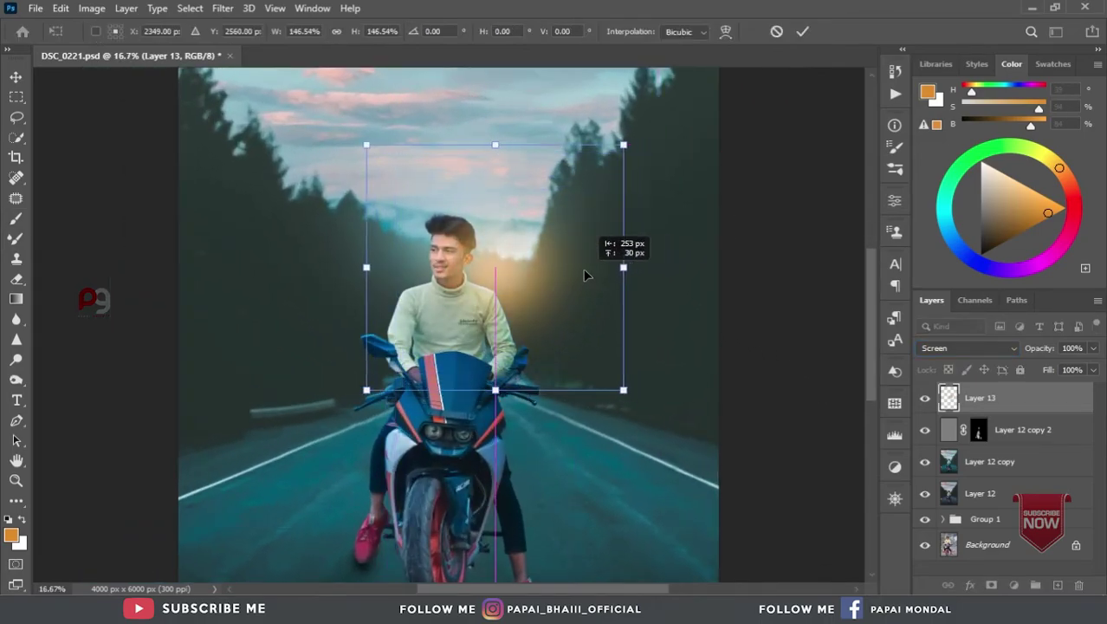
{"action": "left_click", "coordinate": [803, 32]}
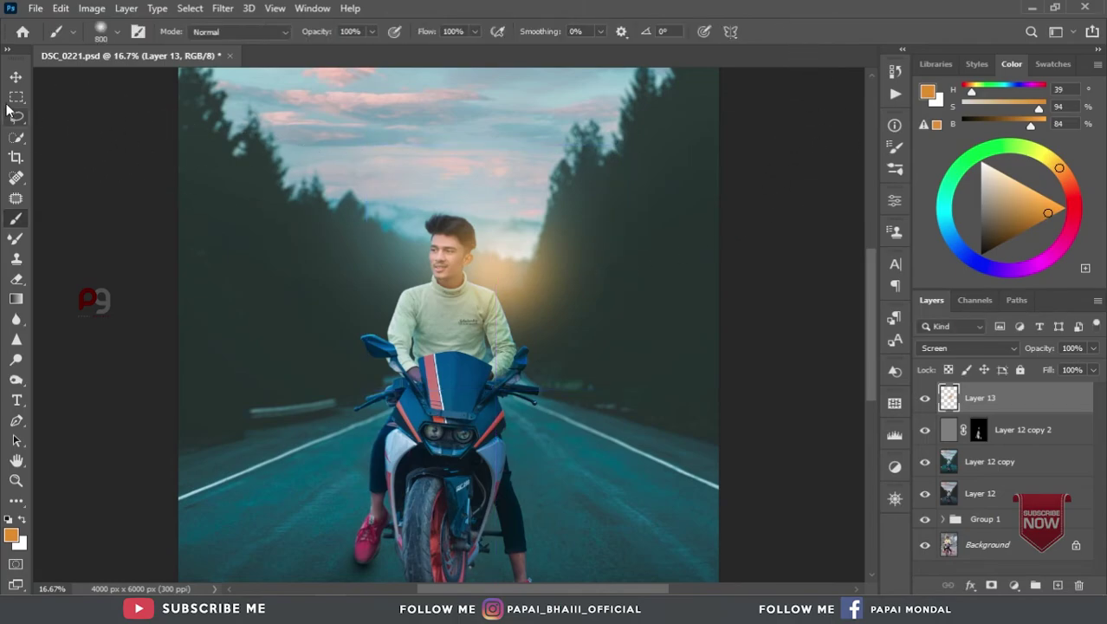
Step: Brighten the glow with Hue/Saturation: Hue -1, Lightness +11
{"action": "left_click", "coordinate": [16, 78]}
{"action": "key", "text": "ctrl+u"}
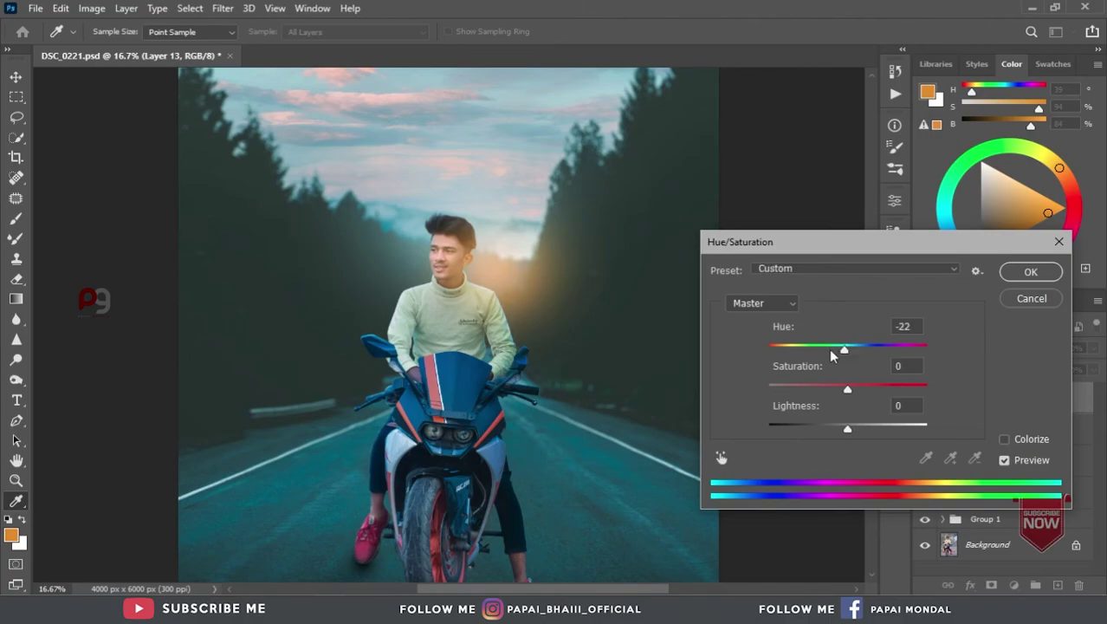
{"action": "left_click_drag", "start_coordinate": [829, 349], "coordinate": [762, 363]}
{"action": "key", "text": "ctrl+z"}
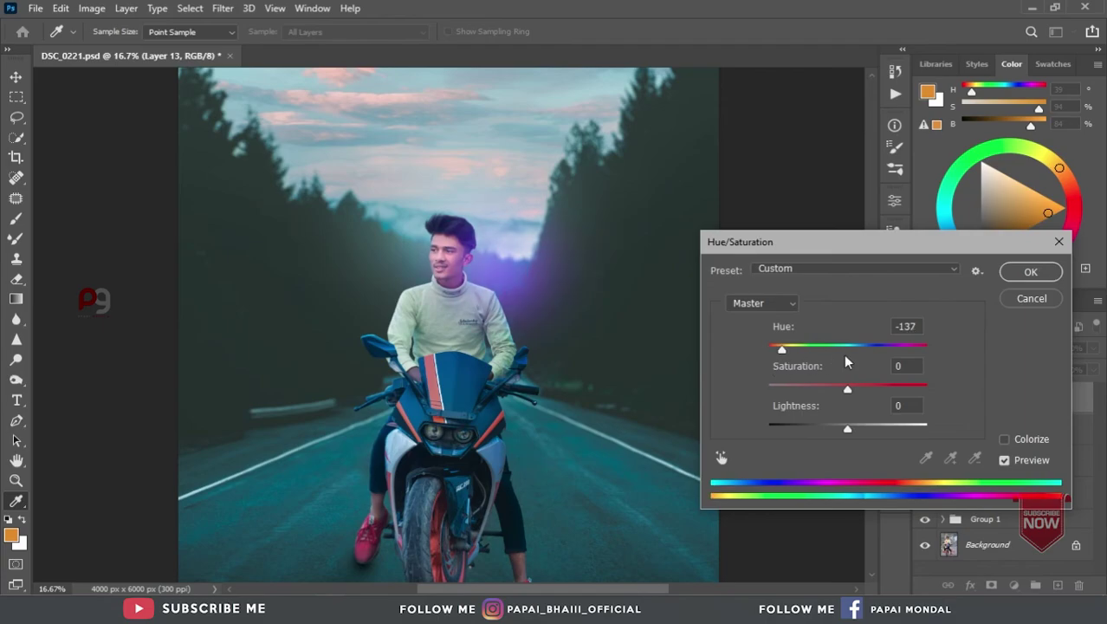
{"action": "left_click_drag", "start_coordinate": [846, 357], "coordinate": [846, 356]}
{"action": "mouse_move", "coordinate": [849, 434]}
{"action": "left_mouse_down"}
{"action": "mouse_move", "coordinate": [896, 431]}
{"action": "mouse_move", "coordinate": [856, 424]}
{"action": "left_mouse_up"}
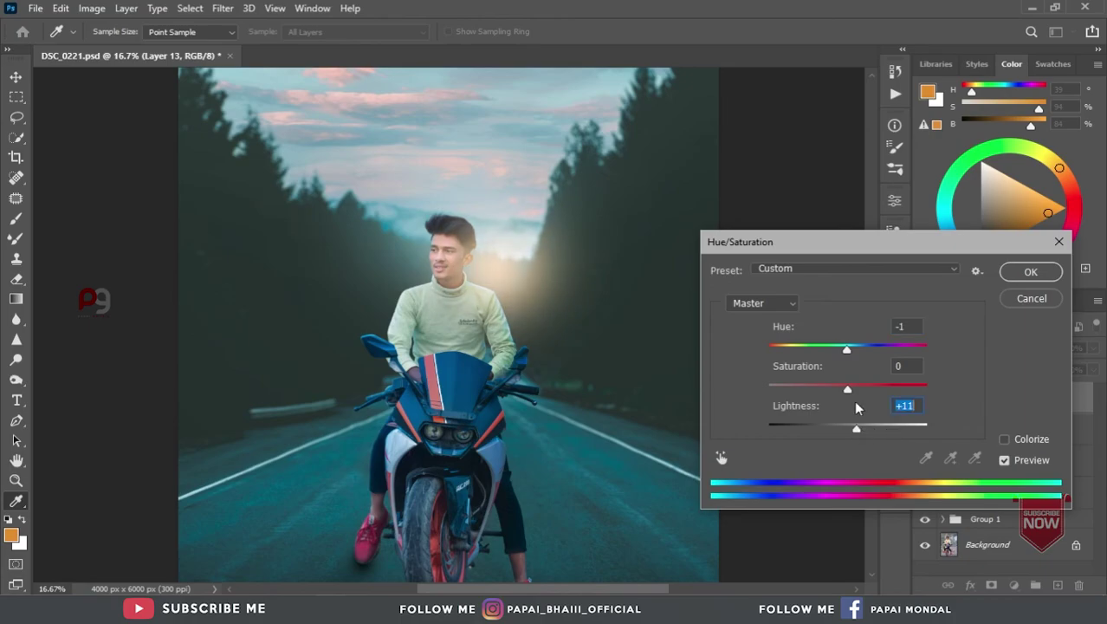
{"action": "left_click", "coordinate": [1015, 277]}
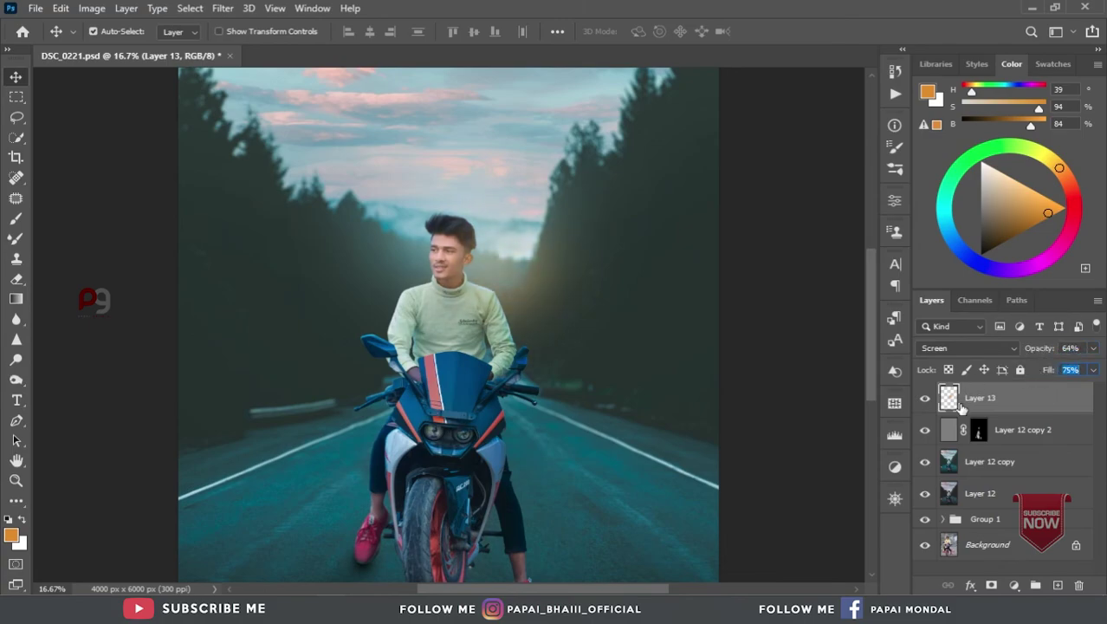
Step: Scale the glow down to about 80% and nudge it down-right behind the head
{"action": "key", "text": "ctrl+t"}
{"action": "mouse_move", "coordinate": [624, 390]}
{"action": "left_mouse_down"}
{"action": "mouse_move", "coordinate": [558, 339]}
{"action": "mouse_move", "coordinate": [583, 355]}
{"action": "mouse_move", "coordinate": [546, 345]}
{"action": "left_mouse_up"}
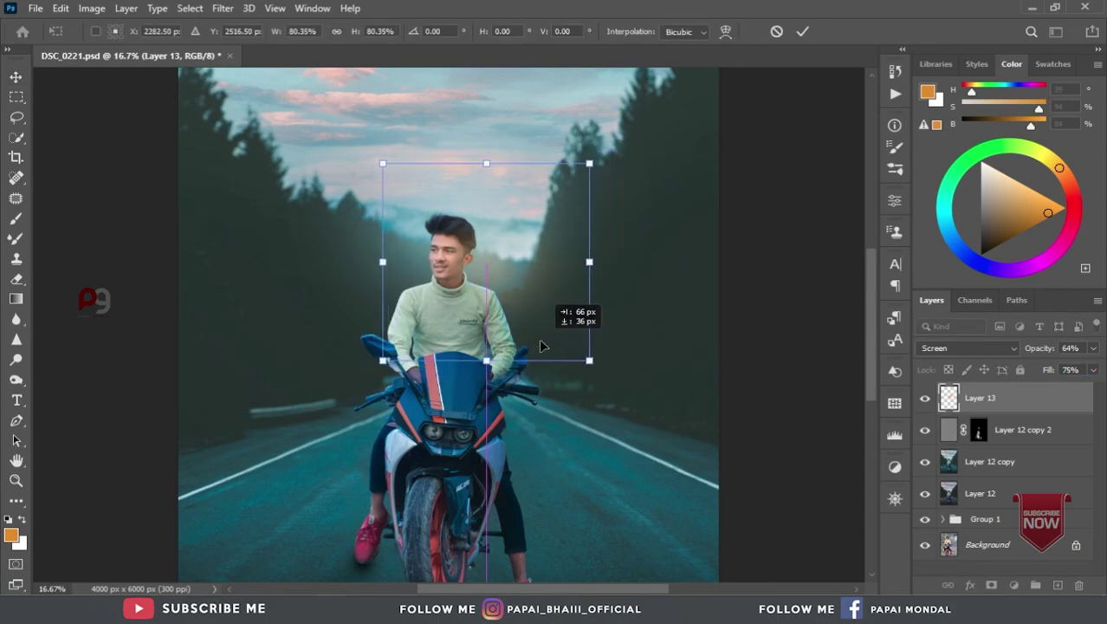
{"action": "left_click", "coordinate": [803, 31]}
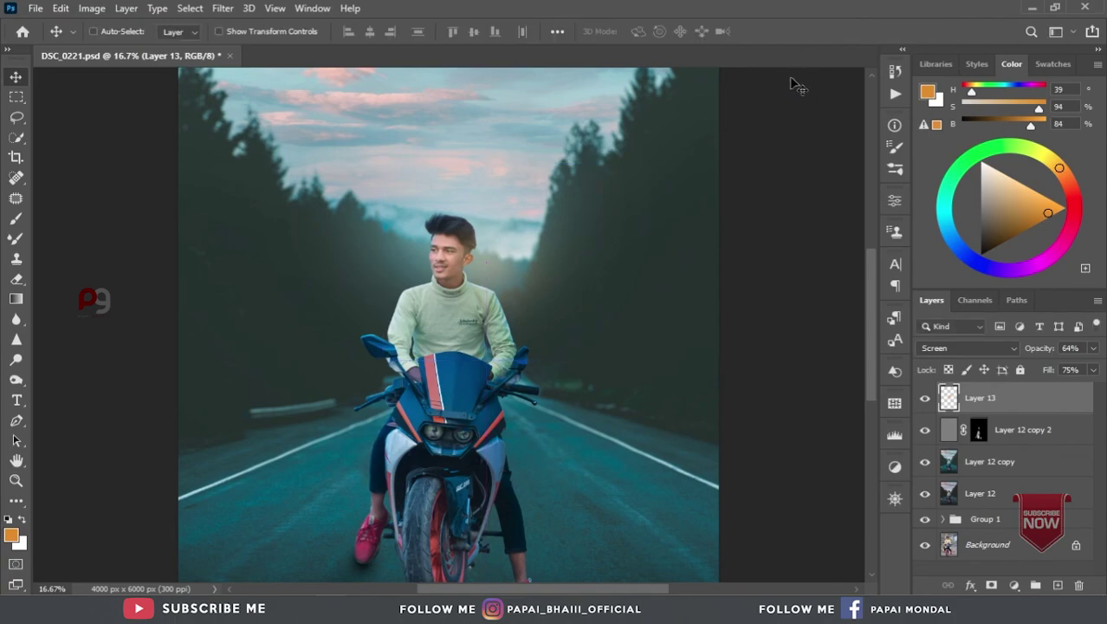
{"action": "key", "text": "ctrl+minus"}
{"action": "key", "text": "ctrl+minus"}
{"action": "key", "text": "ctrl+minus"}
{"action": "key", "text": "ctrl+plus"}
{"action": "key", "text": "ctrl+plus"}
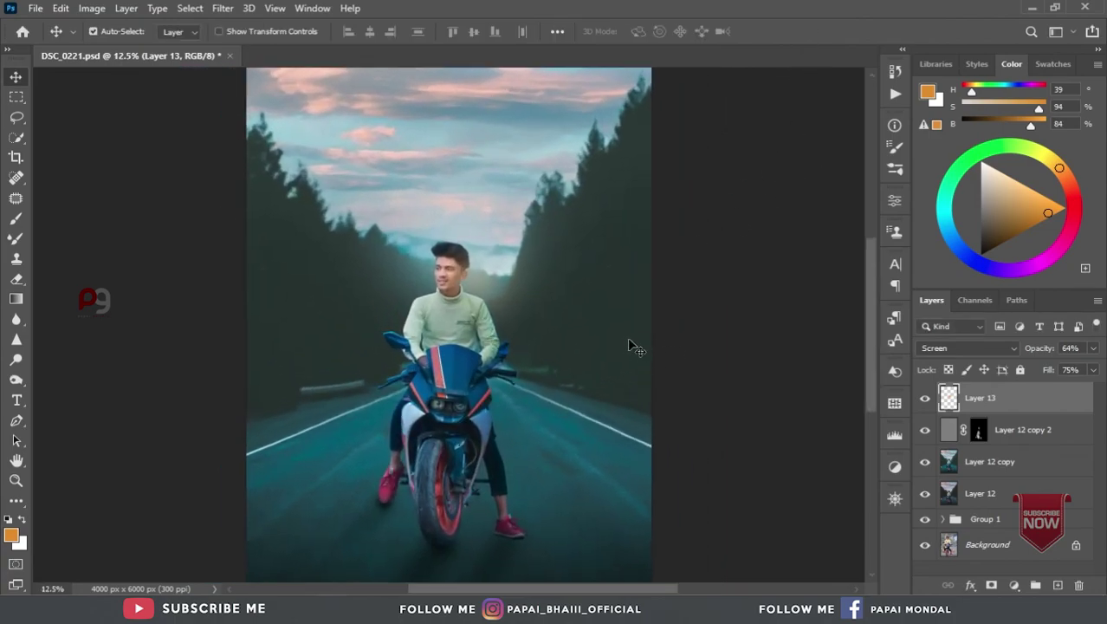